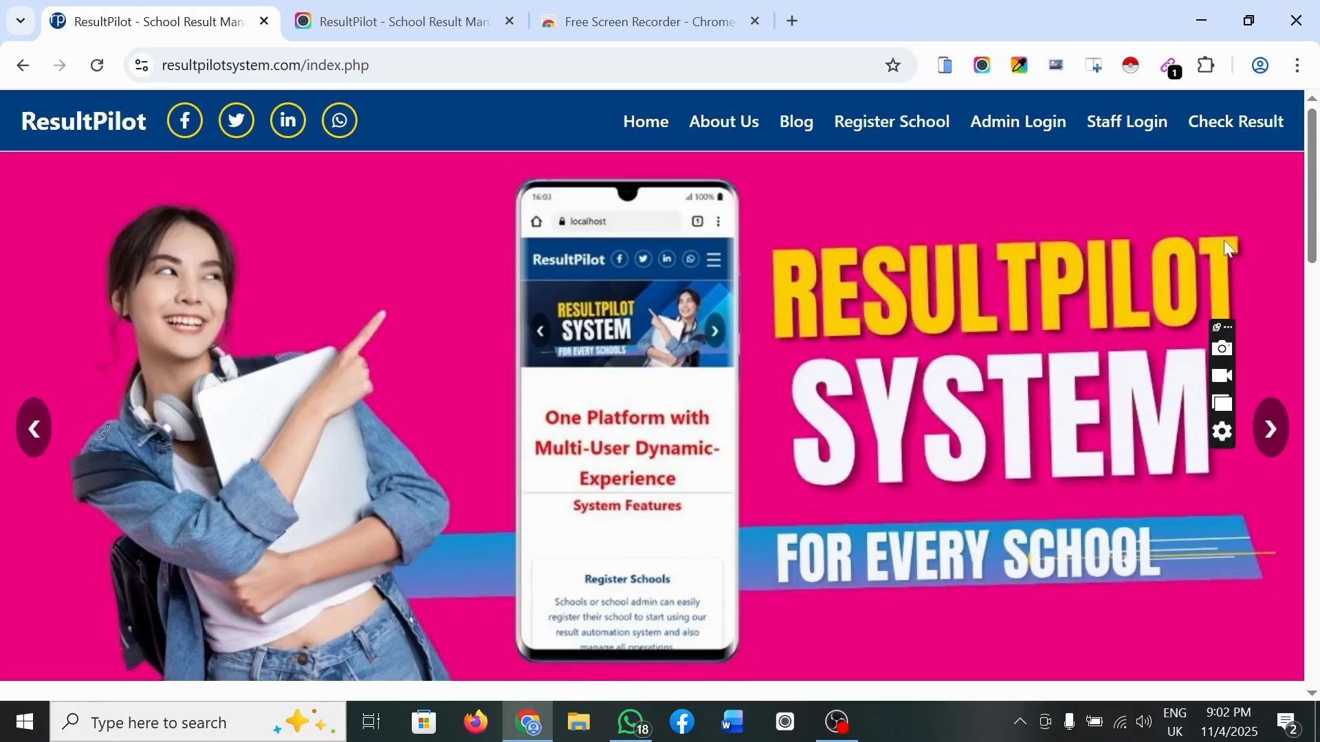
- Open the school registration form and enter the school name CIFA INTERNATIONAL SCHOOL
drag(1304, 200, 1317, 481)
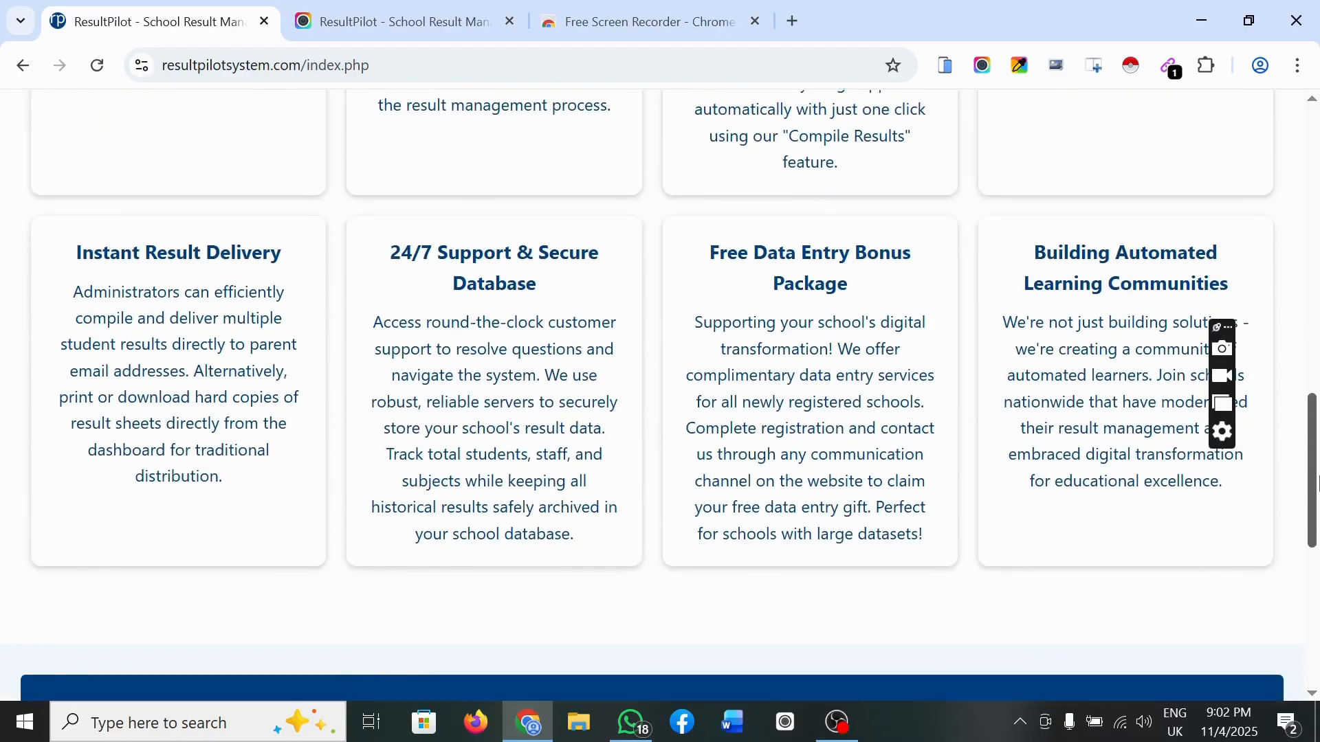
drag(1317, 481, 1317, 580)
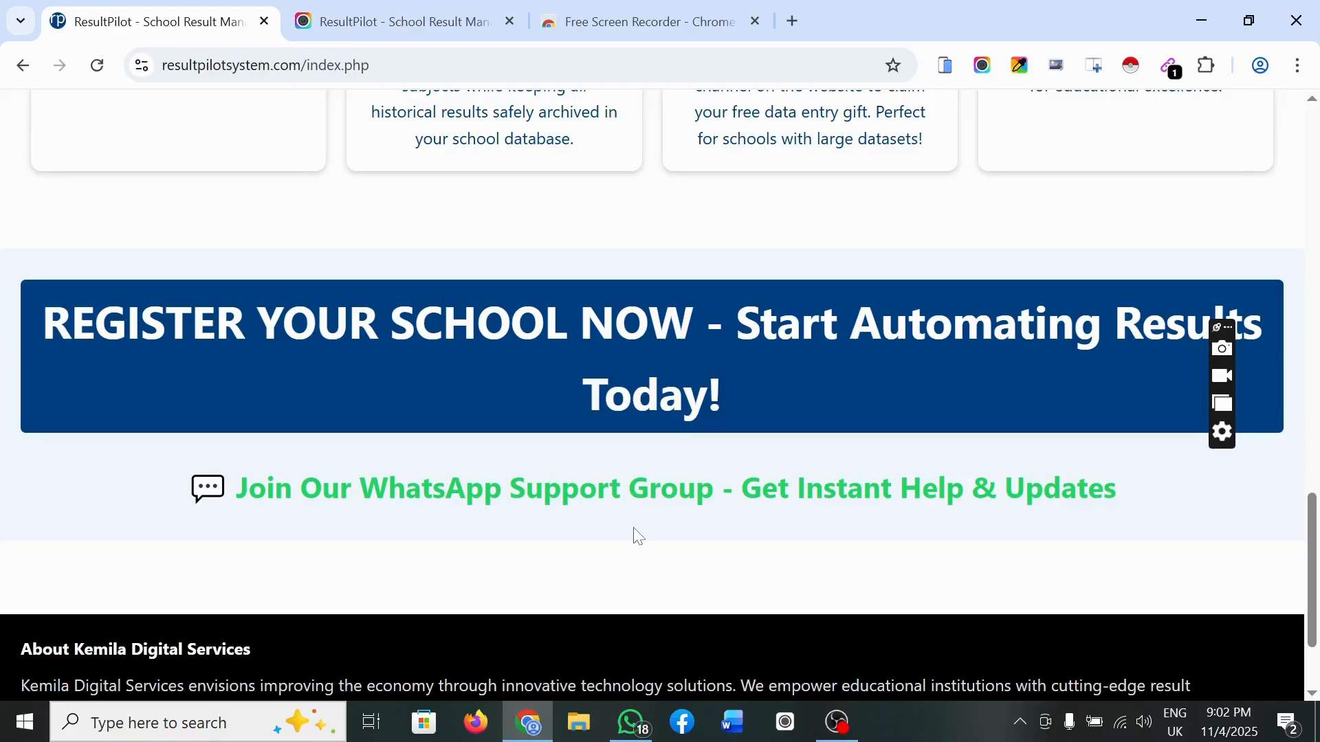
drag(1318, 555, 1303, 145)
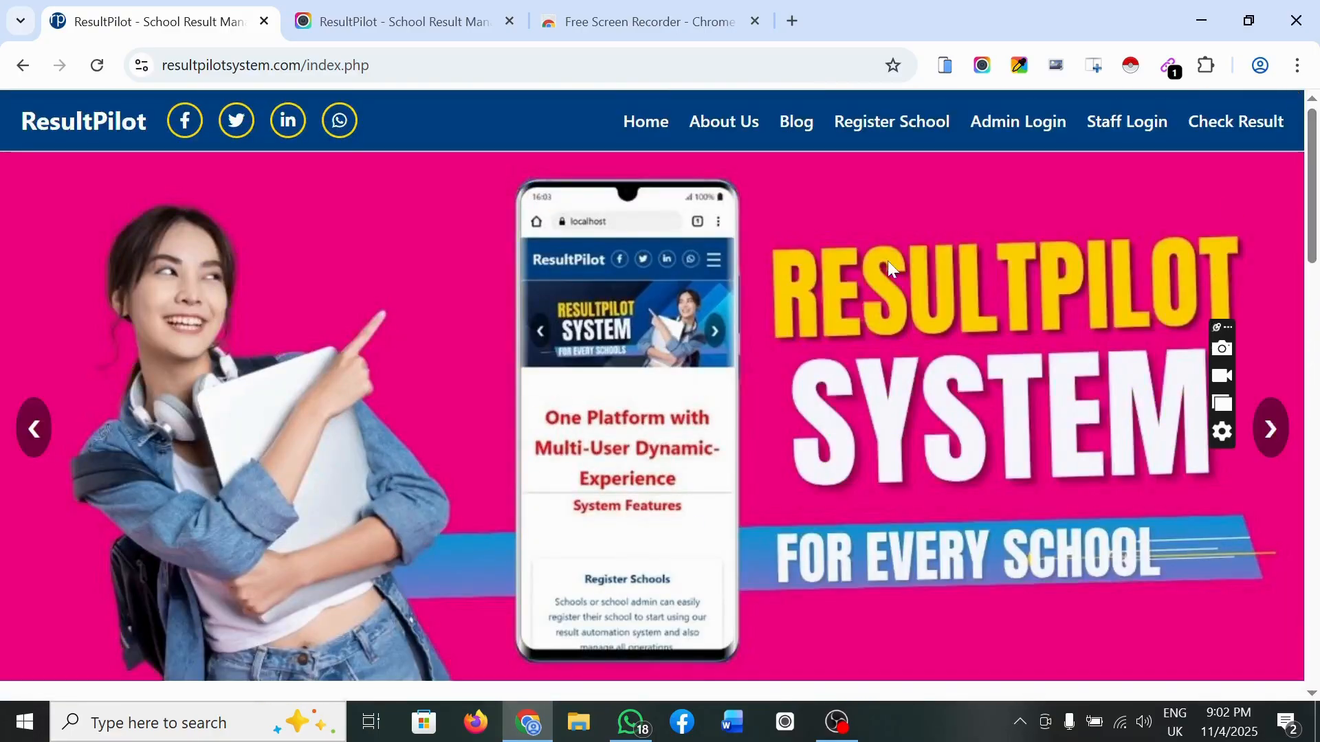
click(868, 135)
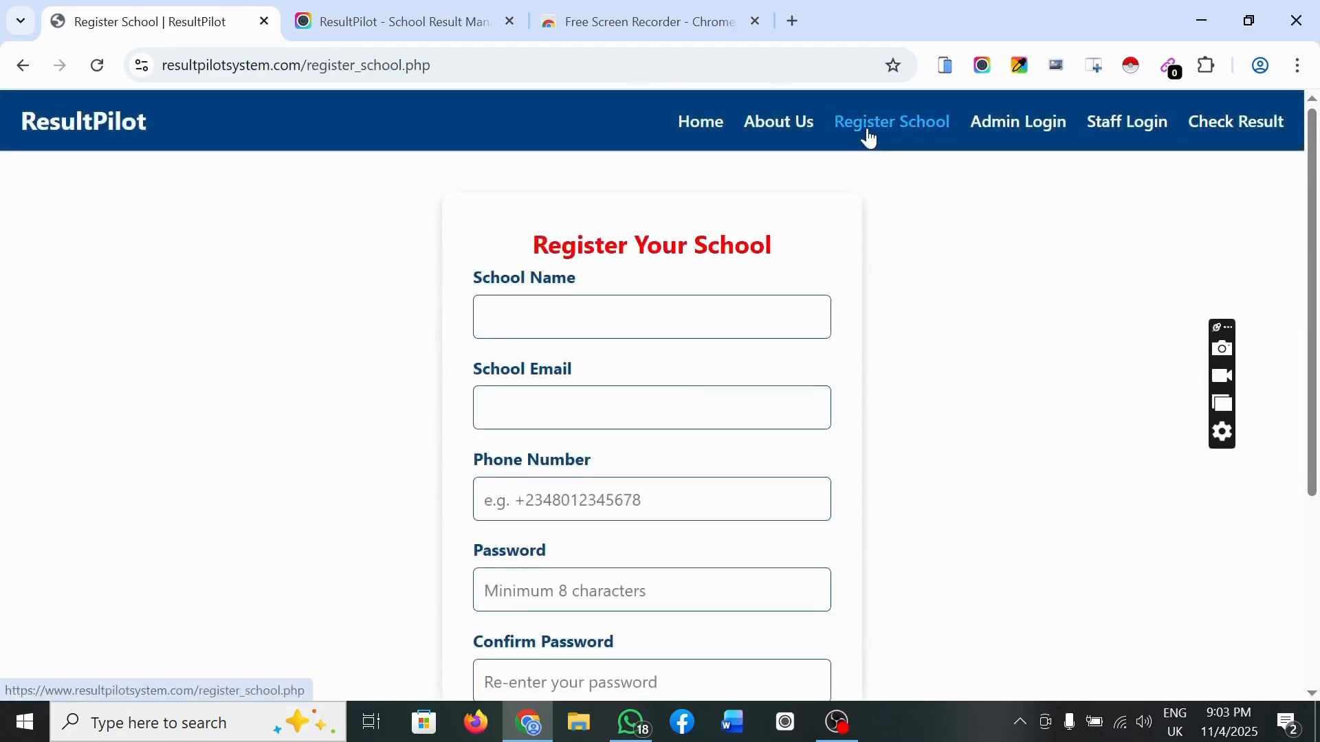
mouse_move(1314, 229)
mouse_down()
mouse_move(1317, 241)
mouse_move(1314, 227)
mouse_up()
click(634, 317)
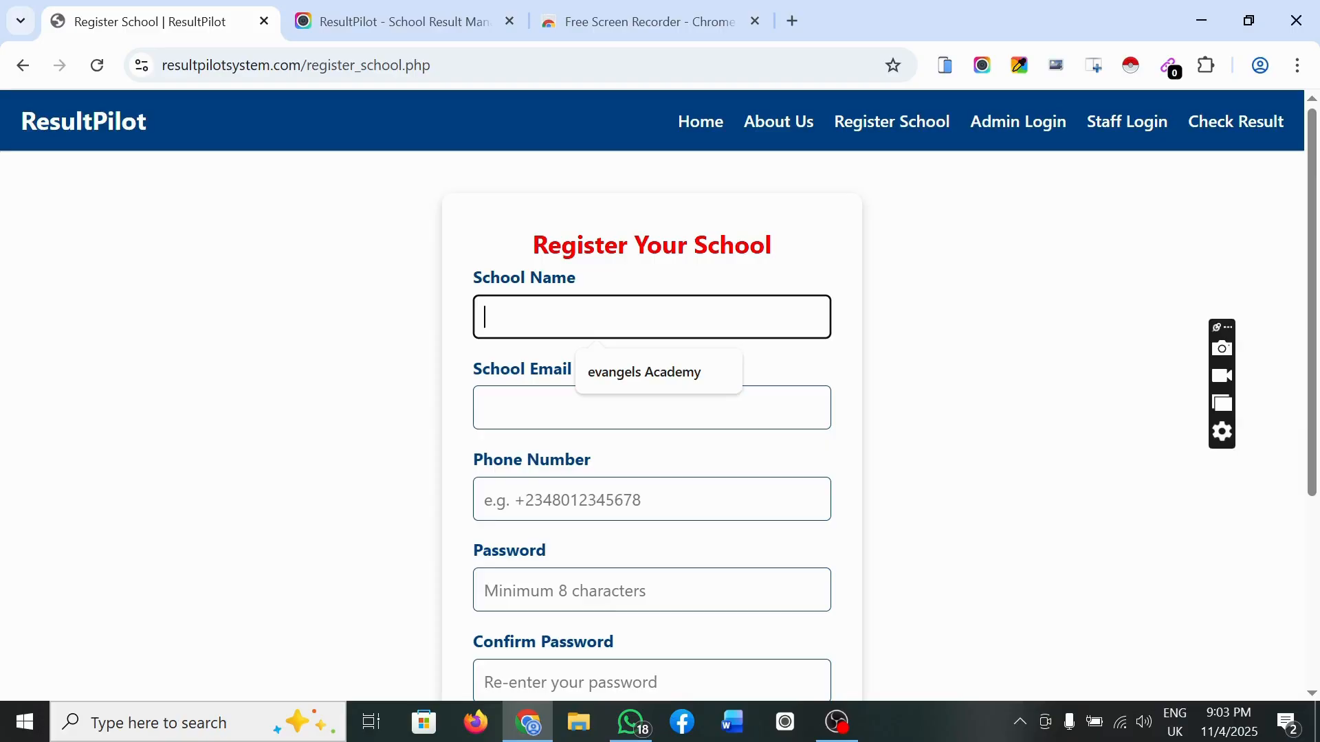
text(Cl)
text(FA )
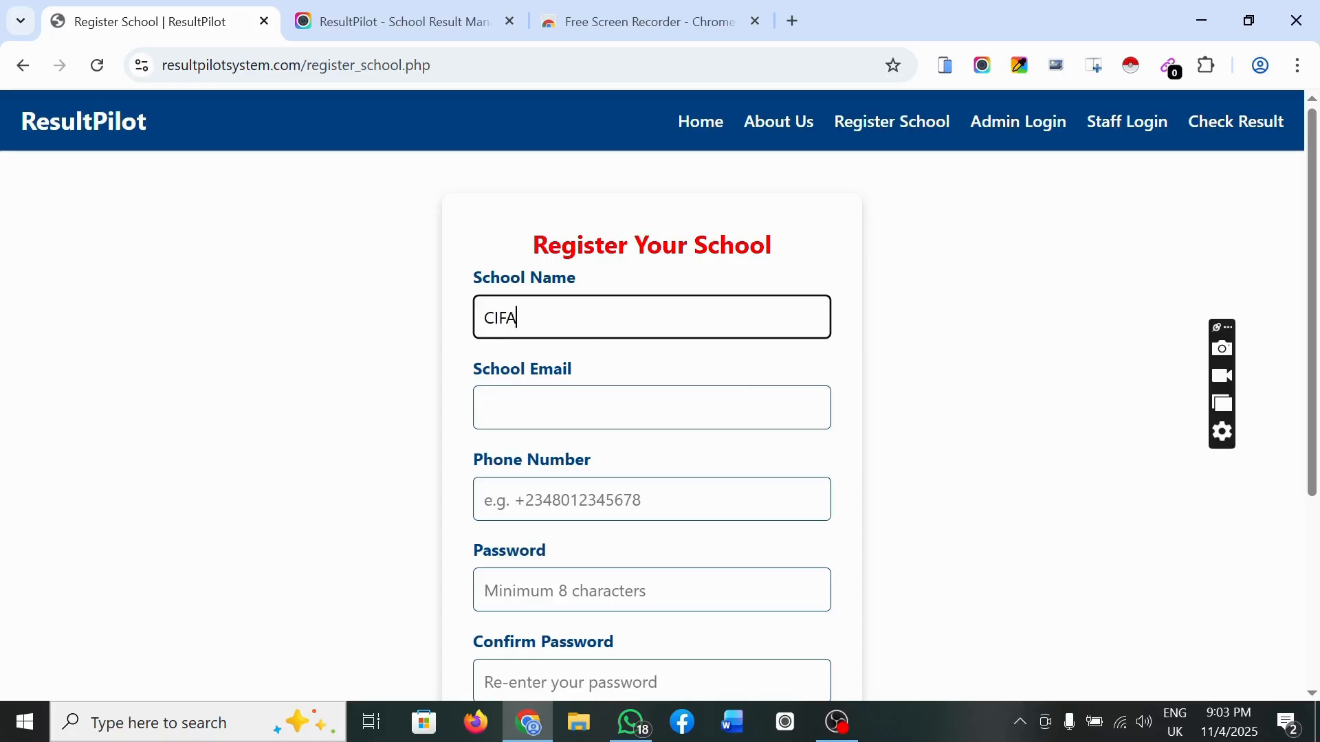
text(INTERNATIONAL S)
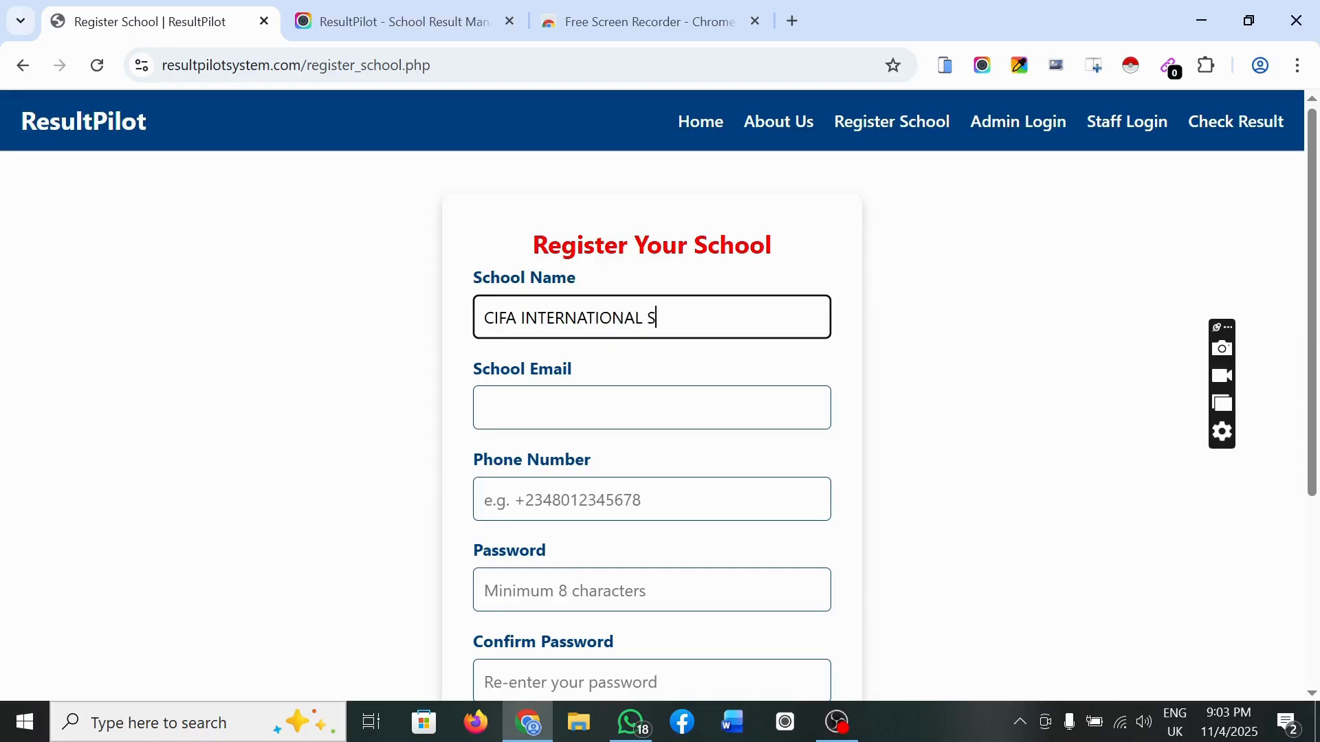
text(CHOOL)
- Fill in the school's e-mail address and the suggested phone number
click(615, 407)
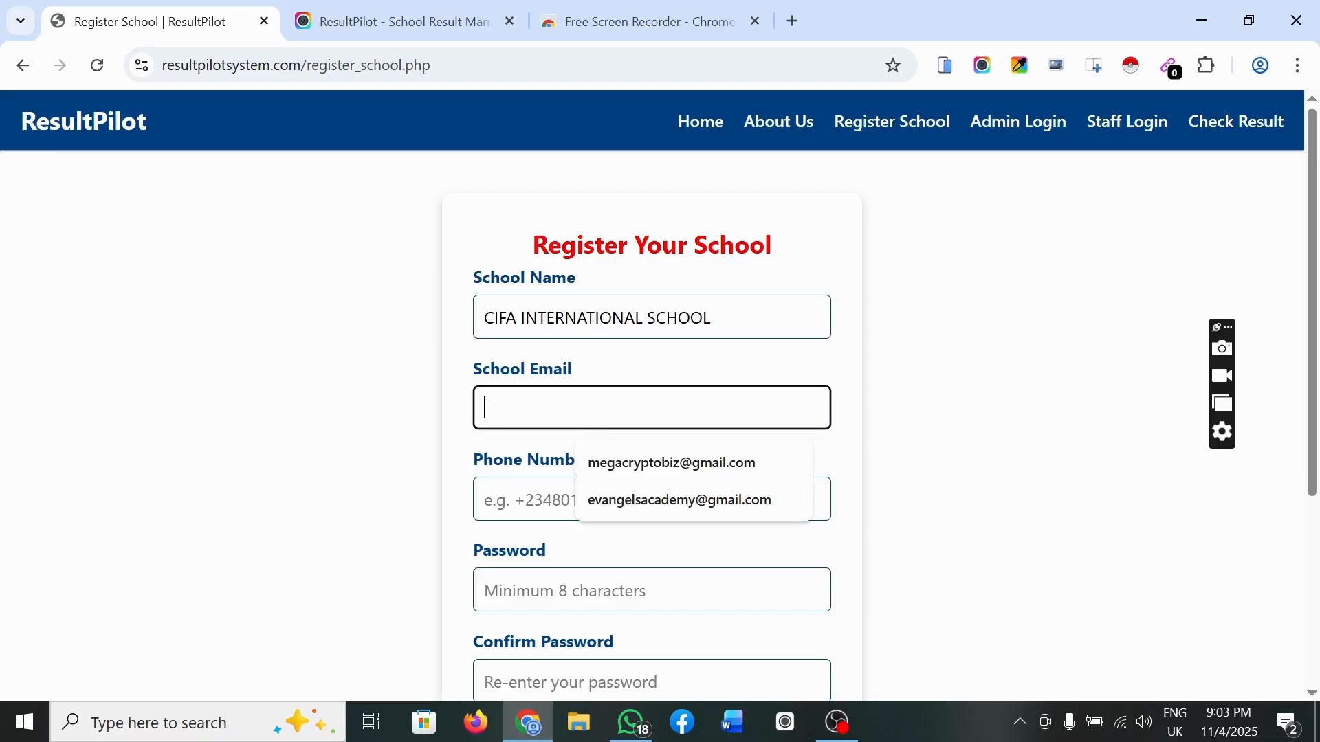
click(607, 482)
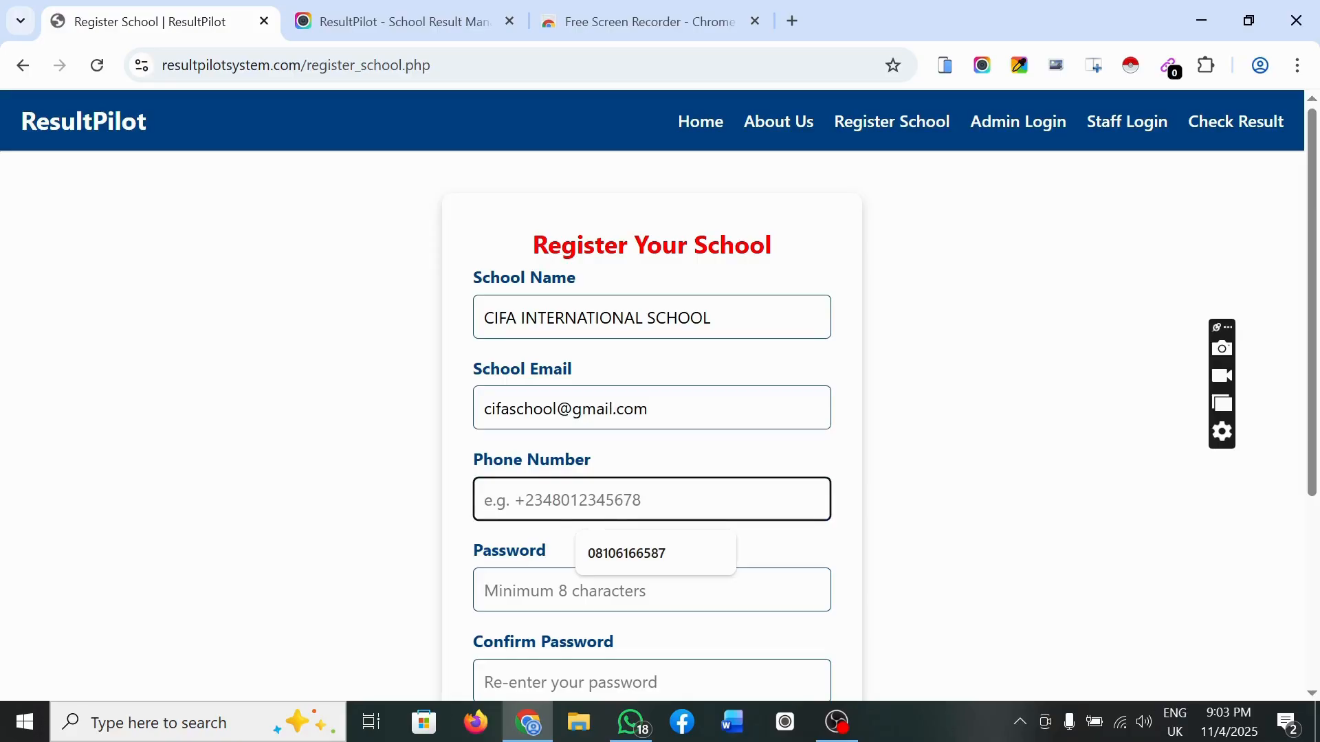
click(627, 554)
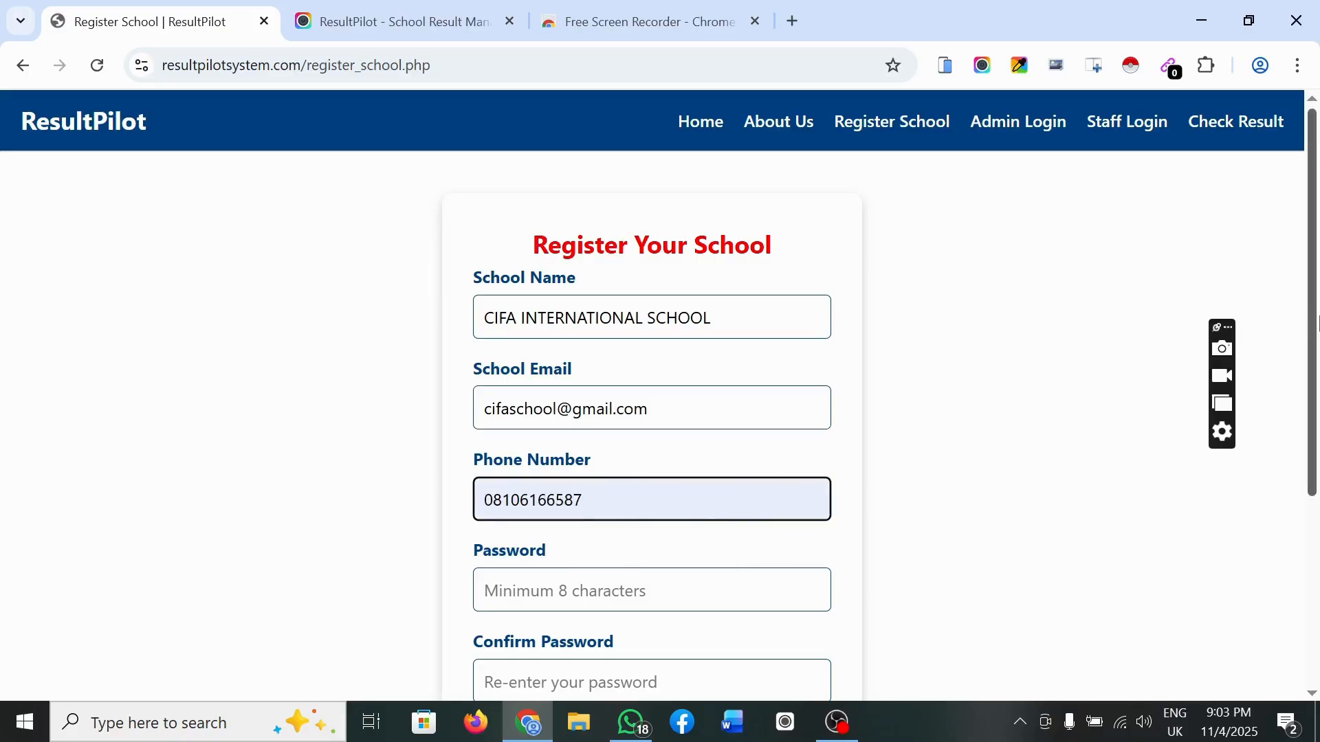
scroll(1316, 323, down, 3)
- Type the account password in Password, then enter it again in Confirm Password
click(607, 344)
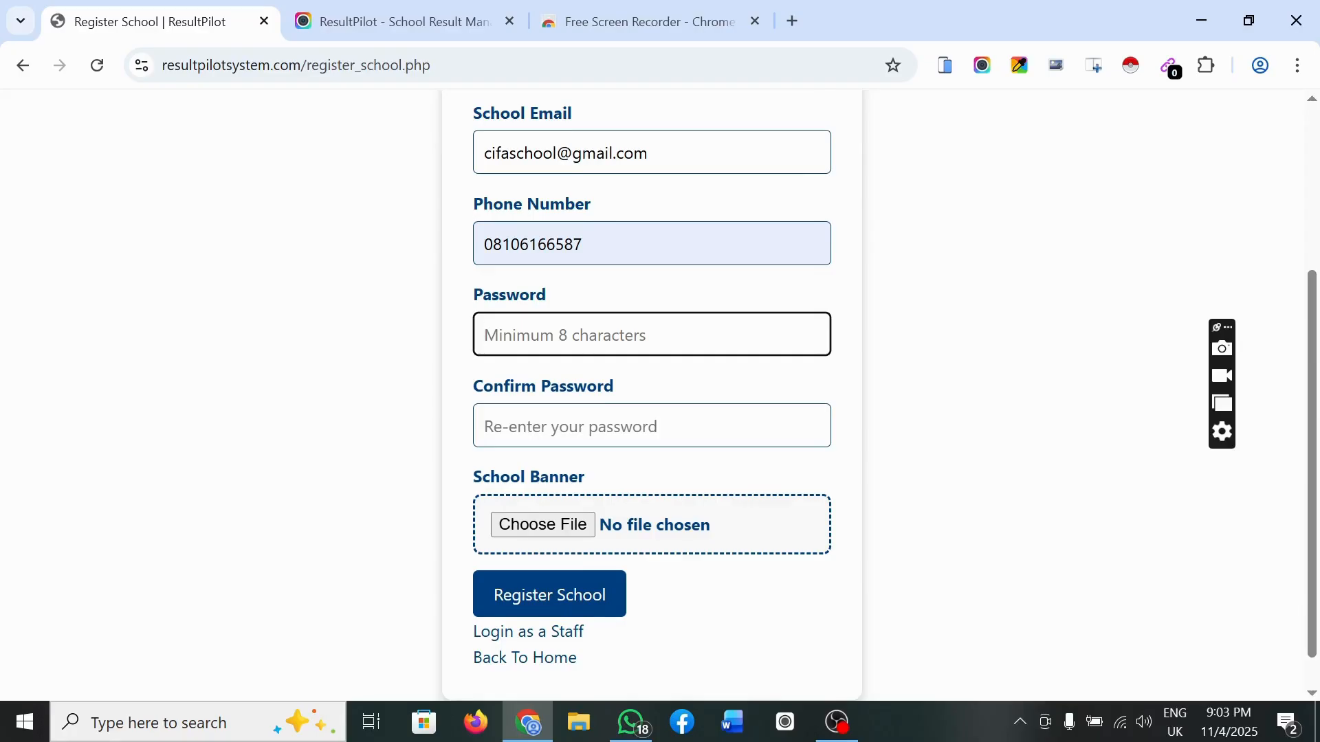
text(••)
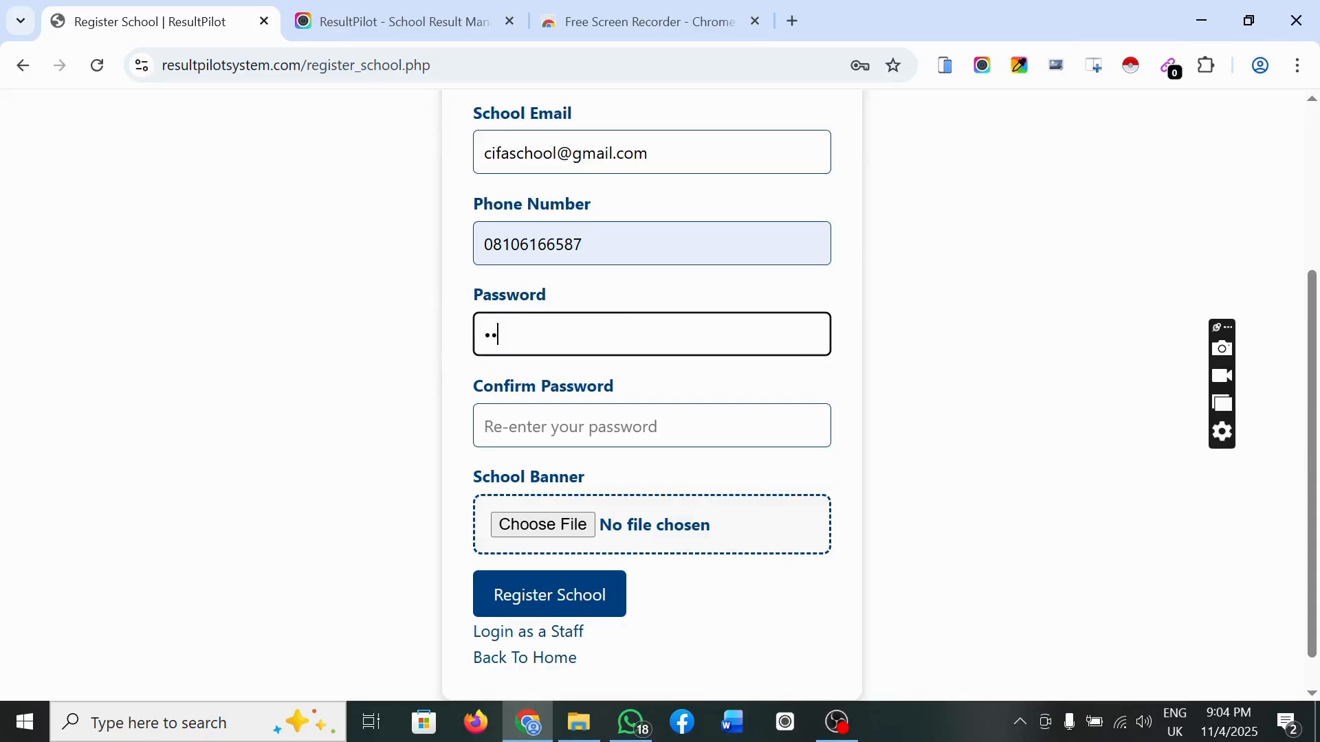
key(ctrl+a)
text(••••••••)
key(Tab)
text(••••••••)
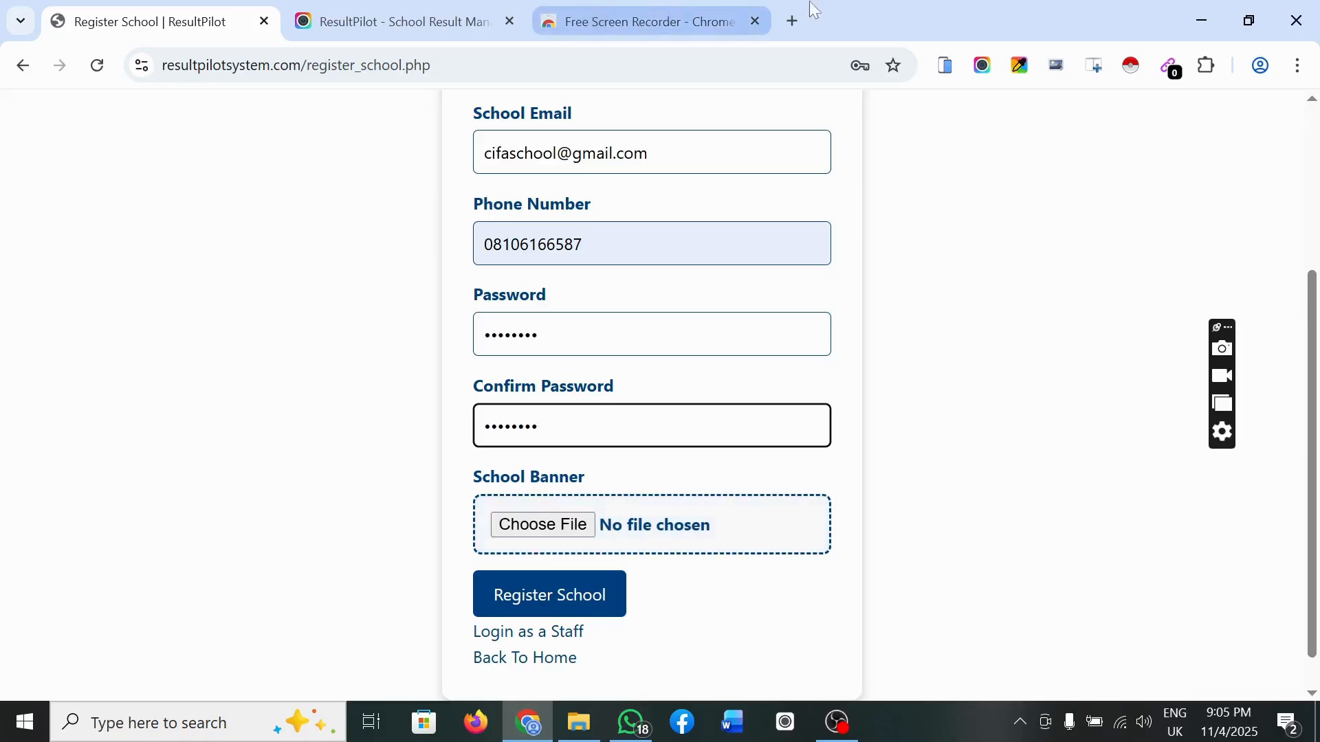
- Search Google for removebg in a new tab, then return to the registration form tab
click(792, 21)
click(712, 60)
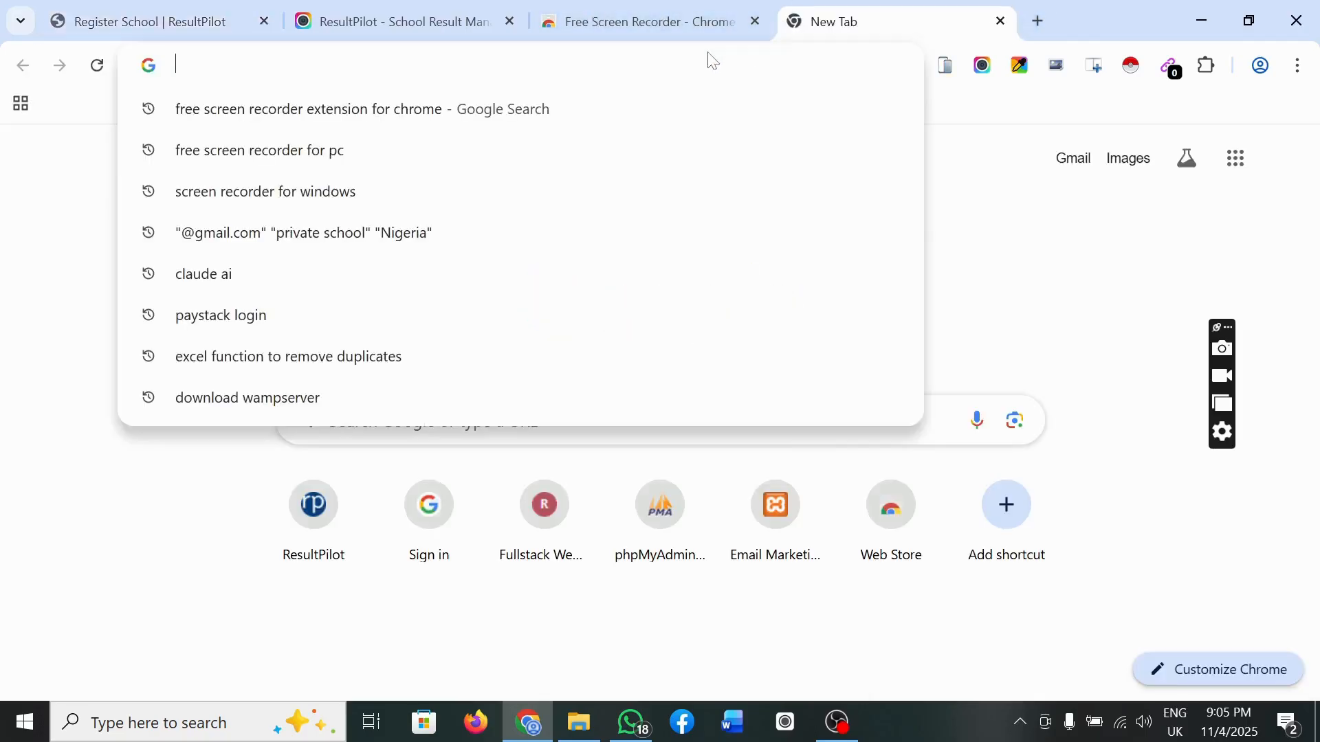
text(rem)
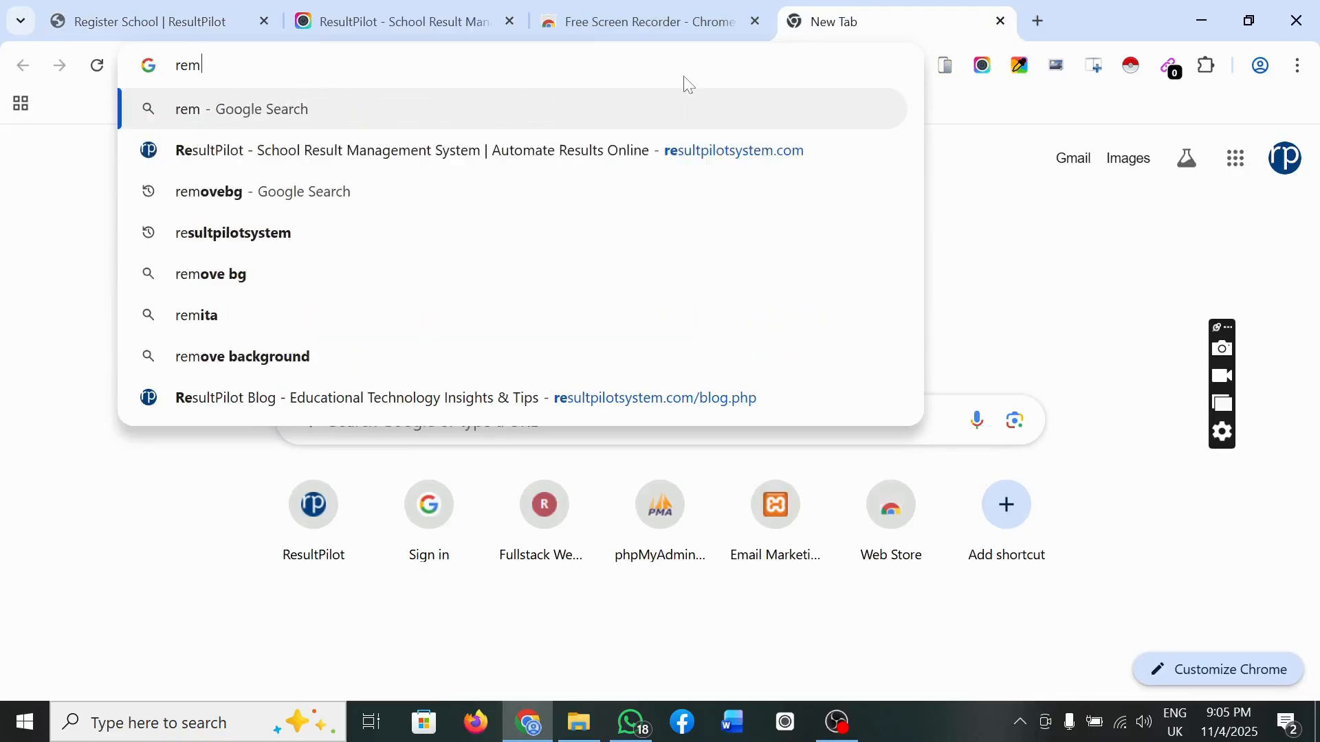
click(315, 209)
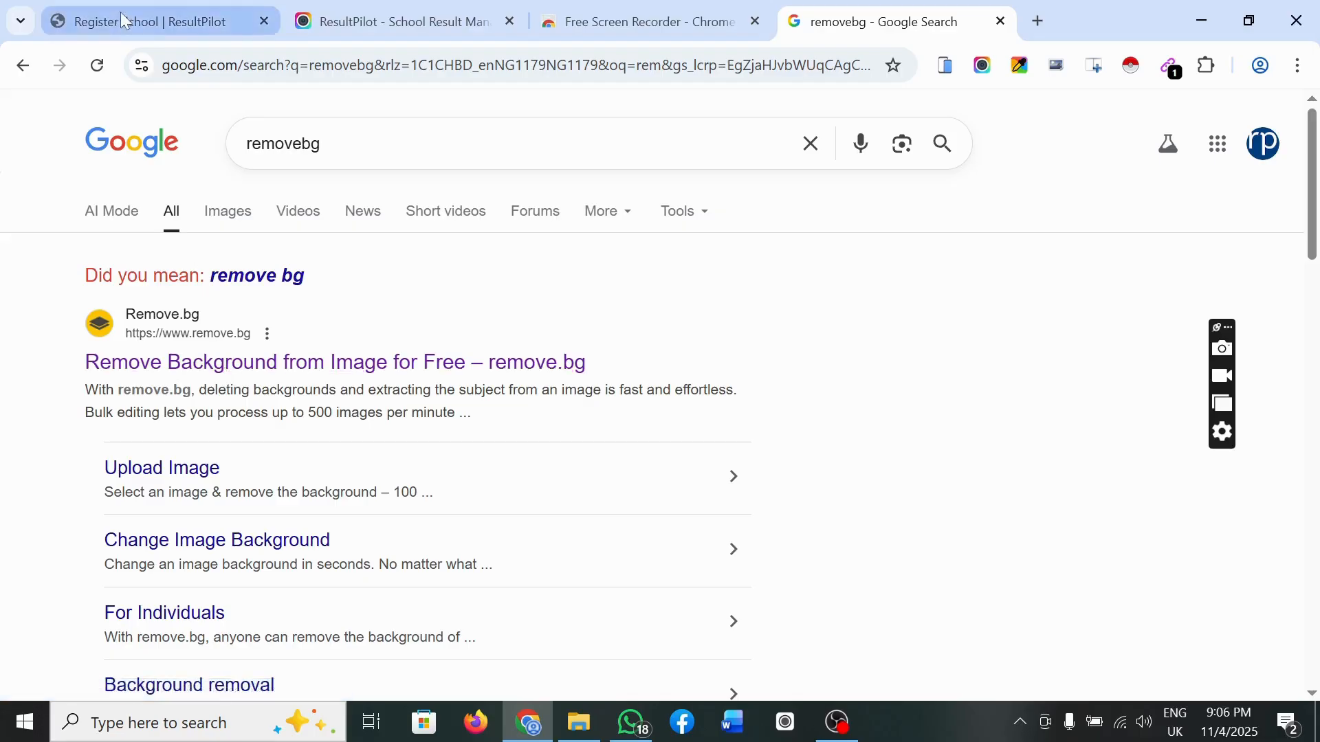
click(190, 26)
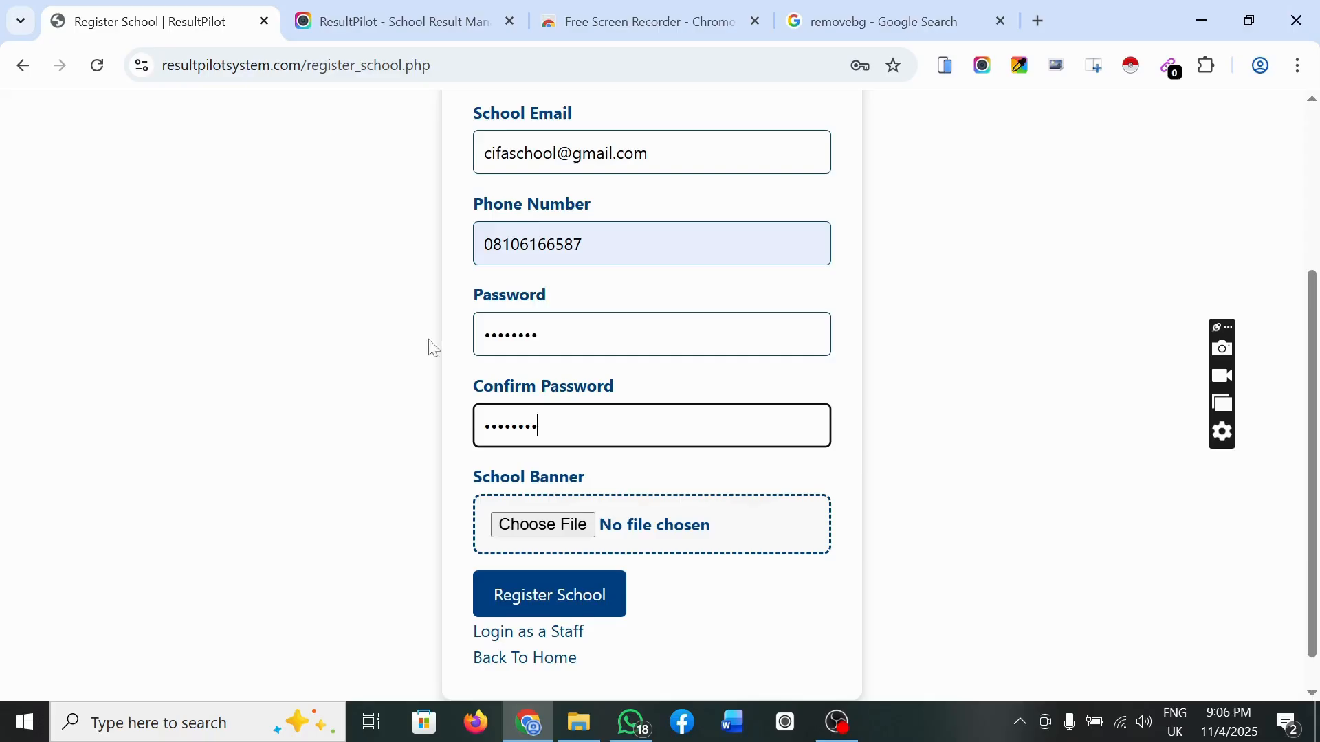
- Choose slider1.png from the Downloads folder as the school banner image
click(554, 536)
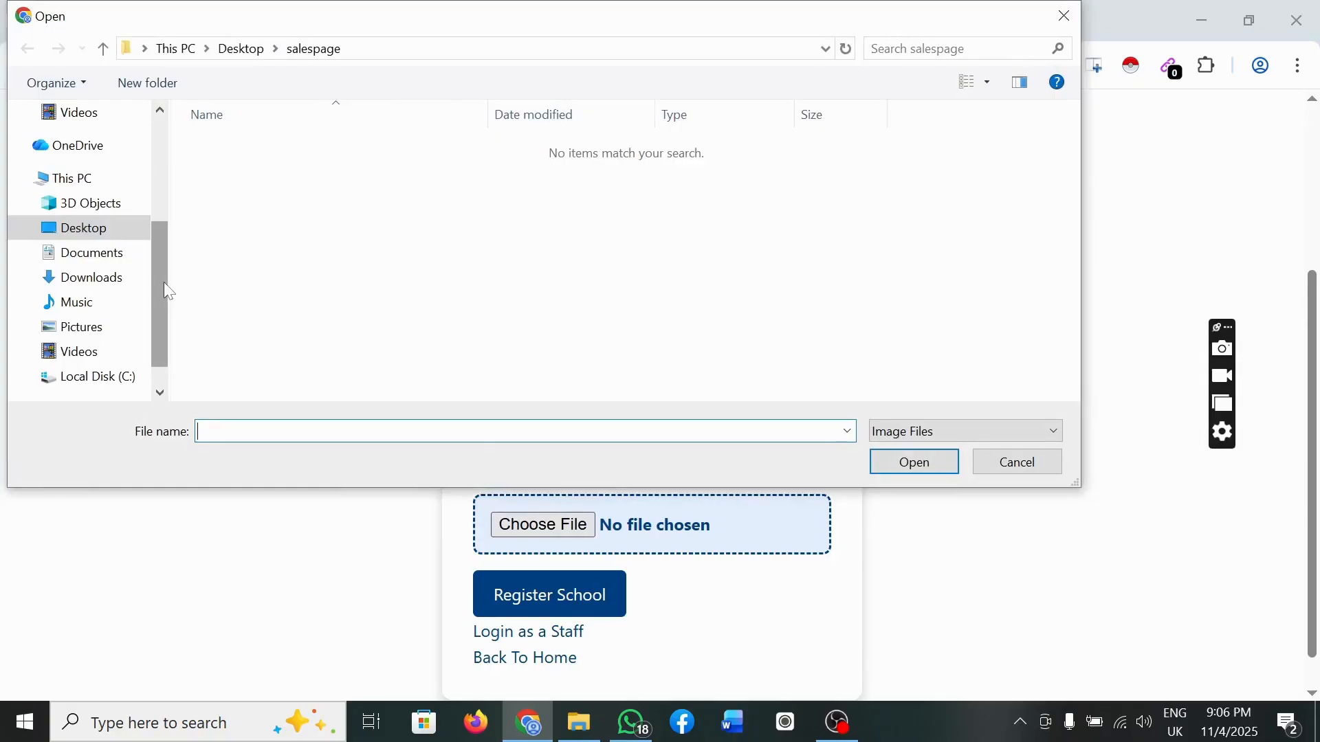
click(104, 282)
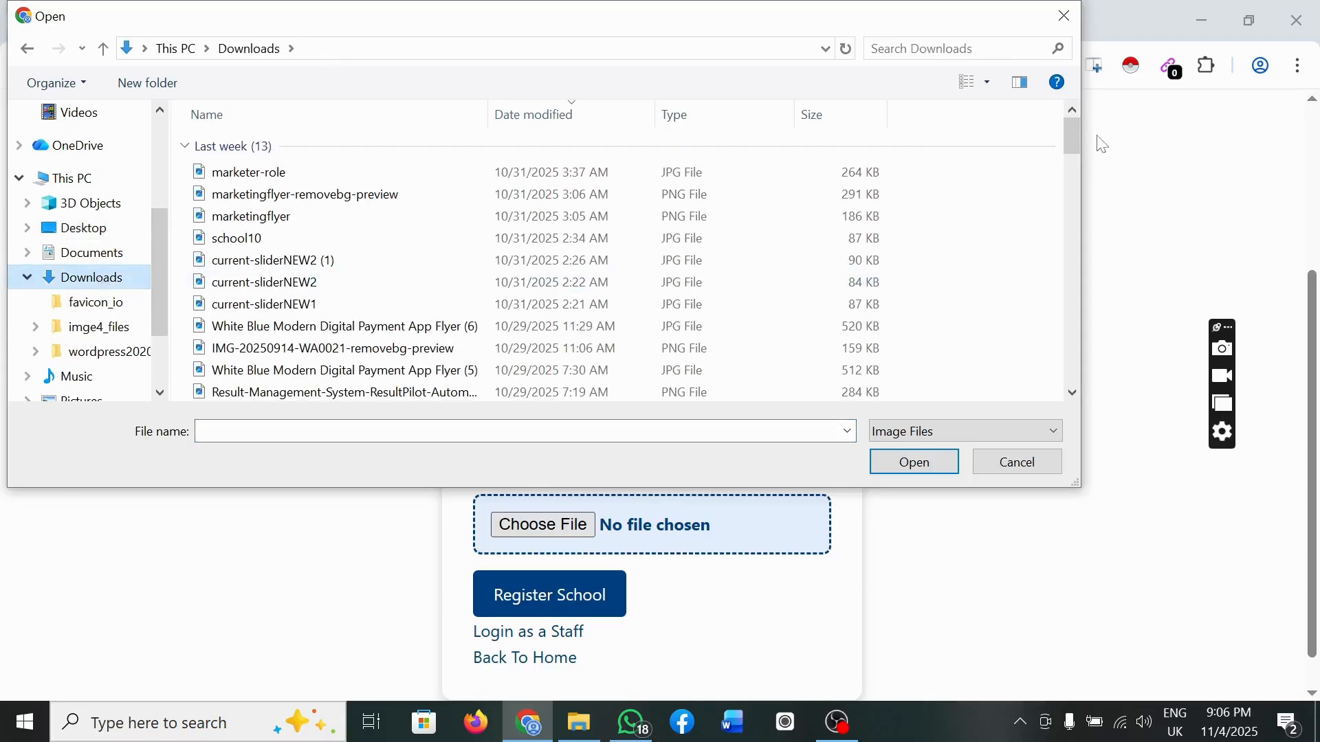
drag(1069, 134, 1066, 198)
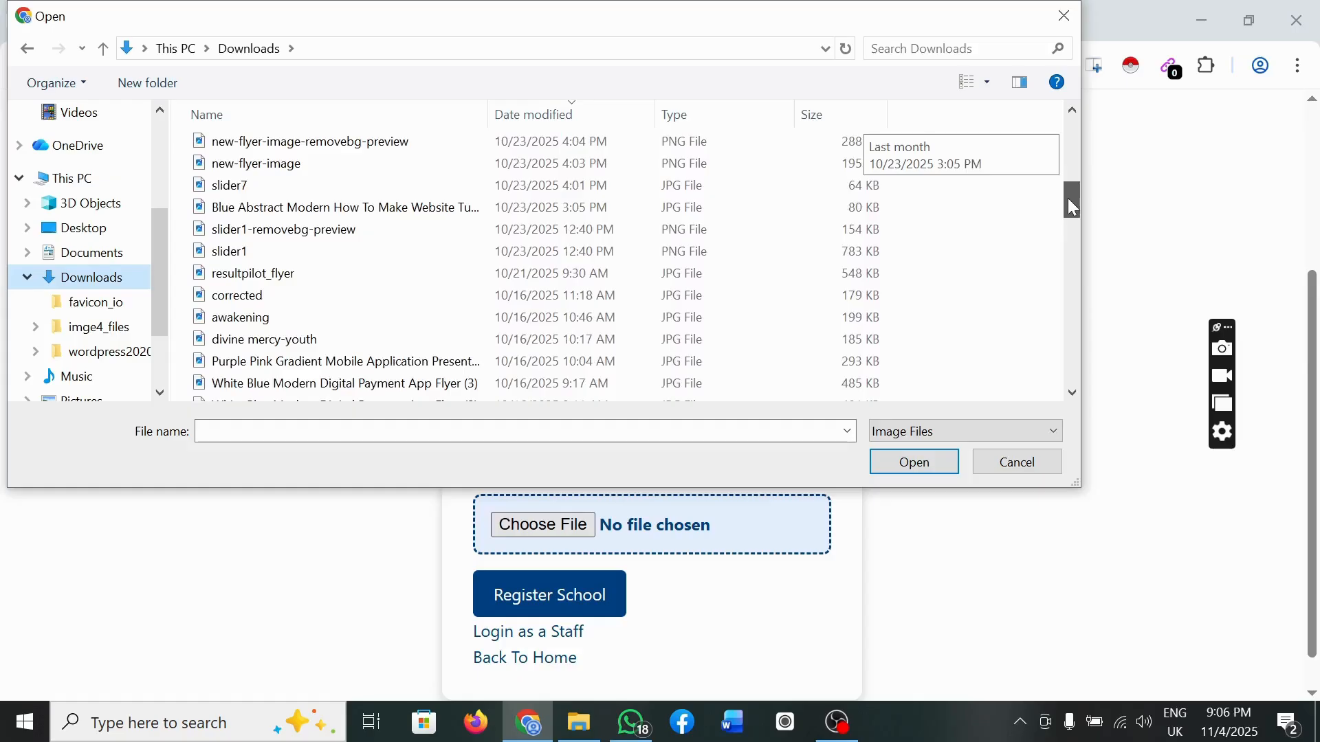
drag(1067, 198, 1062, 191)
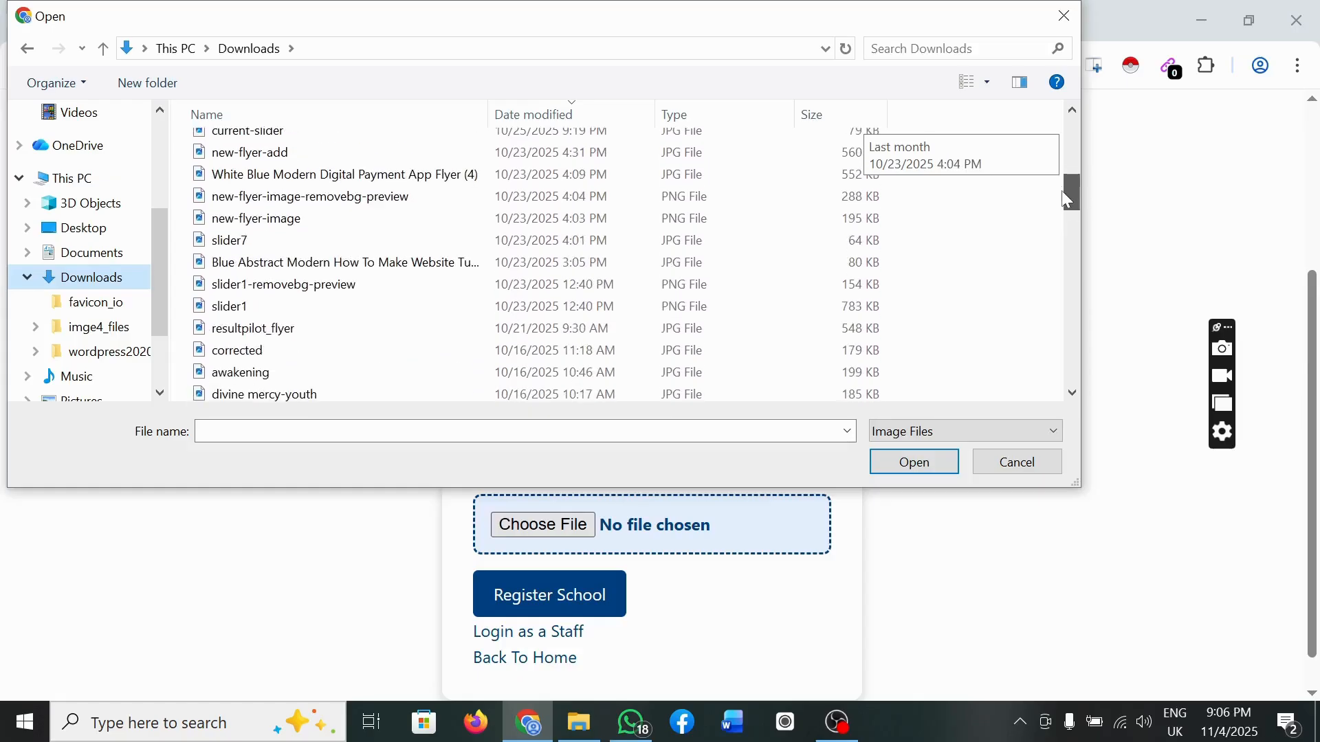
click(236, 313)
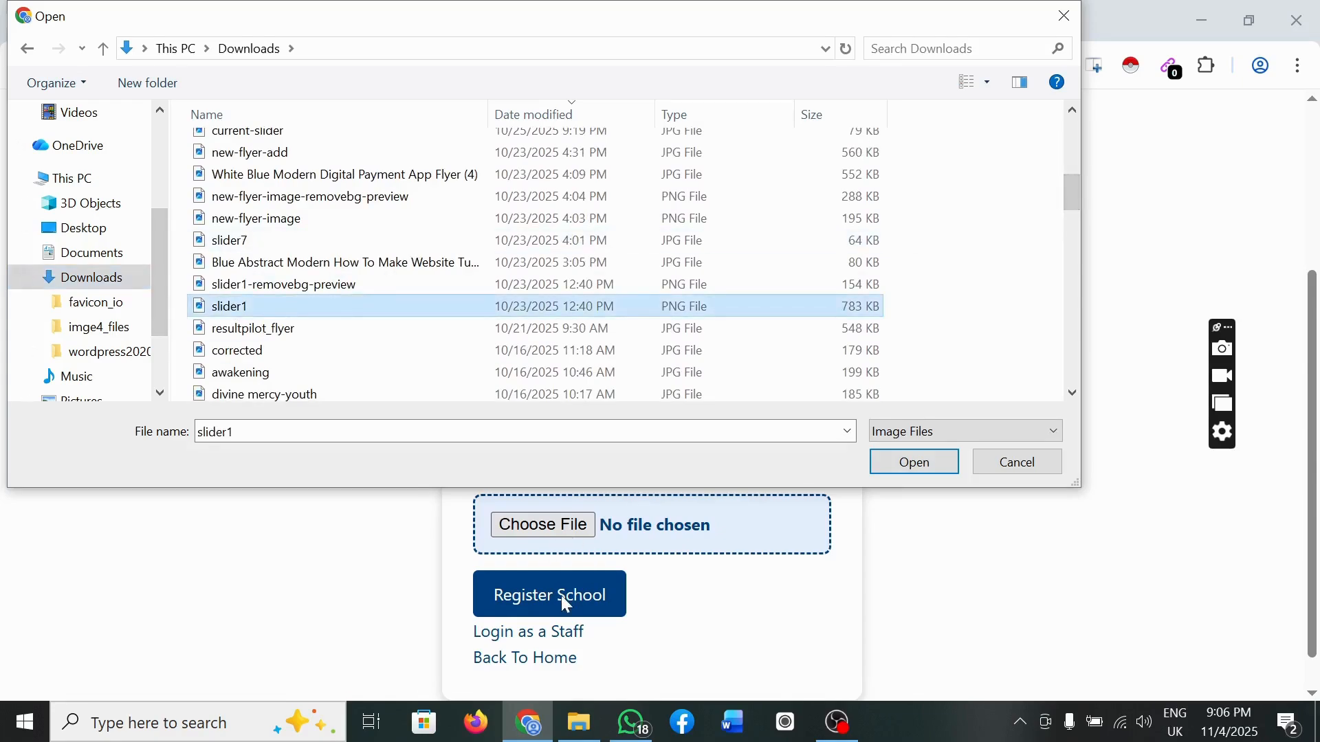
click(892, 470)
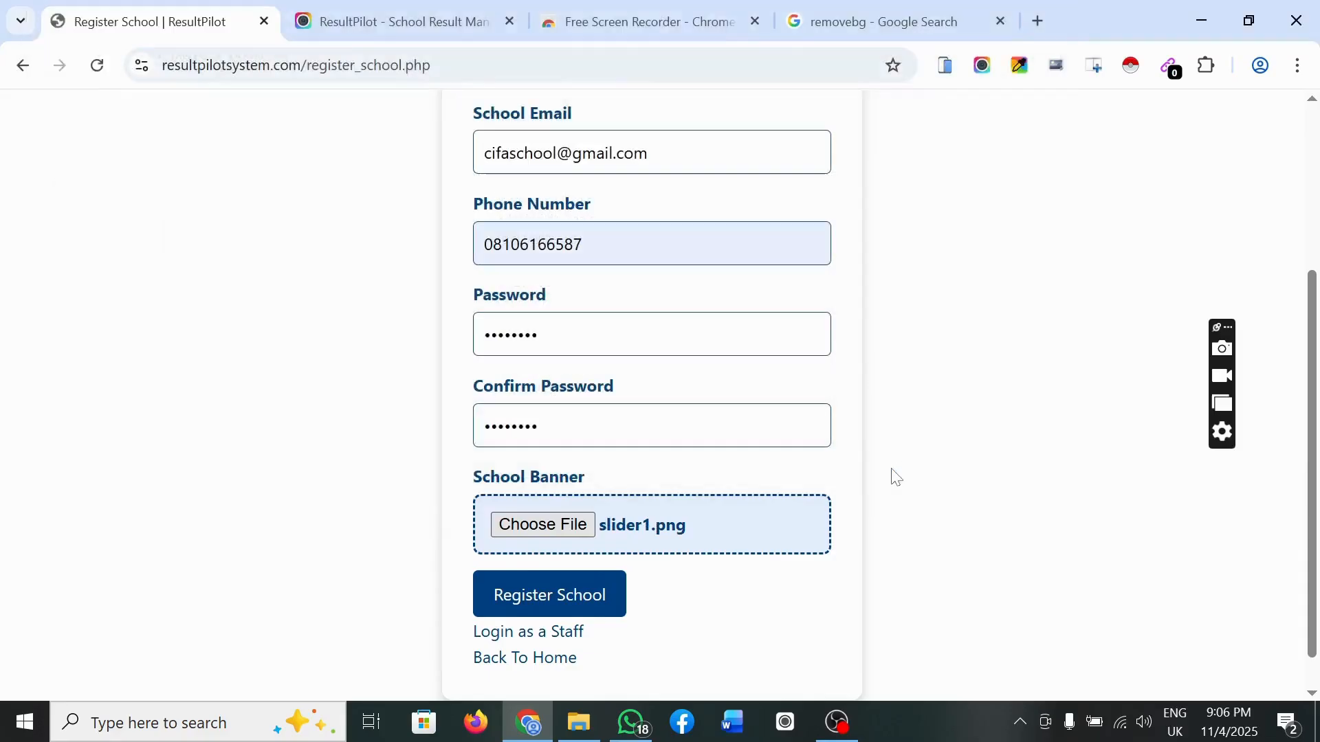
- Submit the registration, decline saving the password, and scroll down to the dashboard's Quick Stats
click(538, 605)
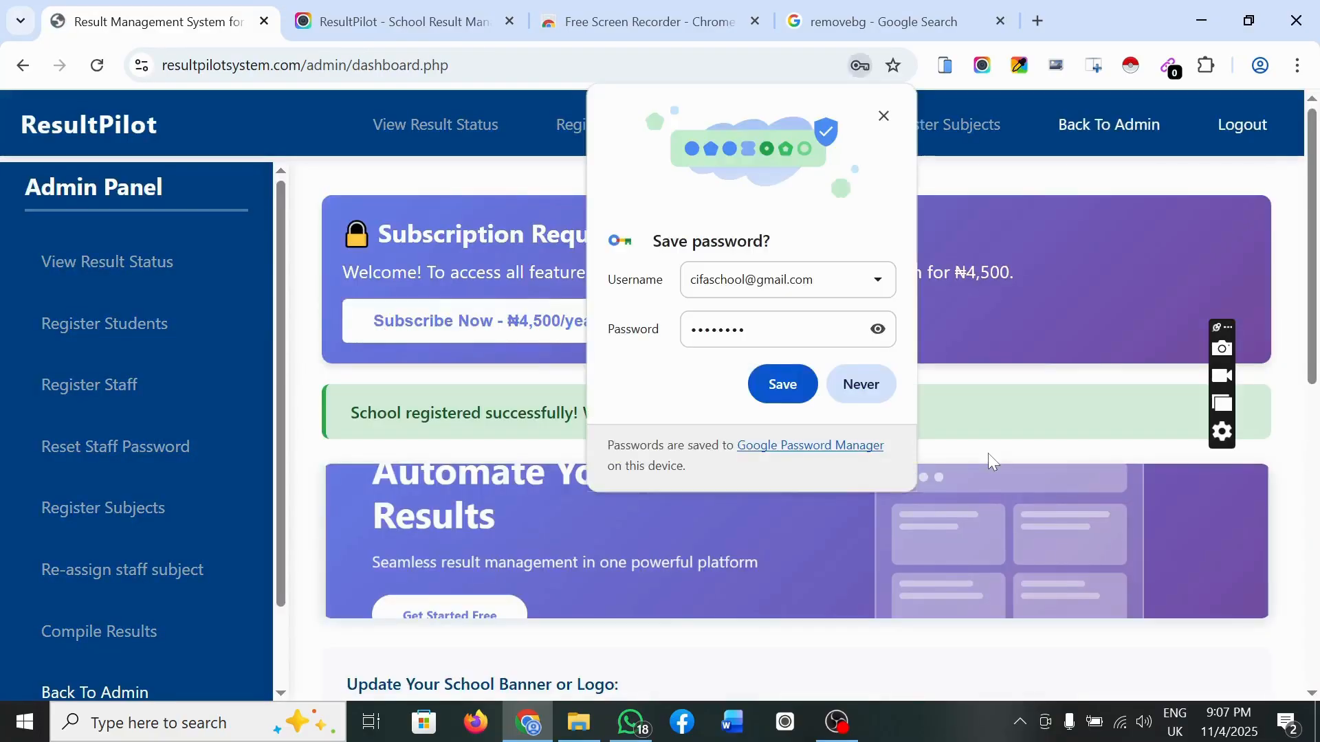
click(852, 383)
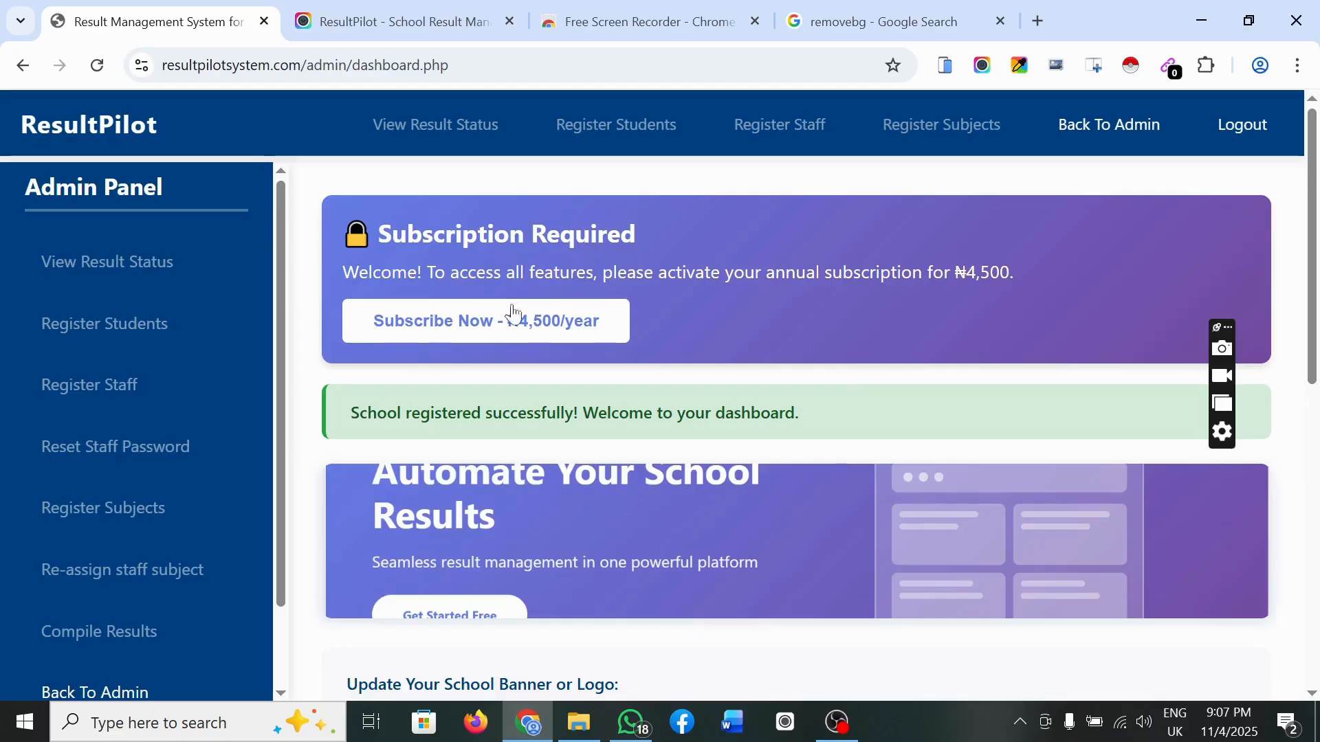
scroll(1316, 332, down, 1)
drag(1317, 332, 1317, 530)
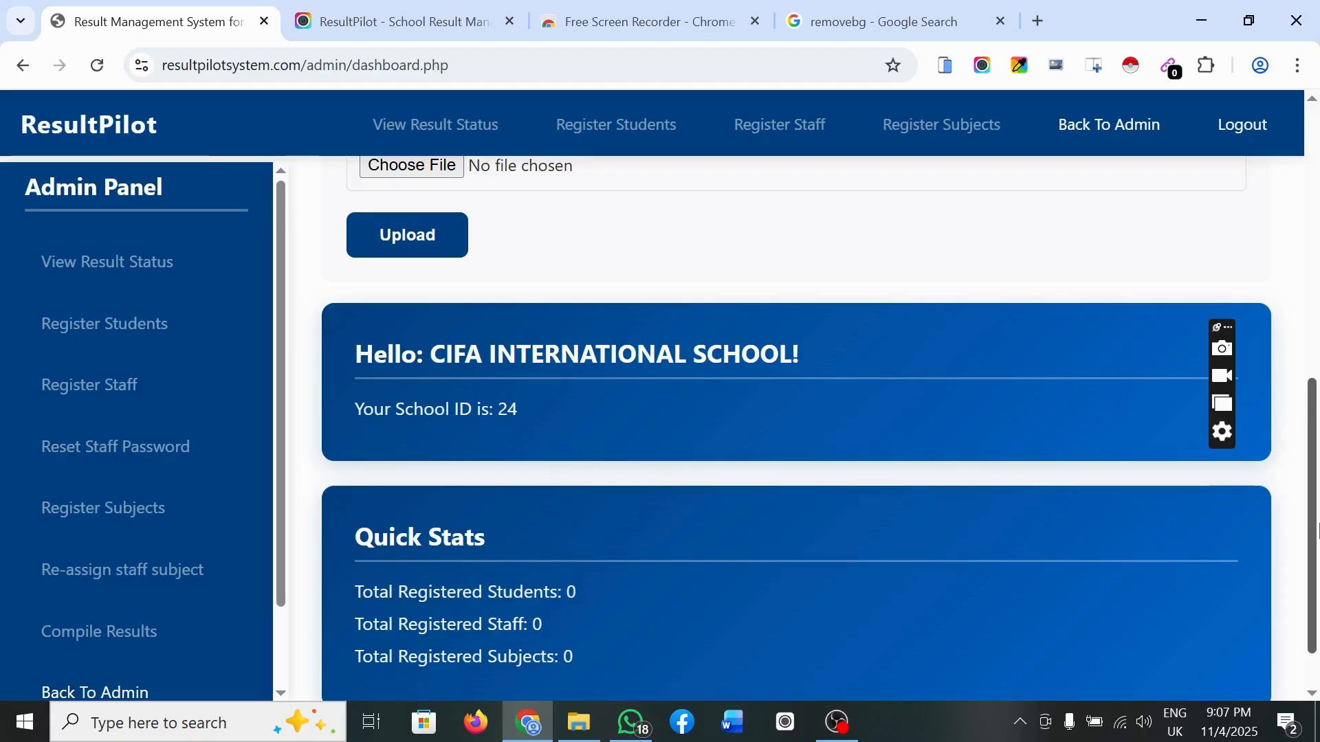
scroll(1318, 529, down, 1)
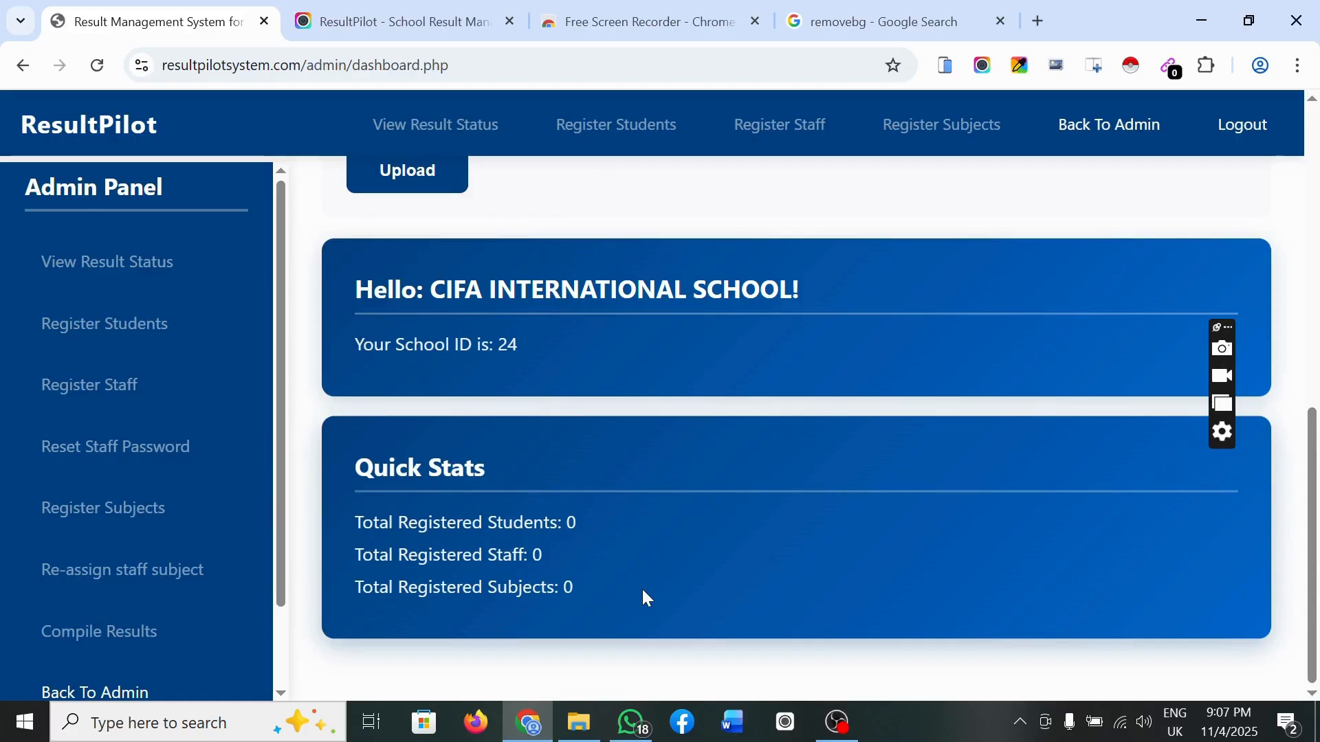
- Bring up the screen recorder, then return to the admin dashboard showing the ₦4,500 Subscription Required notice
click(837, 721)
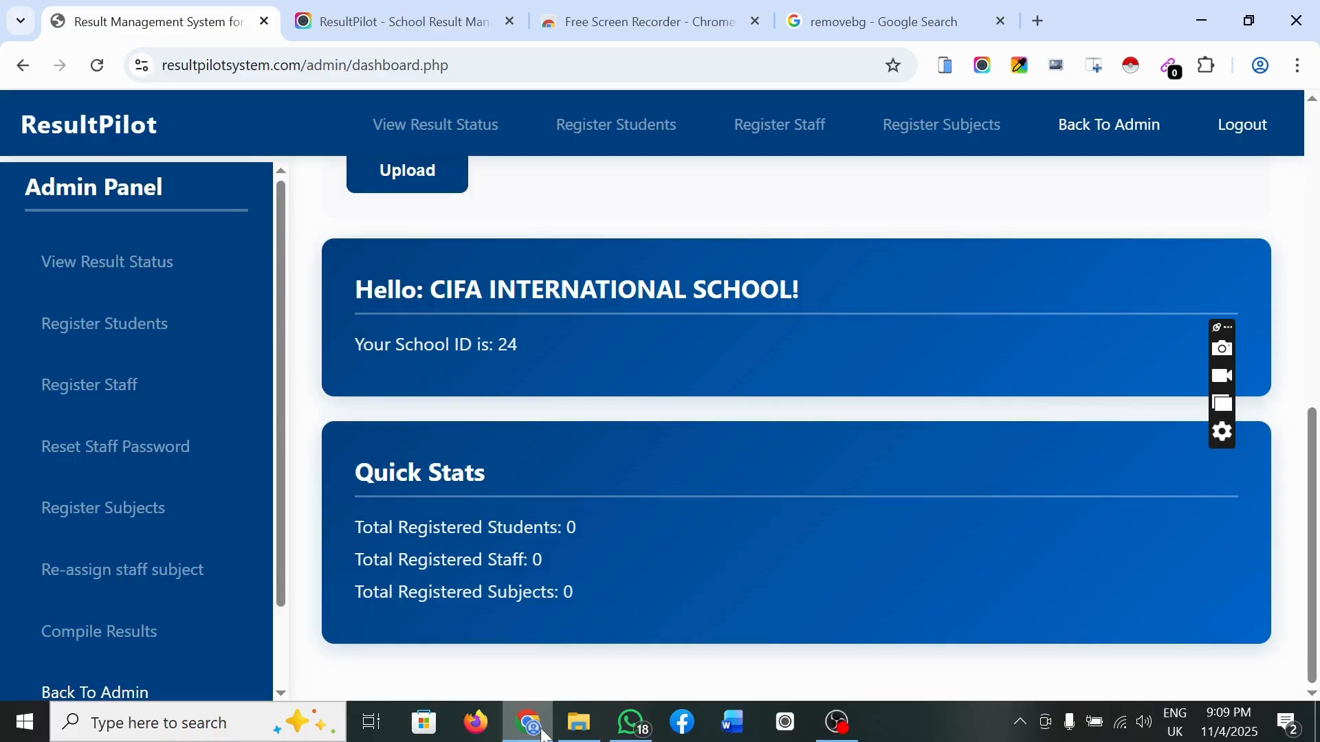
drag(1314, 559, 1316, 196)
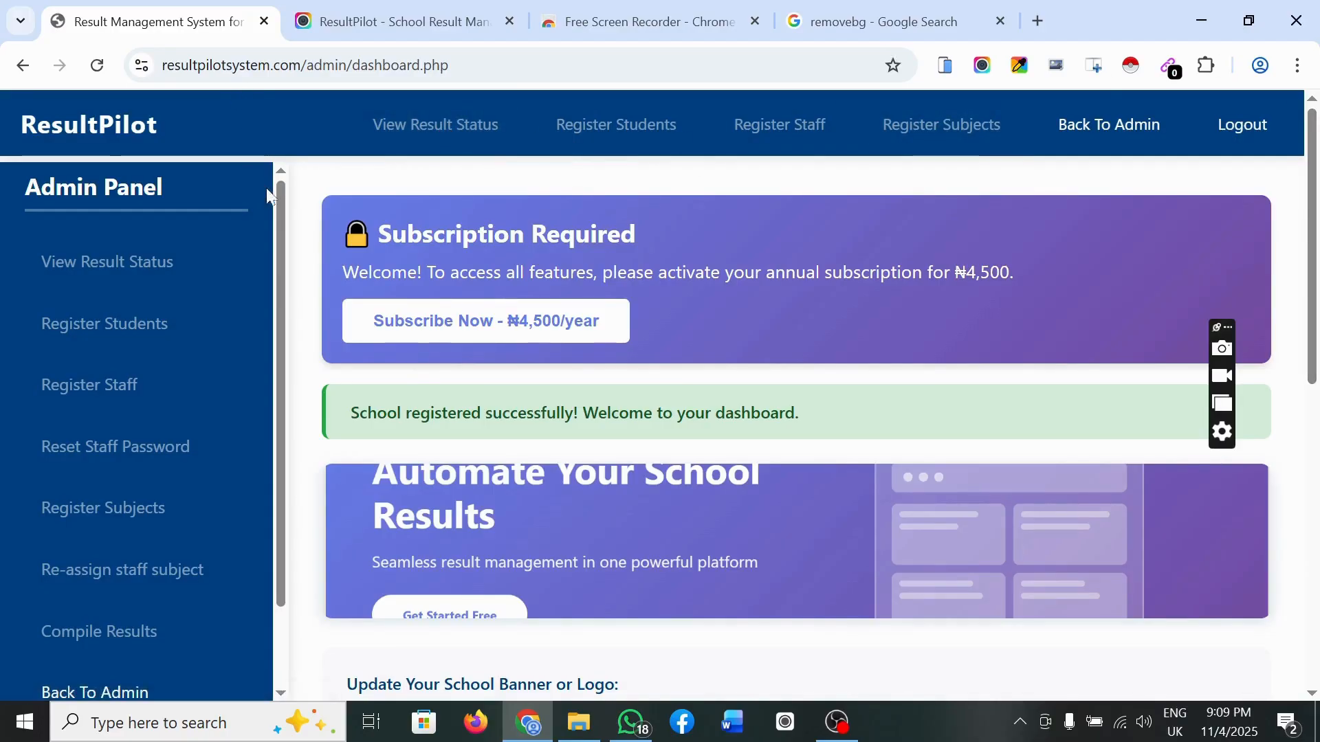
drag(281, 207, 267, 312)
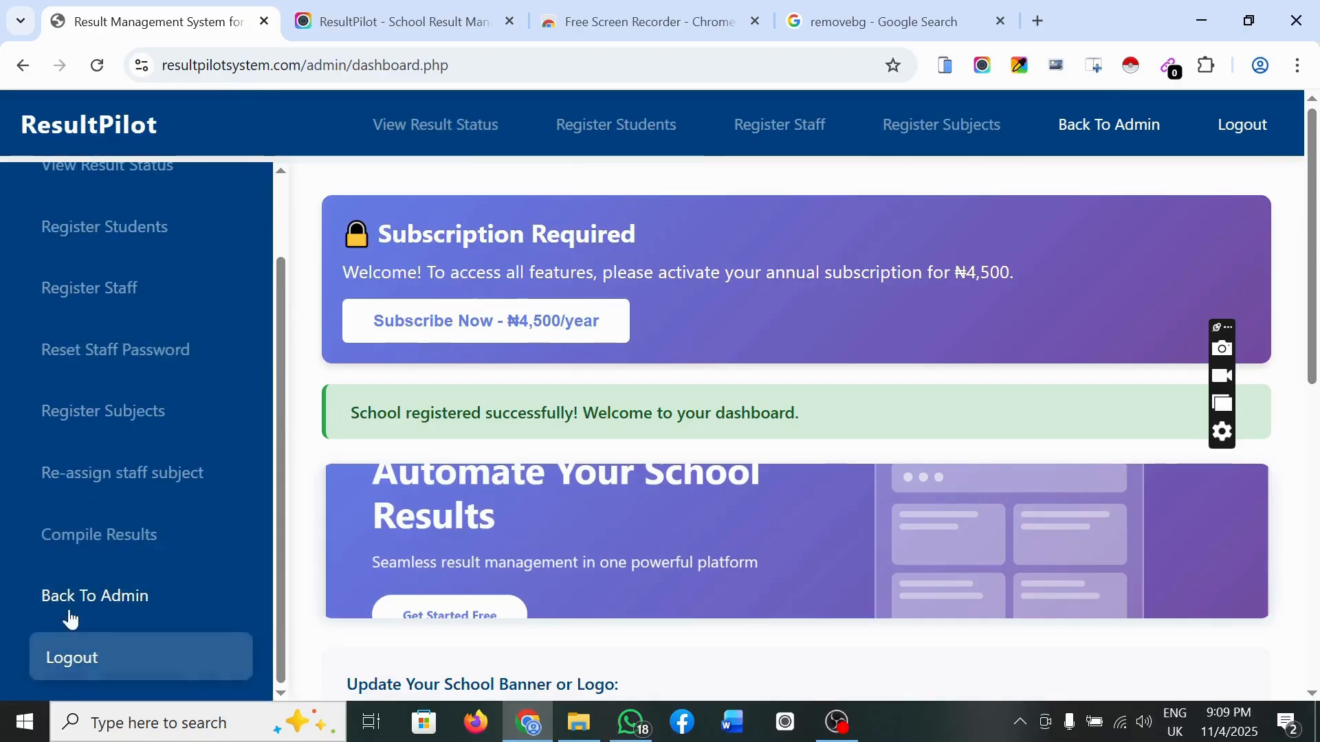
drag(277, 647, 273, 540)
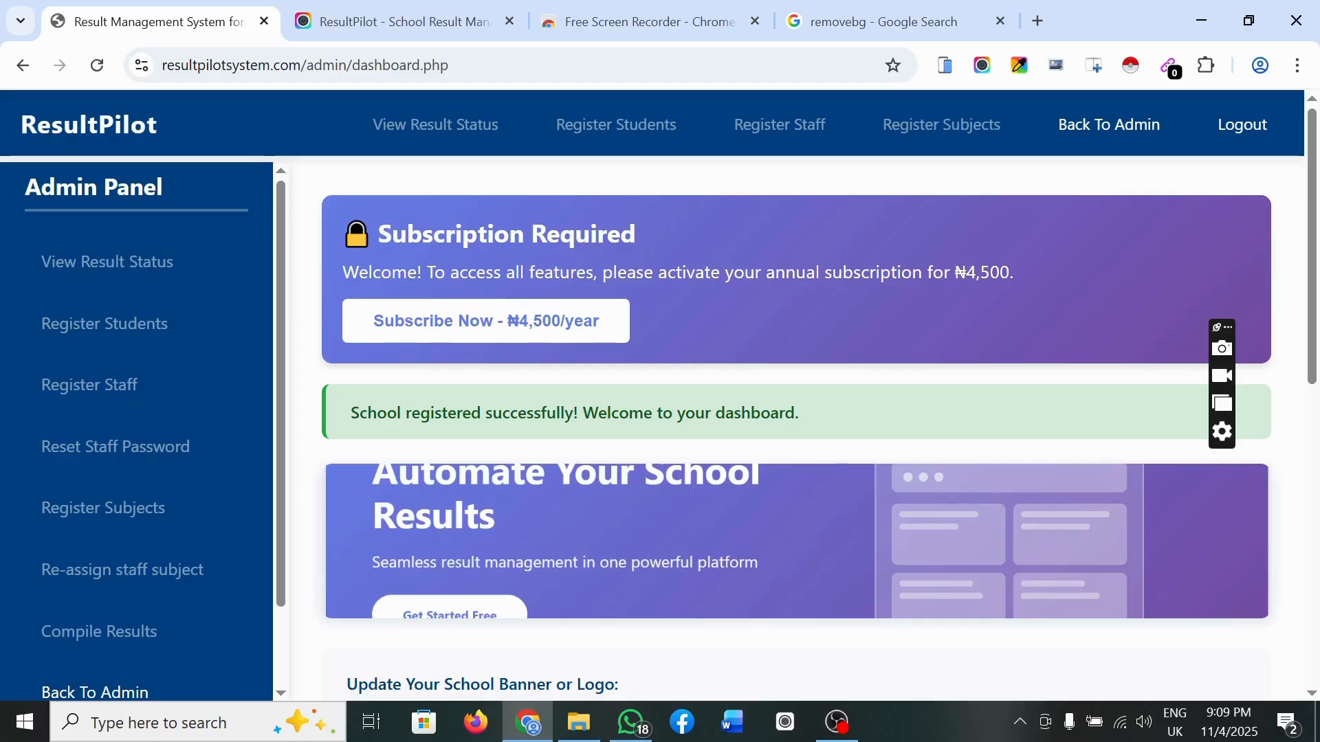
- Start the ₦4,500 subscription payment, review Card, Transfer, Bank and USSD, then authenticate with OPay
click(489, 323)
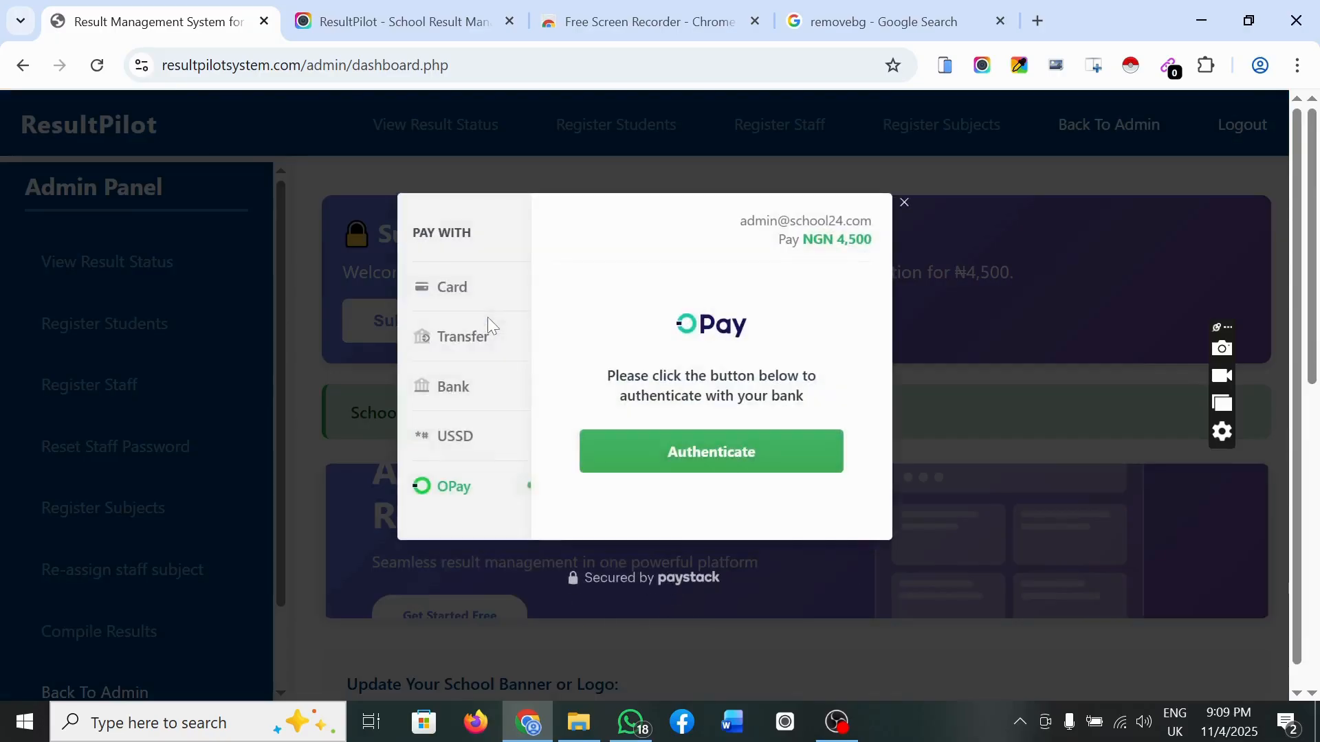
click(452, 289)
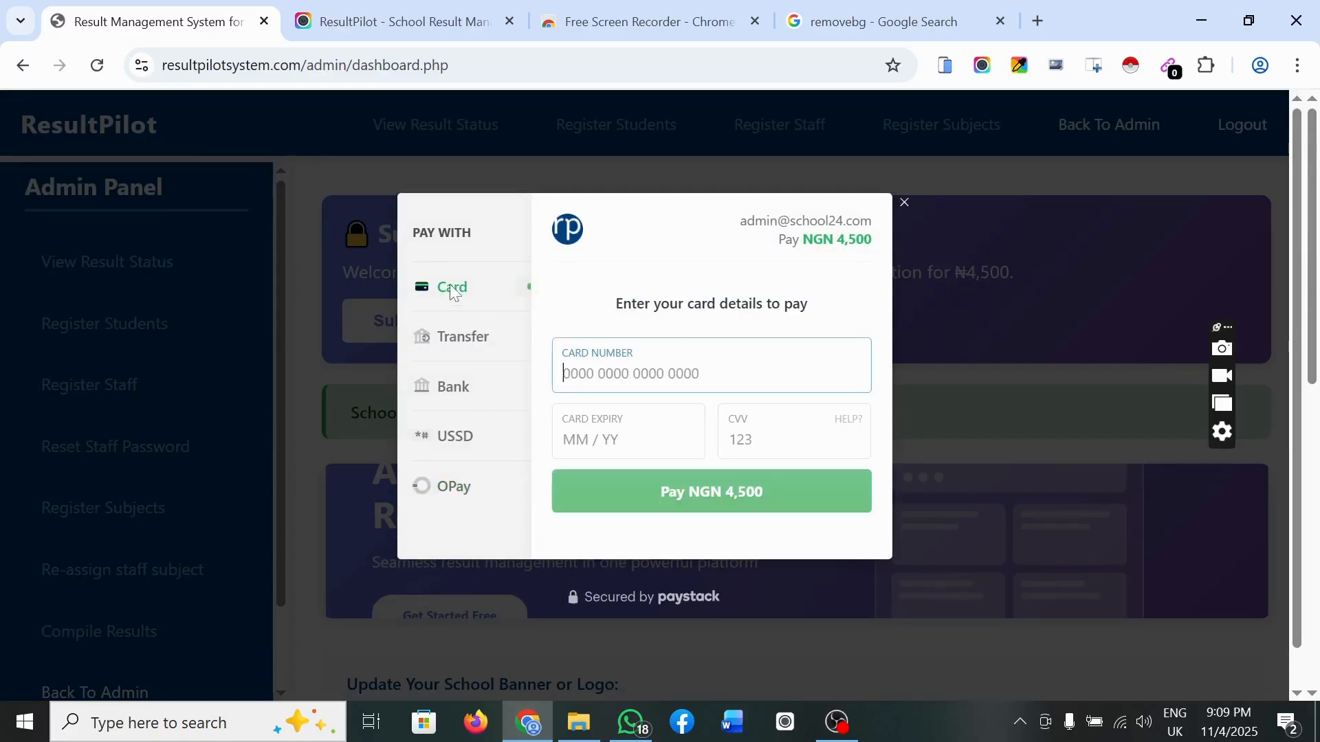
click(457, 341)
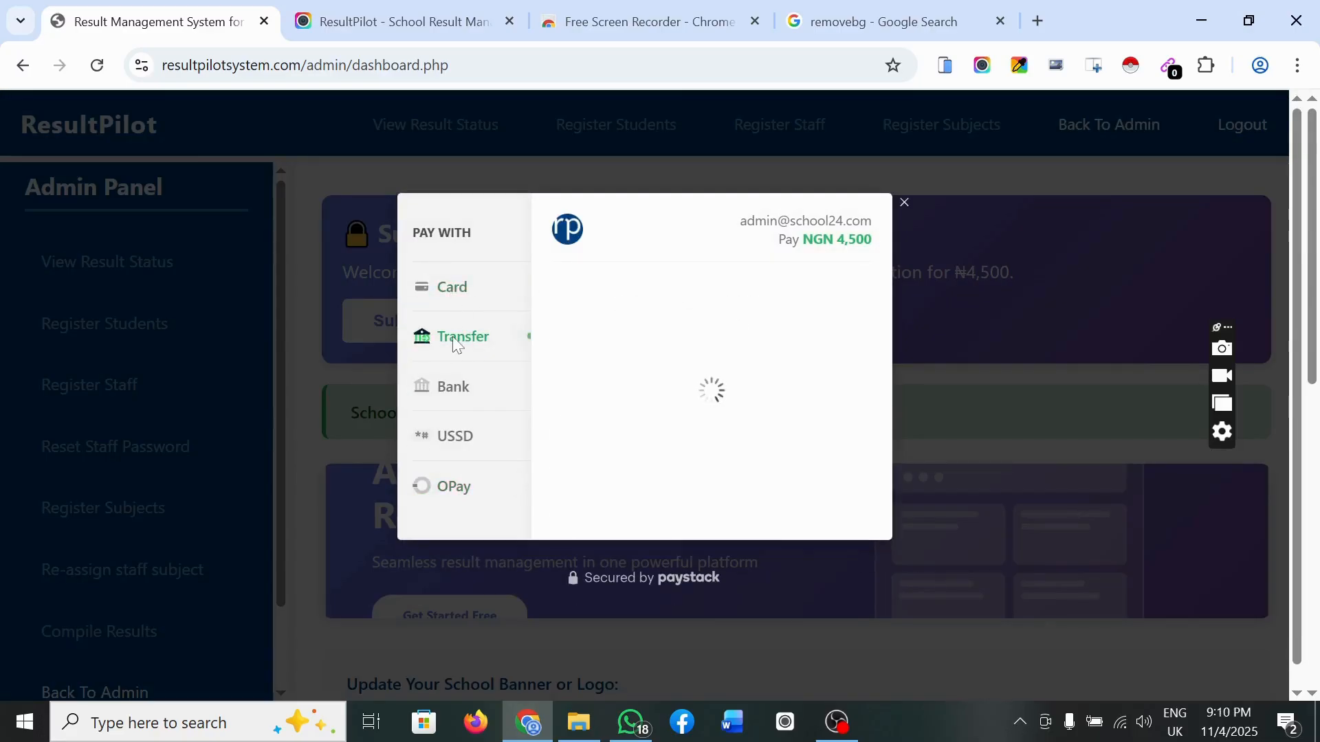
click(455, 389)
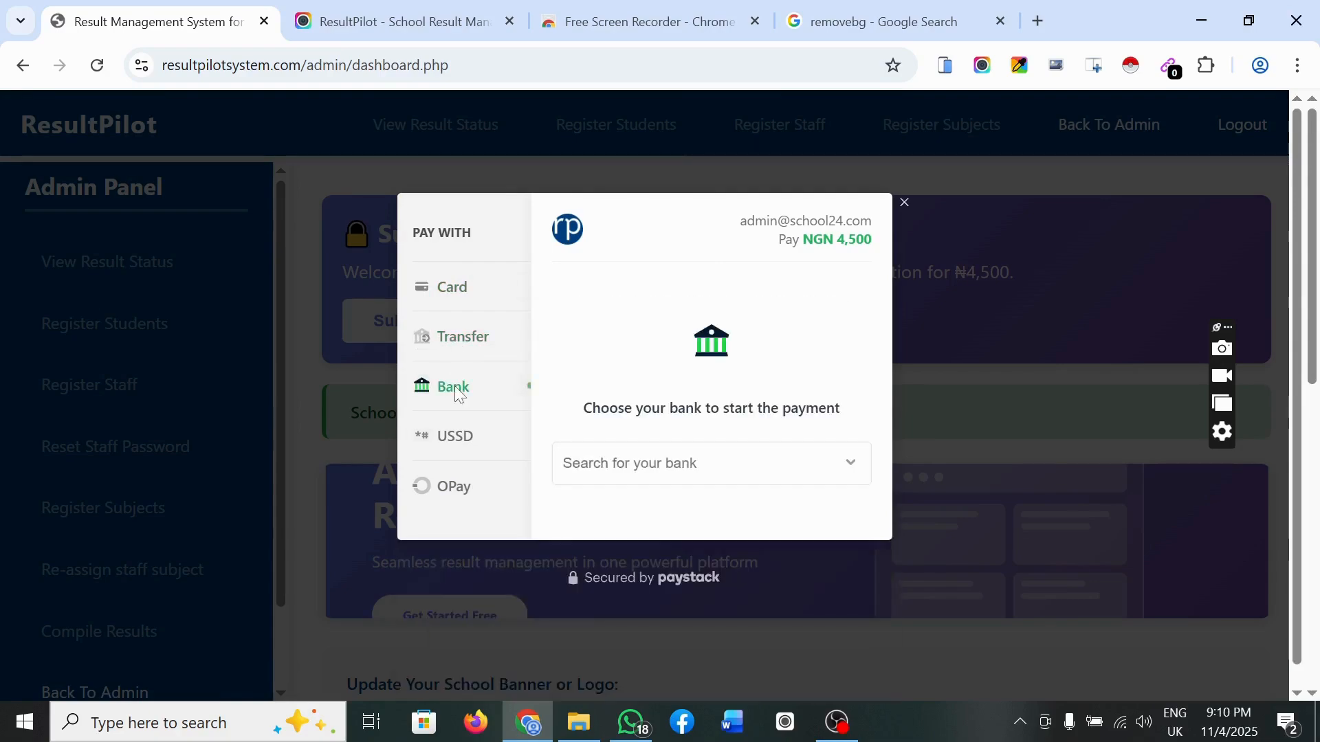
click(458, 440)
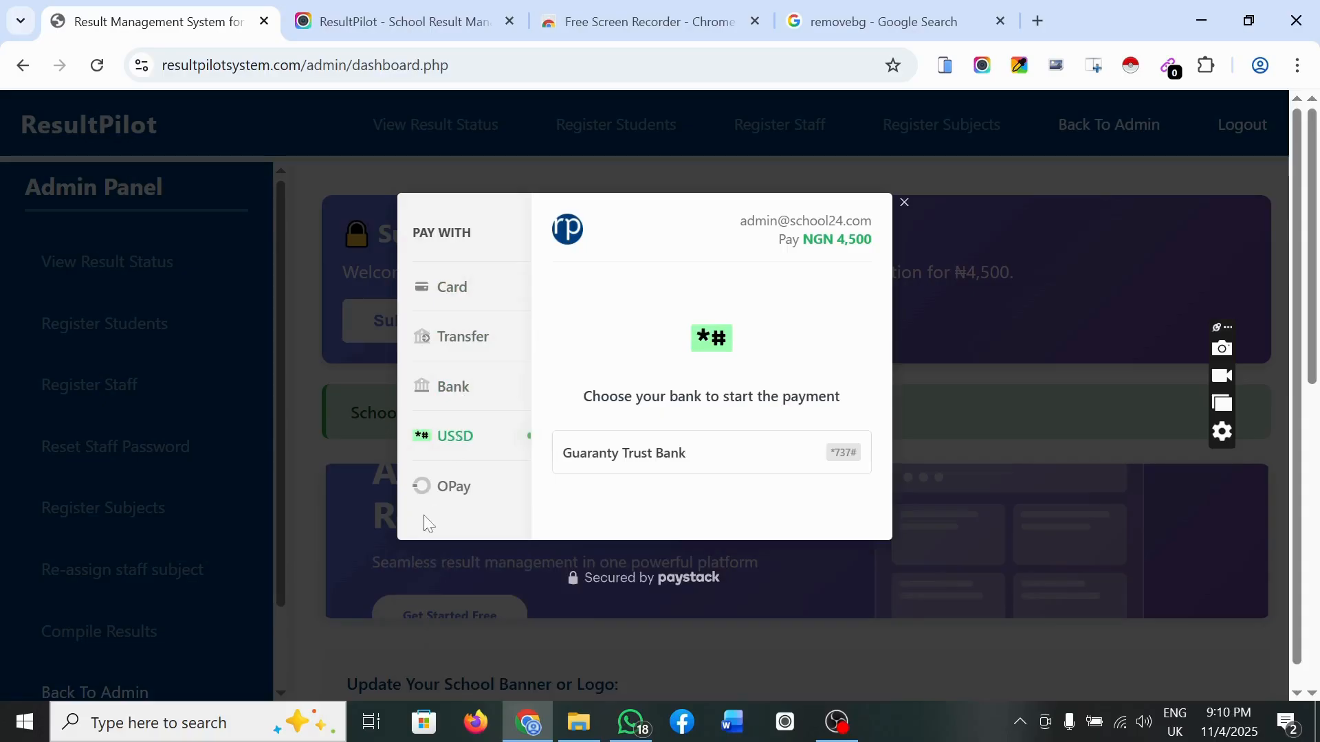
click(461, 492)
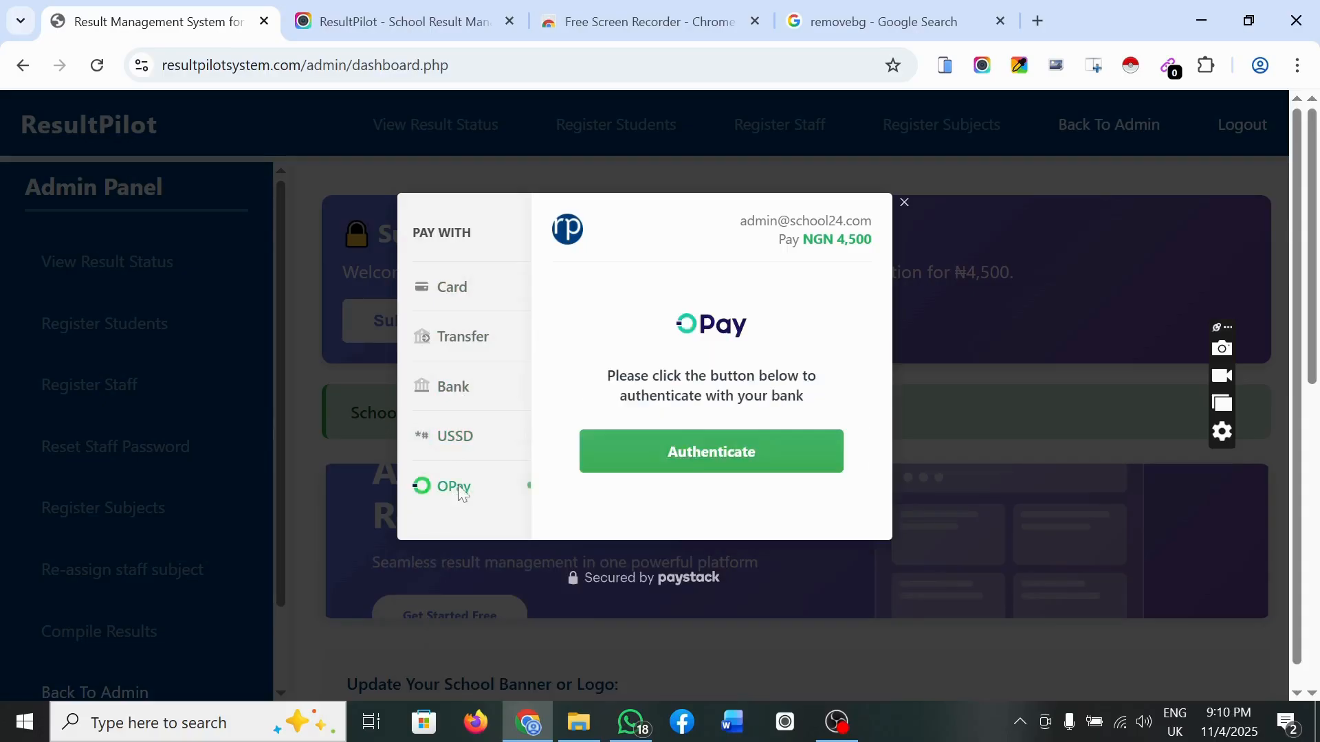
click(711, 458)
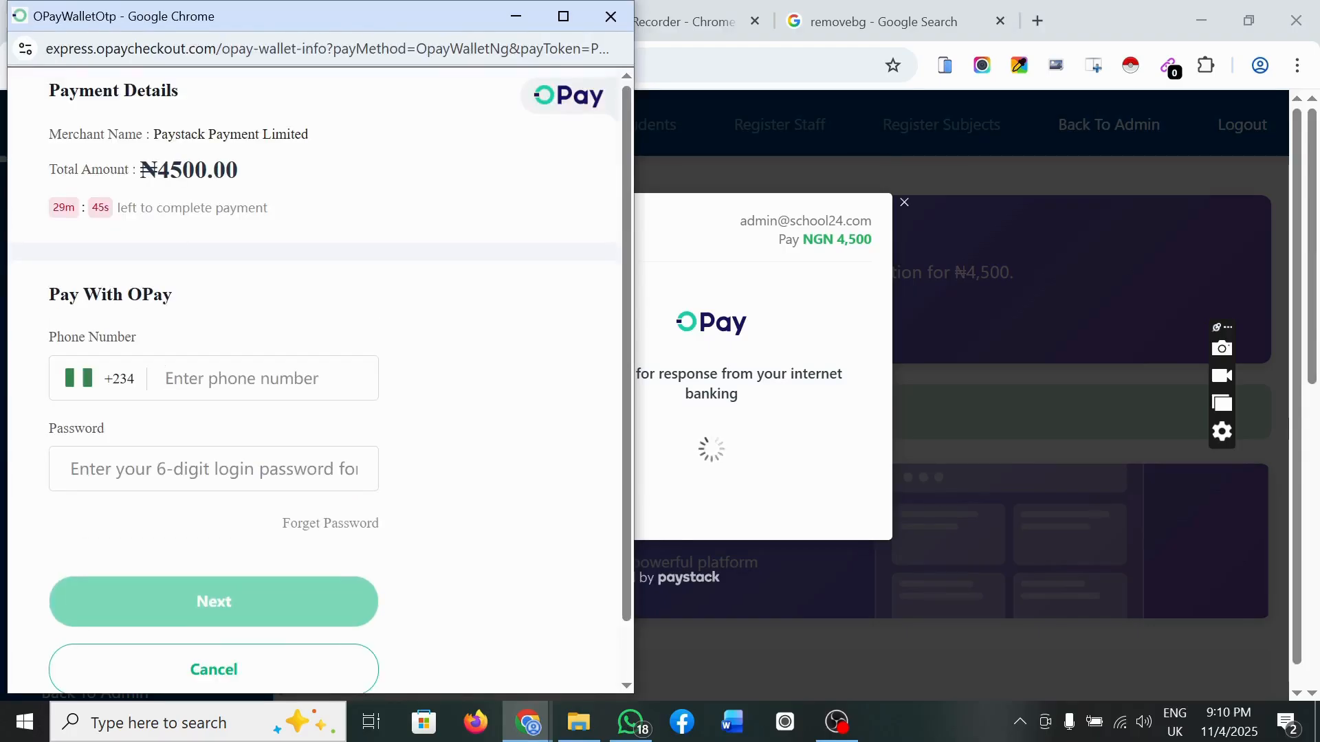
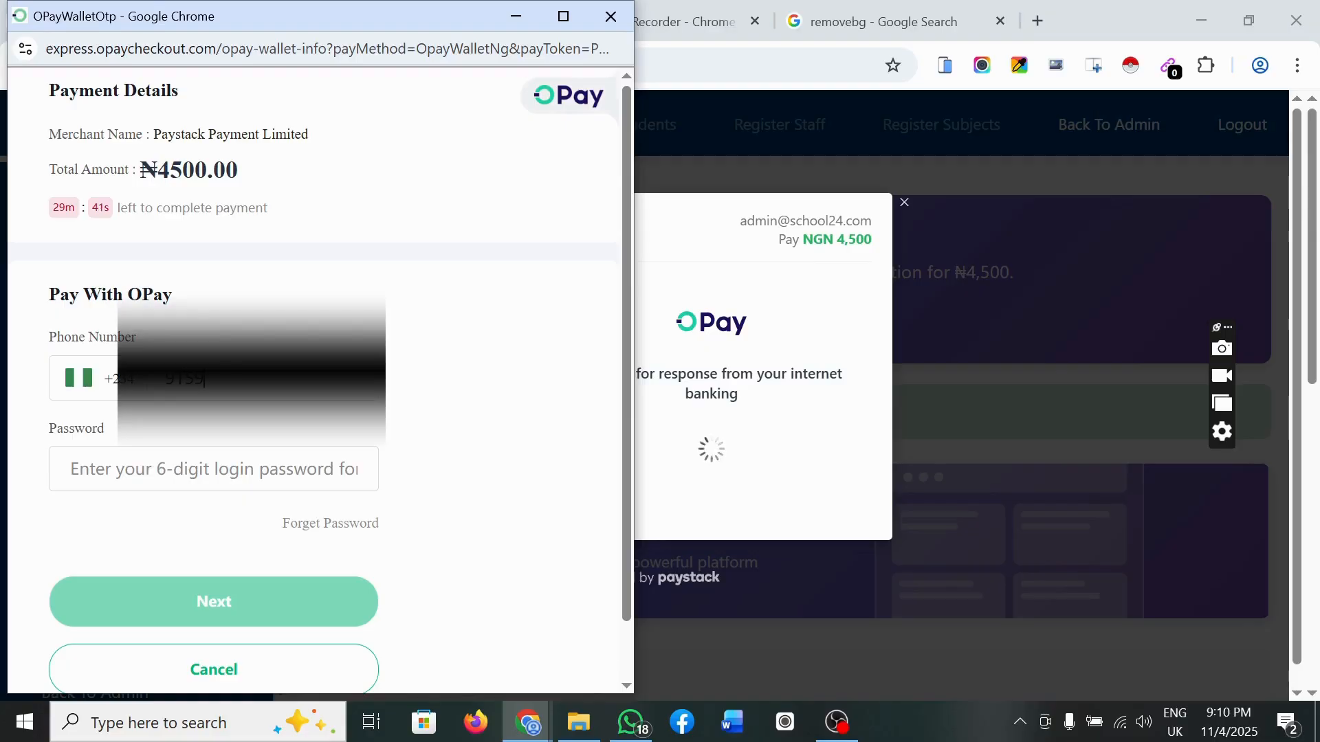
- Log in to OPay with the wallet phone number and password, declining to save the password
key(Tab)
text(••)
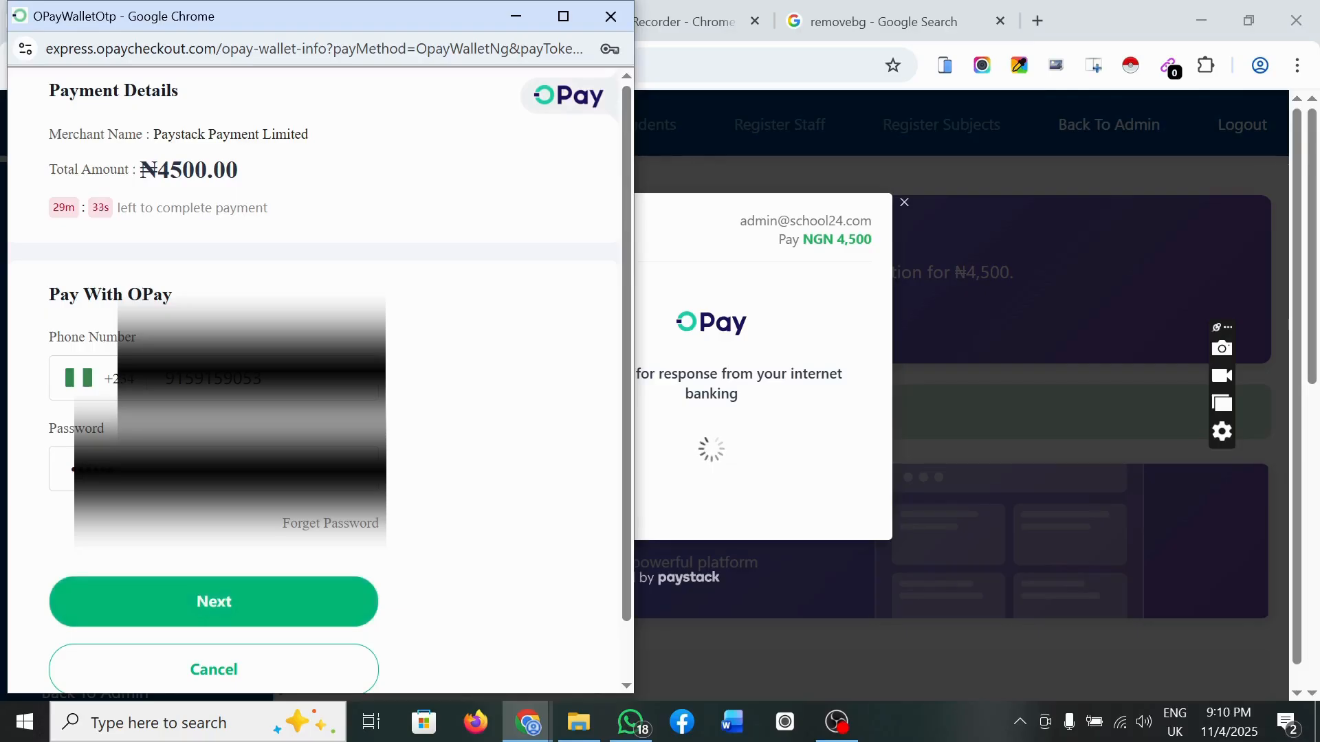
click(185, 609)
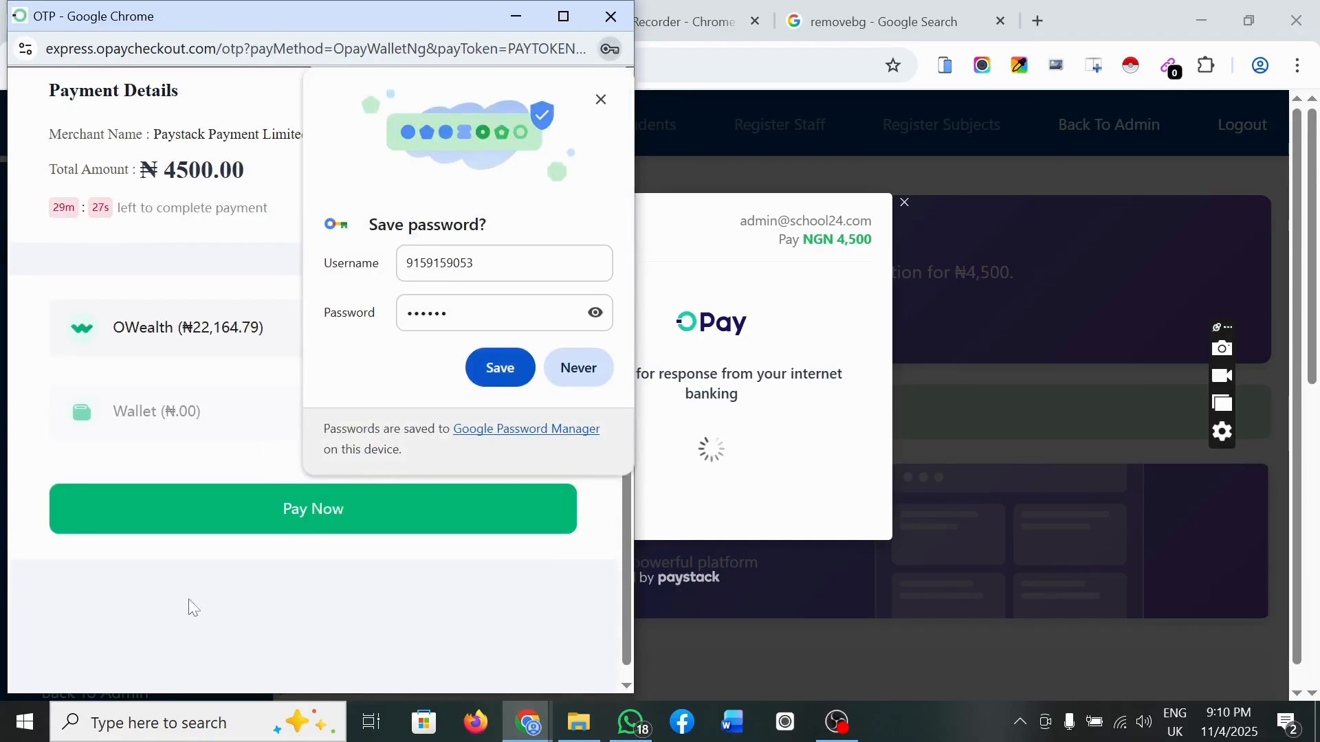
click(578, 375)
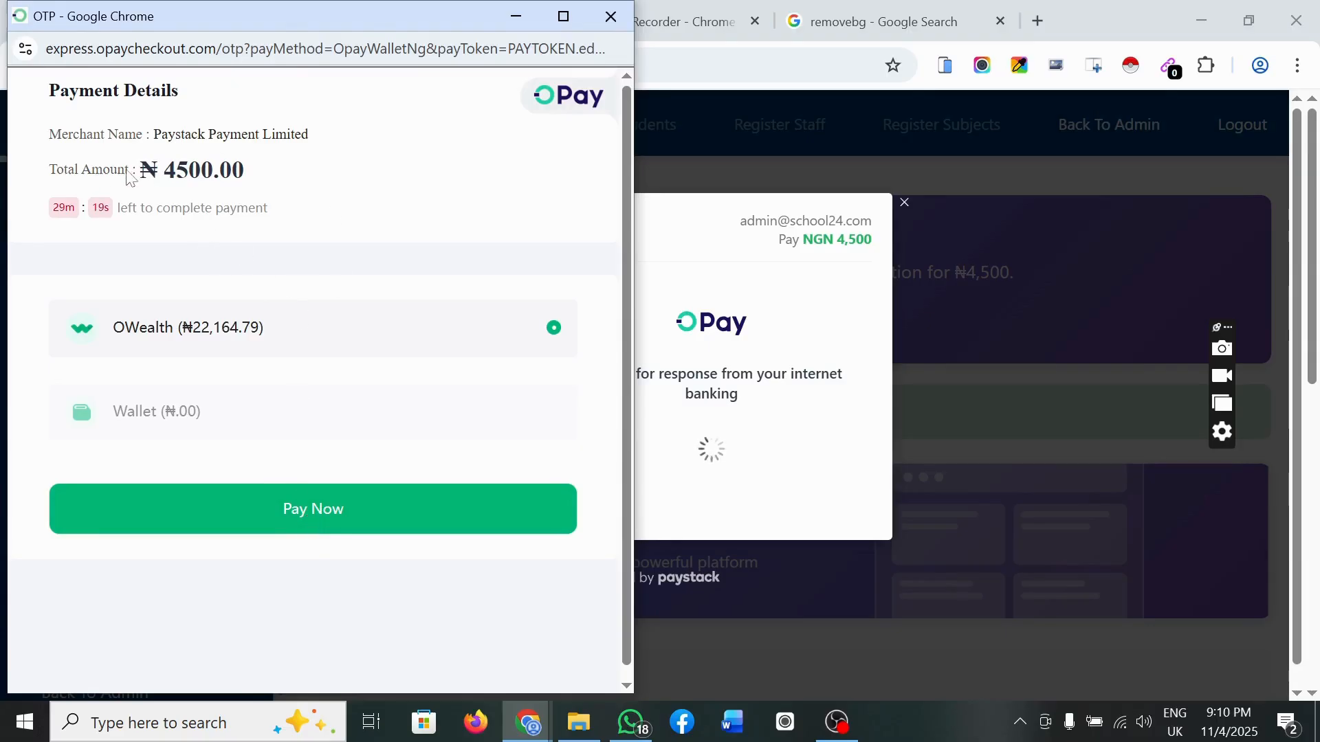
- Pay ₦4,500 from the OWealth balance, confirm with the verification code, and acknowledge success
click(306, 509)
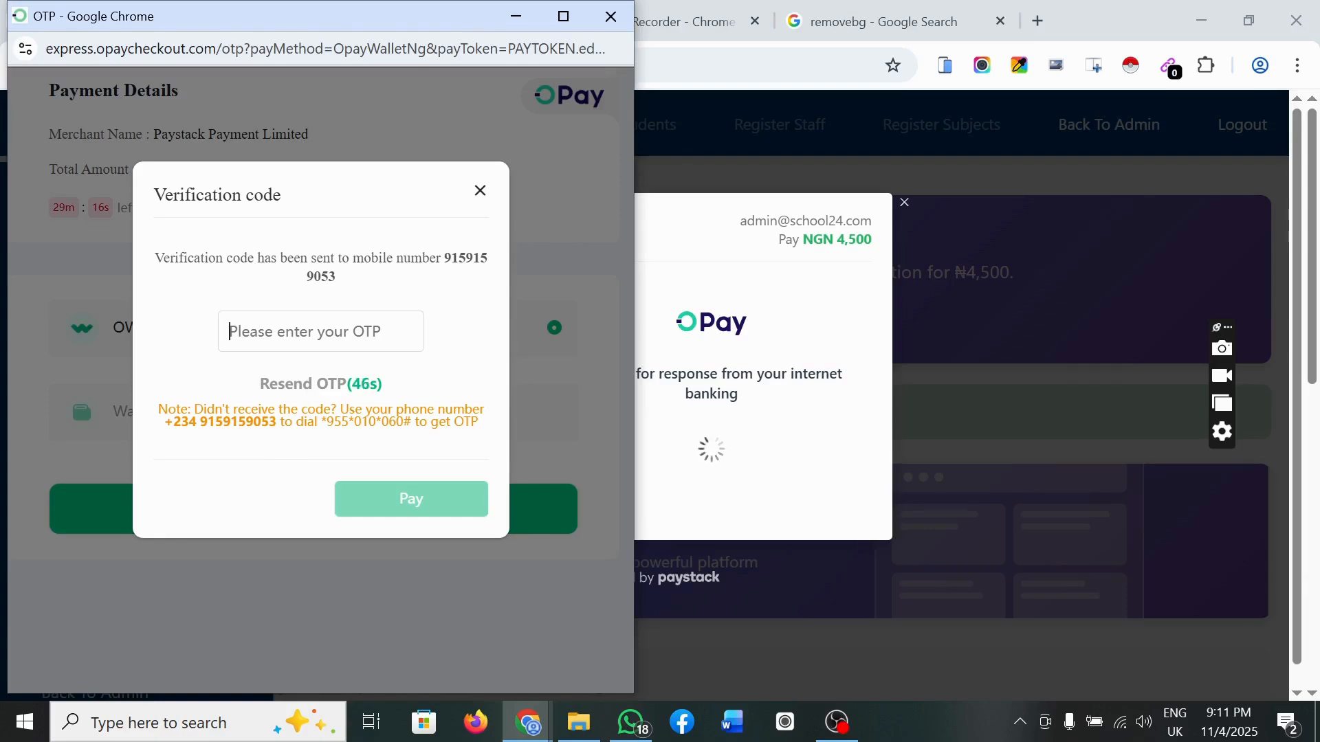
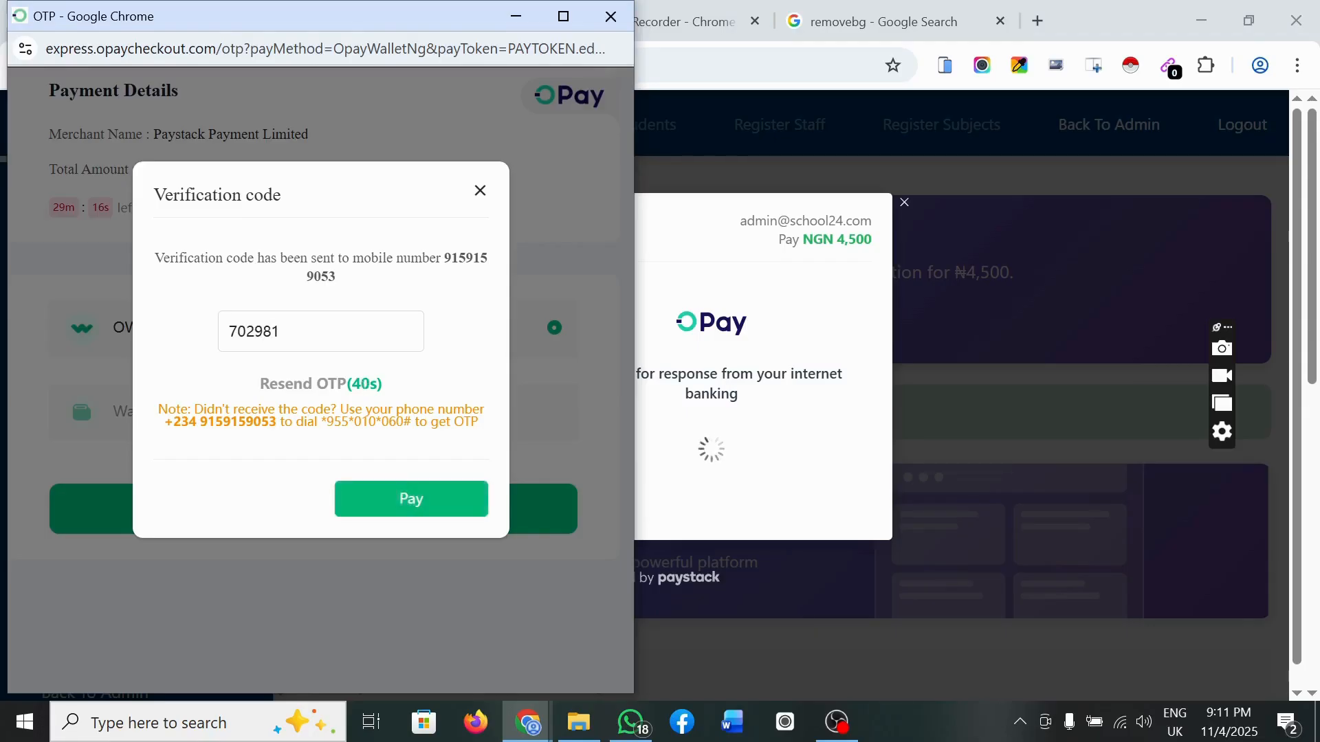
click(393, 498)
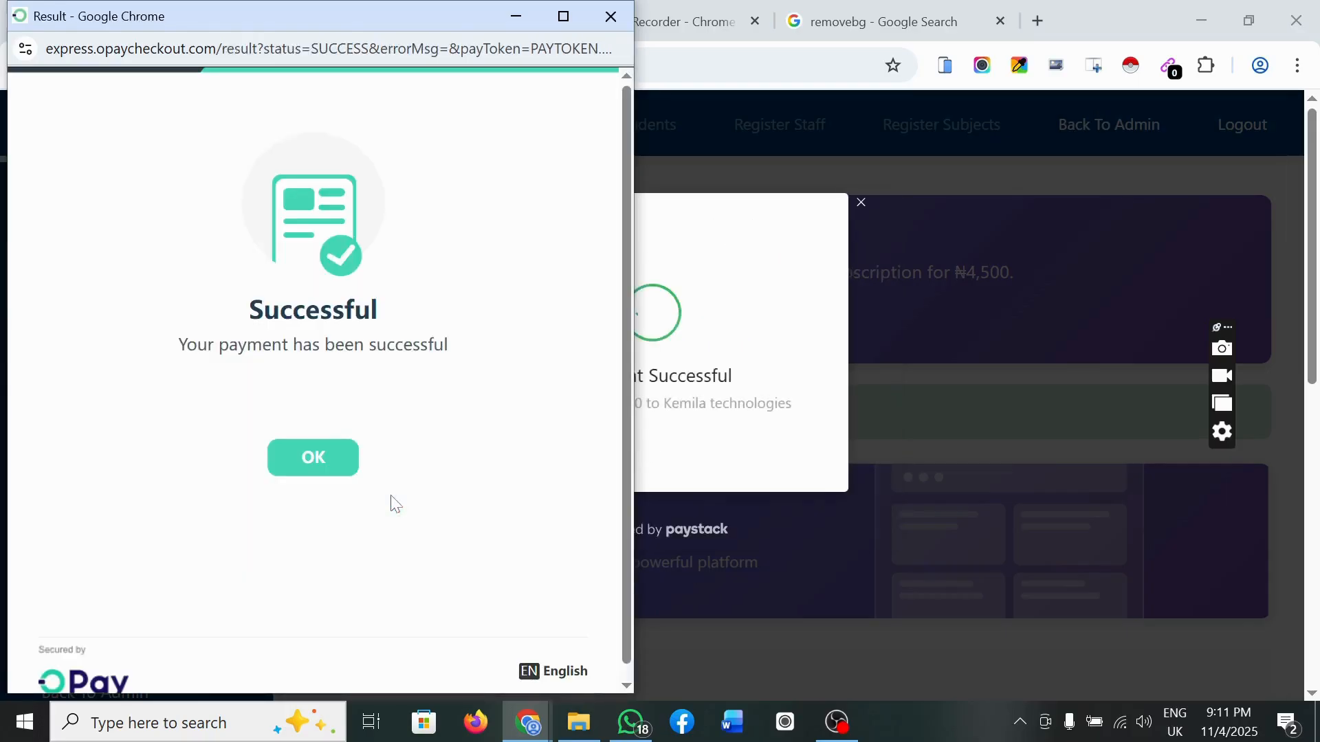
click(325, 462)
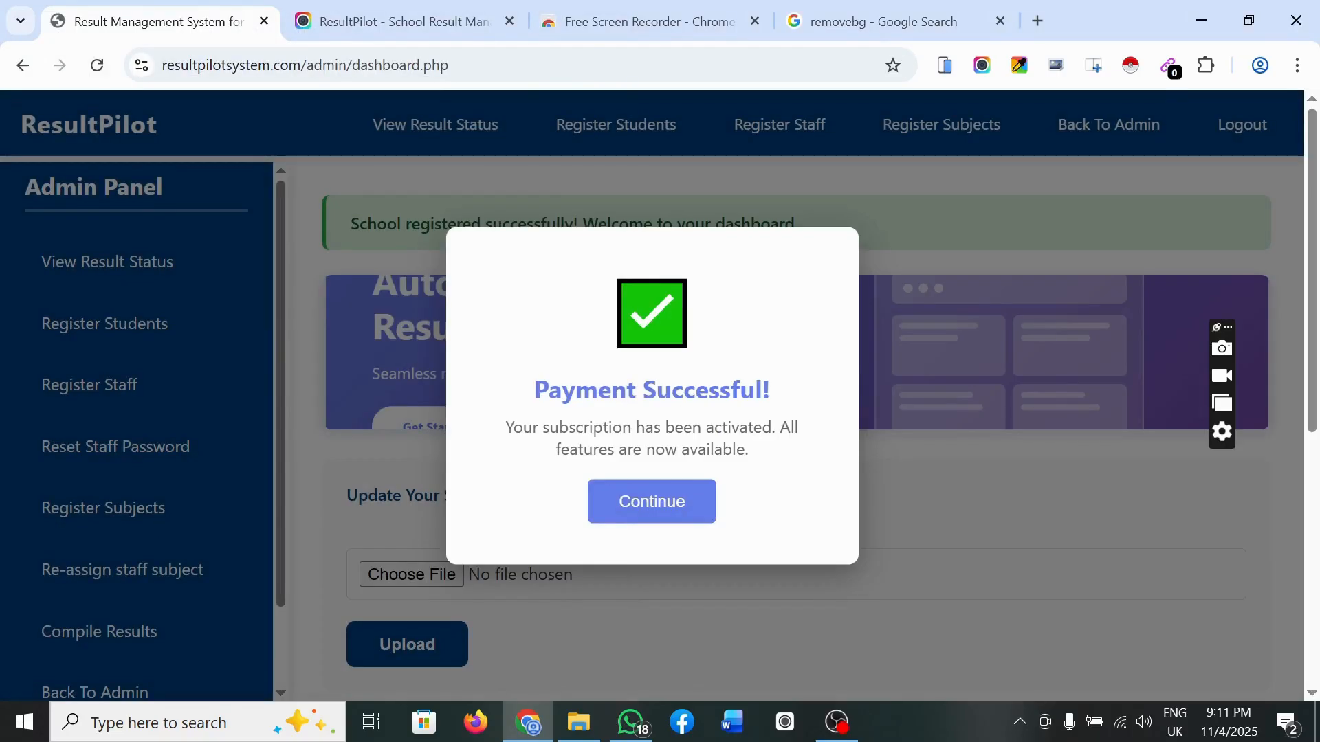
- Dismiss the Payment Successful message and go to the Register Students form
click(653, 505)
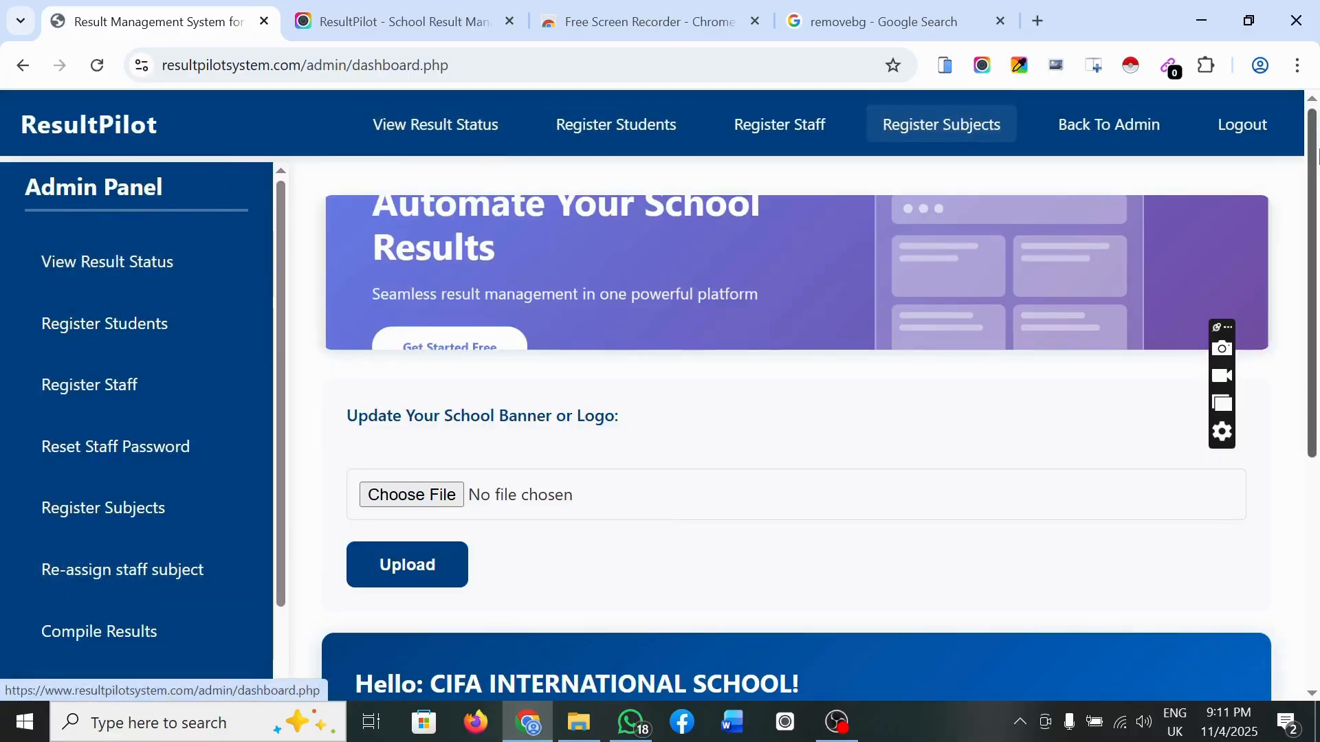
scroll(1317, 337, down, 4)
scroll(1316, 337, up, 3)
scroll(1317, 330, down, 5)
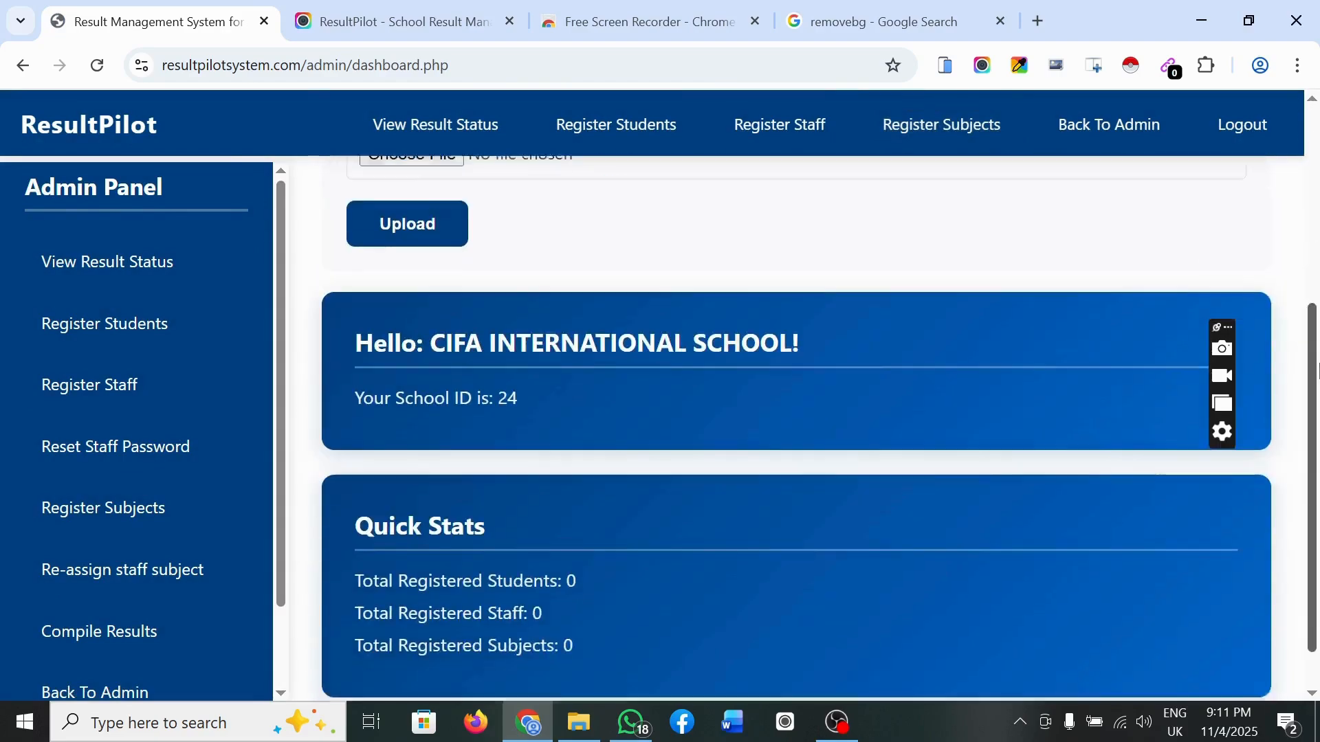
scroll(1317, 318, up, 2)
drag(1316, 317, 1316, 244)
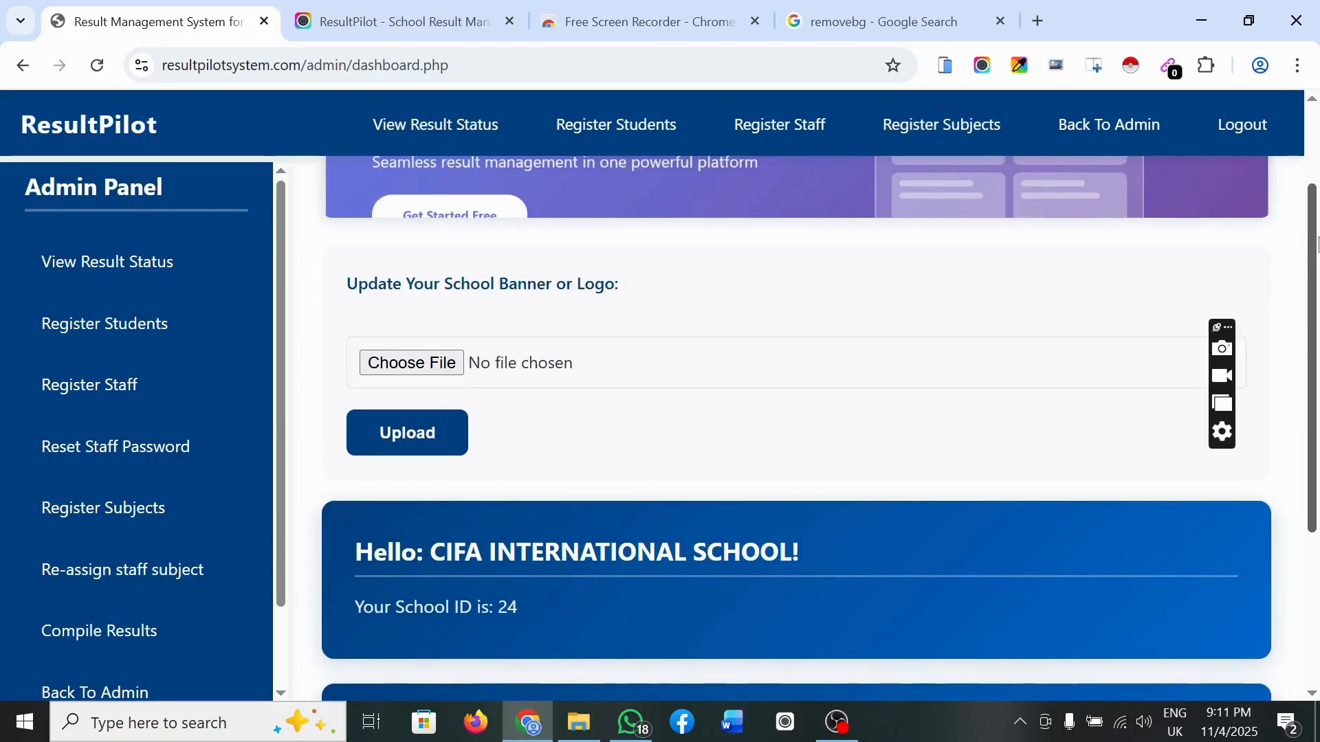
scroll(573, 205, up, 2)
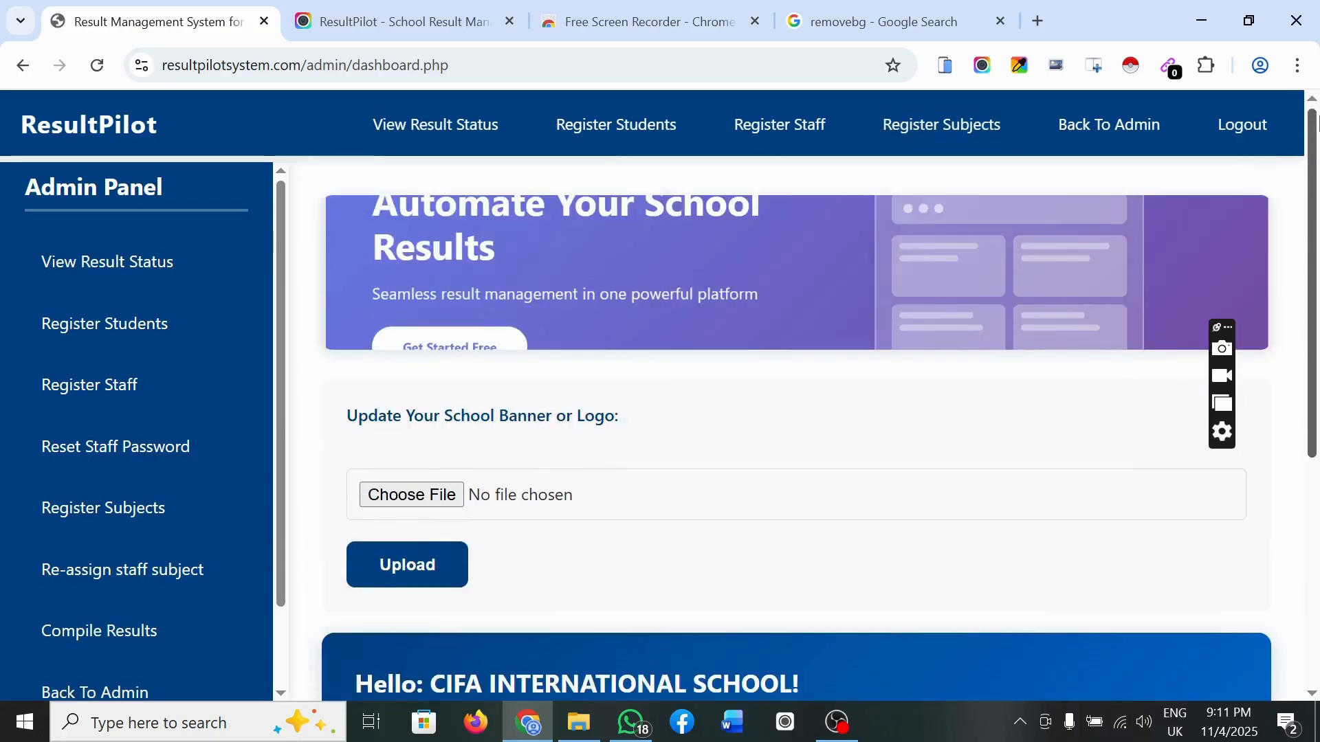
click(585, 130)
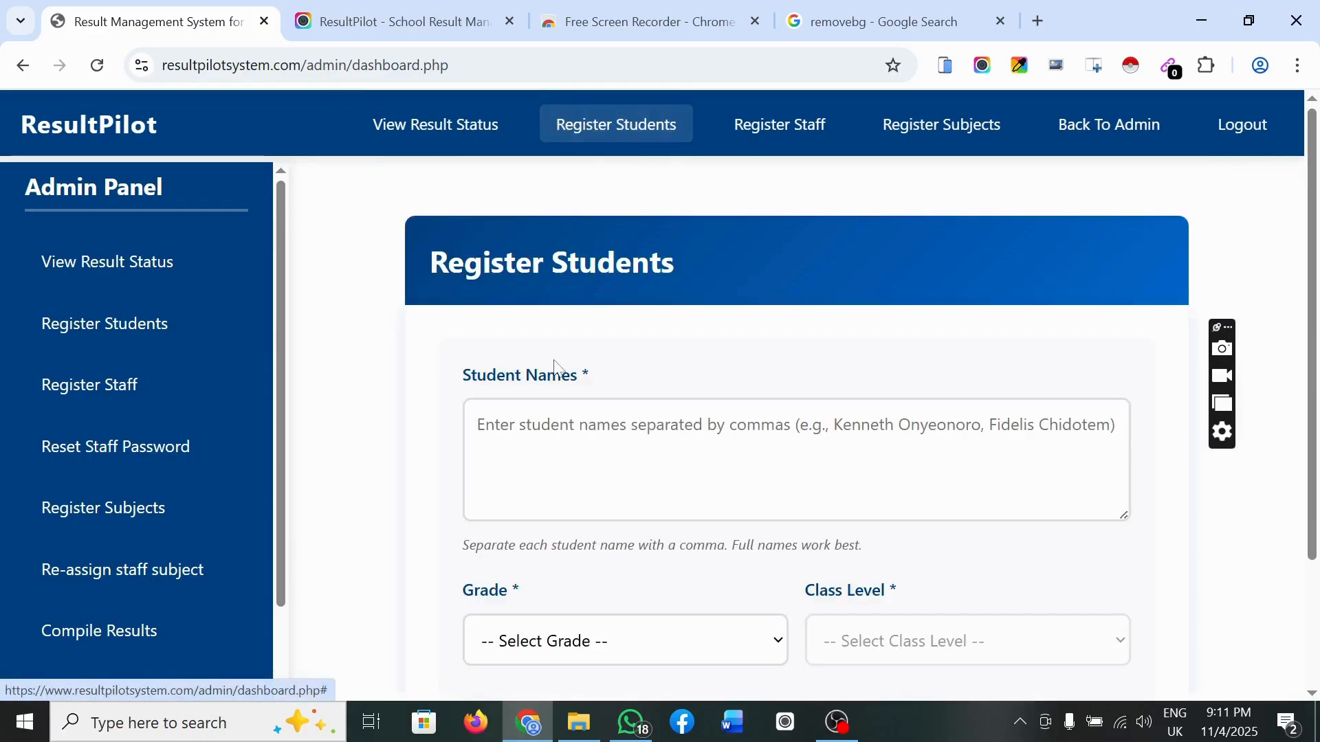
- Enter the four students' full names, comma-separated, then scroll down to the Grade field
click(547, 439)
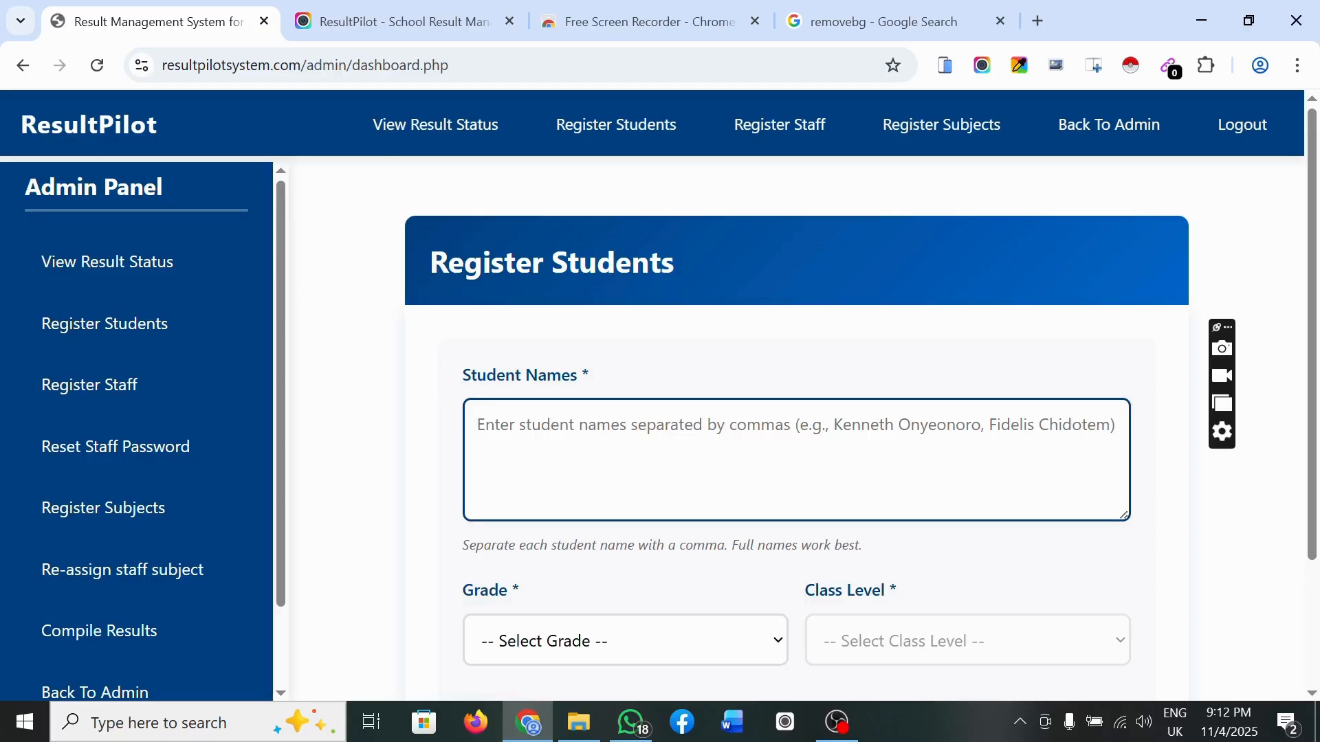
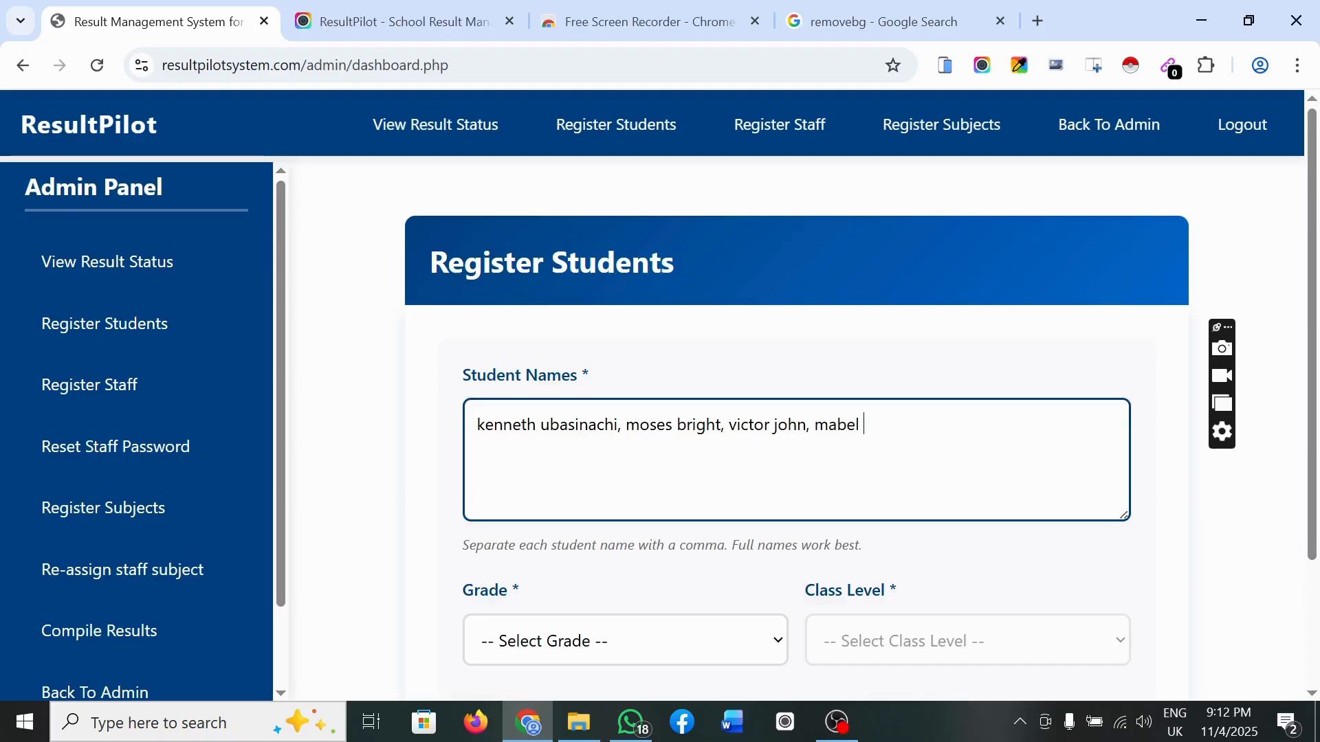
drag(1314, 246, 1317, 371)
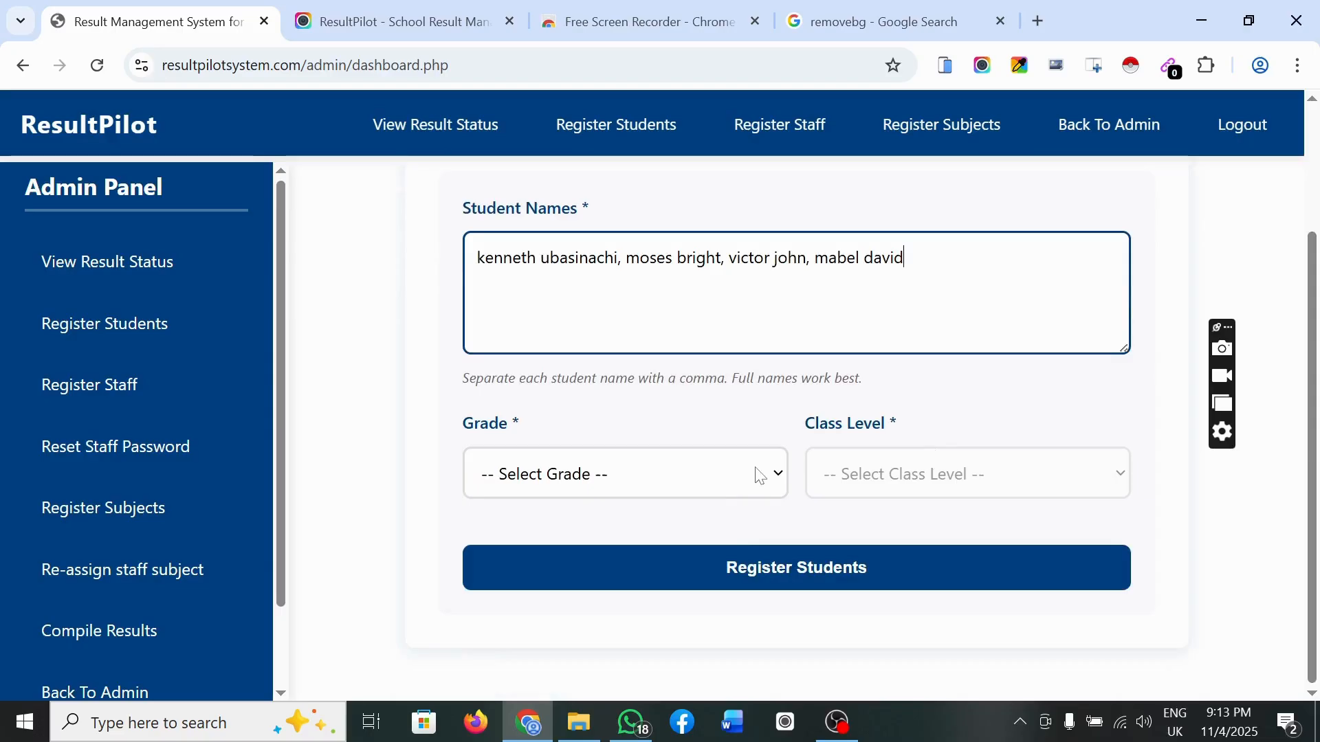
- Set Grade to Reception and Class Level to Reception1, then highlight the student names
click(778, 474)
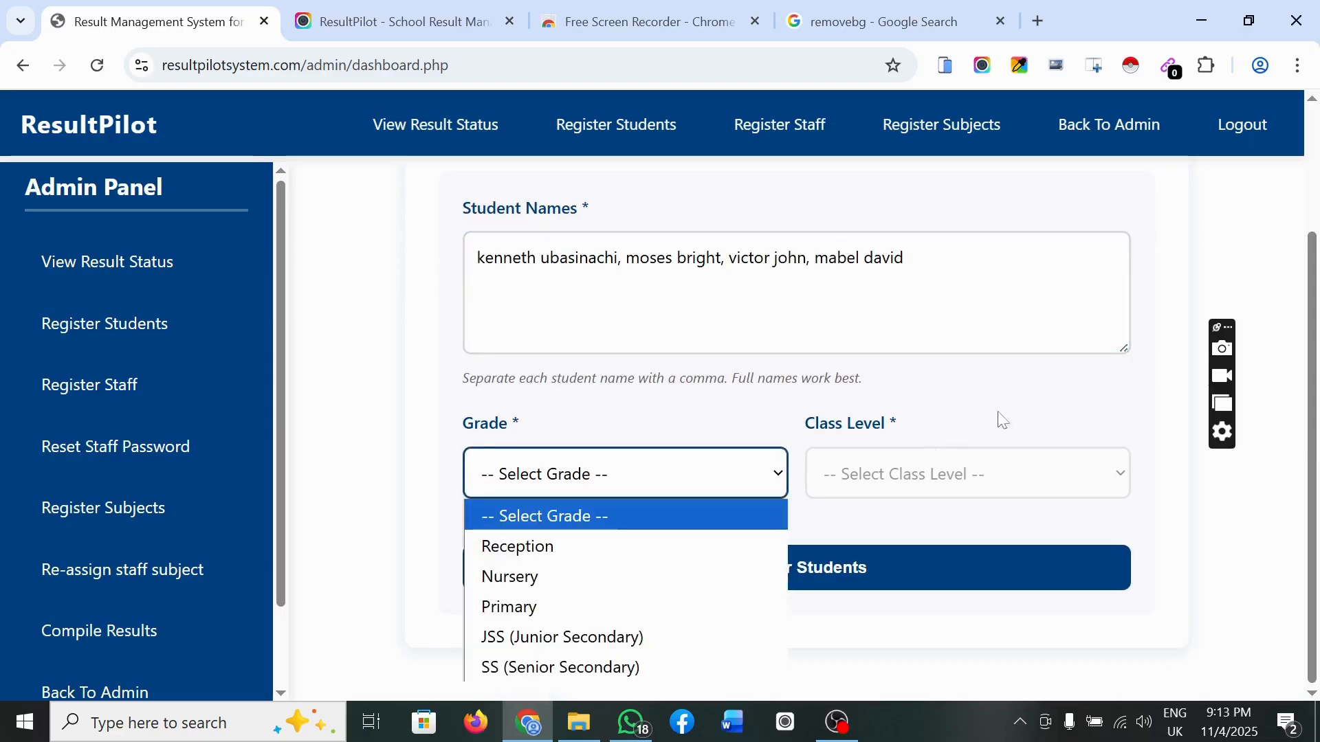
click(1317, 423)
click(741, 466)
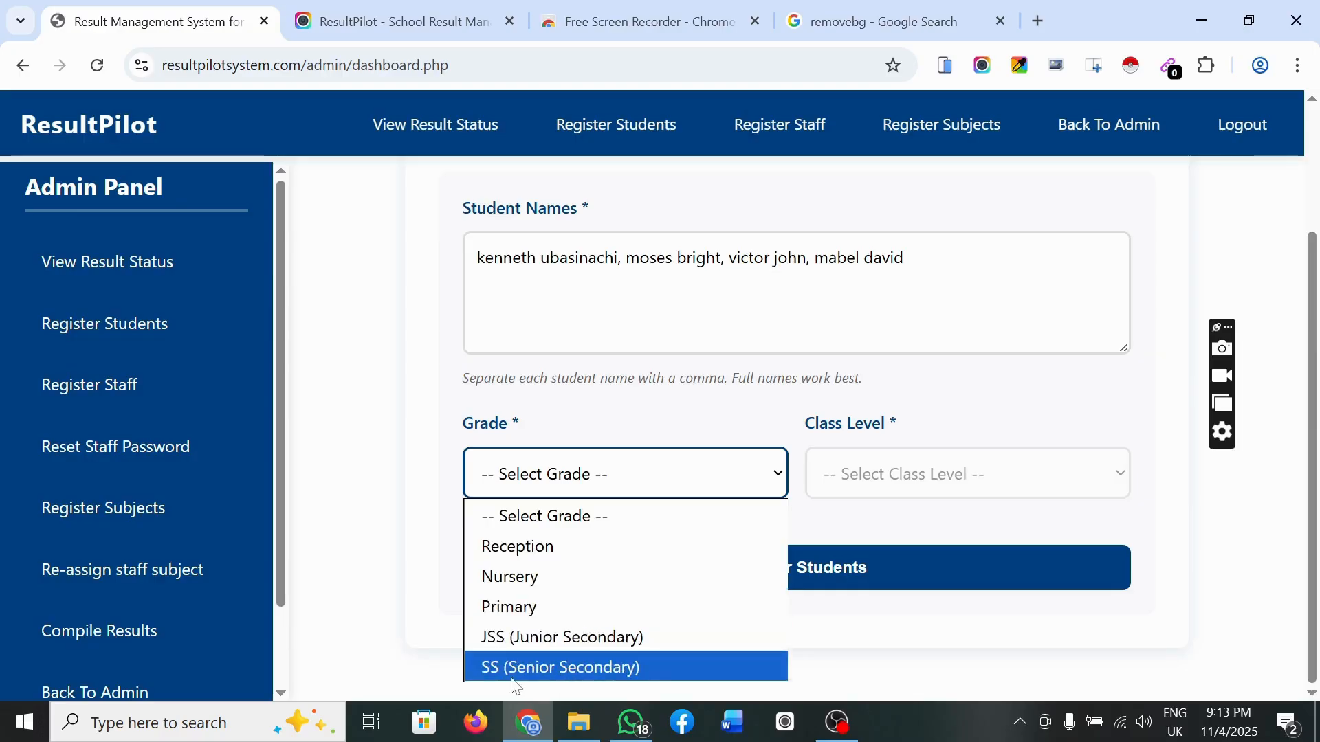
click(510, 556)
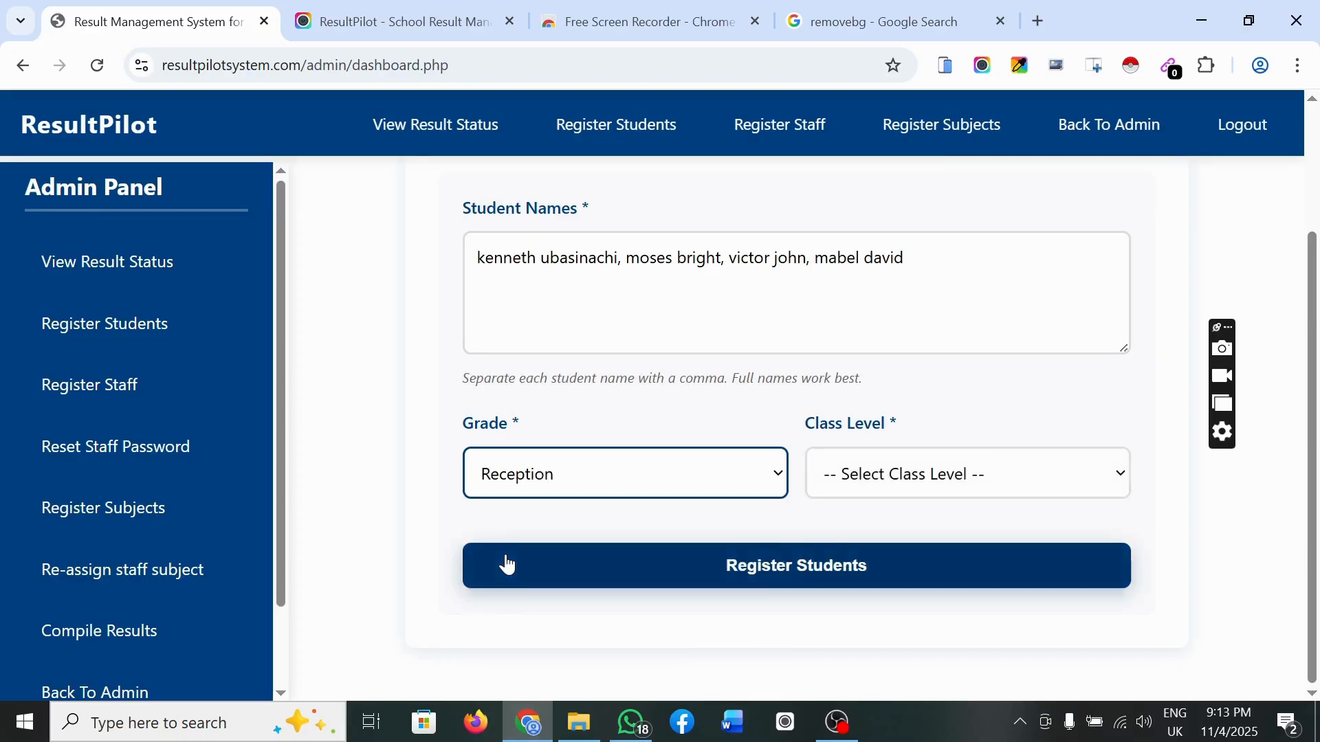
click(887, 479)
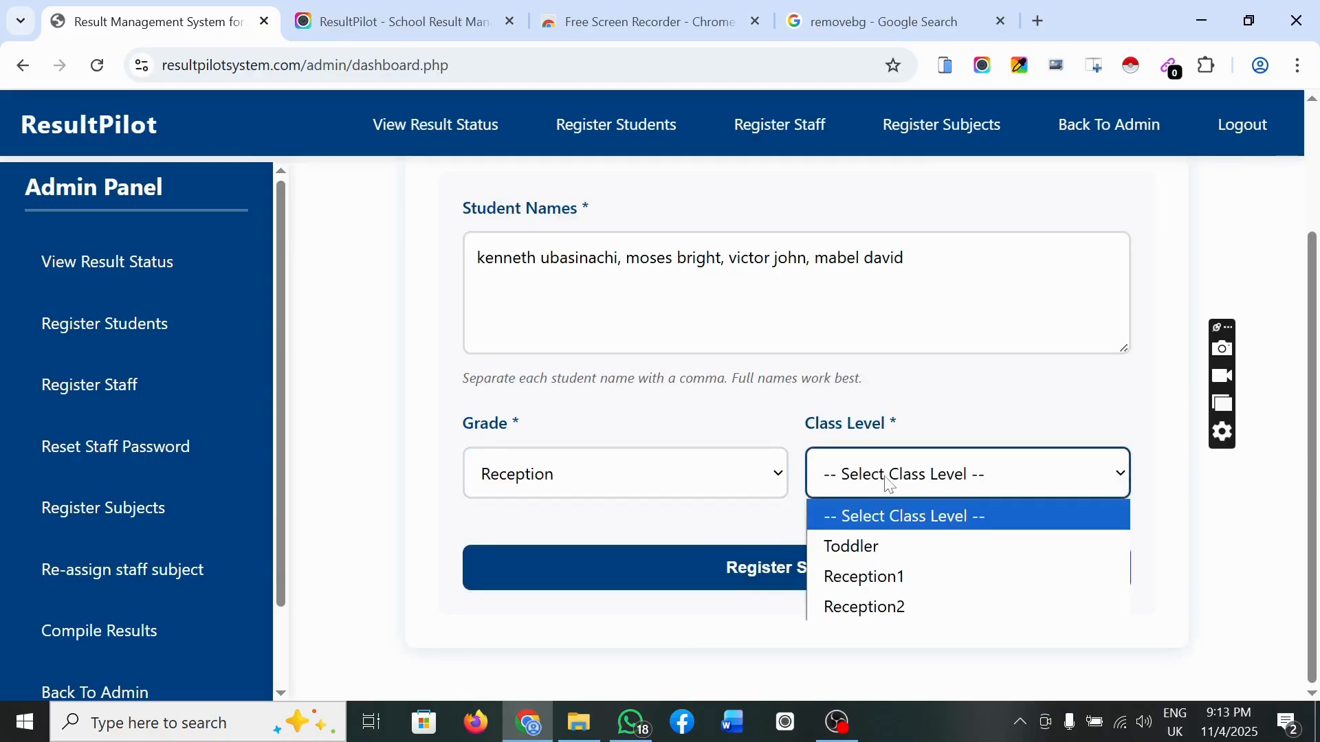
click(845, 579)
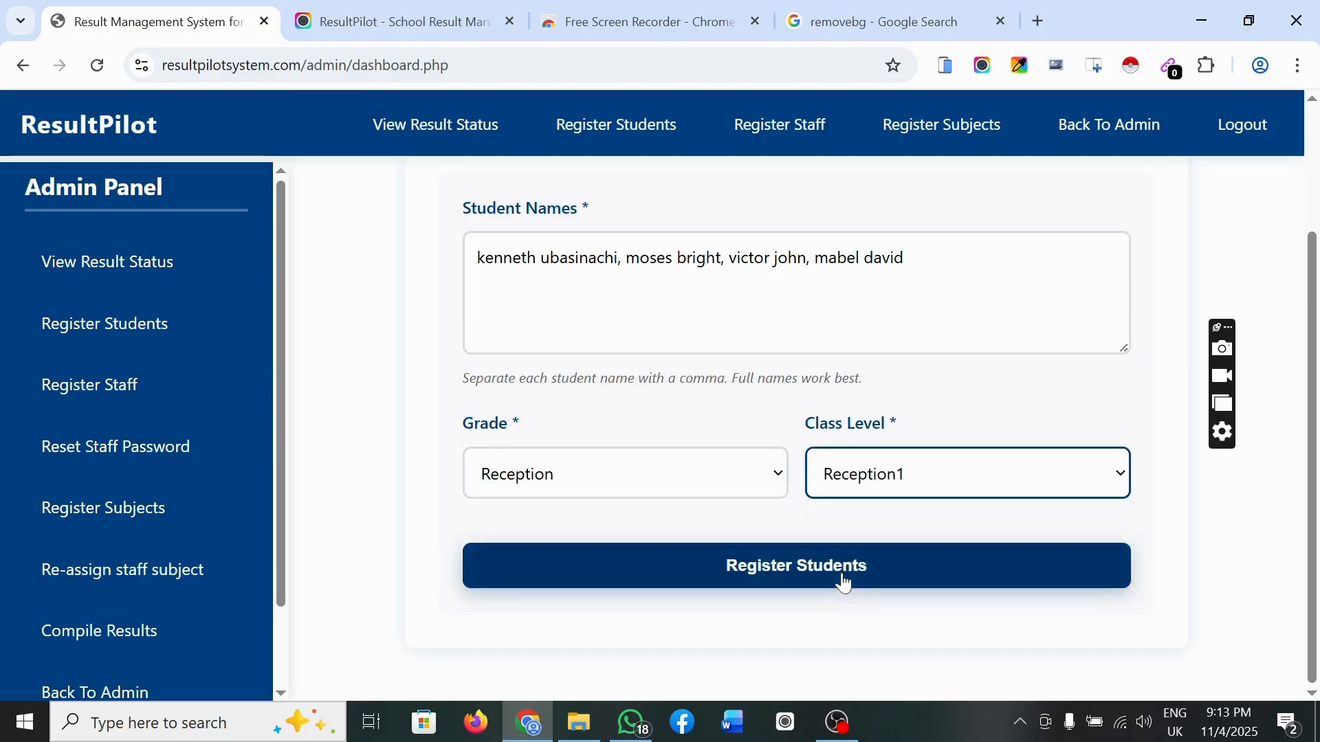
drag(904, 259, 462, 286)
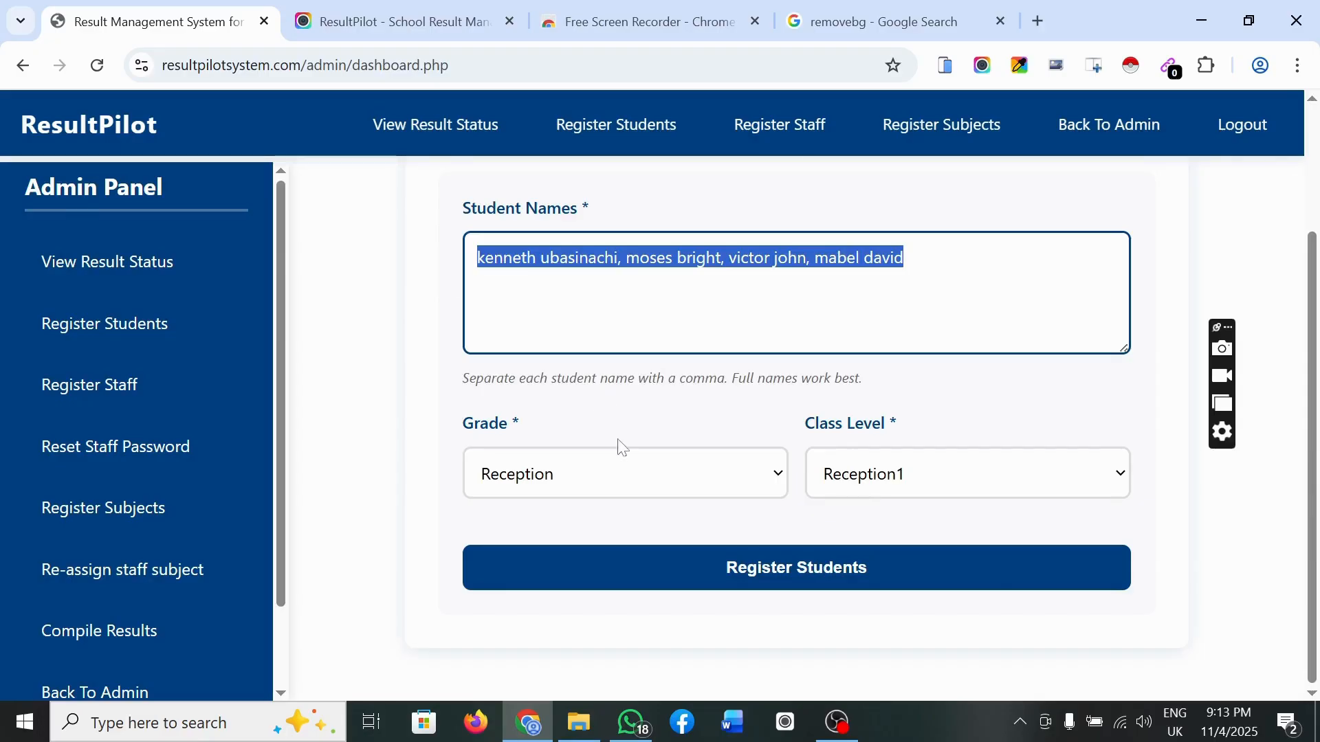
- Try grade Nursery with class Nursery1, then JSS with JSS3, reselecting the names each time
click(648, 477)
click(536, 581)
click(925, 487)
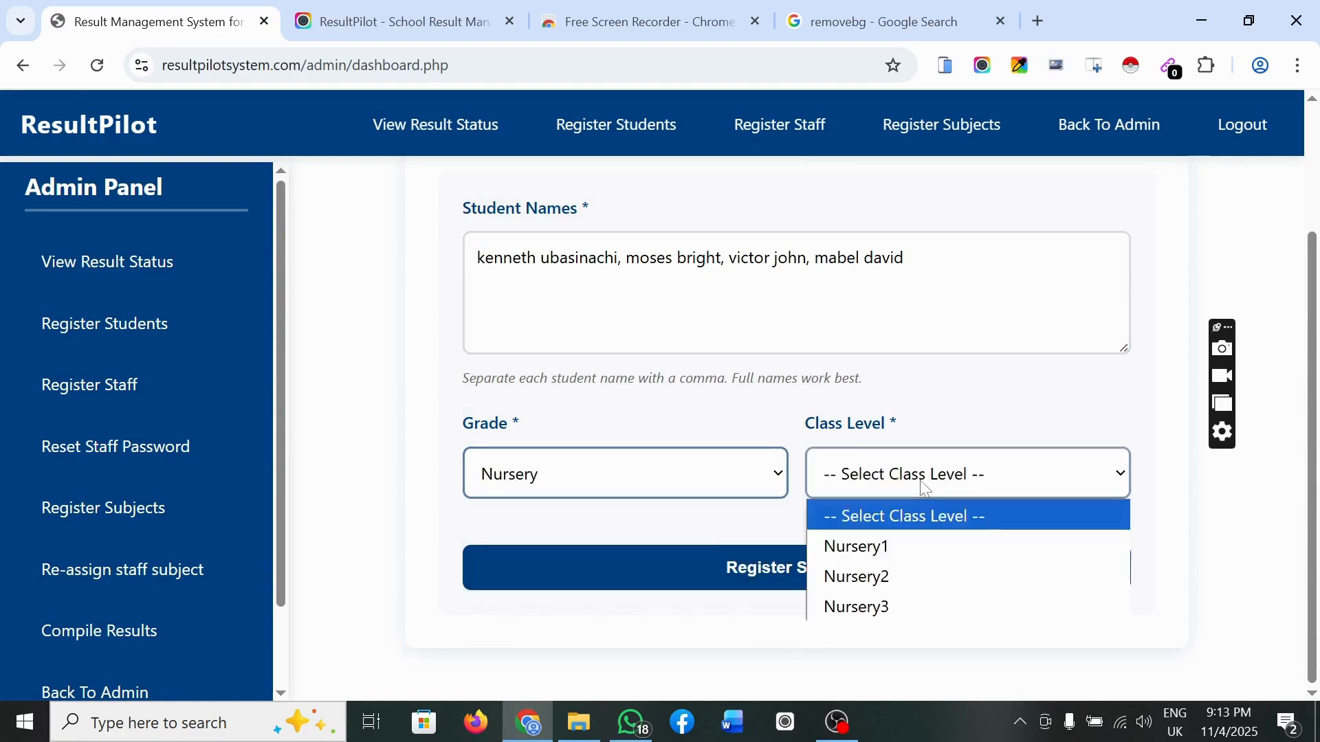
click(878, 547)
mouse_move(942, 262)
mouse_down()
mouse_move(566, 242)
mouse_move(941, 265)
mouse_up()
click(641, 491)
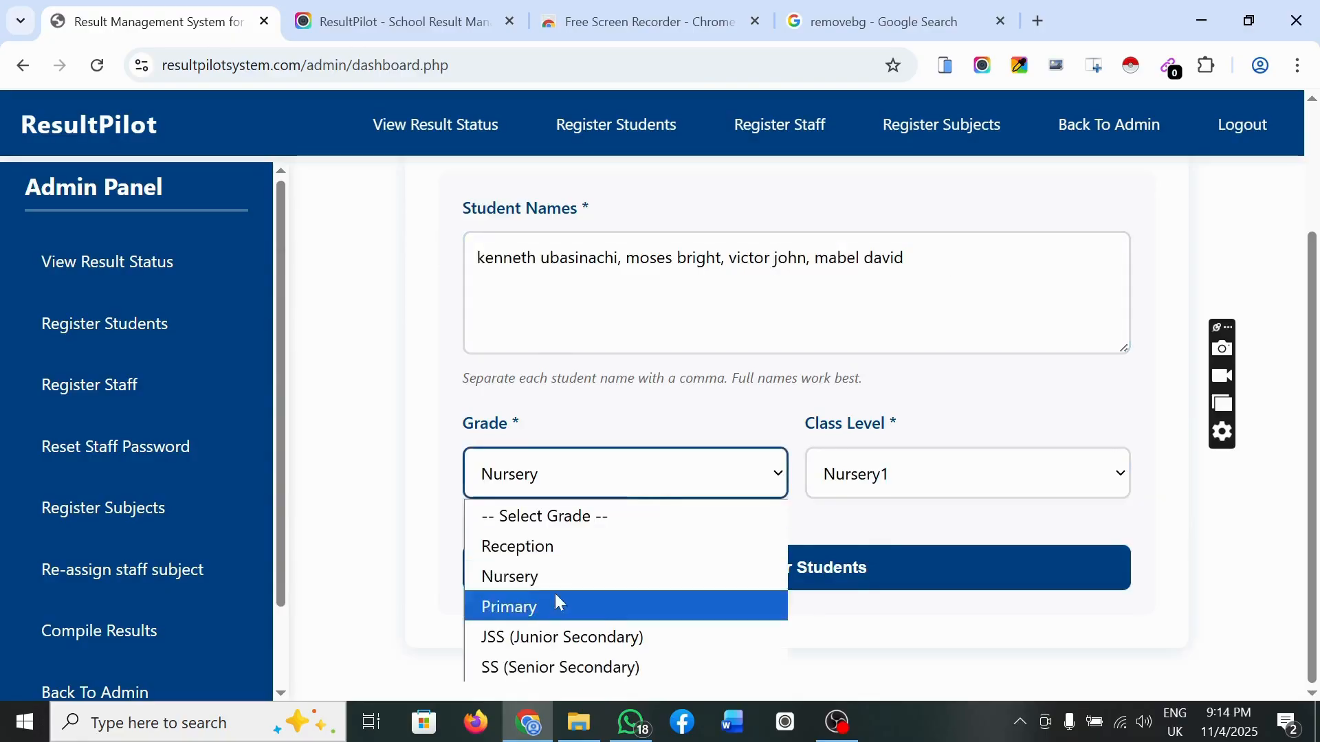
click(585, 651)
click(972, 475)
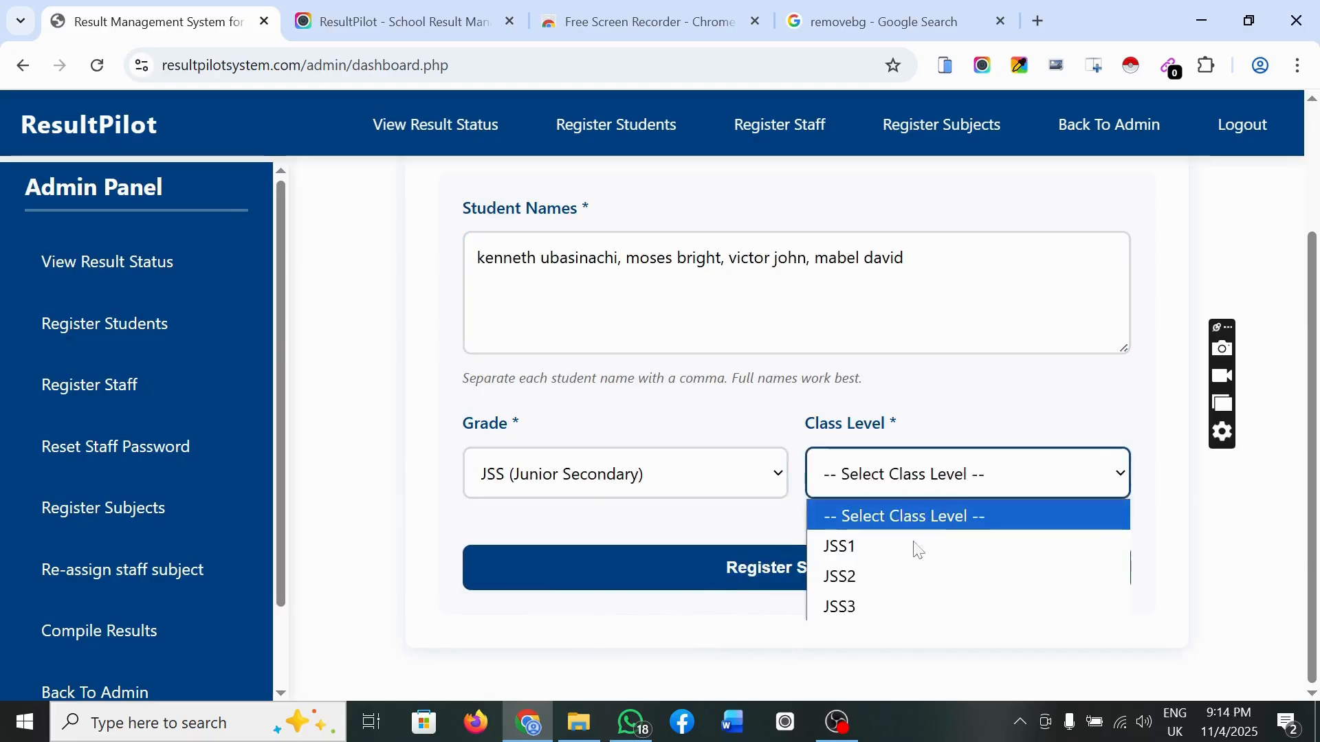
click(868, 597)
triple_click(796, 264)
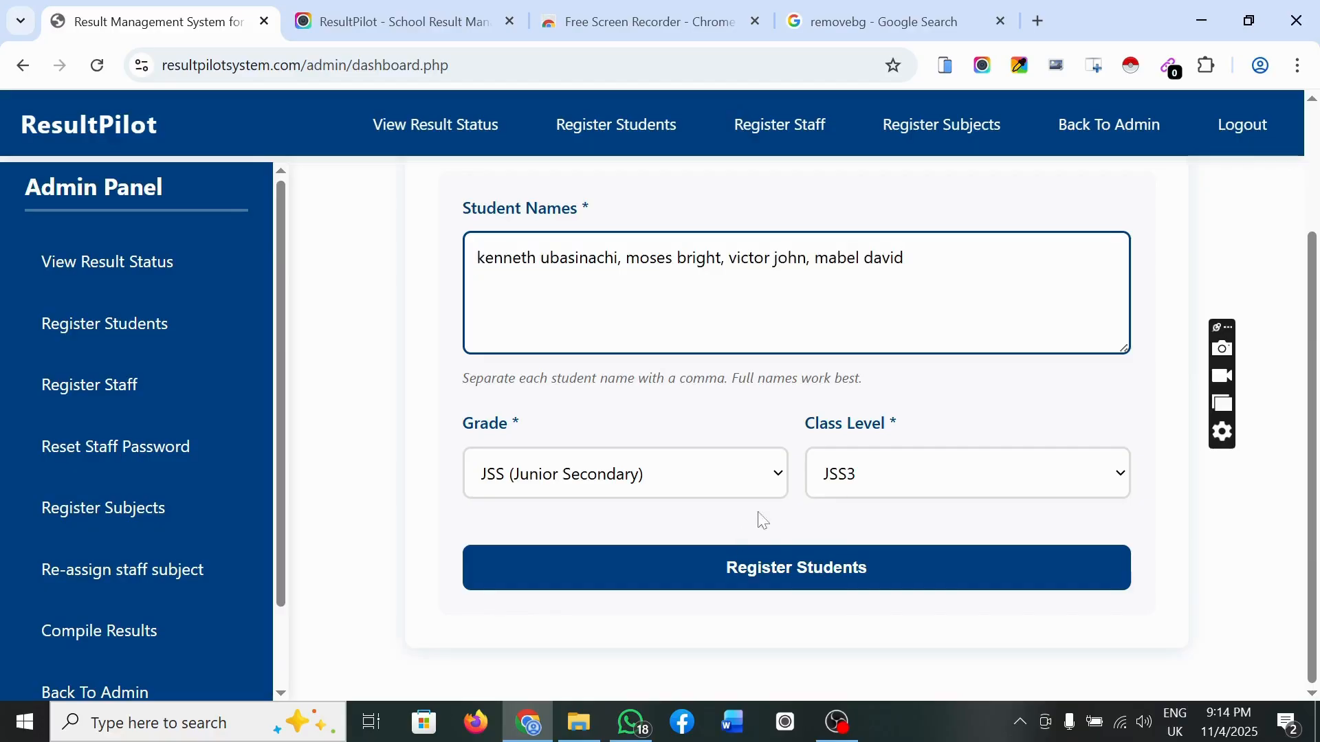
- Restore grade Reception with class level Reception1 and register the four students
click(782, 485)
click(583, 548)
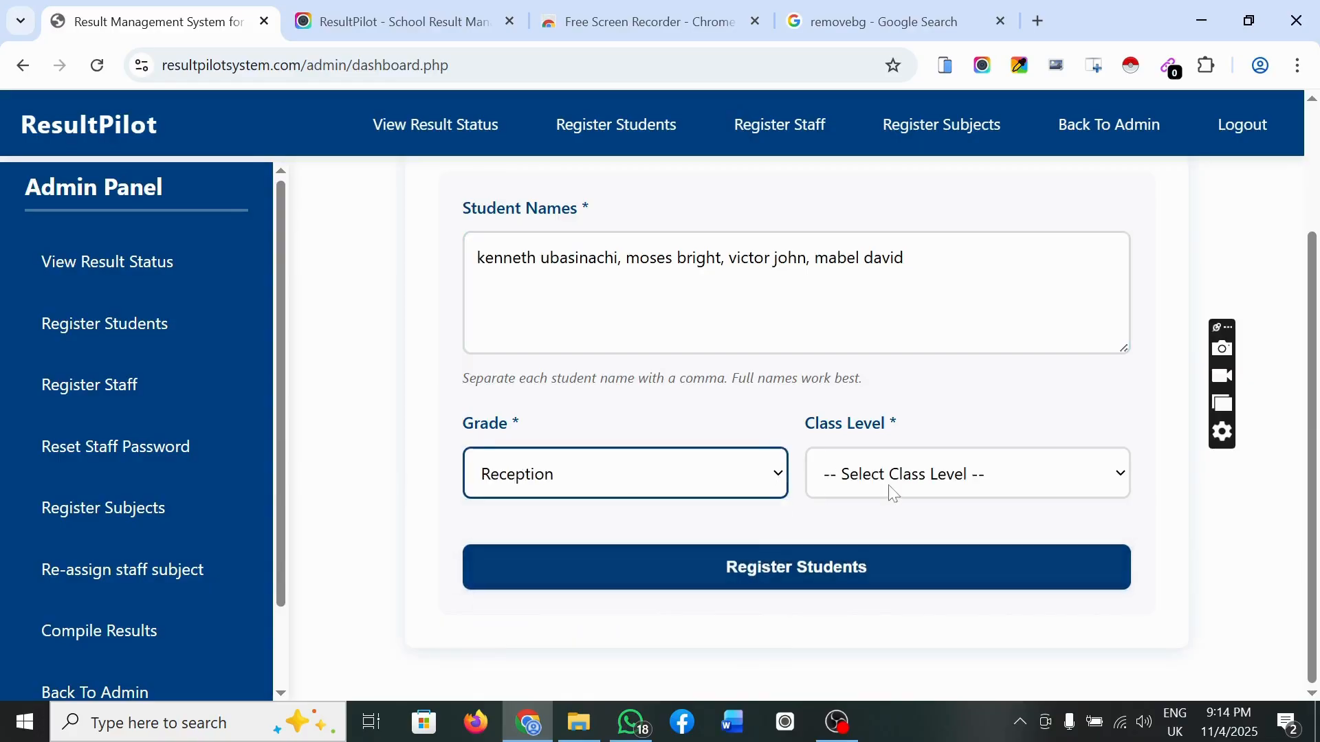
click(886, 481)
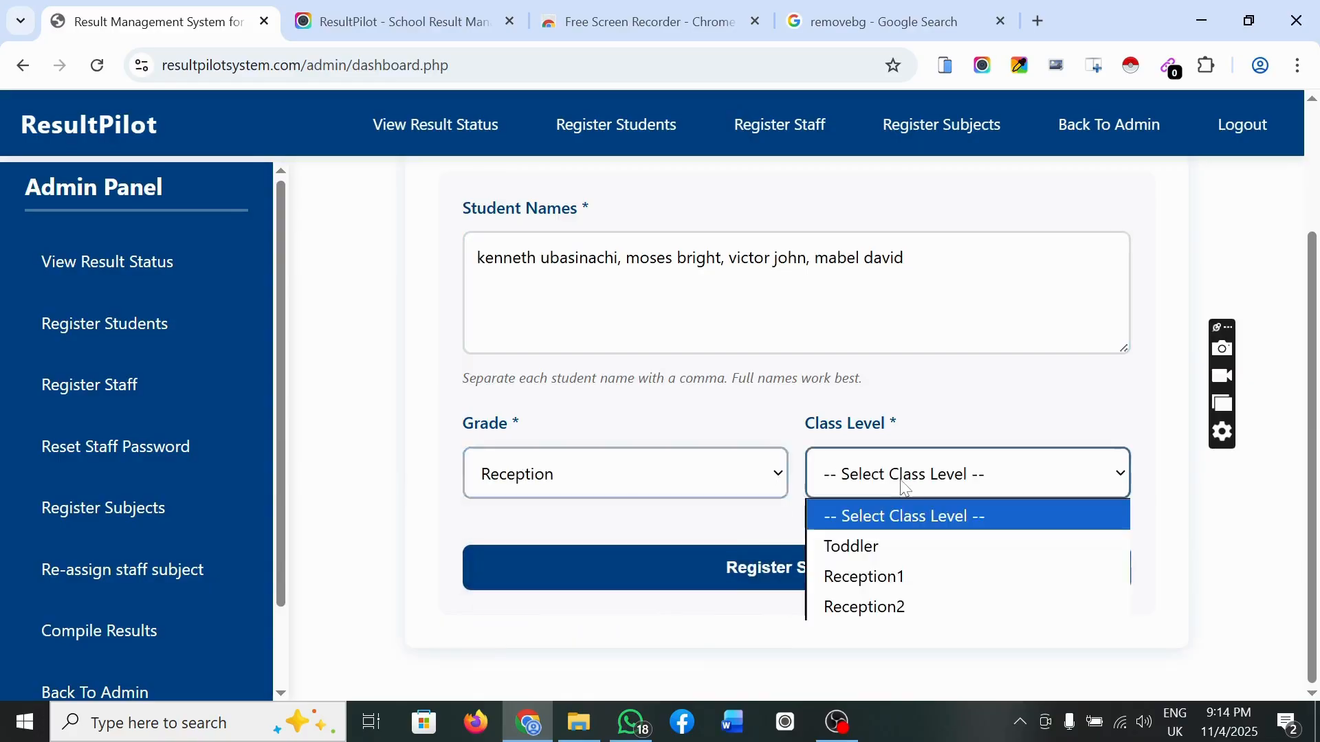
click(884, 580)
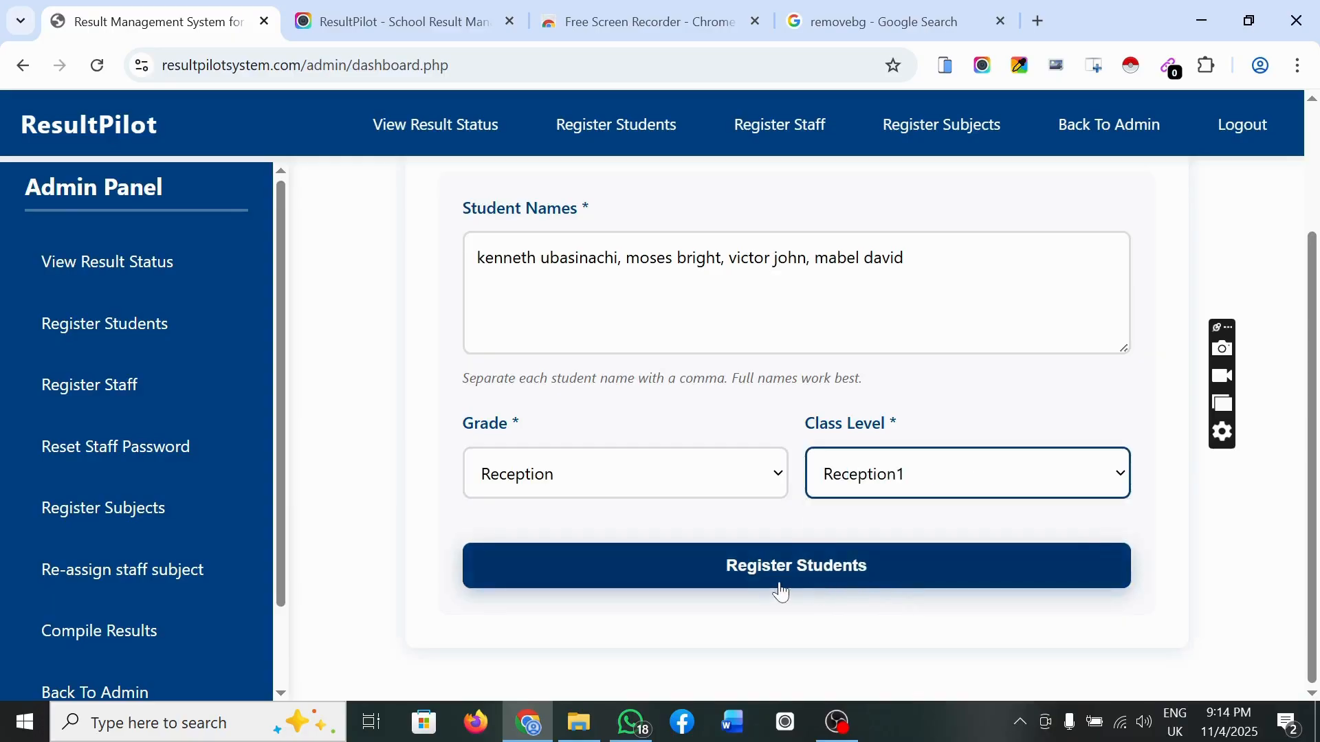
click(755, 572)
click(755, 570)
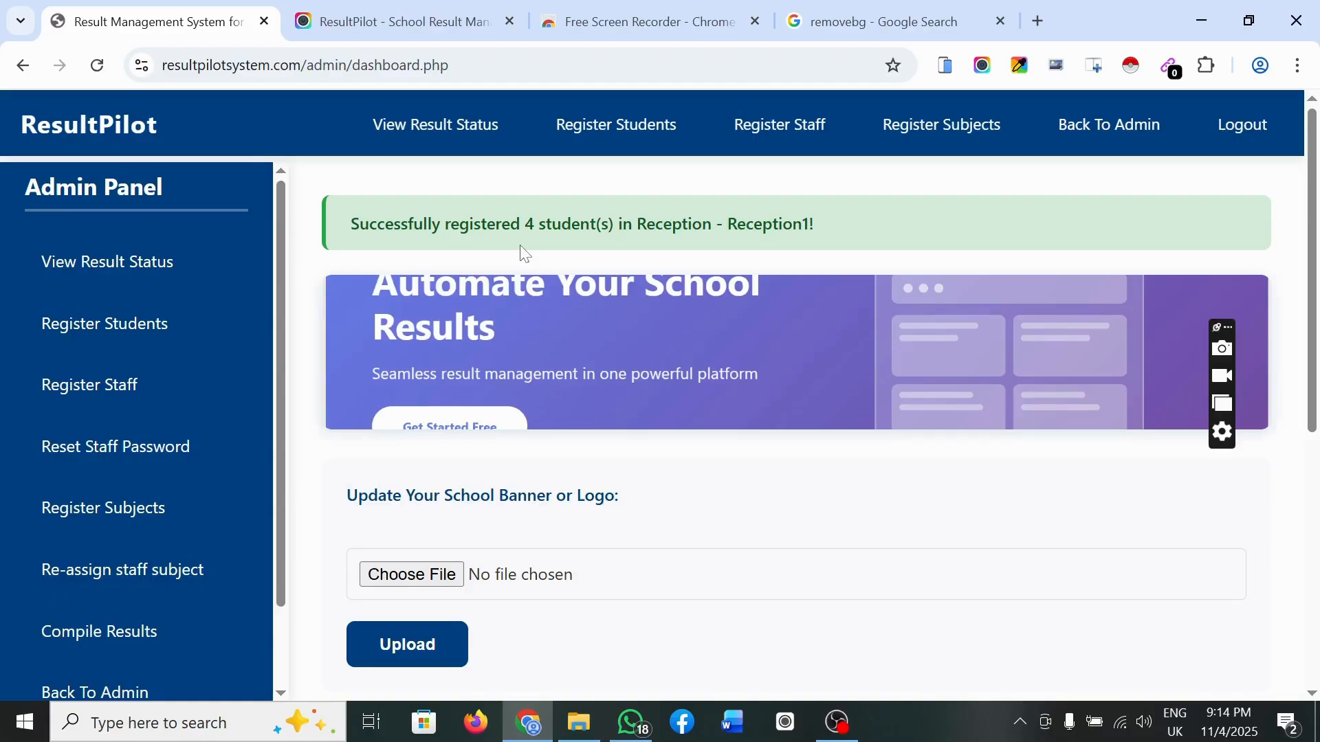
- Open Register Subjects and choose grade Reception with class level Reception1
click(936, 129)
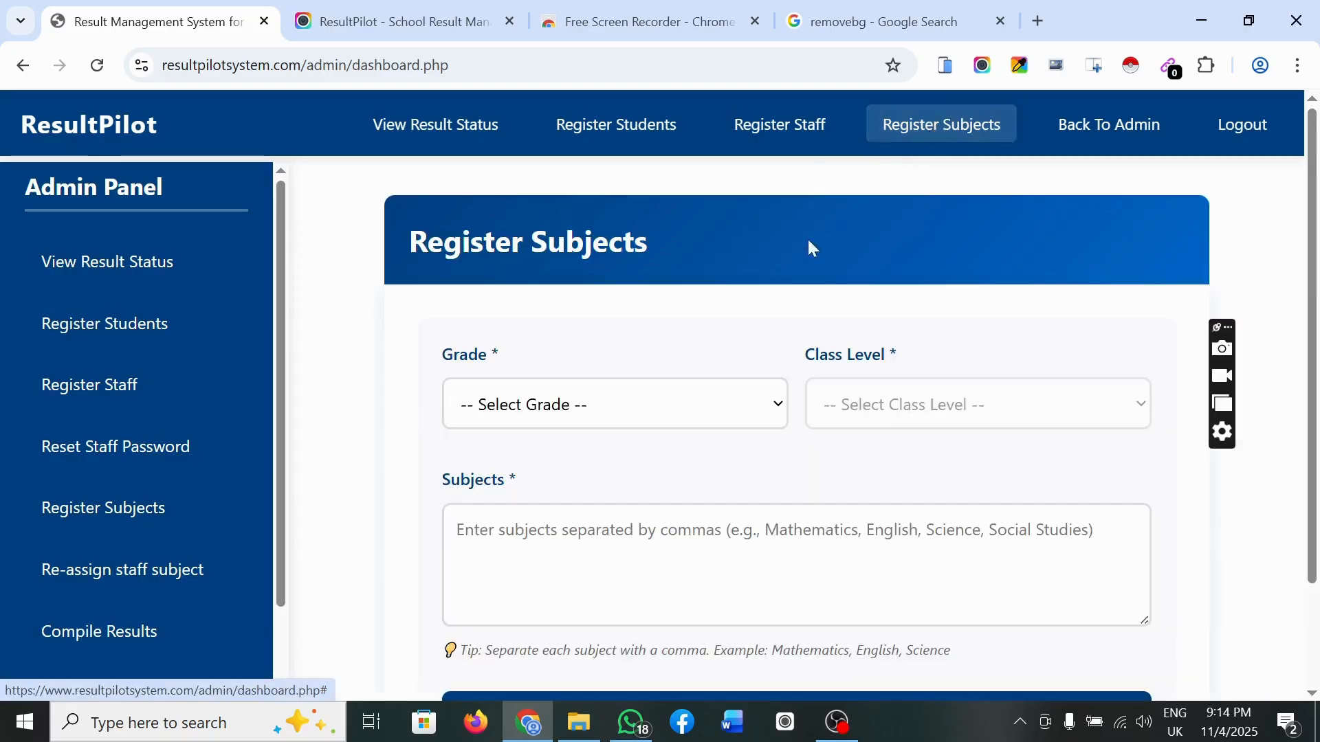
click(748, 403)
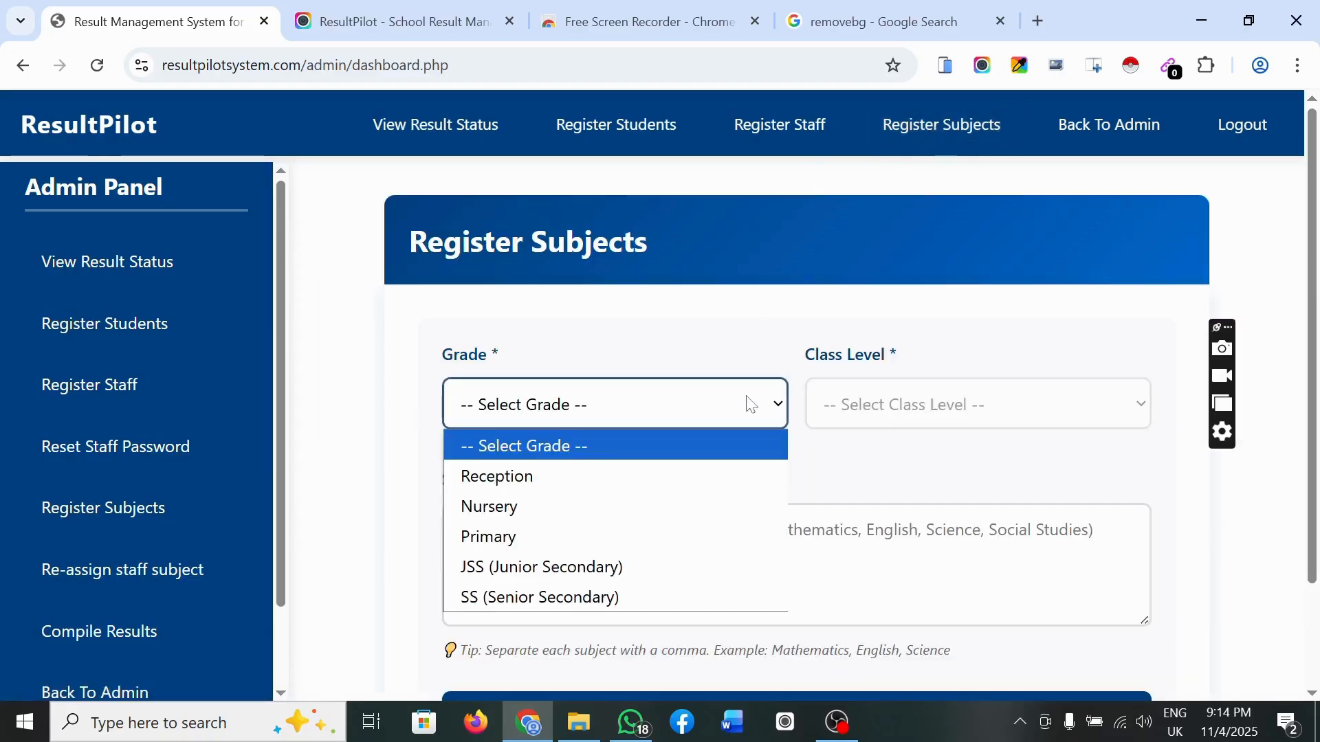
click(563, 483)
click(901, 405)
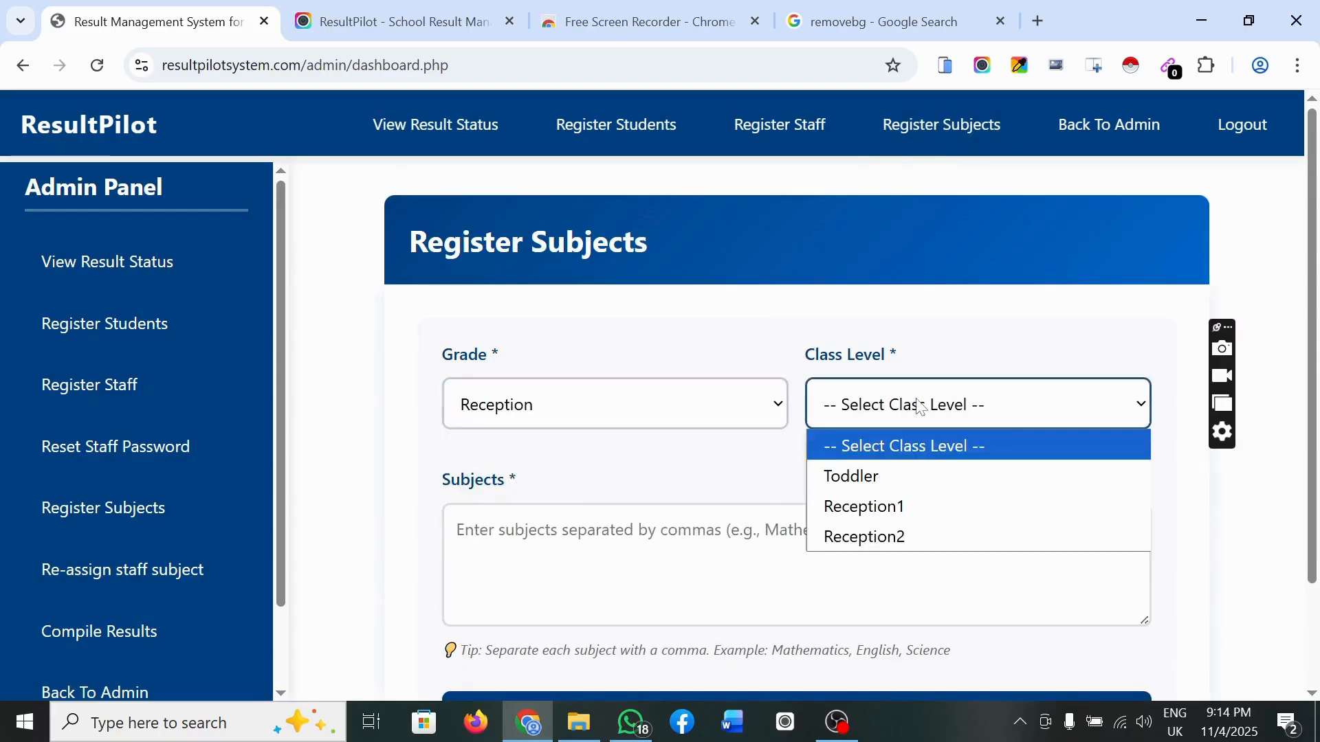
click(887, 507)
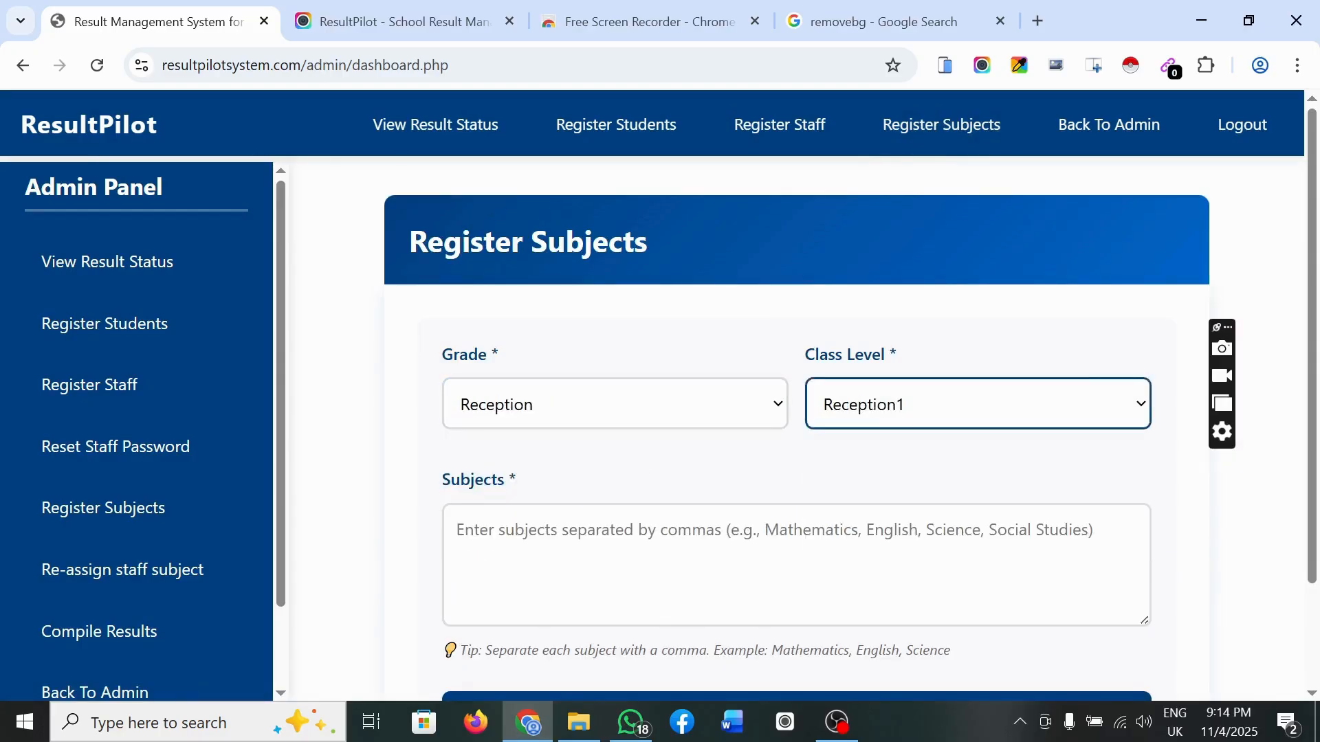
- Switch to the screen recorder and back, then place the cursor in the Subjects box
click(837, 722)
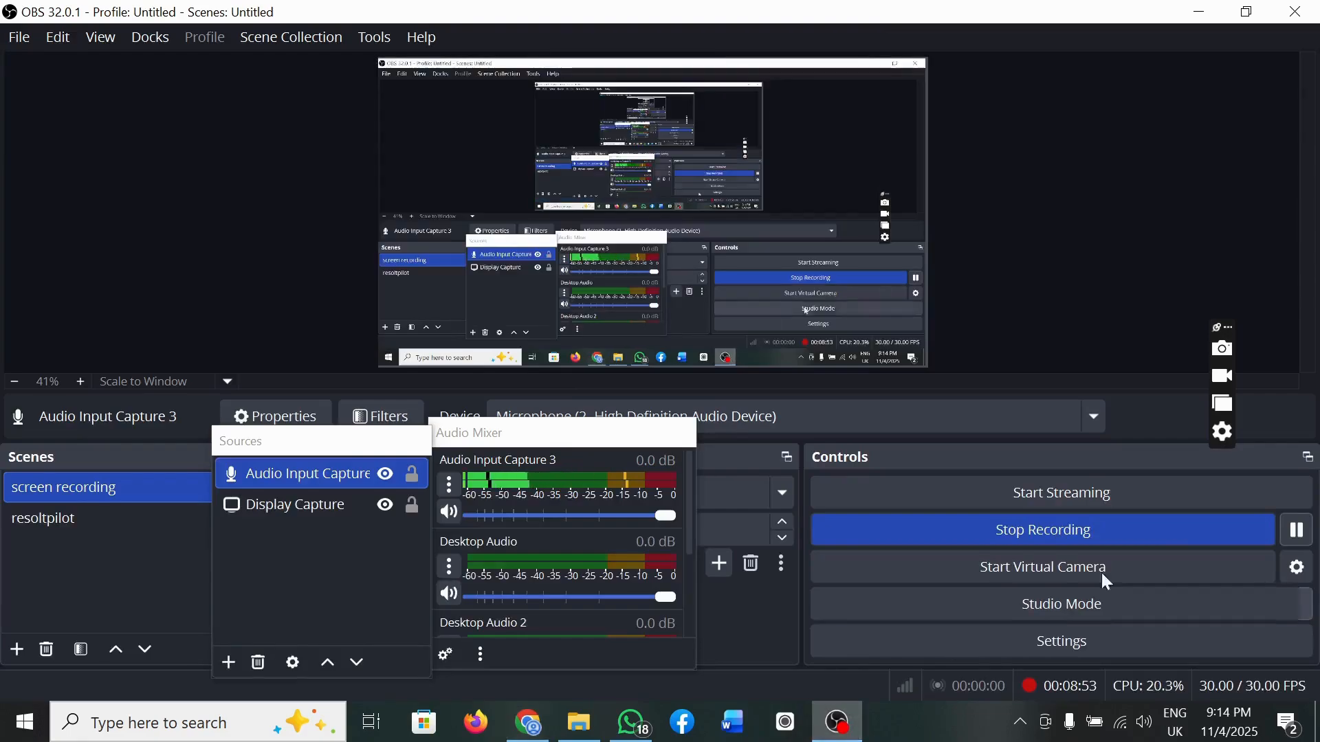
click(844, 727)
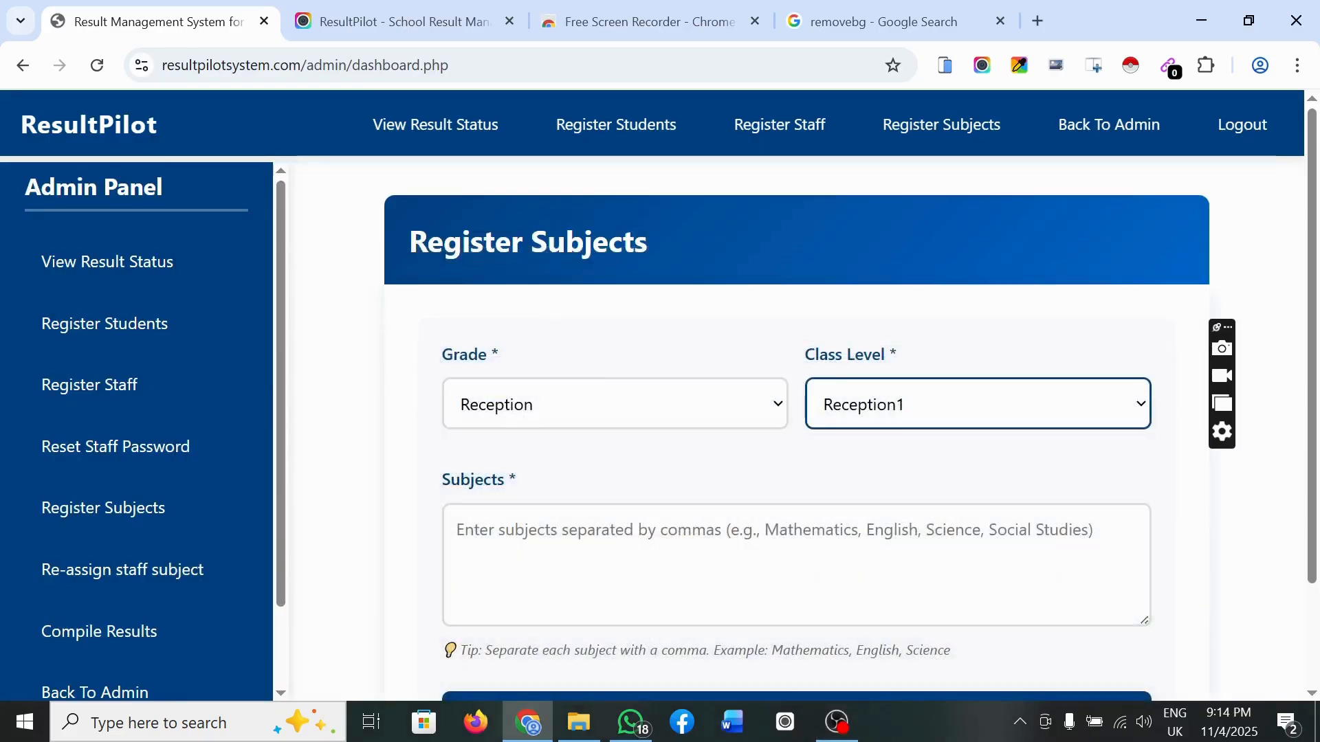
click(583, 542)
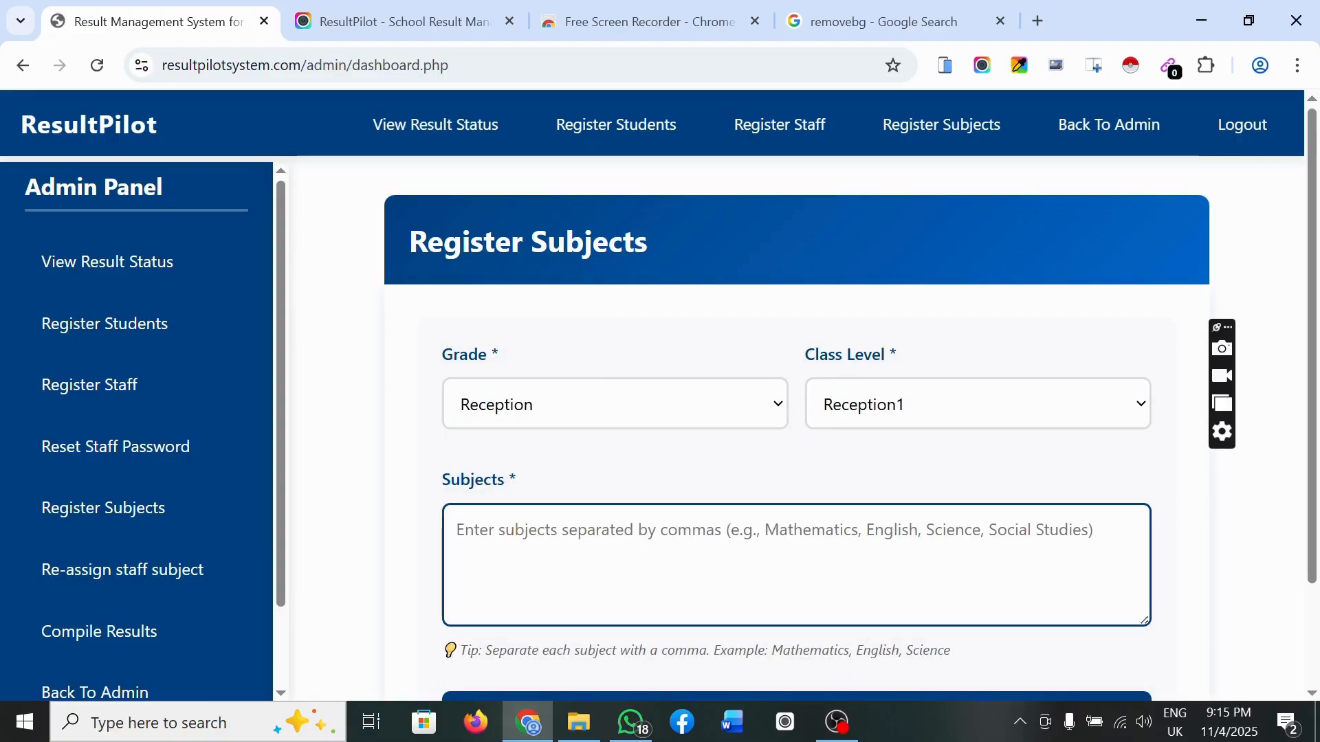
click(837, 722)
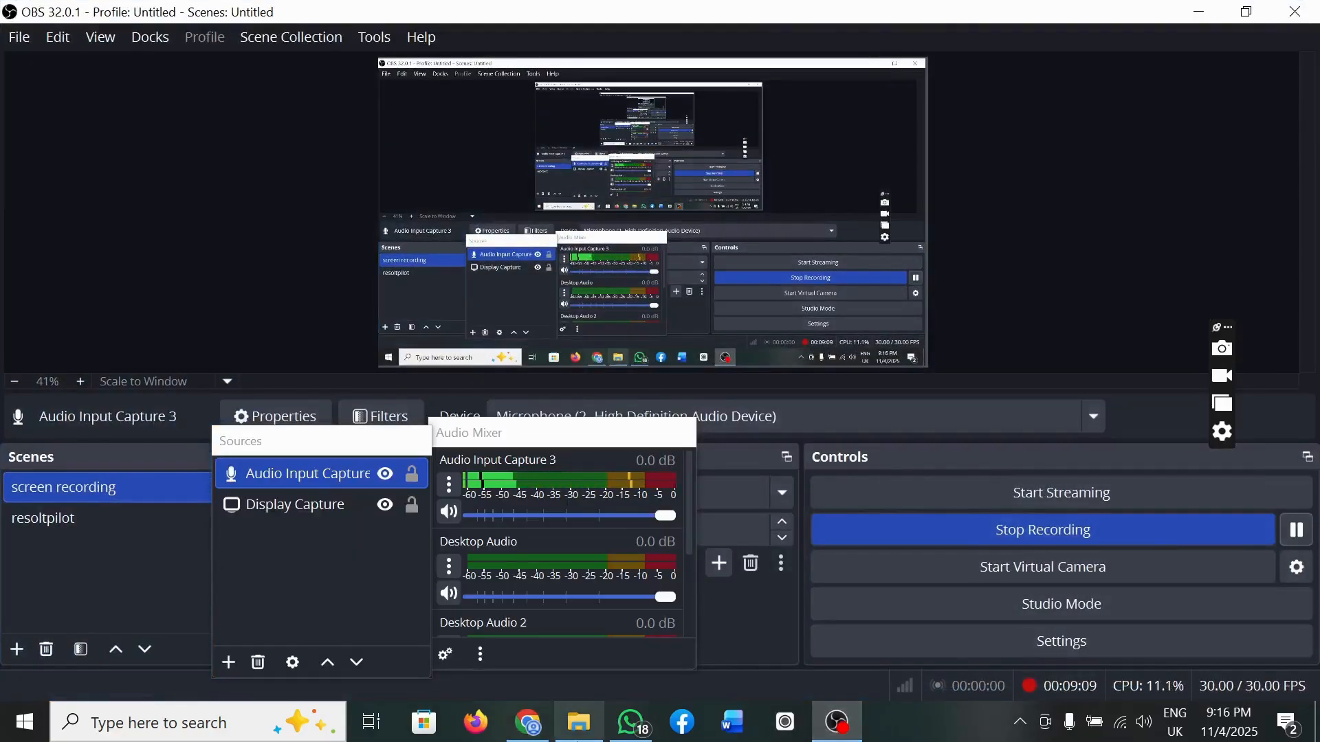
- Enter 'RSR100, RSR101, RSR200, RSR222' as the subjects and submit the registration
click(514, 738)
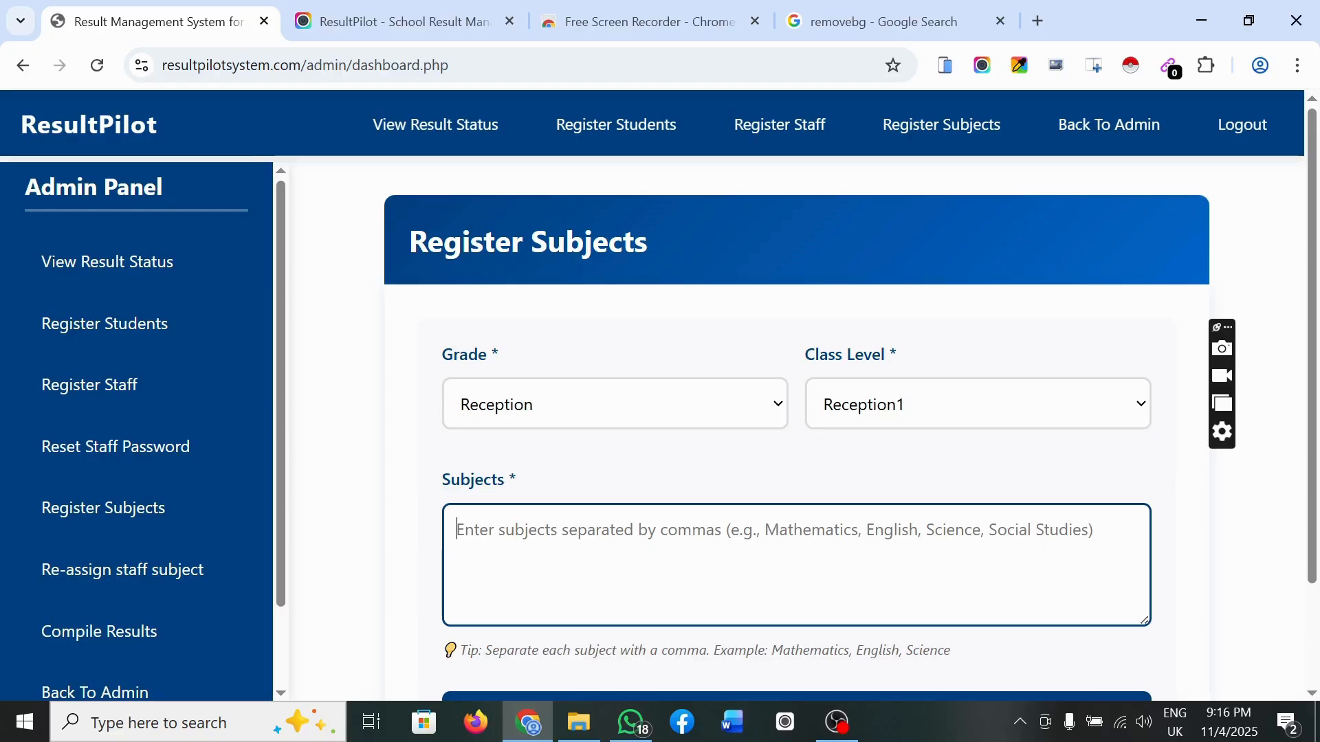
text(rsr)
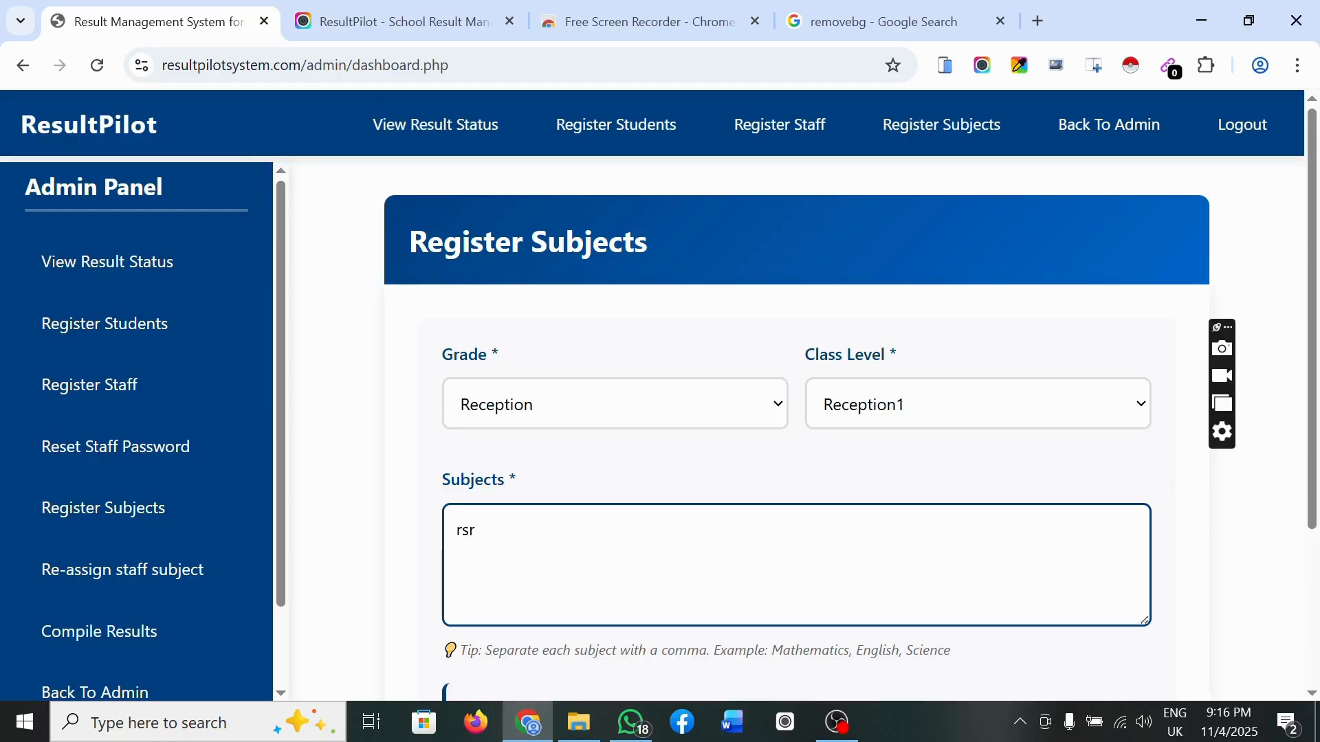
key(BackSpace)
key(BackSpace)
key(BackSpace)
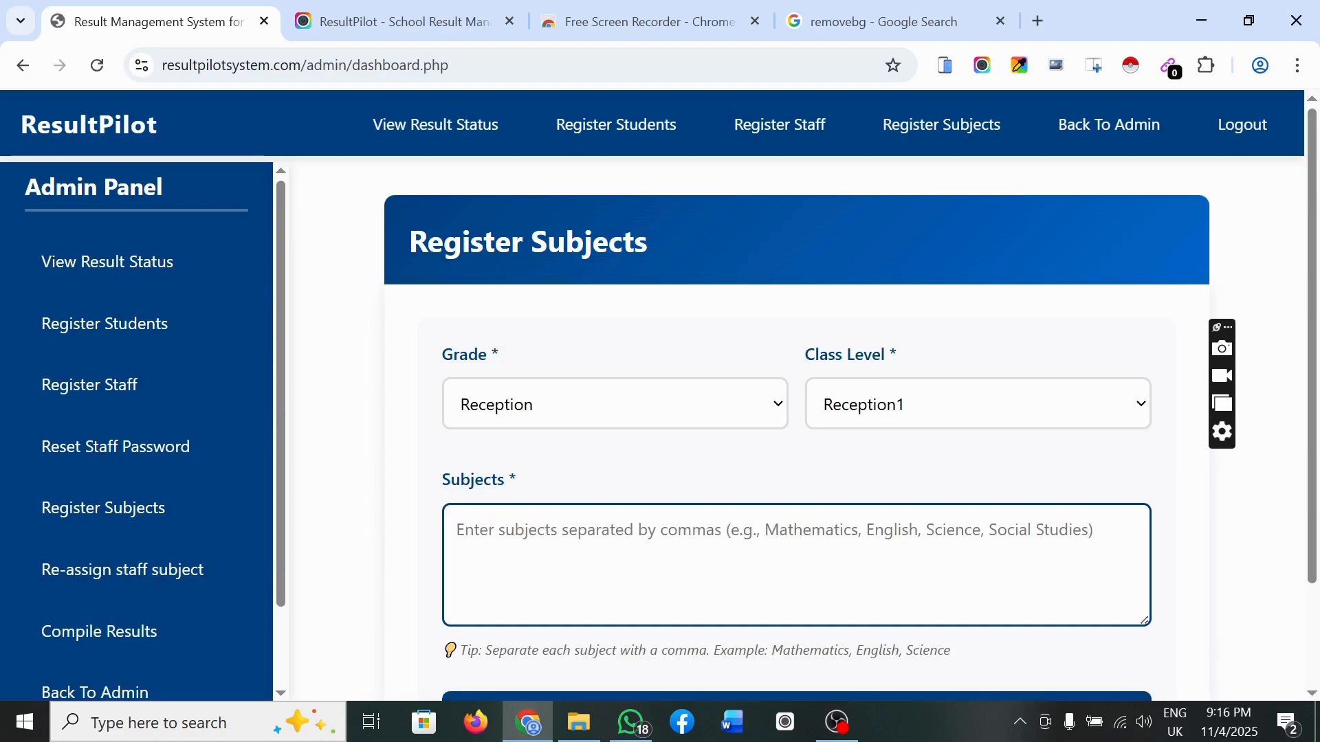
text(RSR)
text(1)
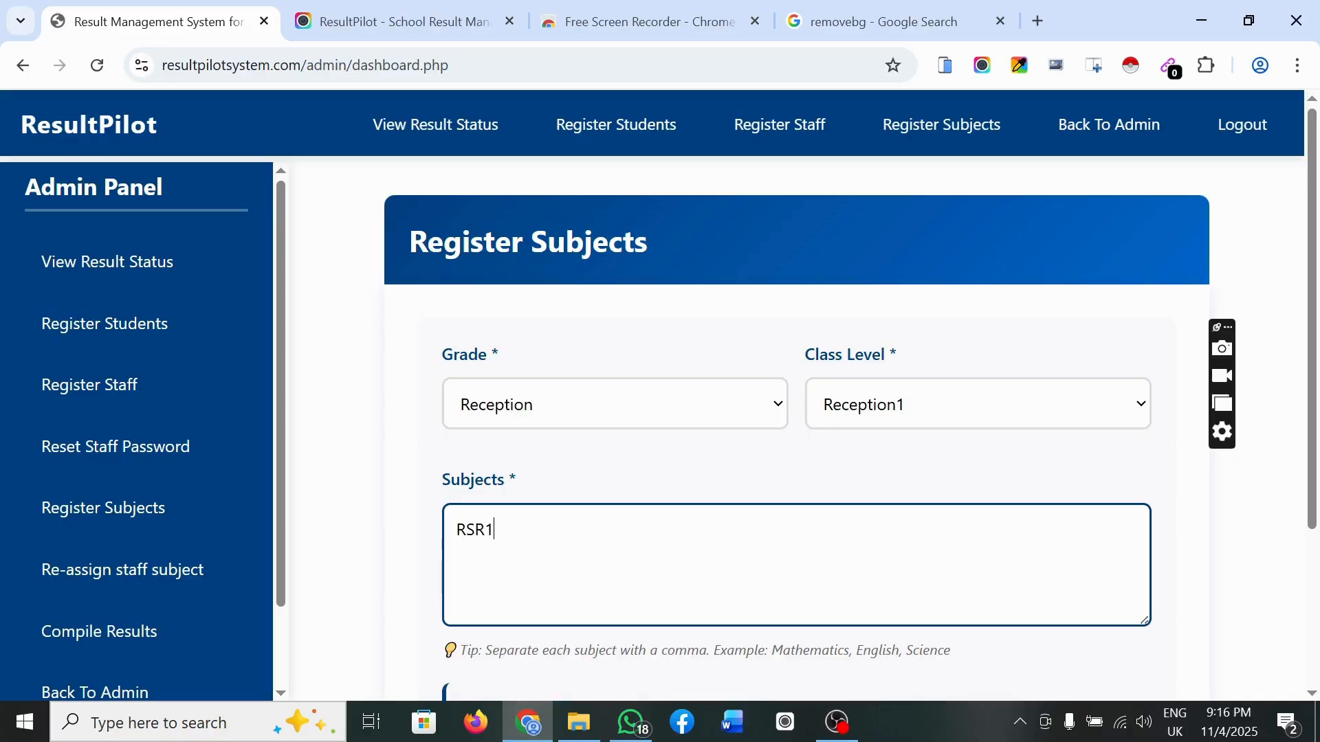
text(00, RSR101,)
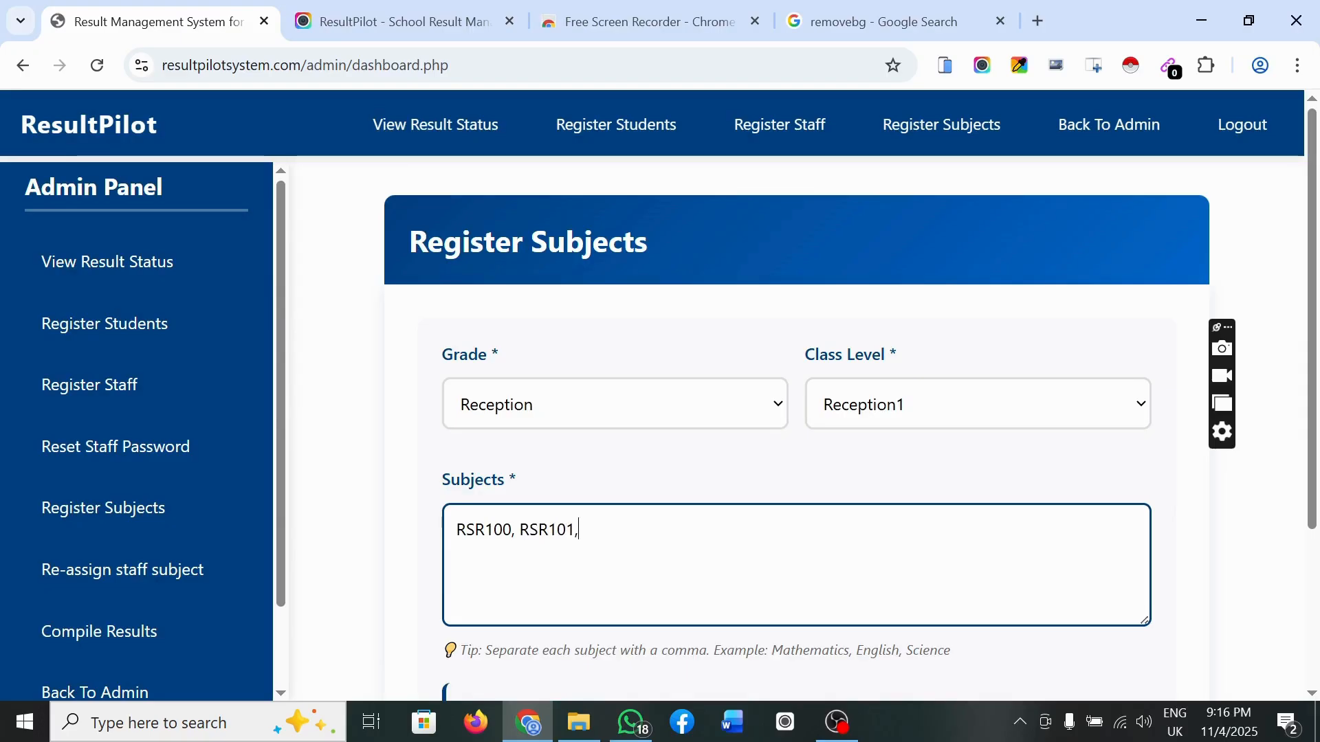
text( RS)
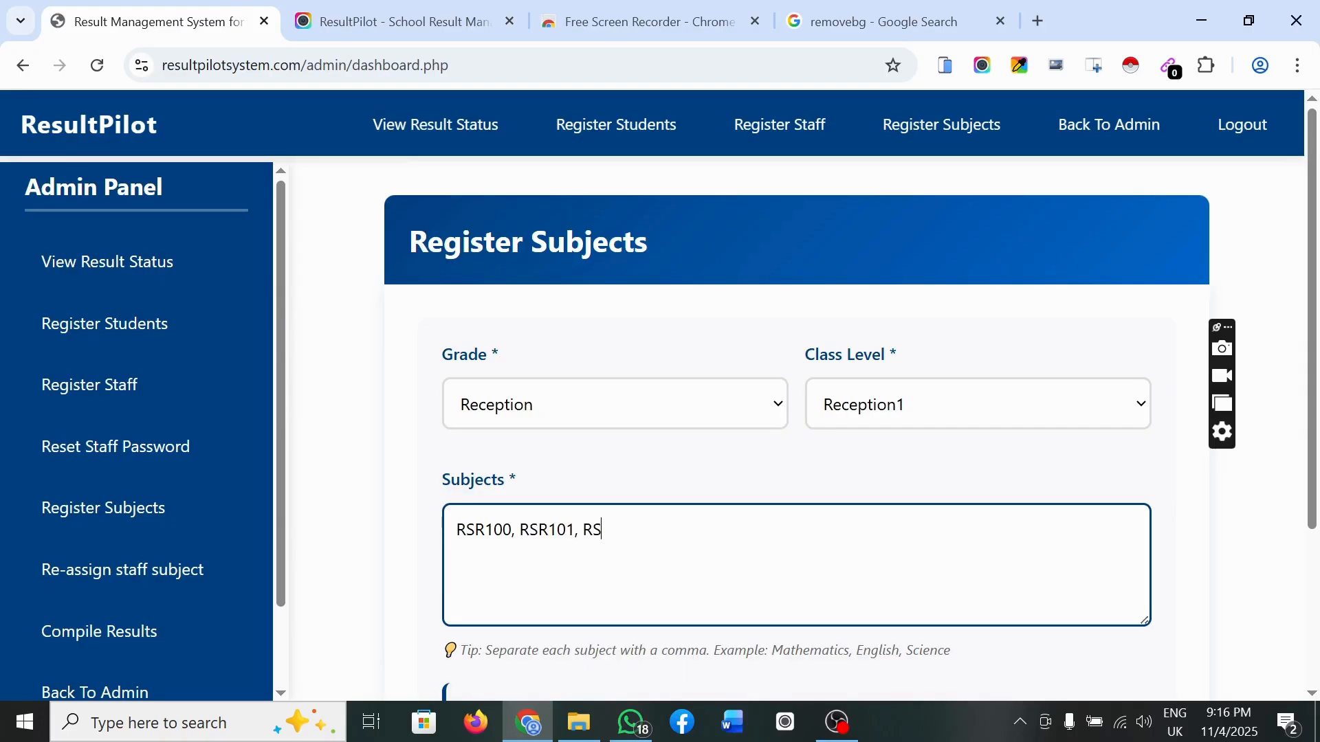
text(R200)
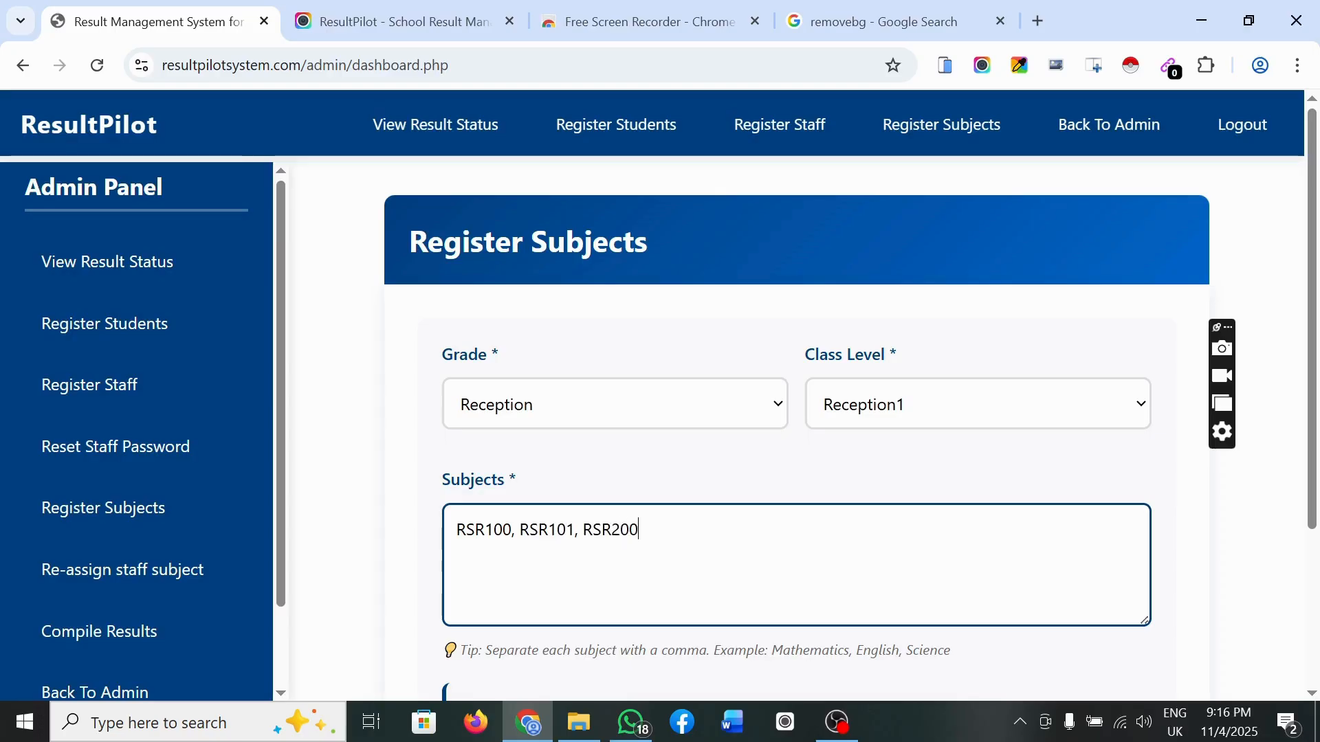
text(, RSR222)
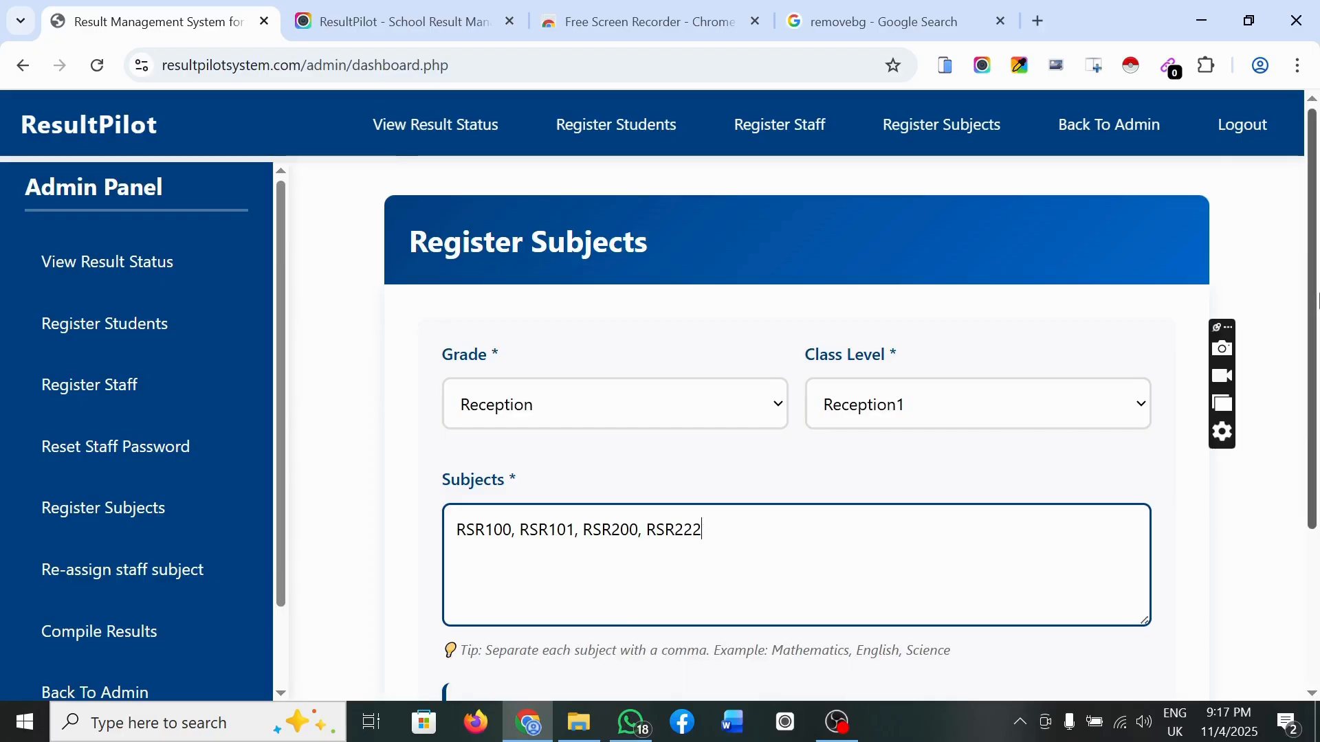
drag(1317, 300, 1316, 464)
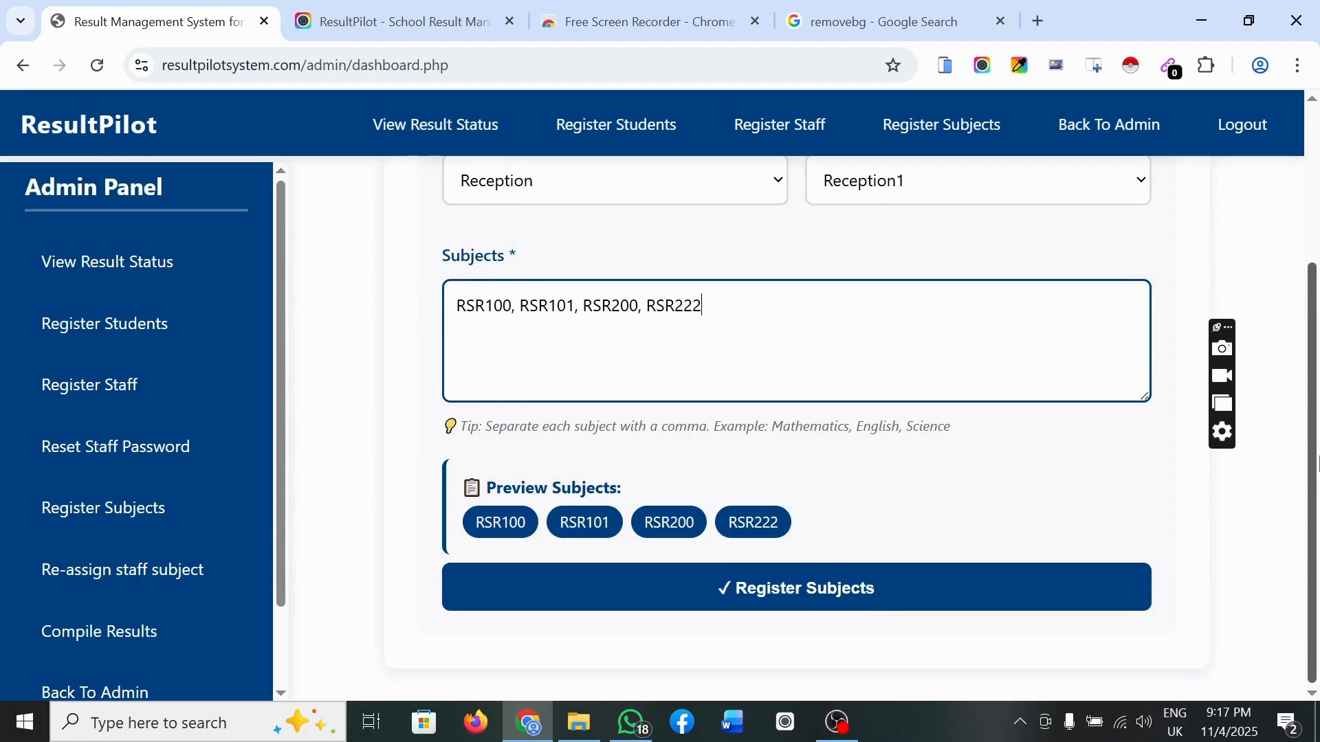
mouse_move(1318, 476)
mouse_down()
mouse_move(1317, 330)
mouse_move(1318, 484)
mouse_up()
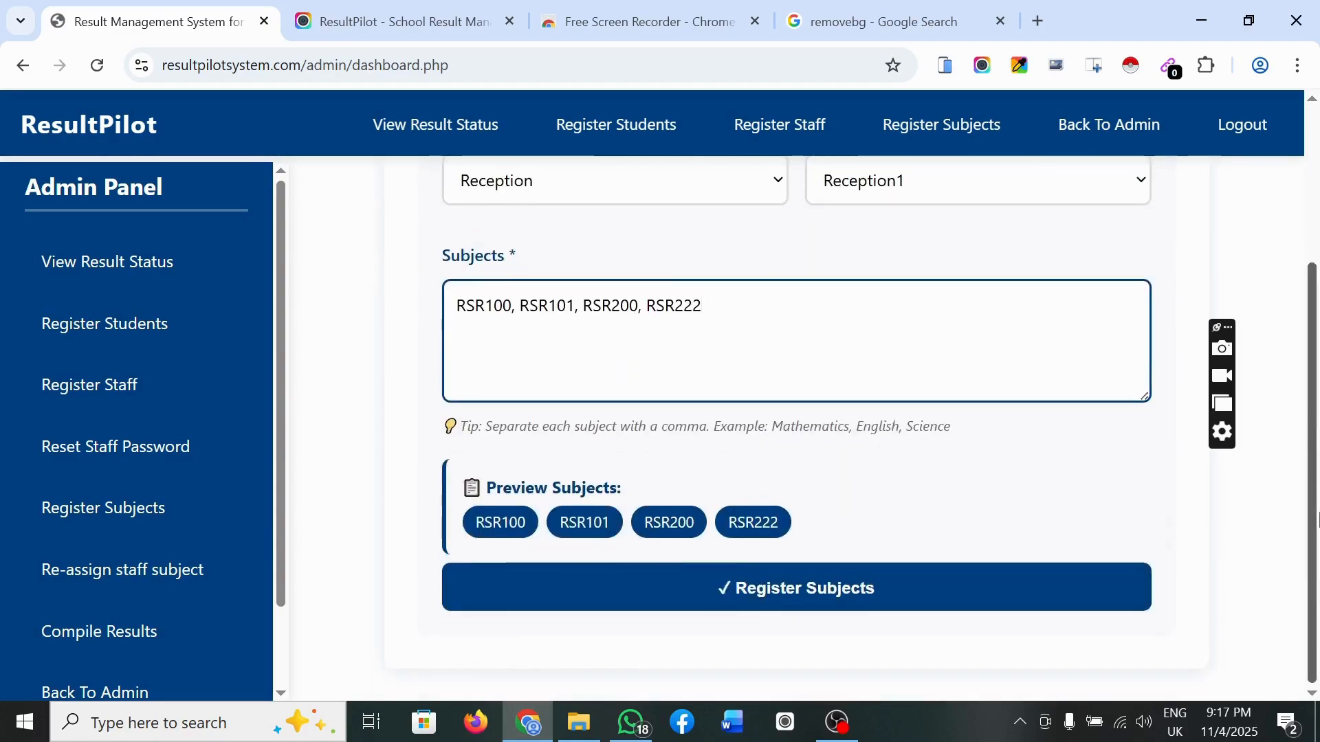
click(815, 603)
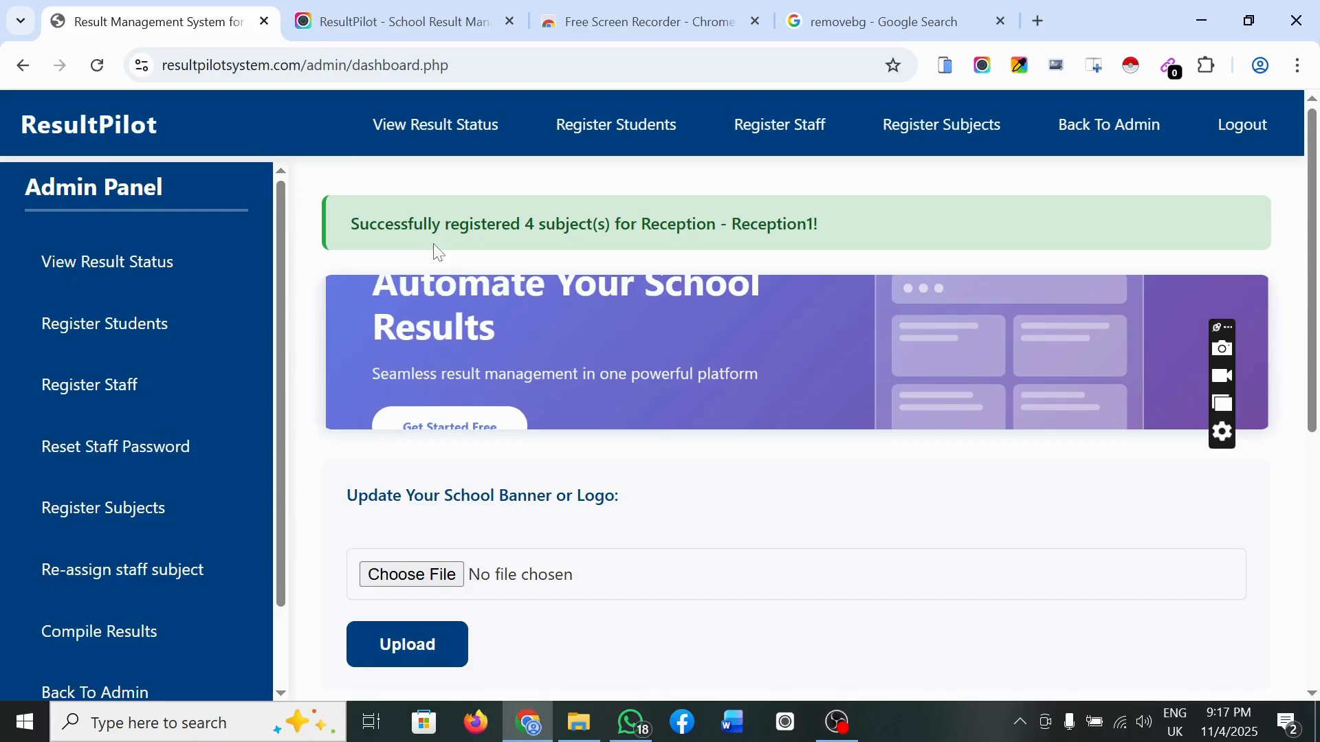
- Open the Register Staff form and enter the staff member's name, capitalised
click(759, 132)
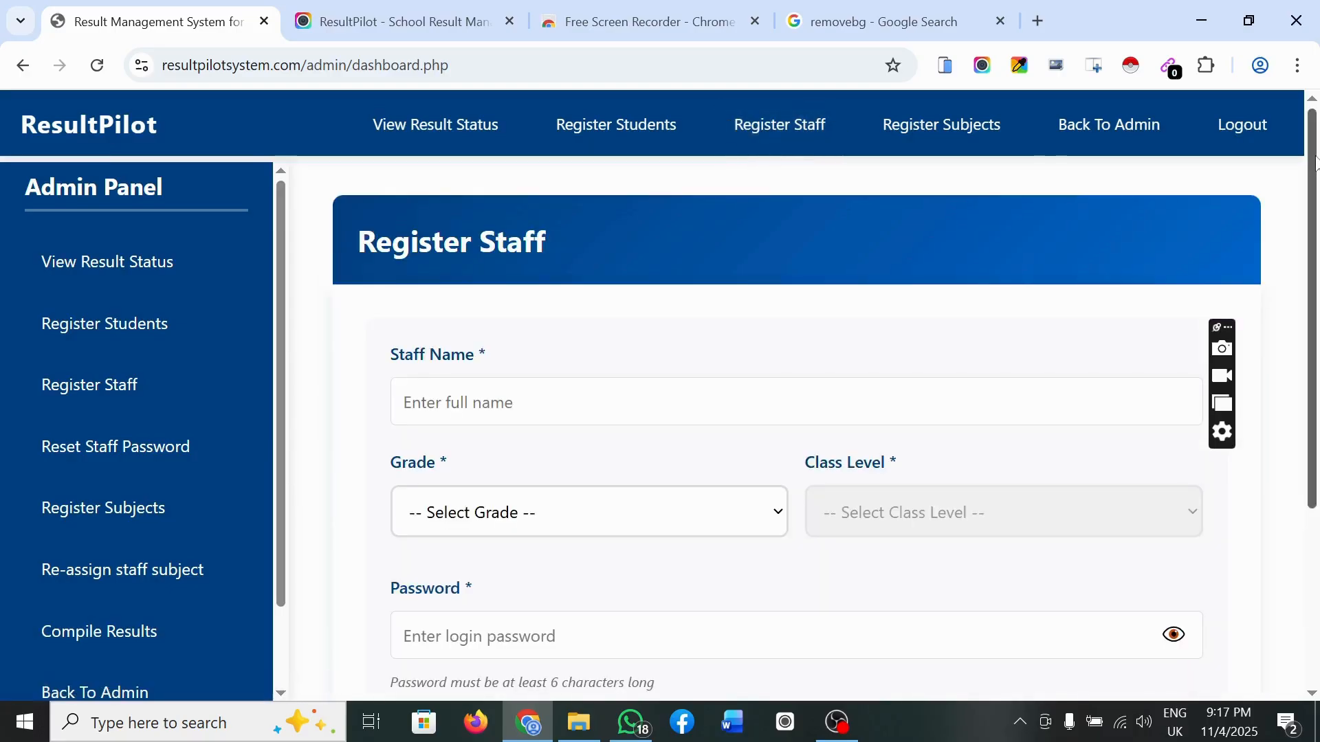
scroll(1002, 241, down, 1)
click(529, 309)
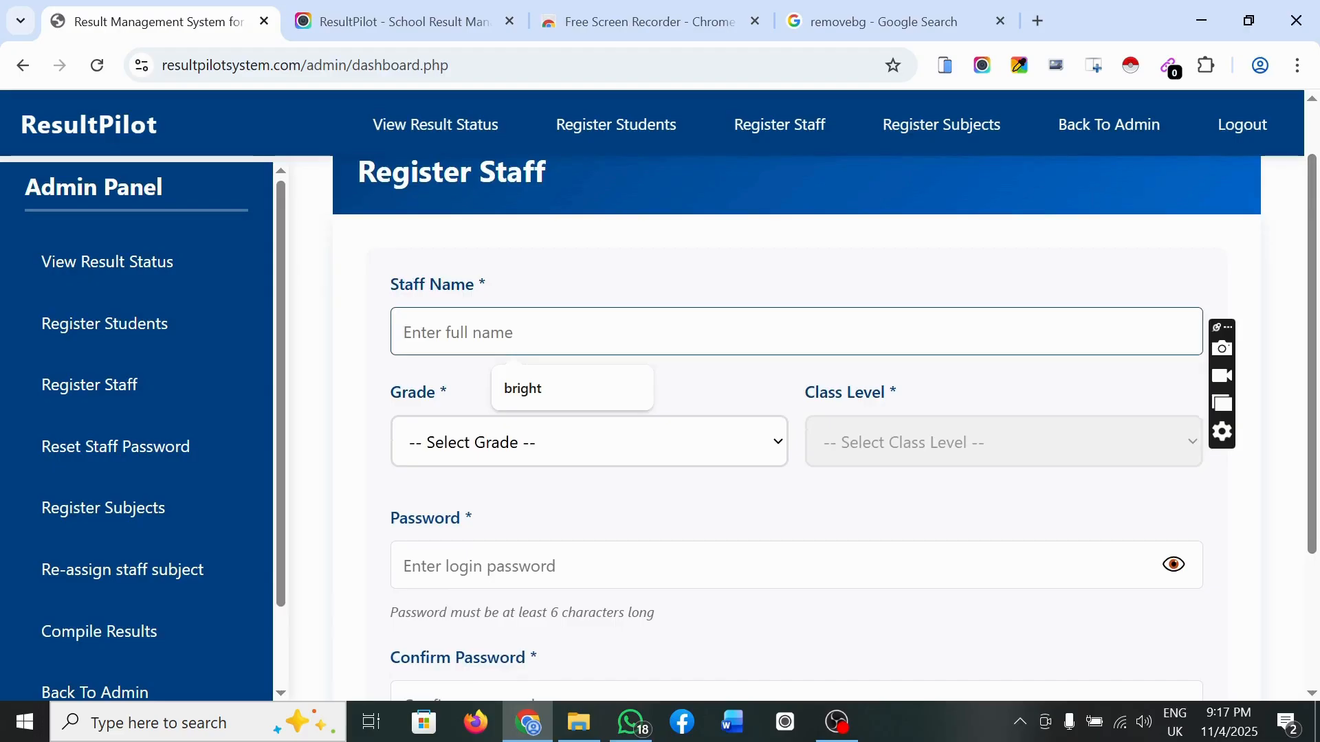
click(524, 390)
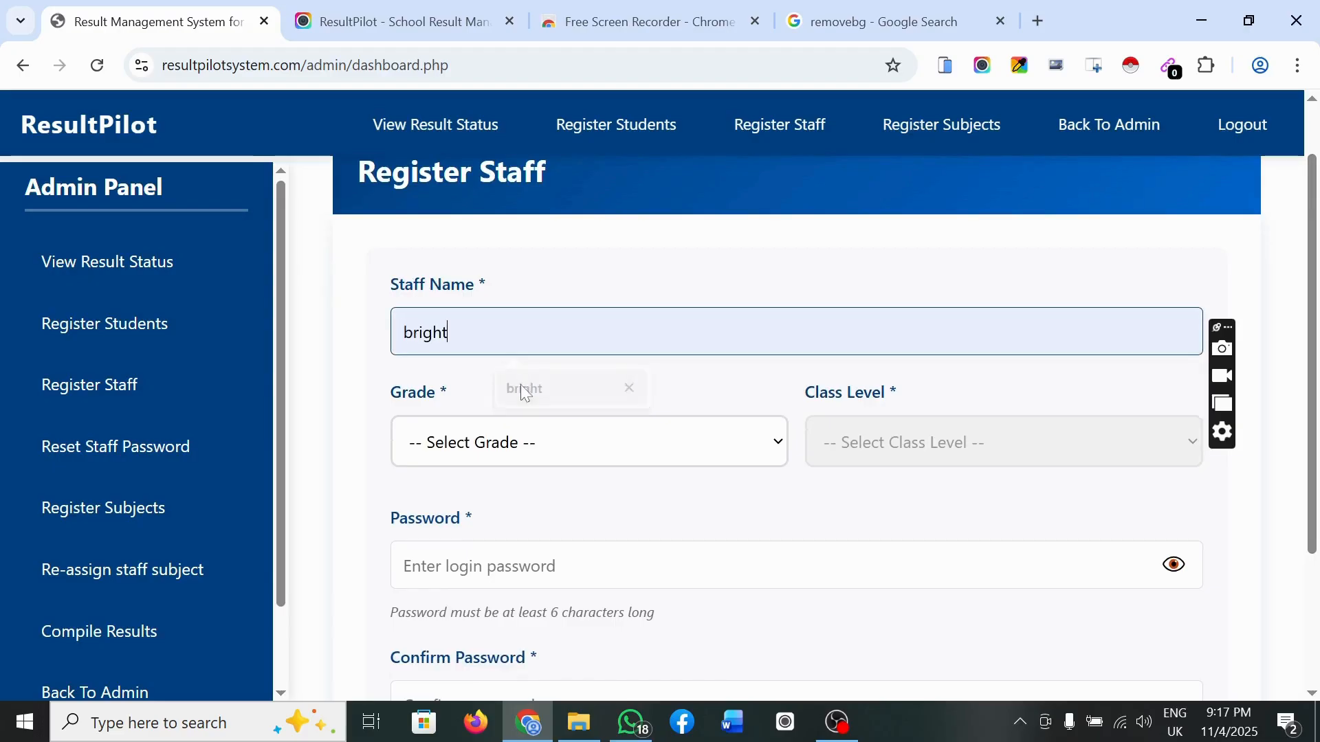
key(shift+Left)
key(shift+Left)
key(shift+Left)
key(shift+Left)
key(shift+Left)
key(shift+Left)
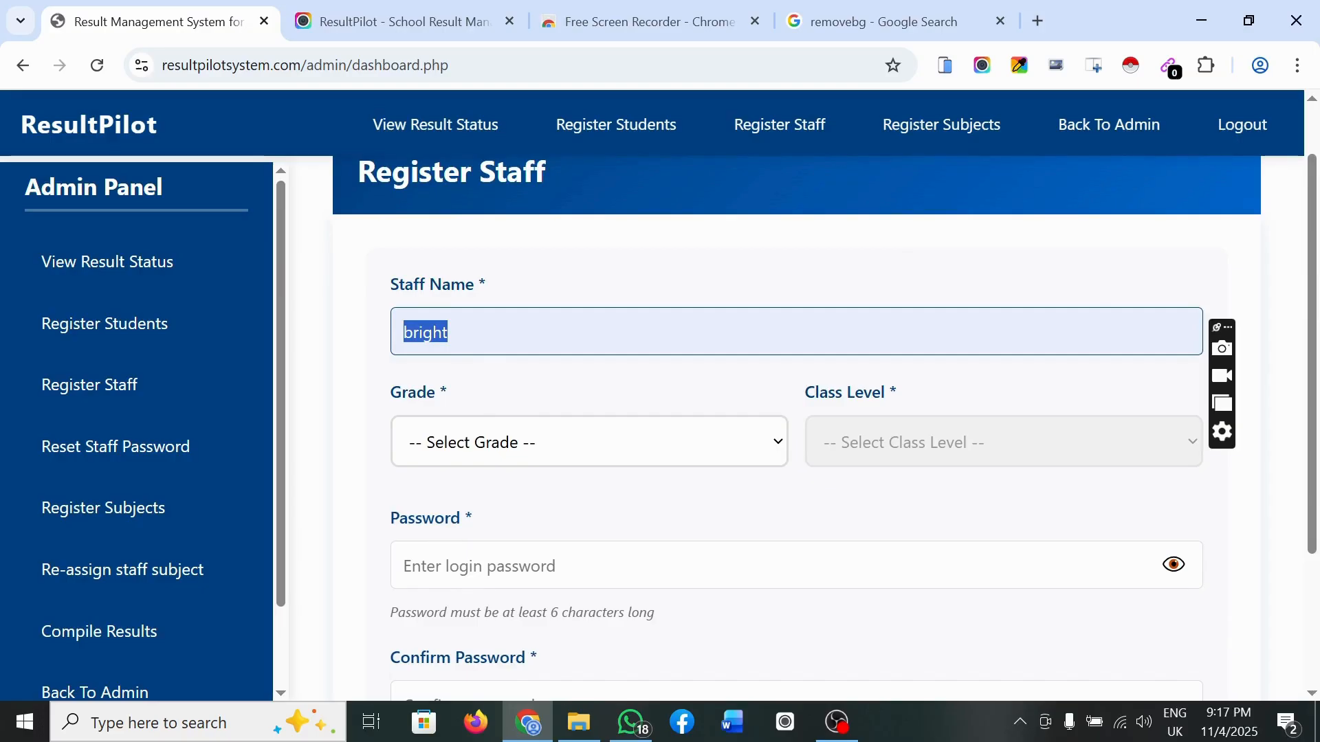
text(steven)
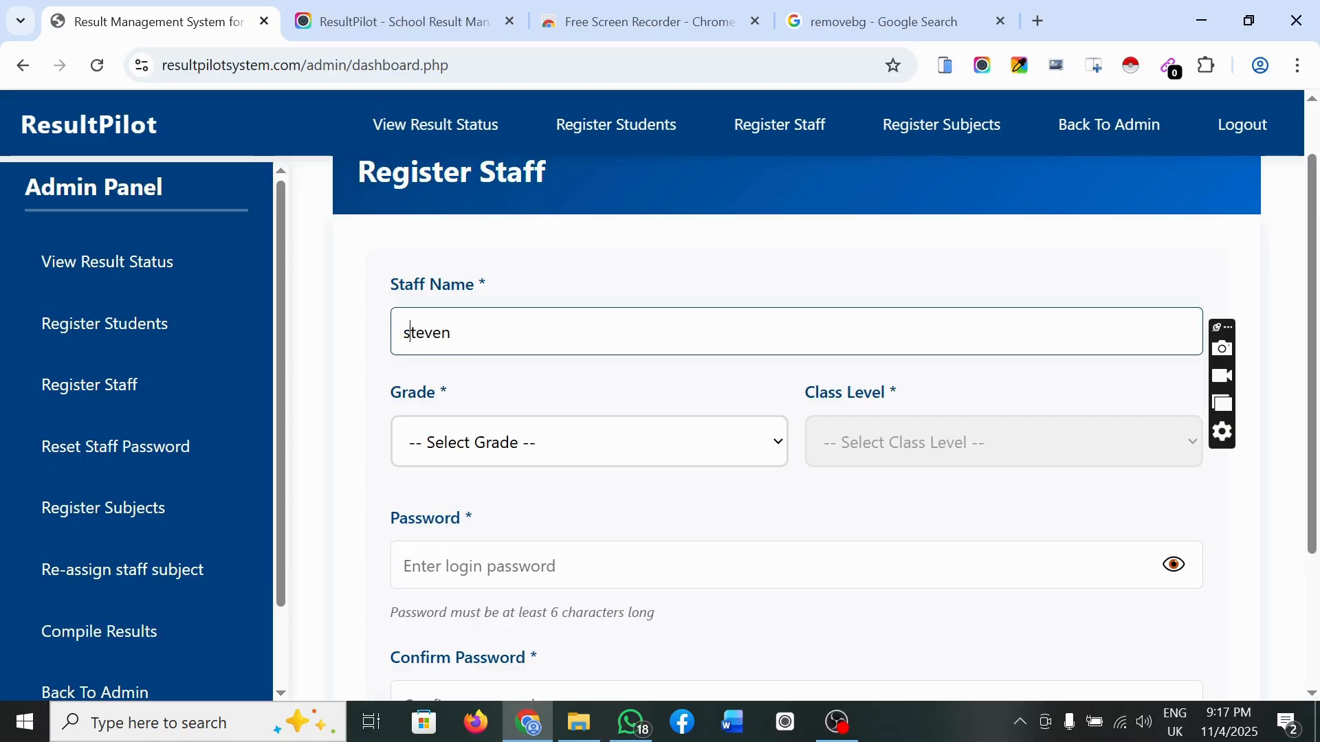
key(BackSpace)
text(S)
- Set Grade to Reception and Class Level to Reception1 to load its subjects
click(558, 443)
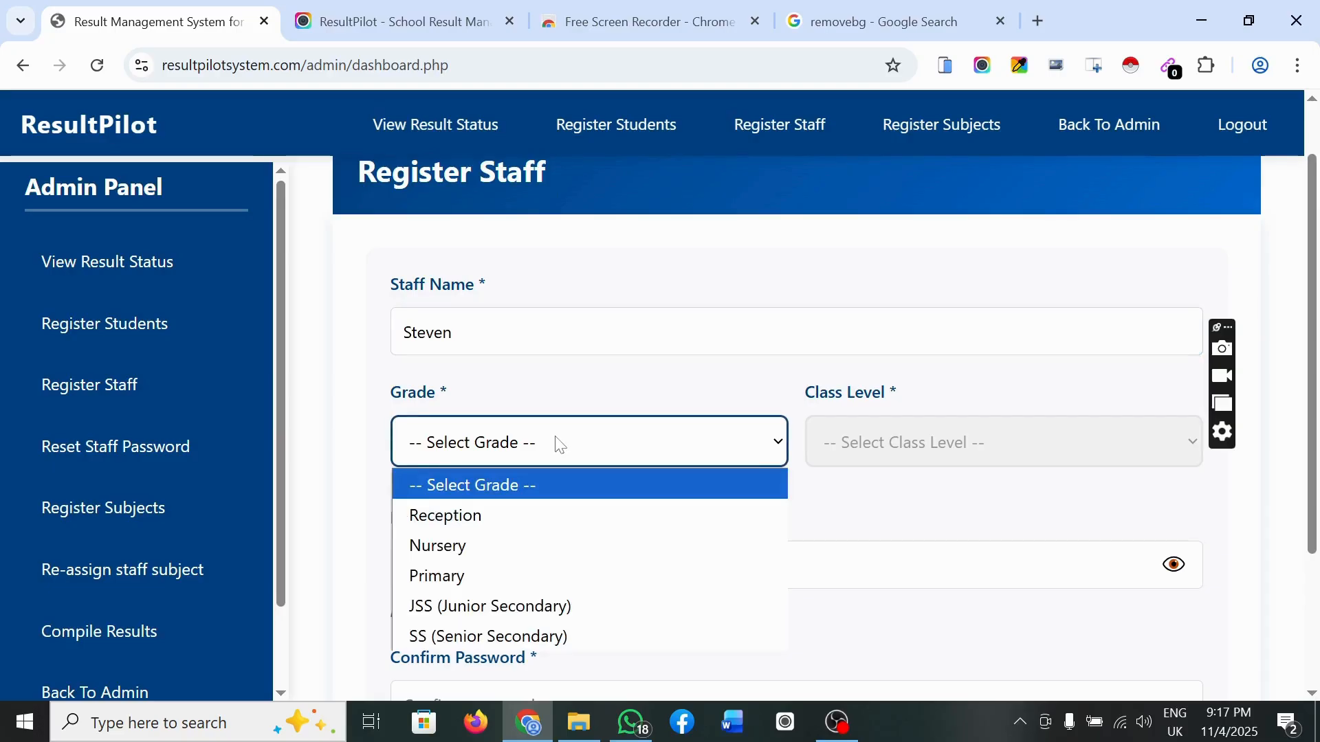
click(485, 517)
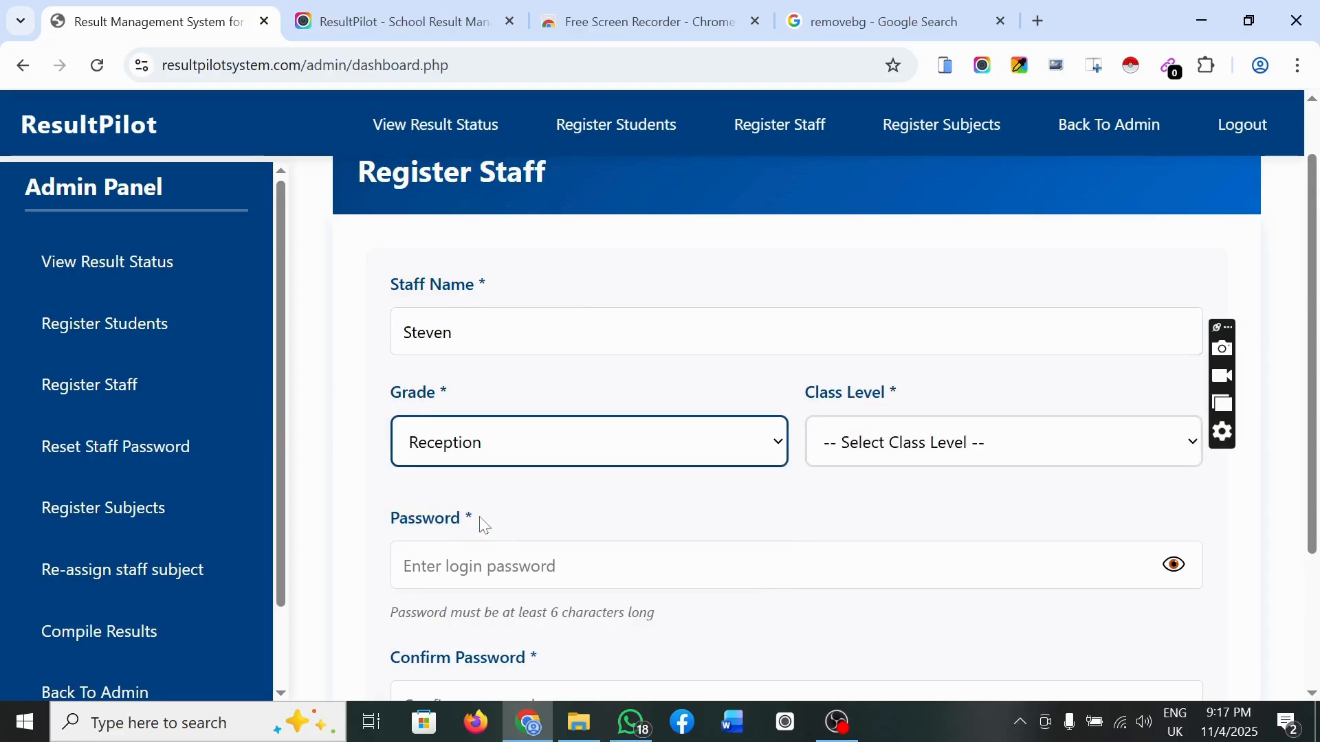
click(870, 443)
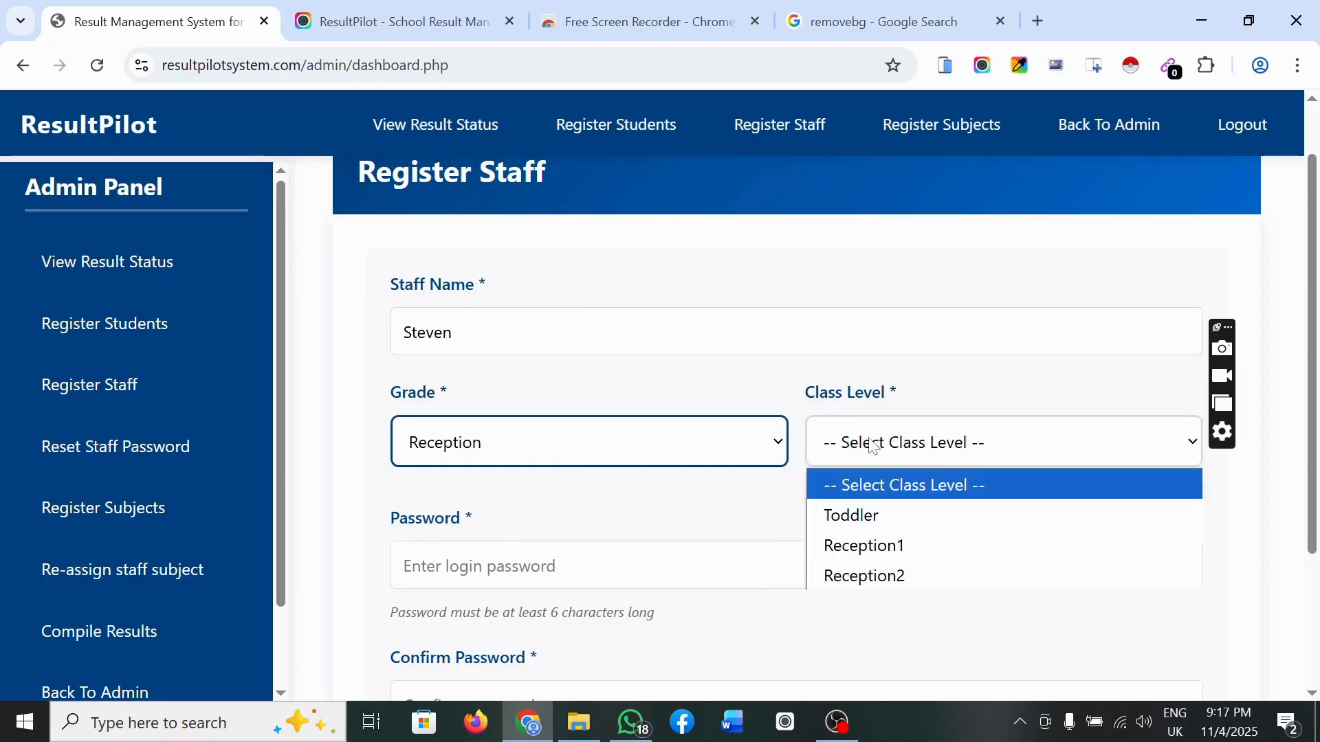
click(856, 547)
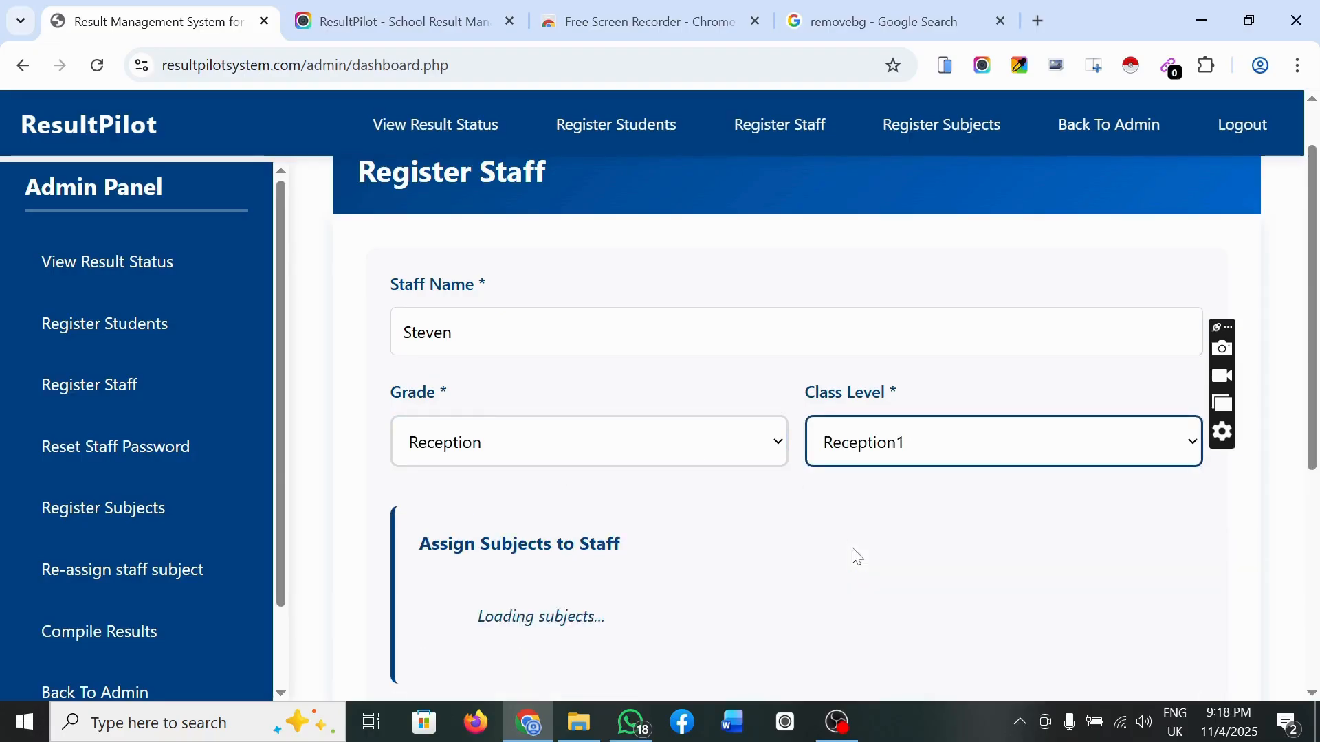
drag(1314, 274, 1317, 343)
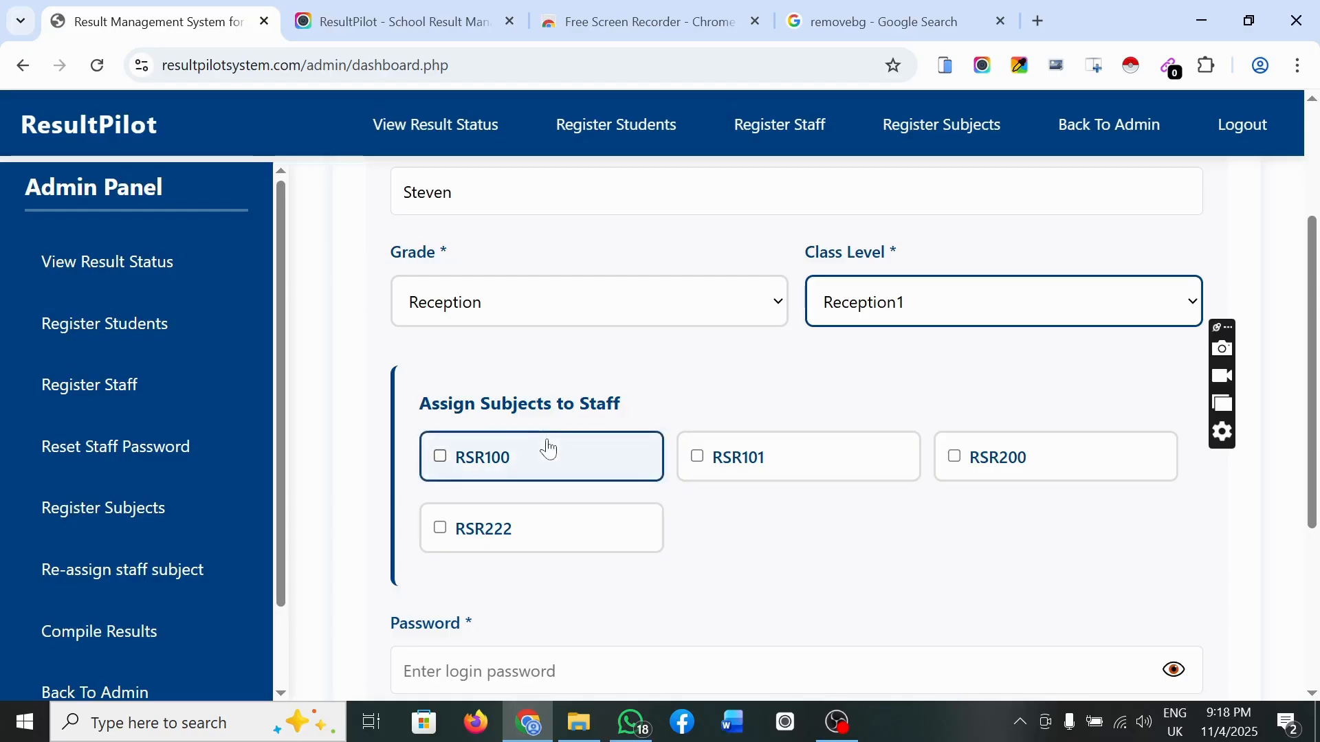
- Tick subjects RSR100, RSR222, RSR101 and RSR200 for the staff member
click(456, 459)
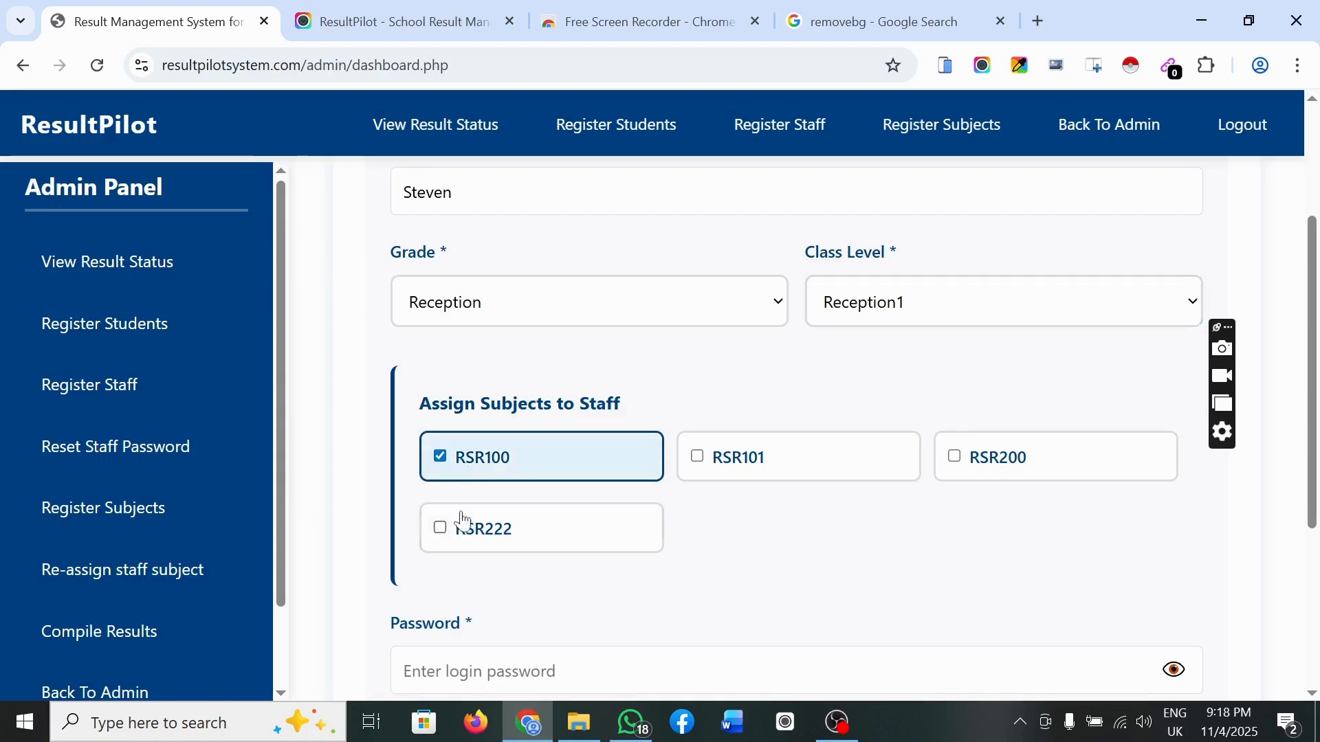
click(457, 535)
click(822, 472)
click(1019, 461)
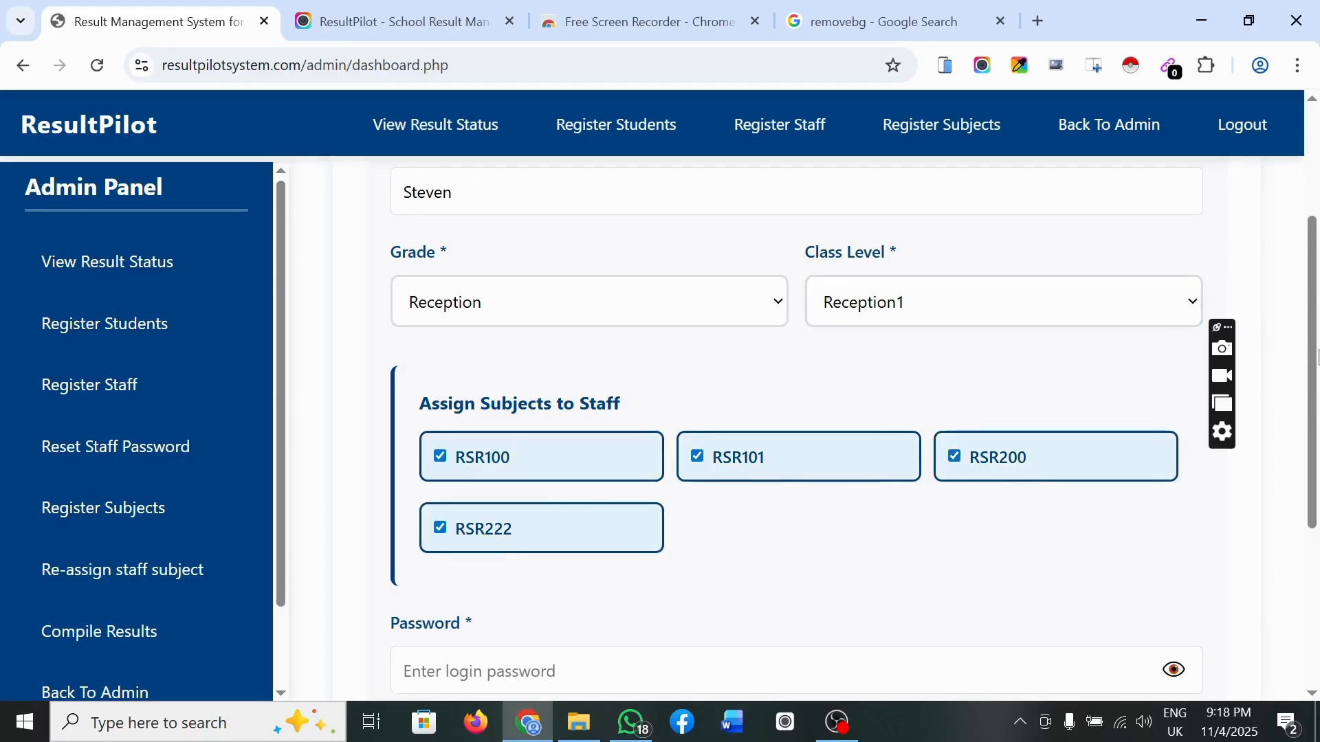
- Enter and confirm the staff login password, then submit the registration
scroll(1003, 467, down, 3)
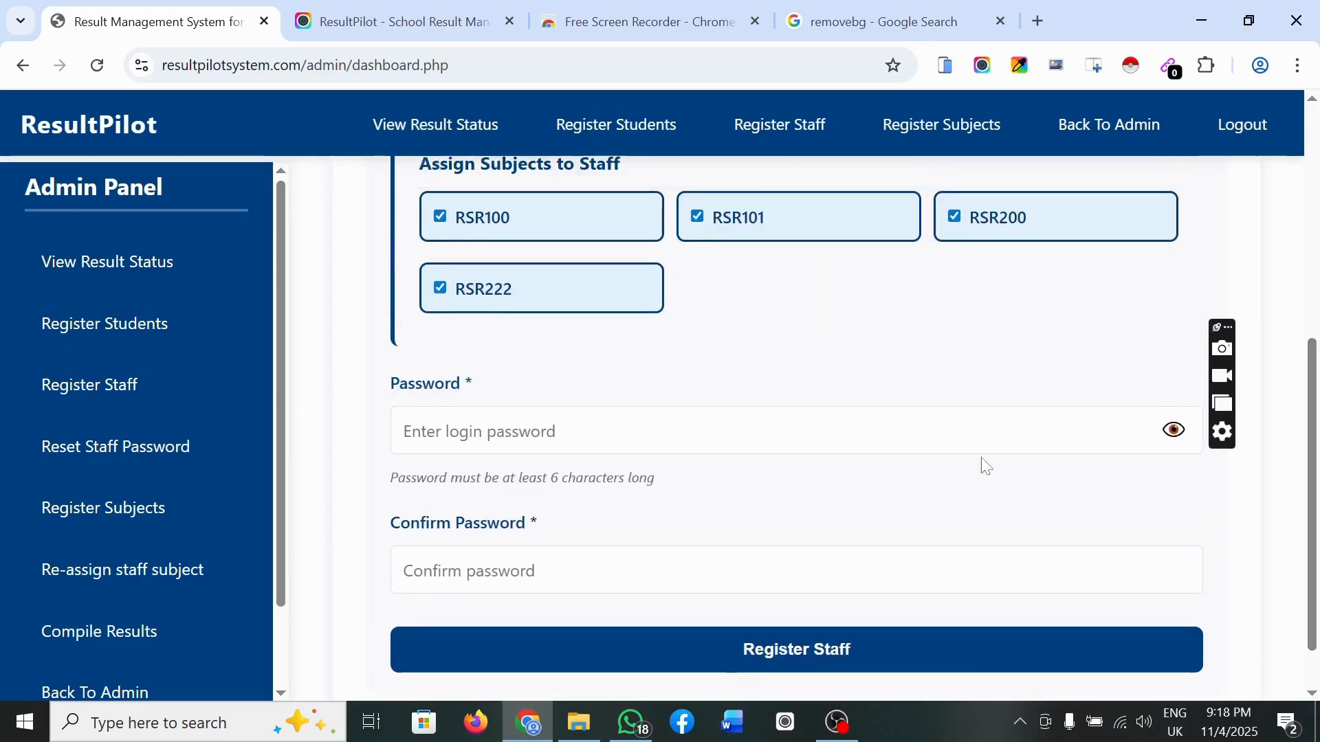
click(886, 431)
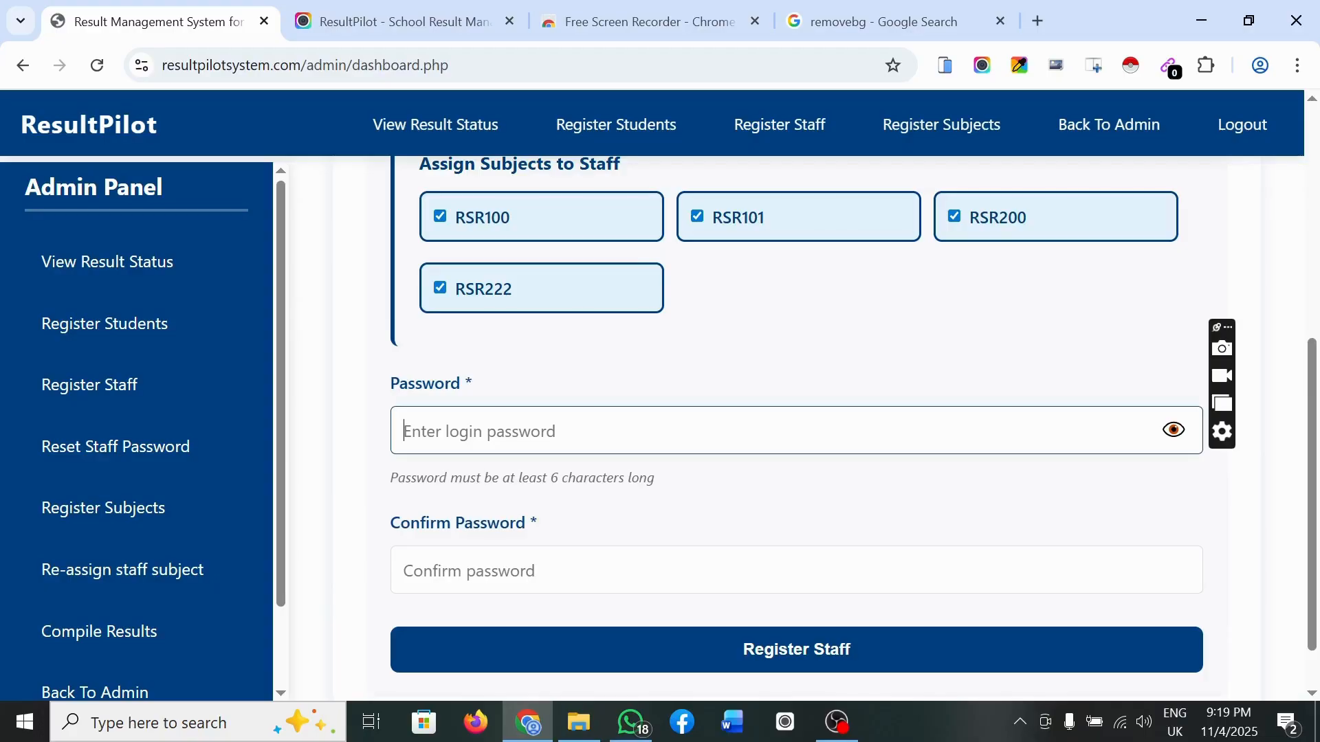
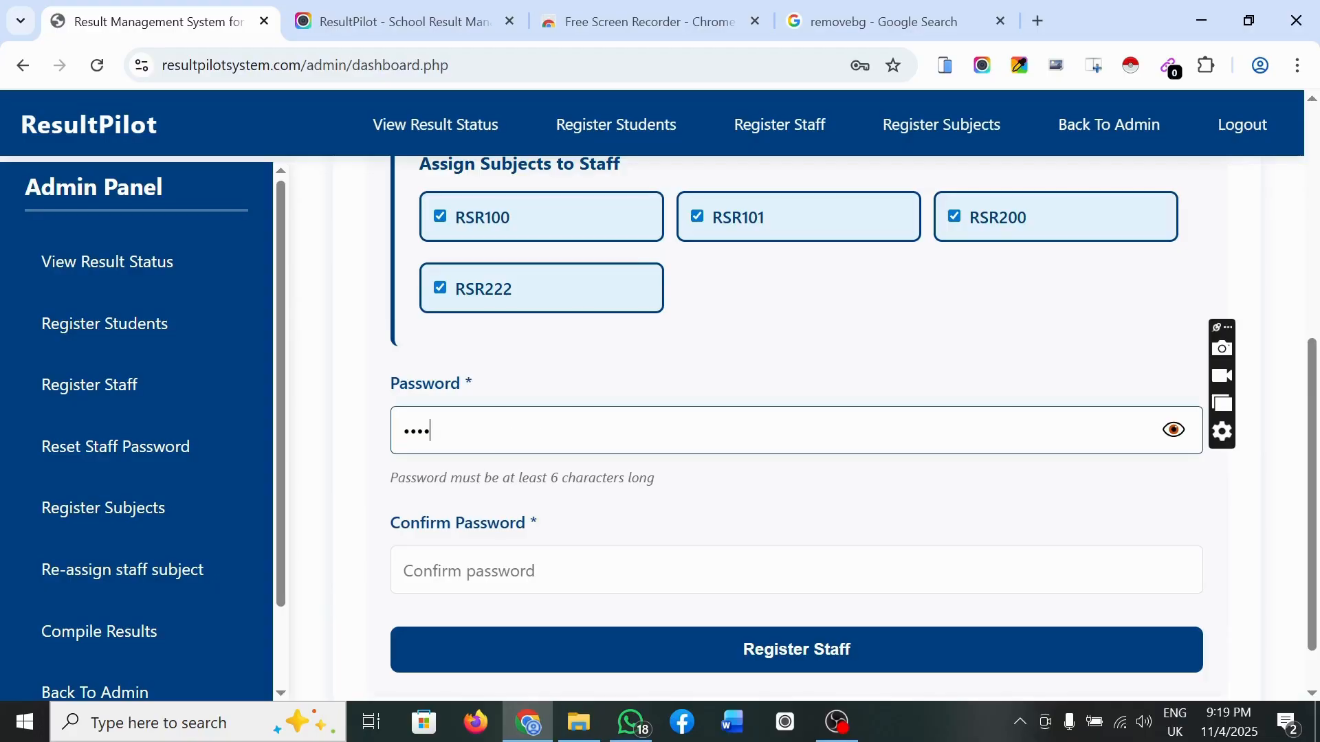
key(Tab)
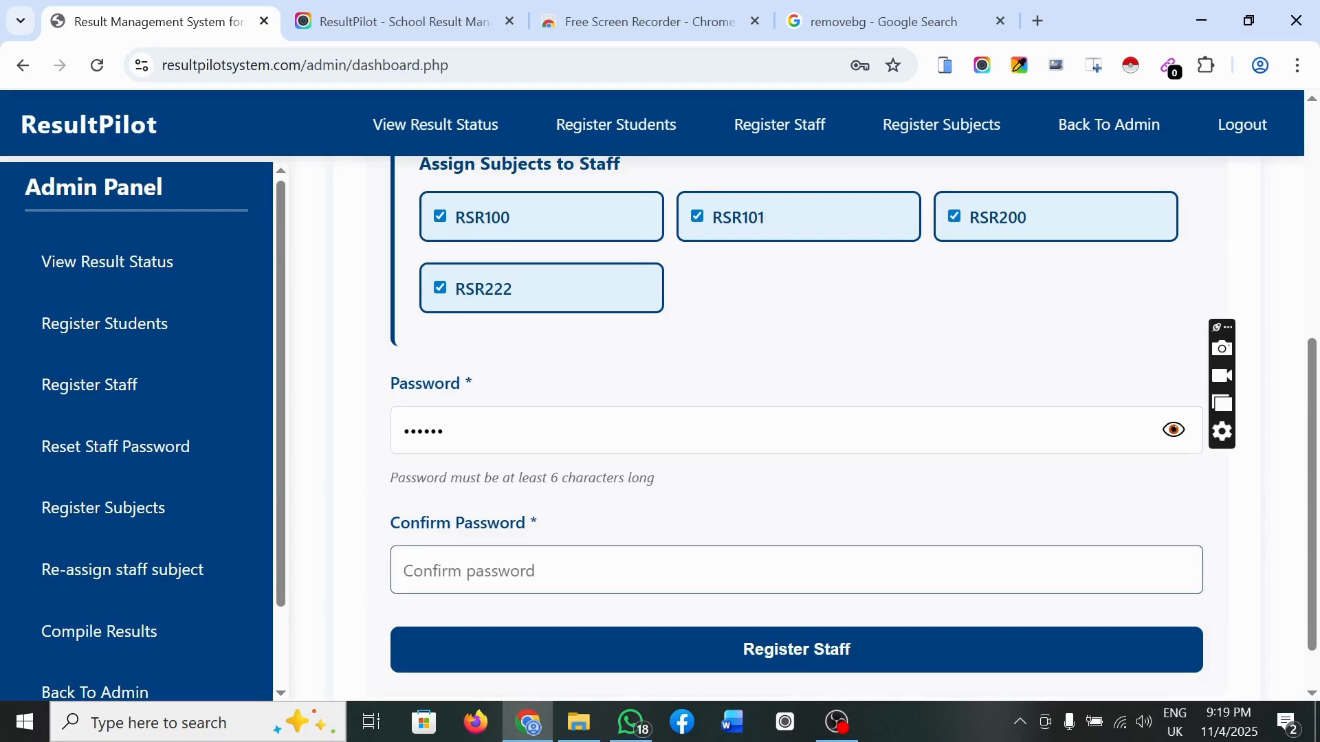
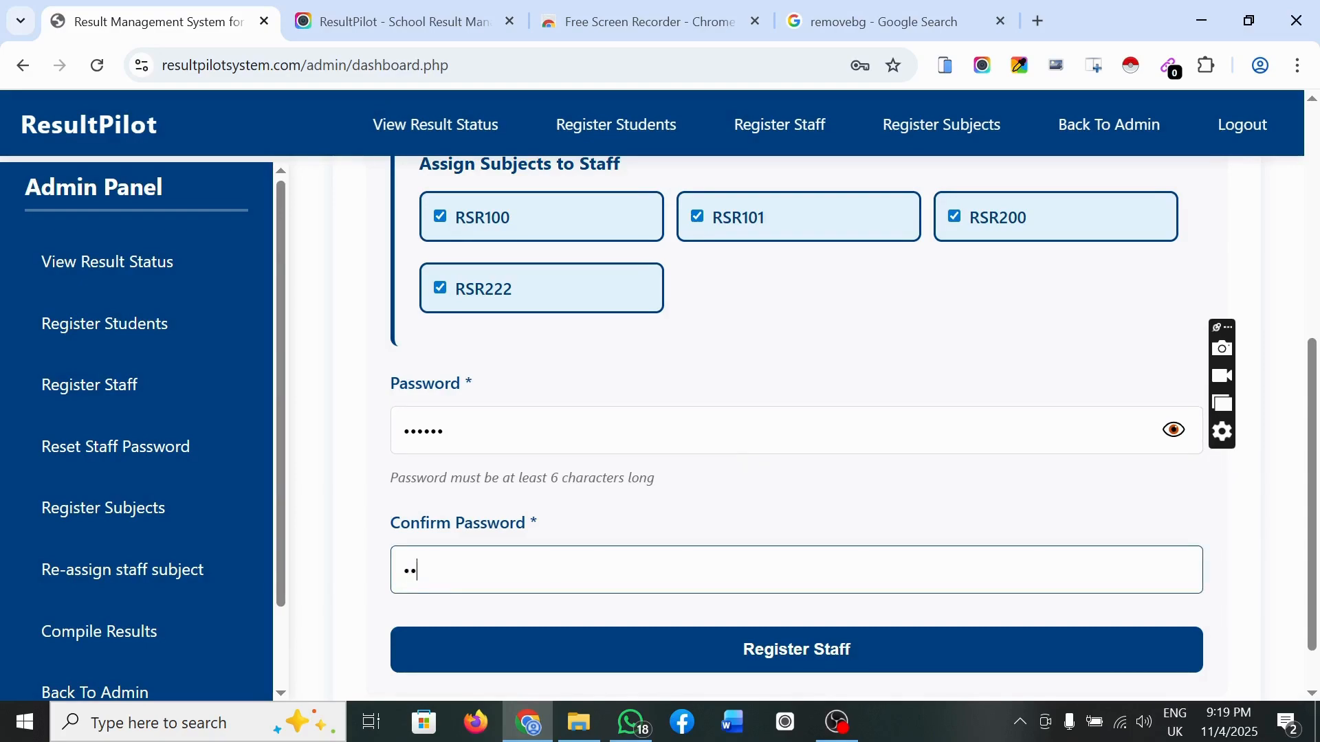
click(781, 663)
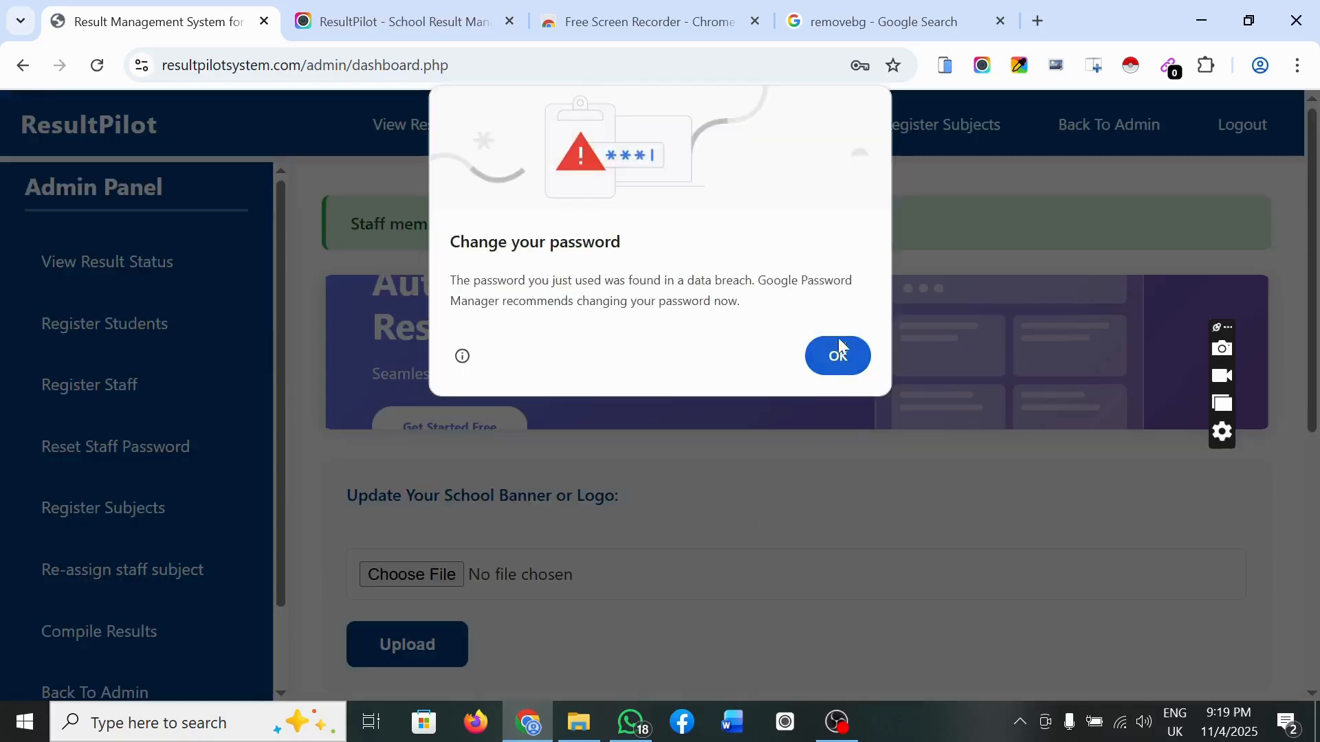
- Dismiss Chrome's password warning to see the 4-subject staff success notice
click(839, 351)
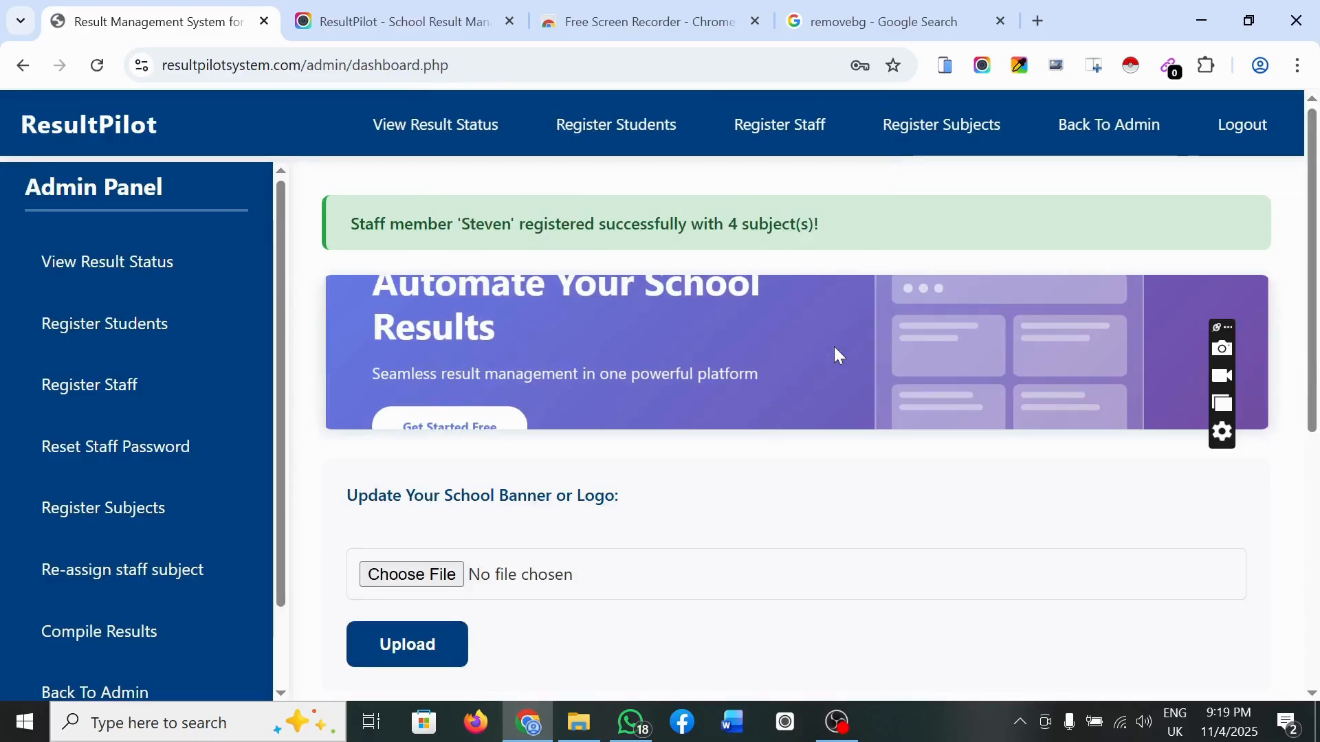
drag(1314, 174, 1319, 158)
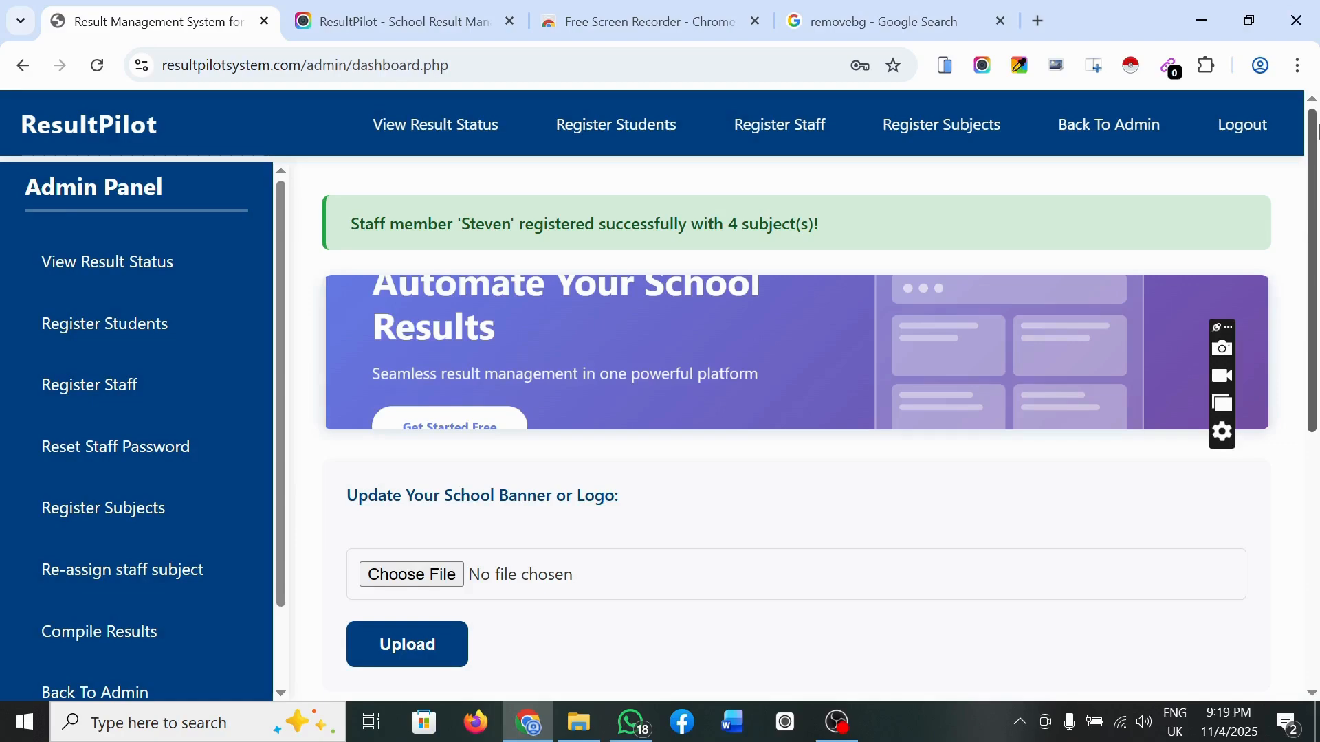
- Open View Result Status for Reception and scroll to the four pending Reception1 subjects
click(401, 134)
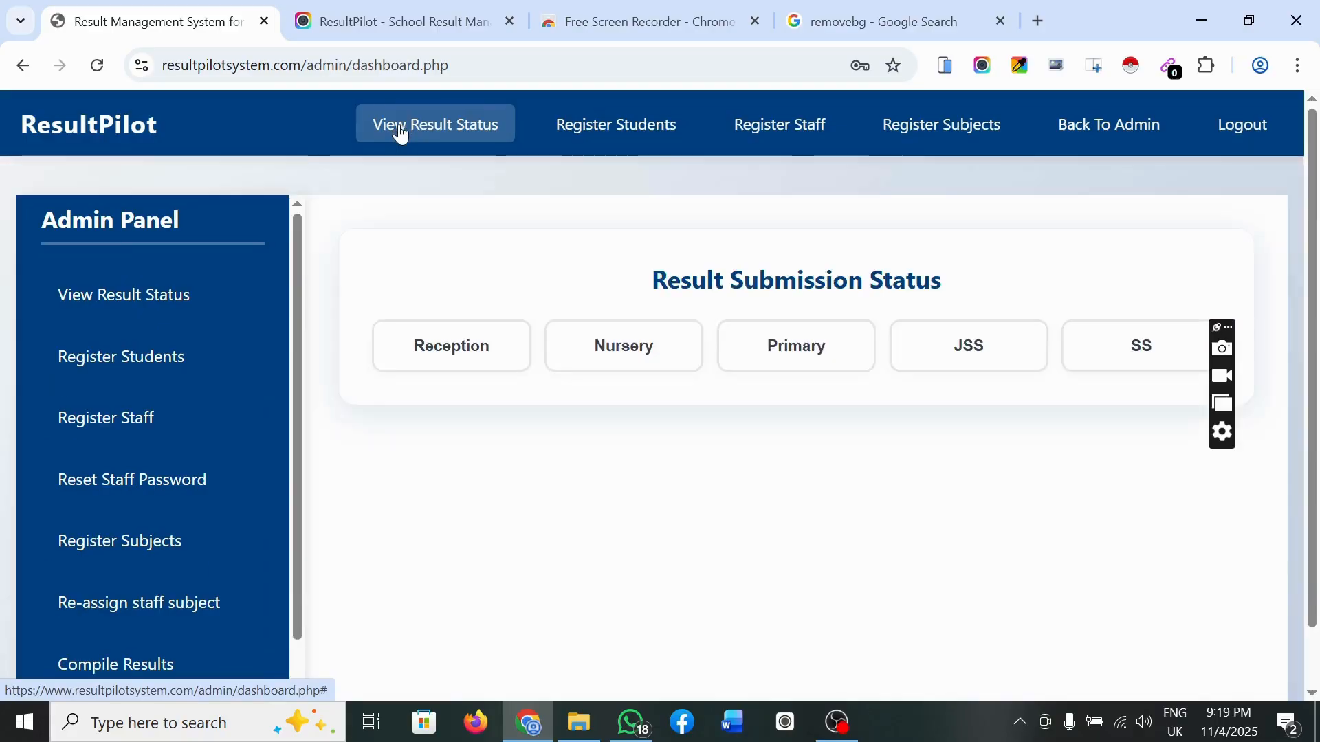
click(446, 360)
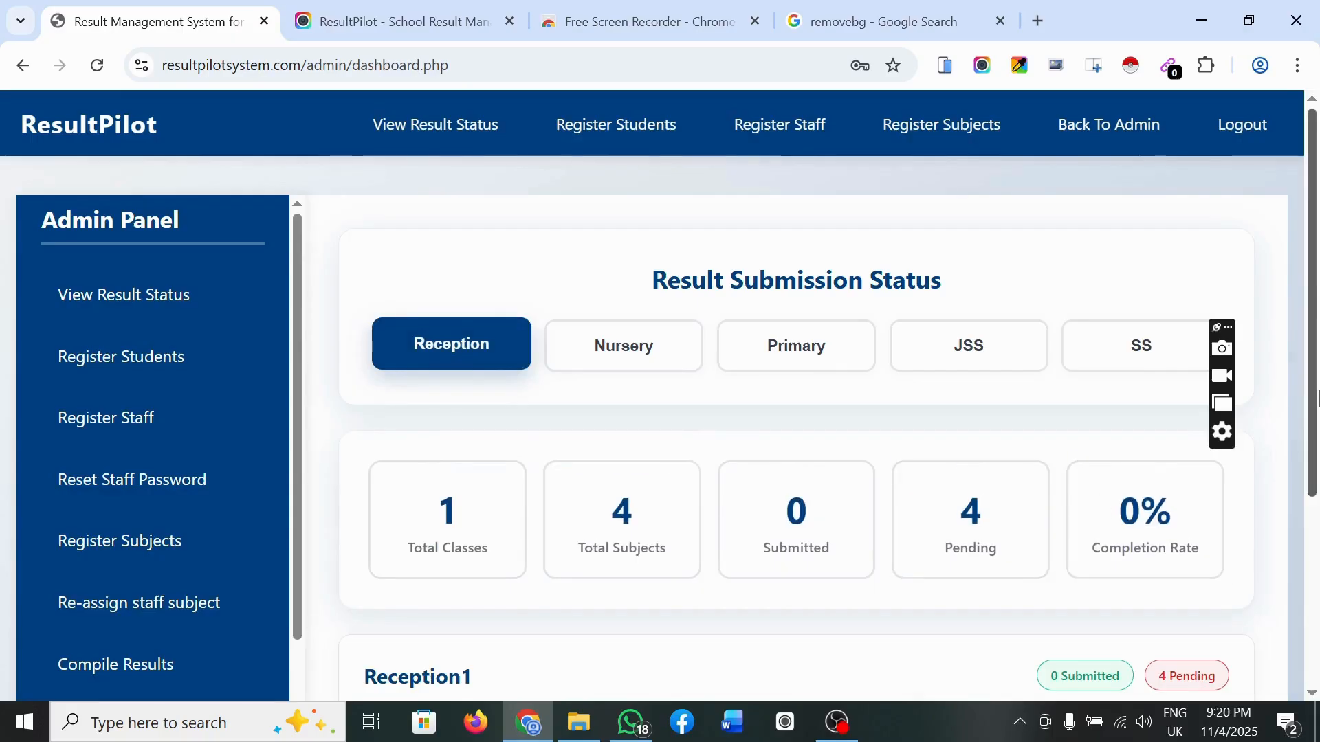
scroll(1317, 440, down, 2)
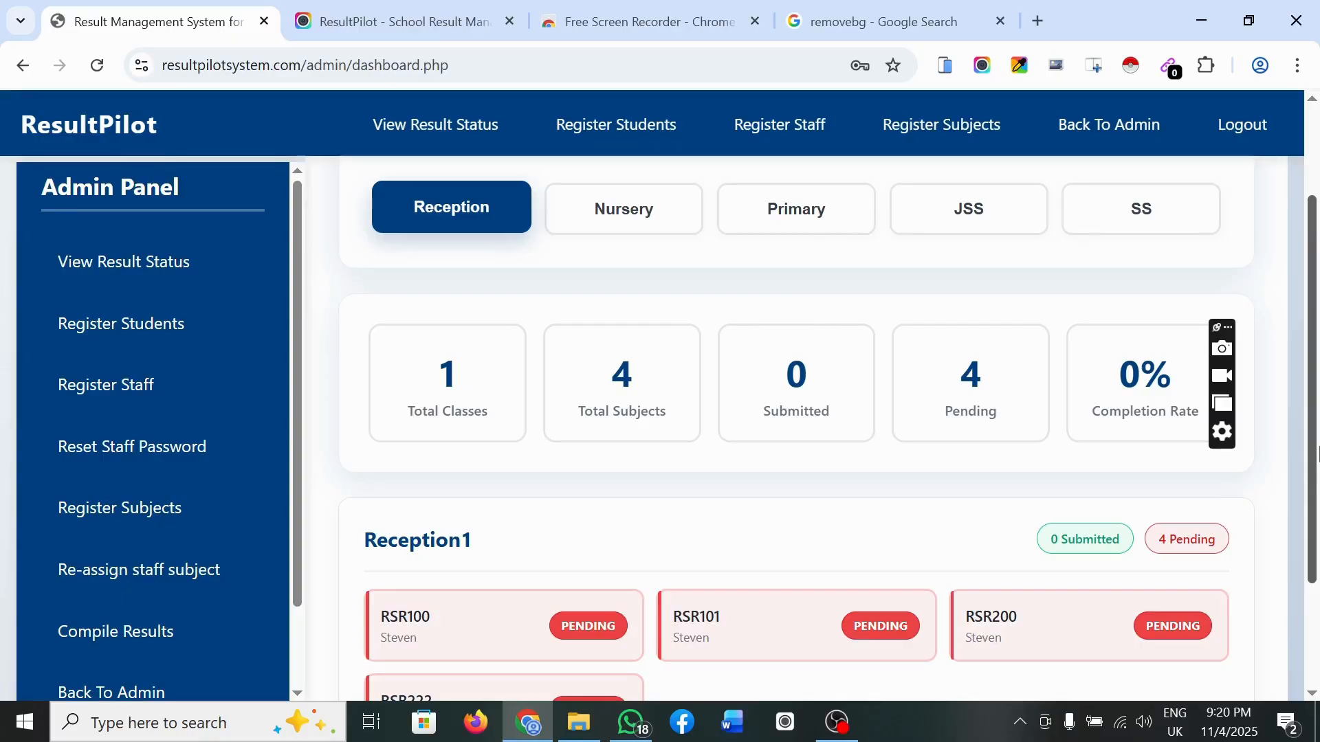
drag(1316, 453, 1316, 573)
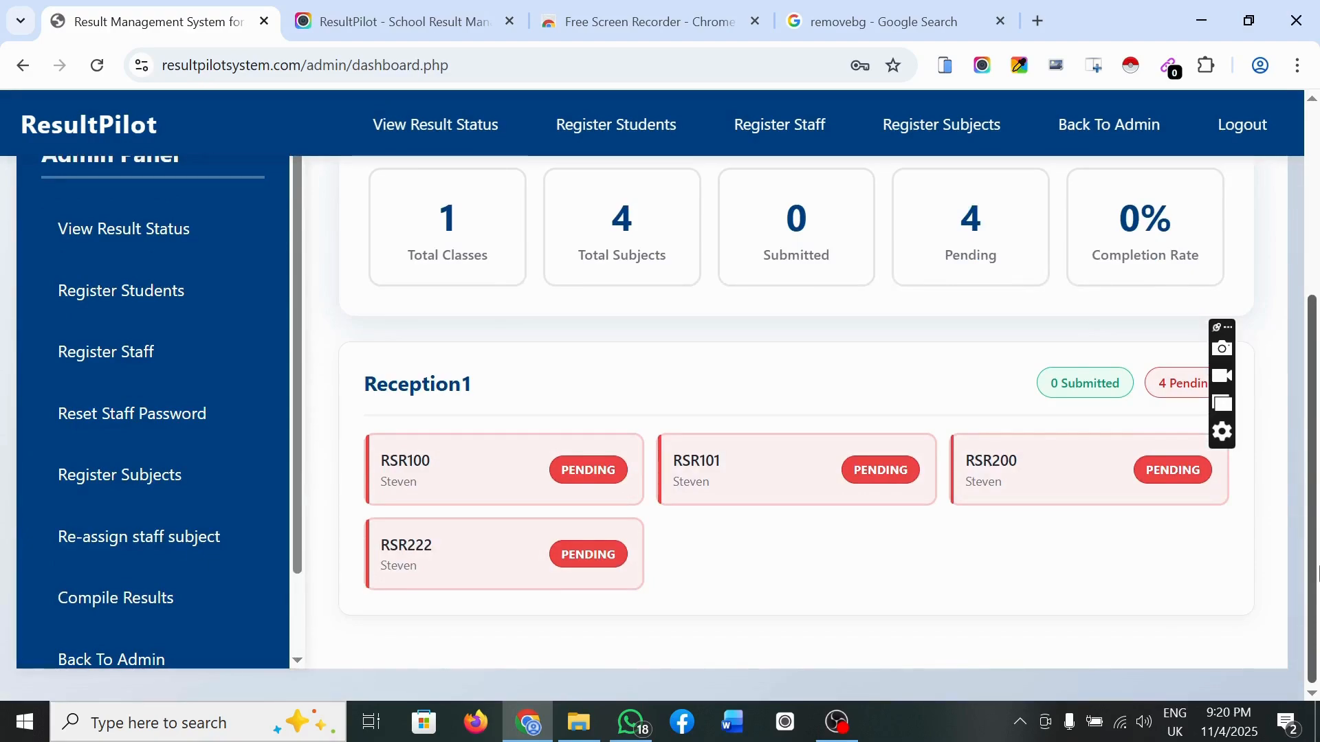
double_click(995, 480)
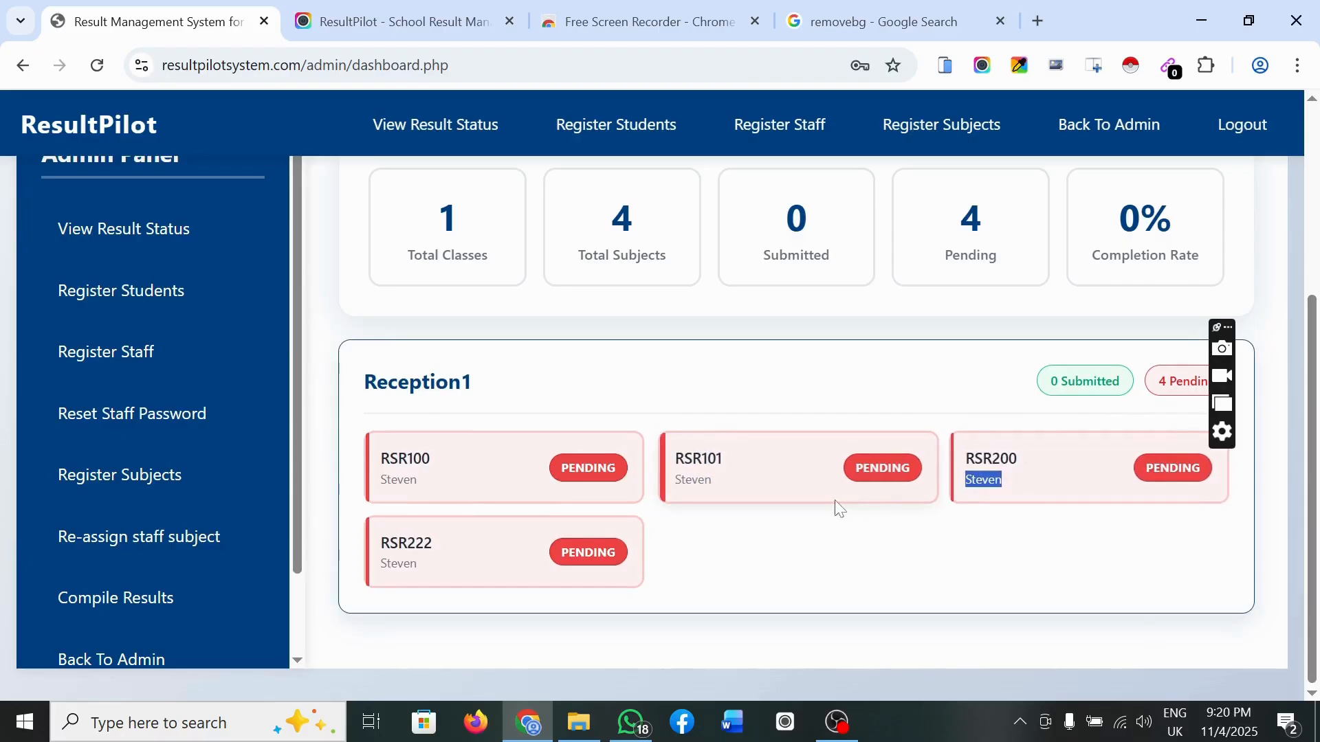
drag(1316, 427, 1316, 282)
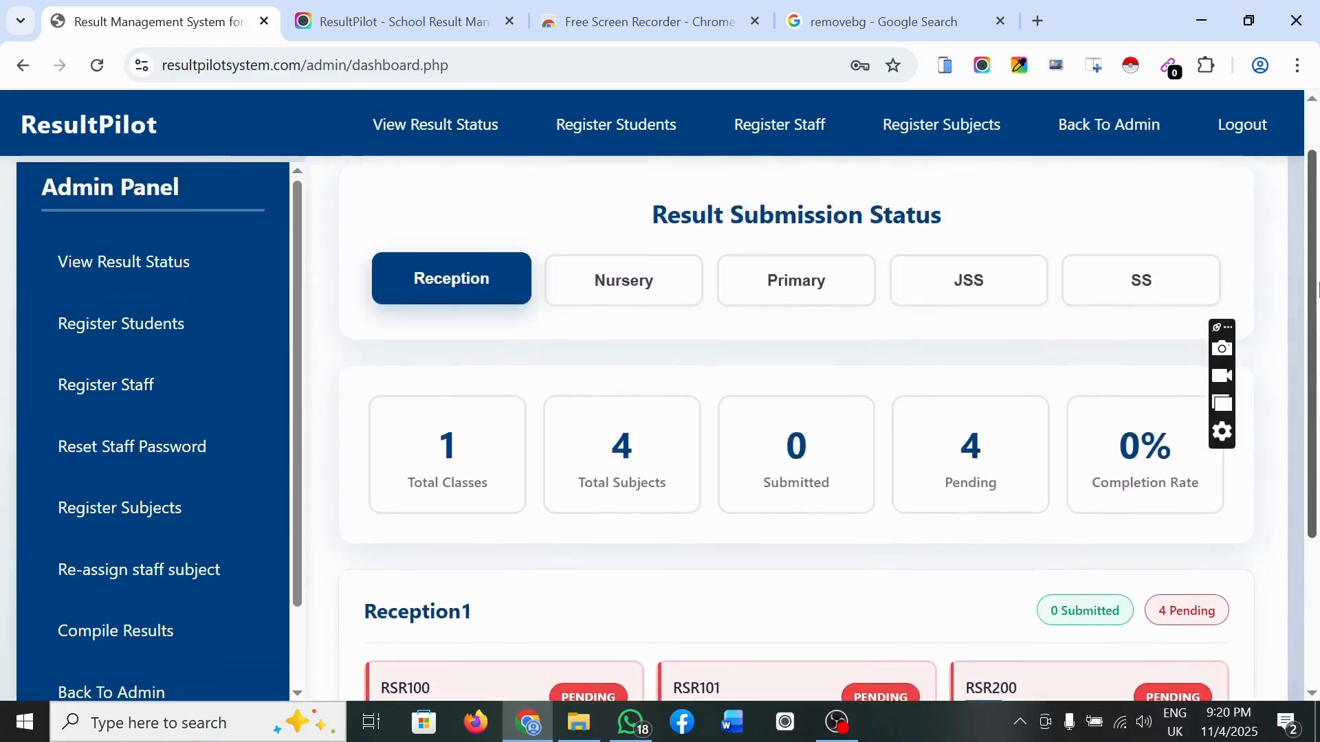
click(1143, 294)
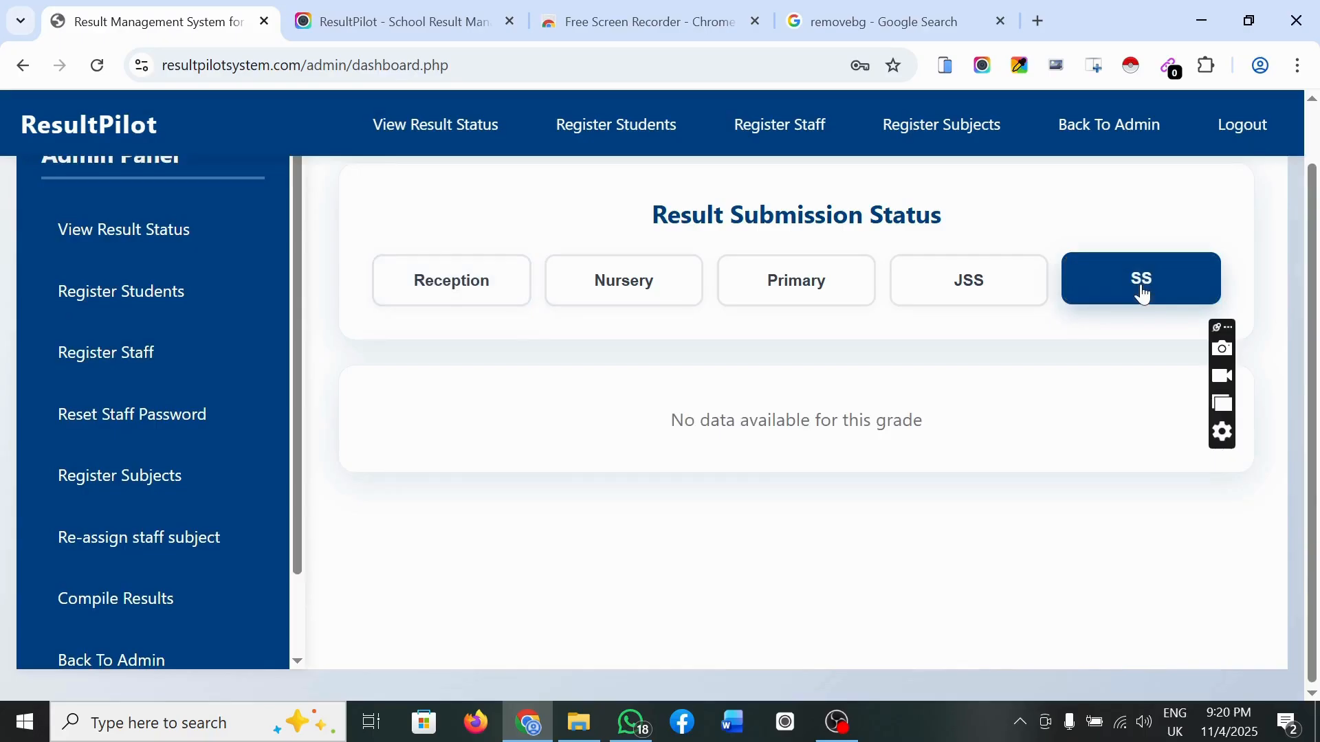
click(961, 290)
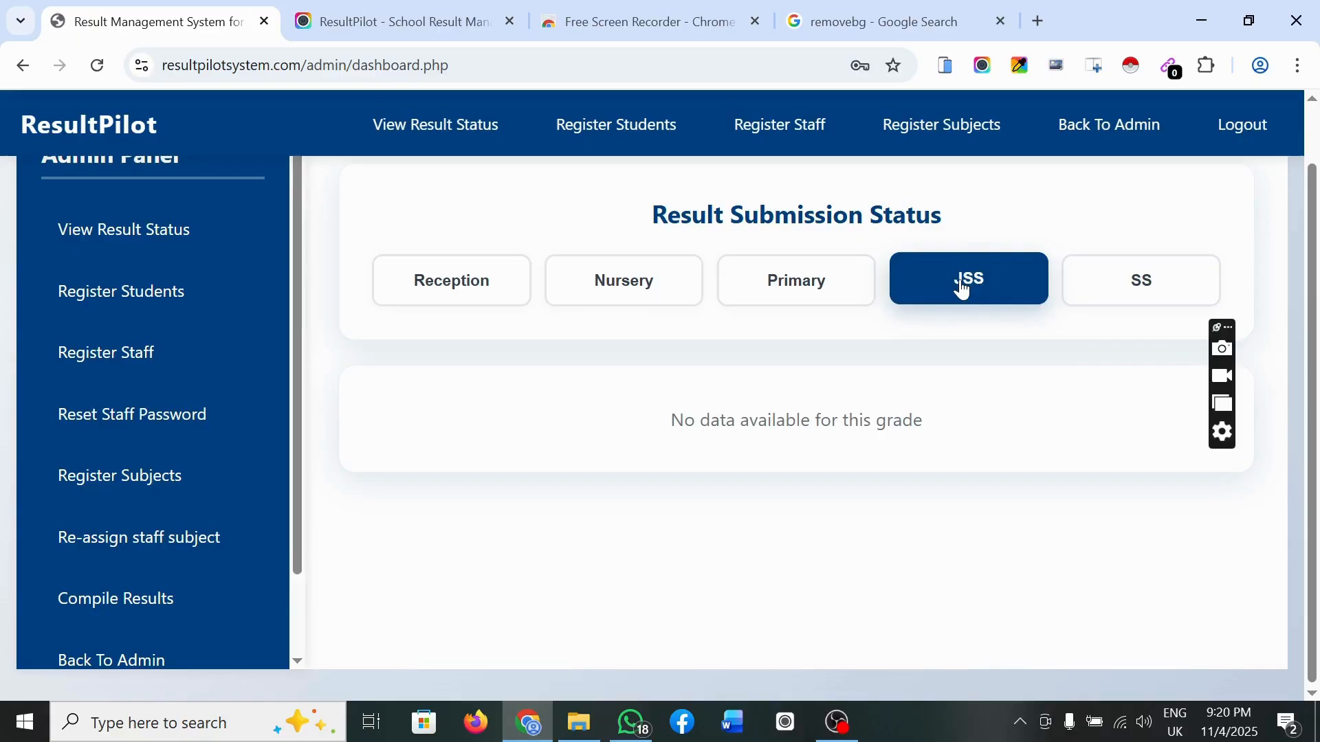
click(470, 287)
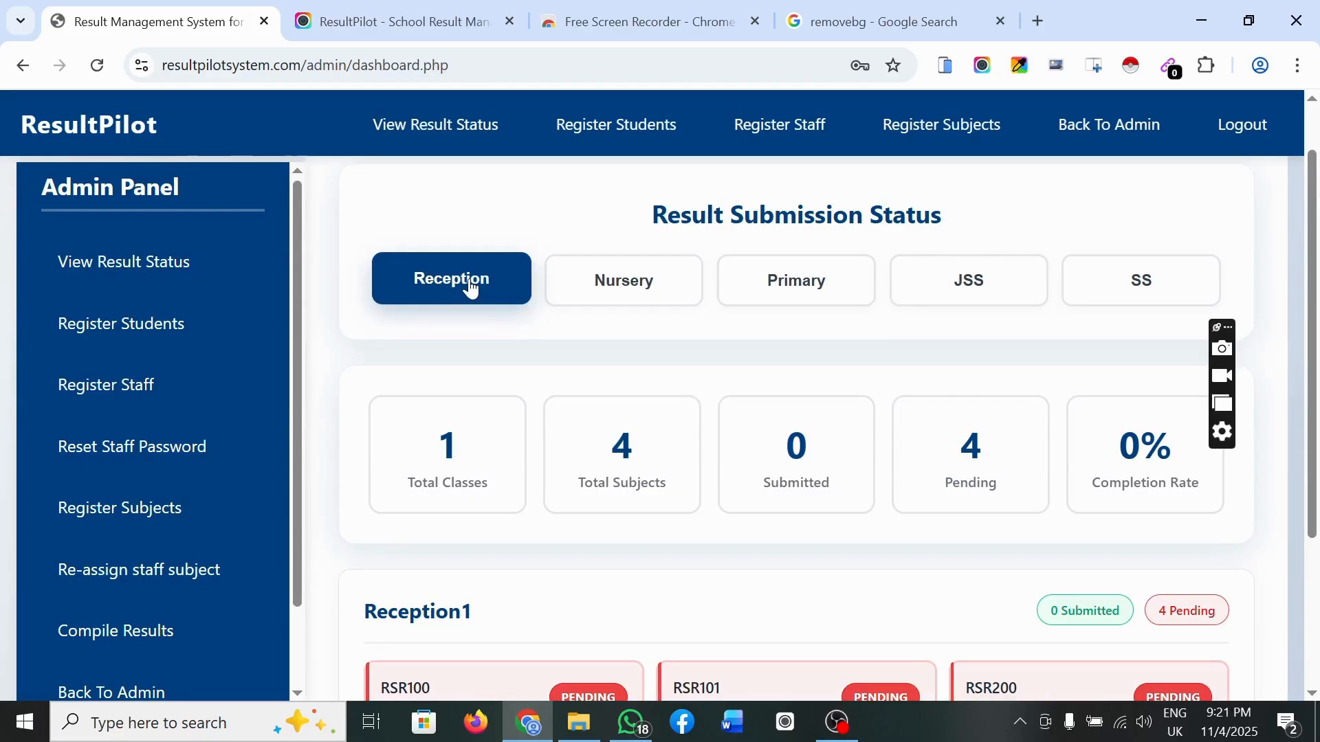
drag(1315, 227, 1317, 338)
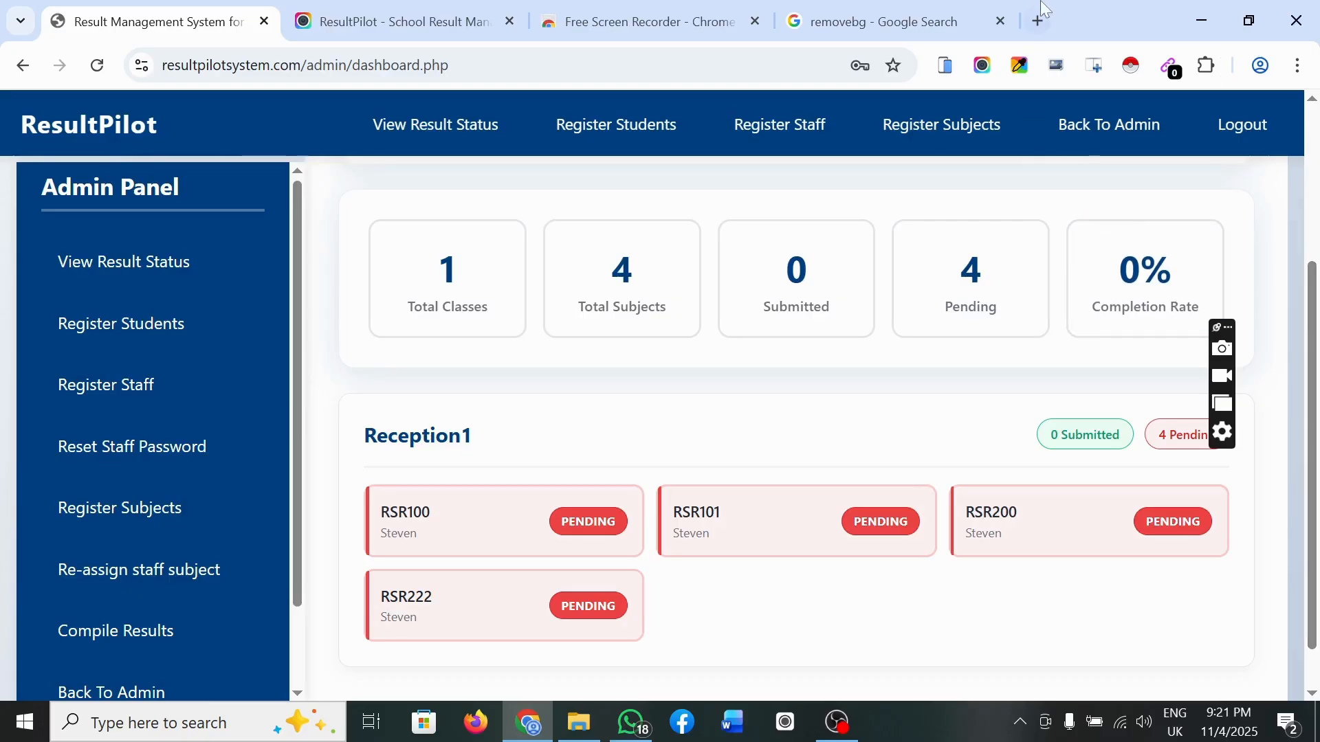
- In a new tab, go to the ResultPilot home page and then its Staff Login page
click(1039, 21)
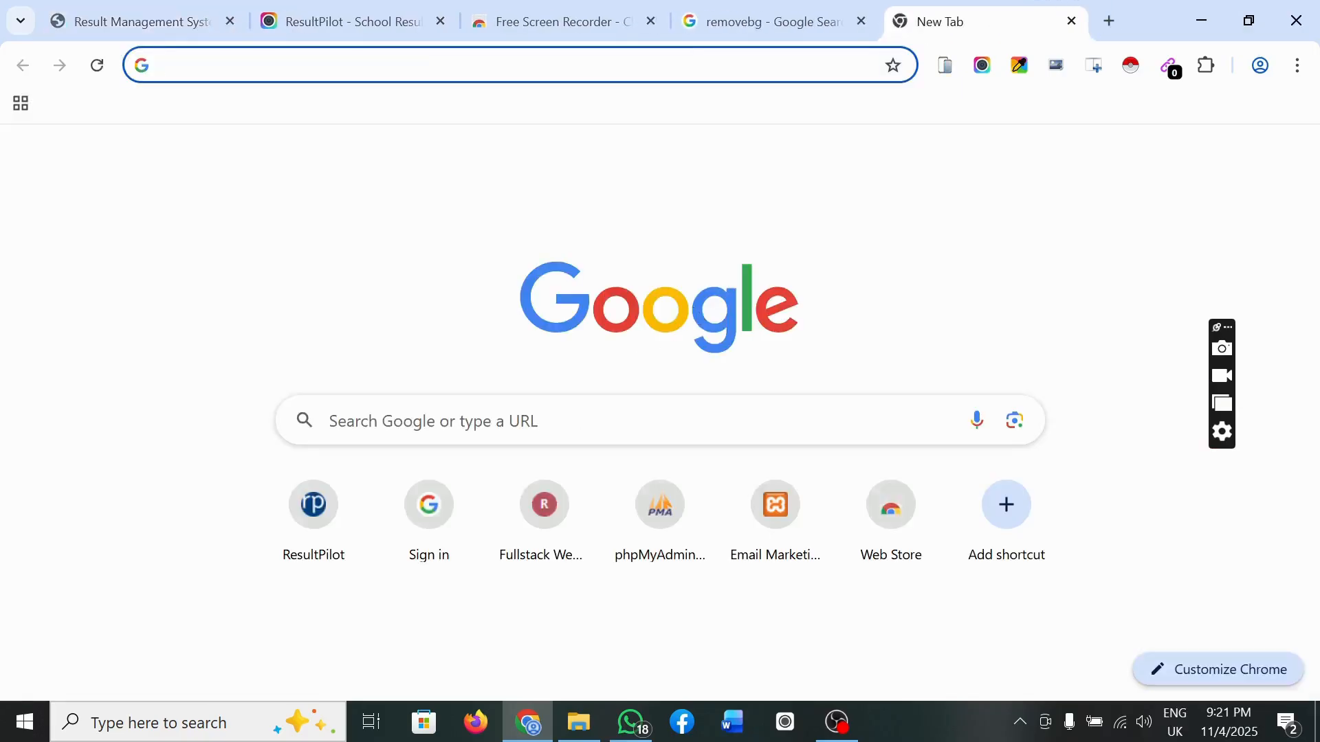
click(296, 552)
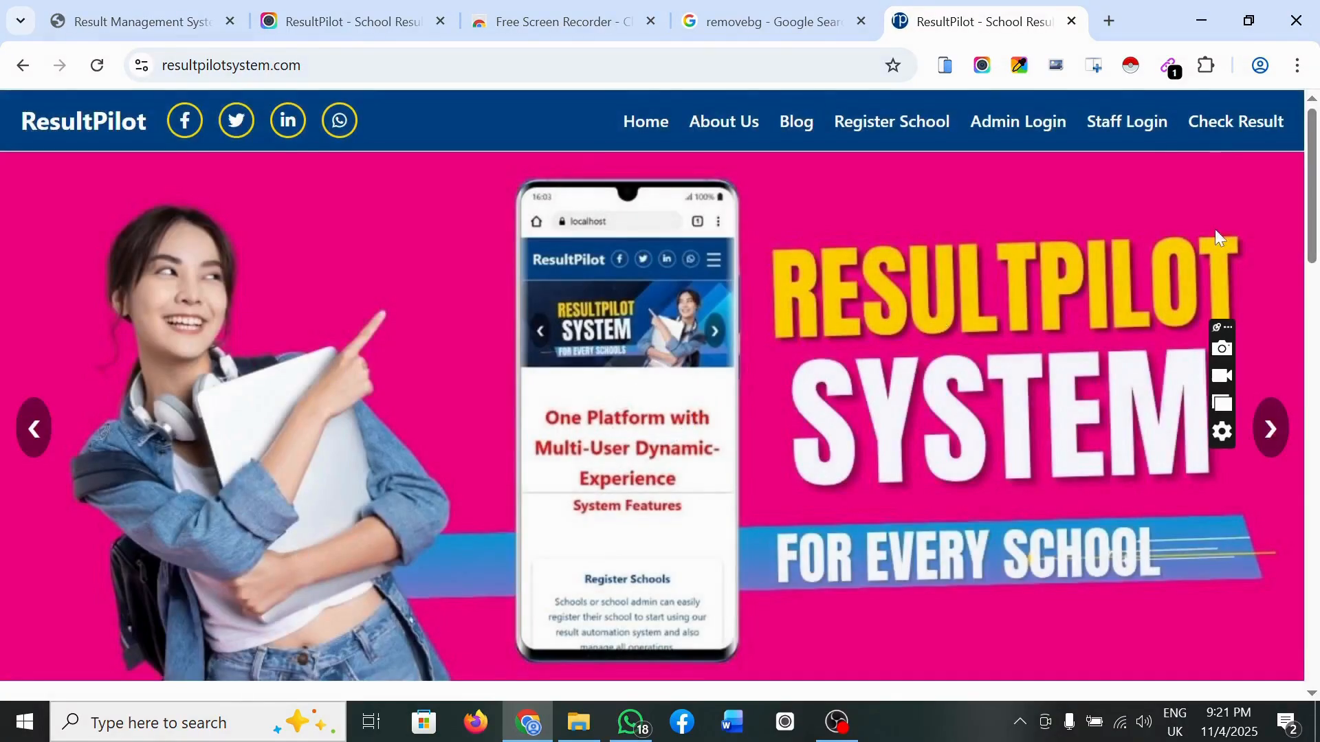
click(1123, 127)
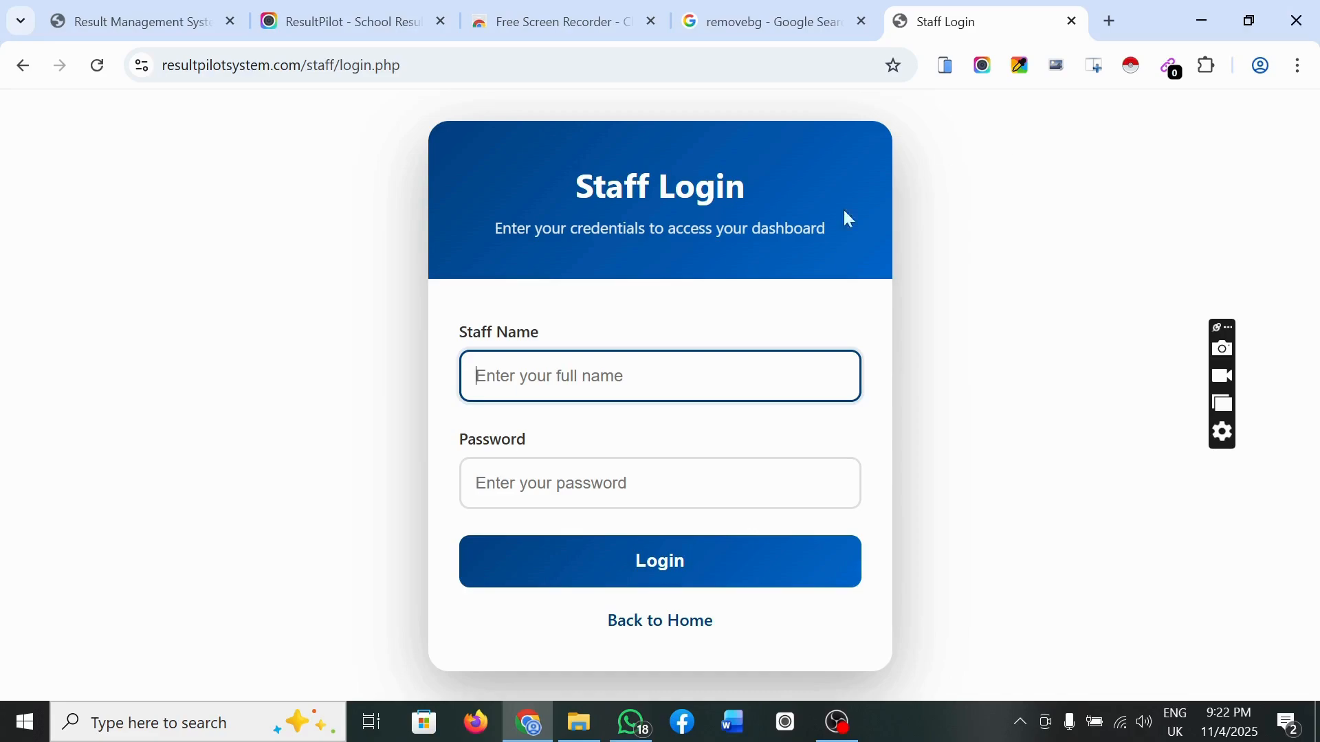
- Sign in with the saved staff name and password, then dismiss Chrome's password warning
click(584, 378)
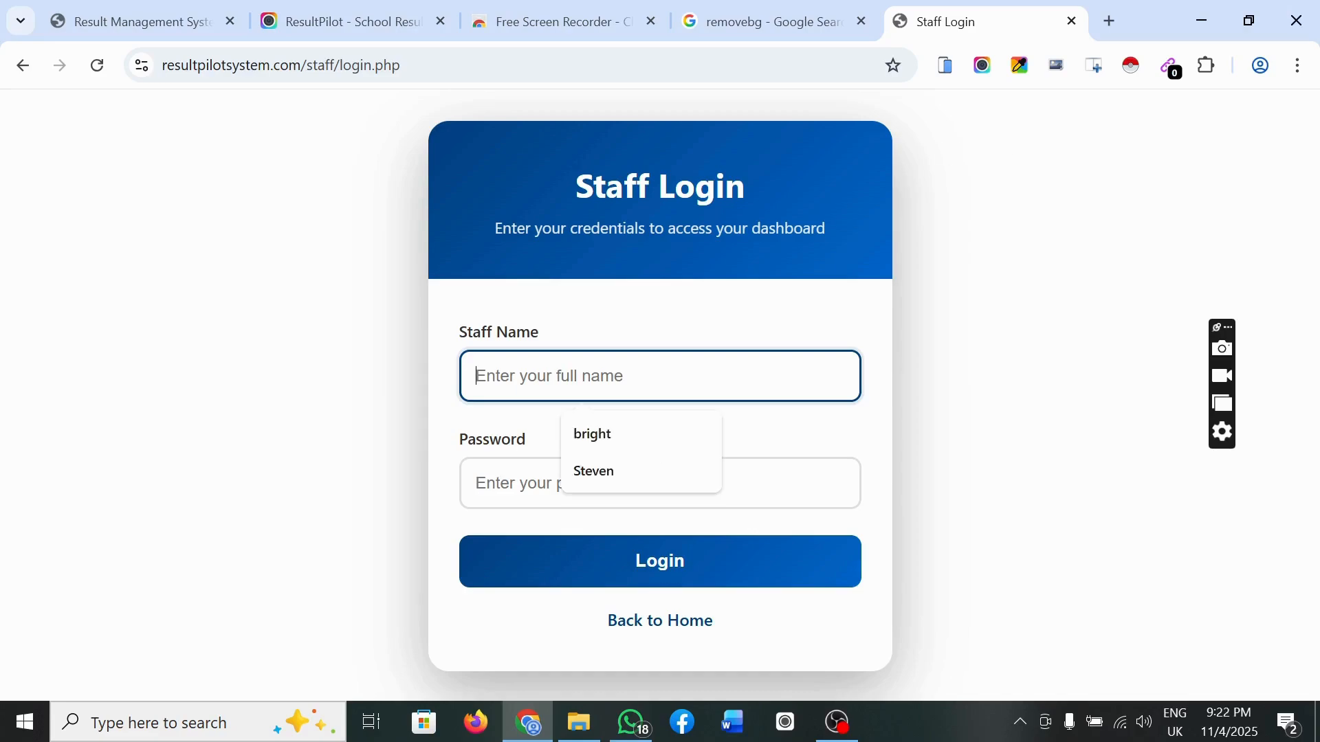
click(595, 471)
key(Return)
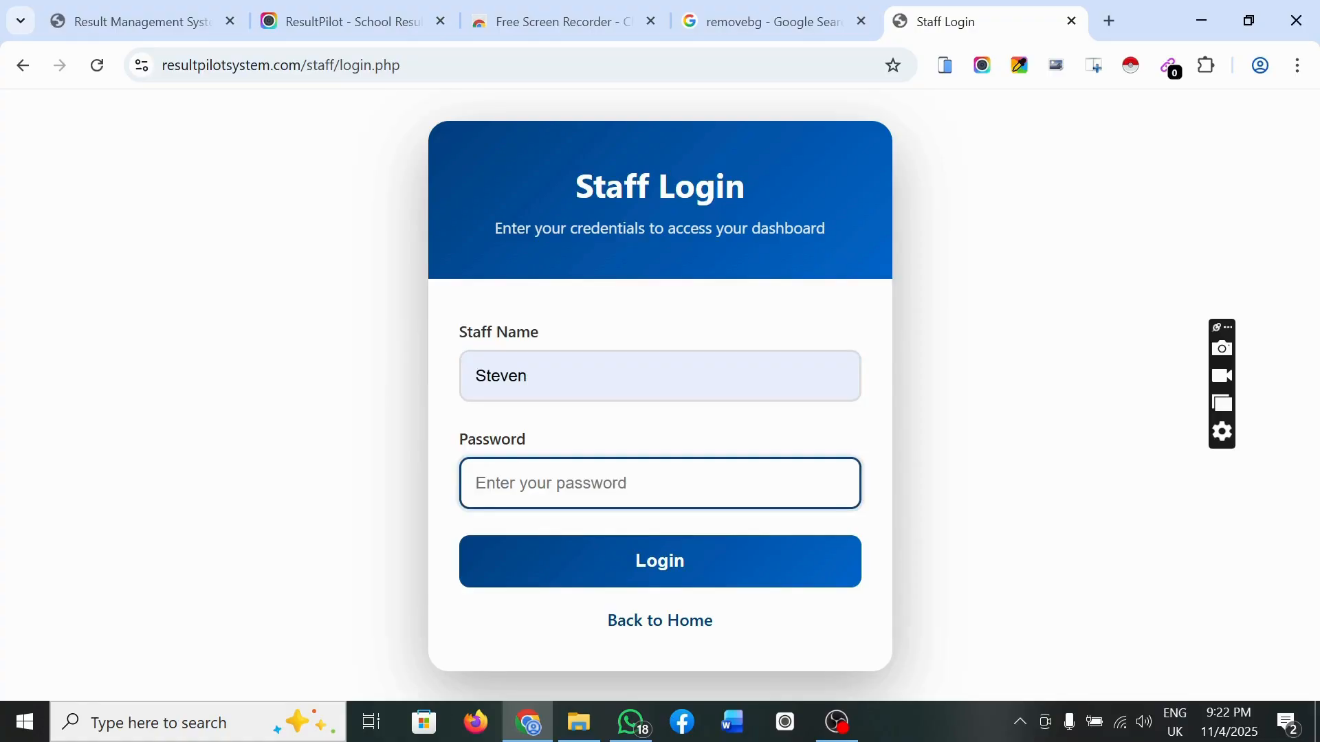
text(•)
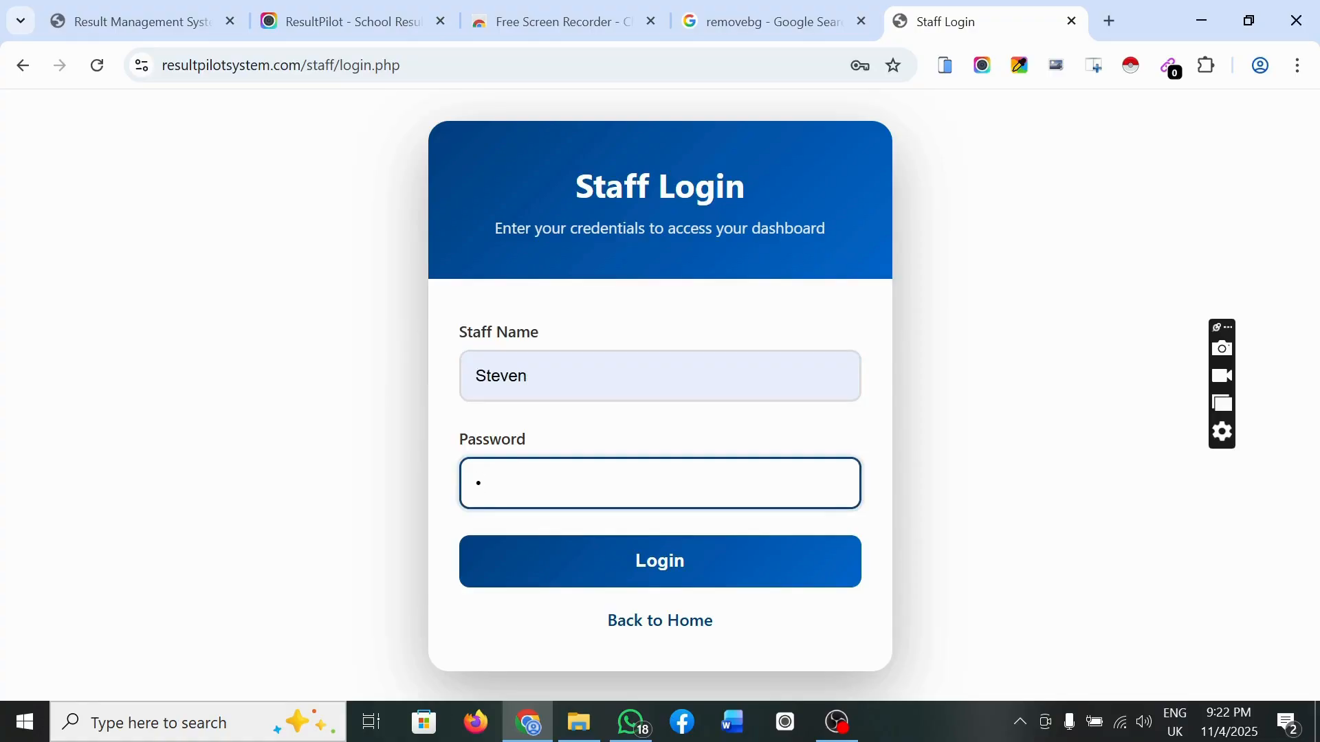
text(•••••)
click(643, 581)
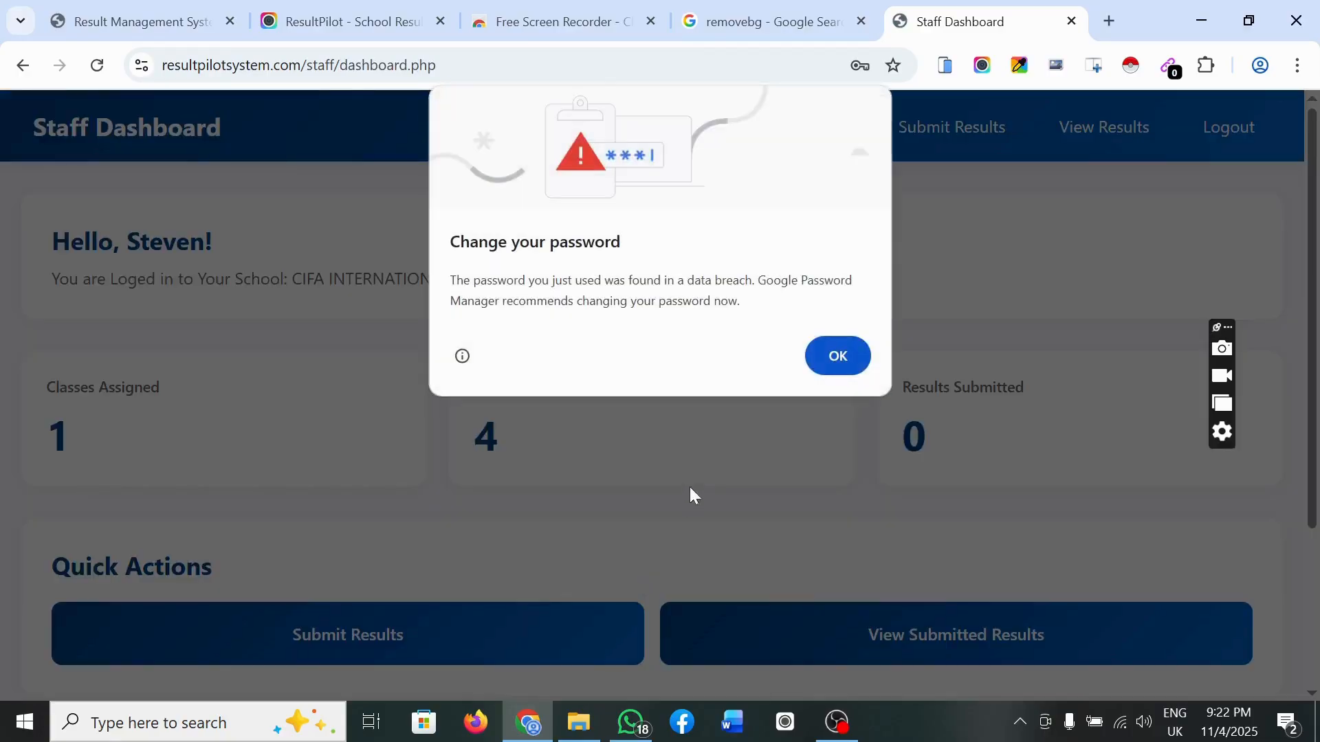
click(836, 356)
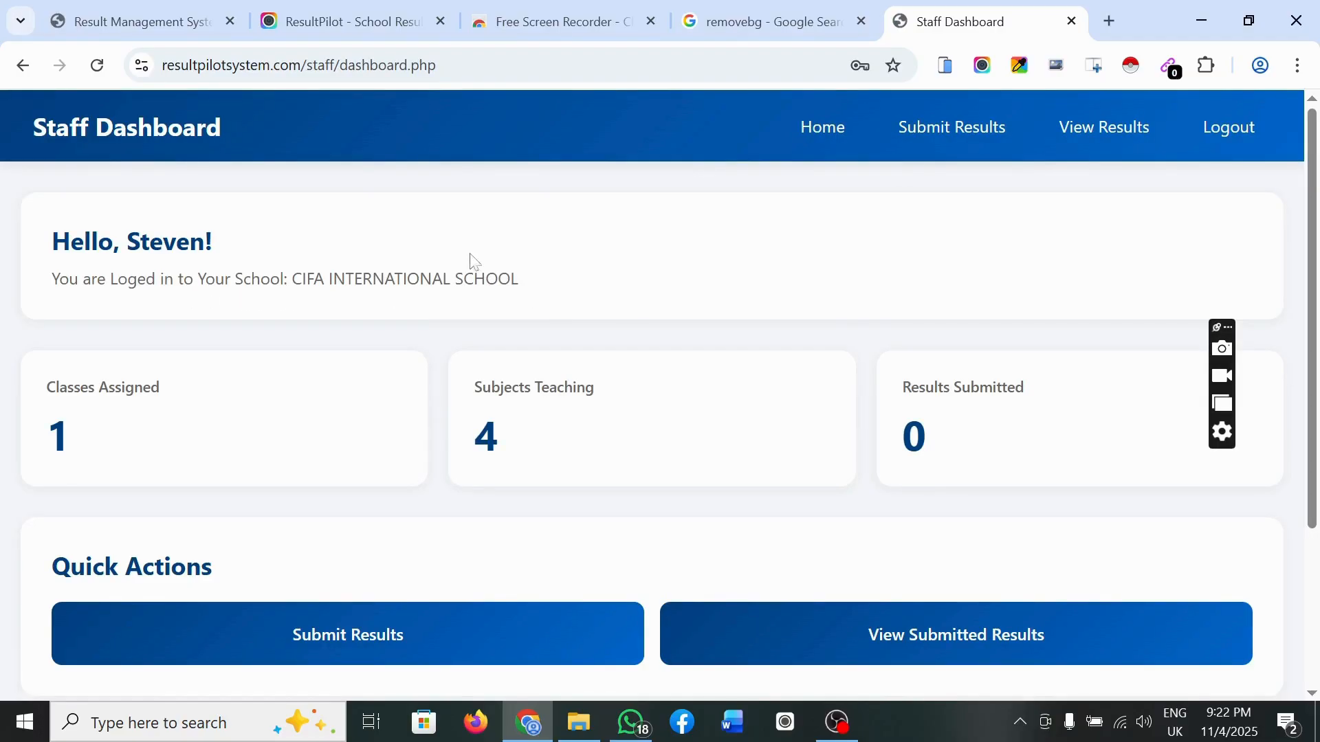
click(167, 26)
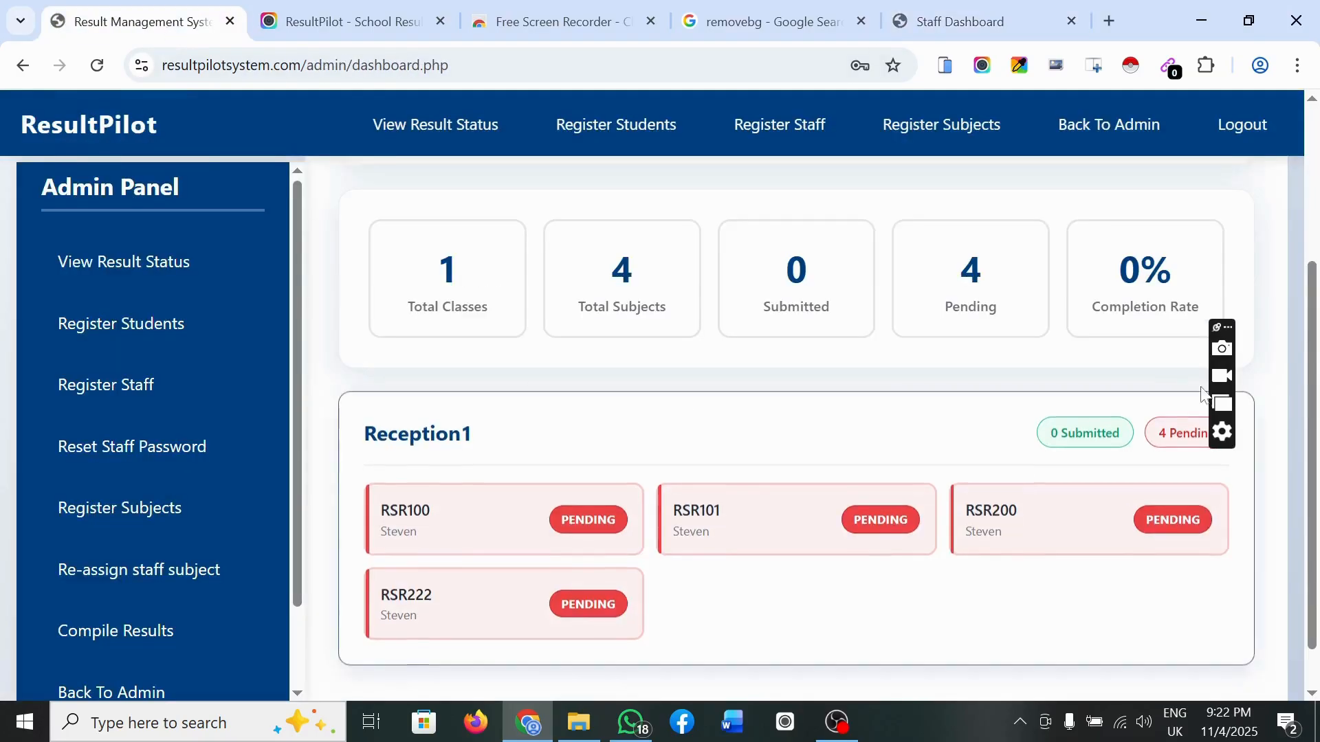
scroll(480, 270, up, 3)
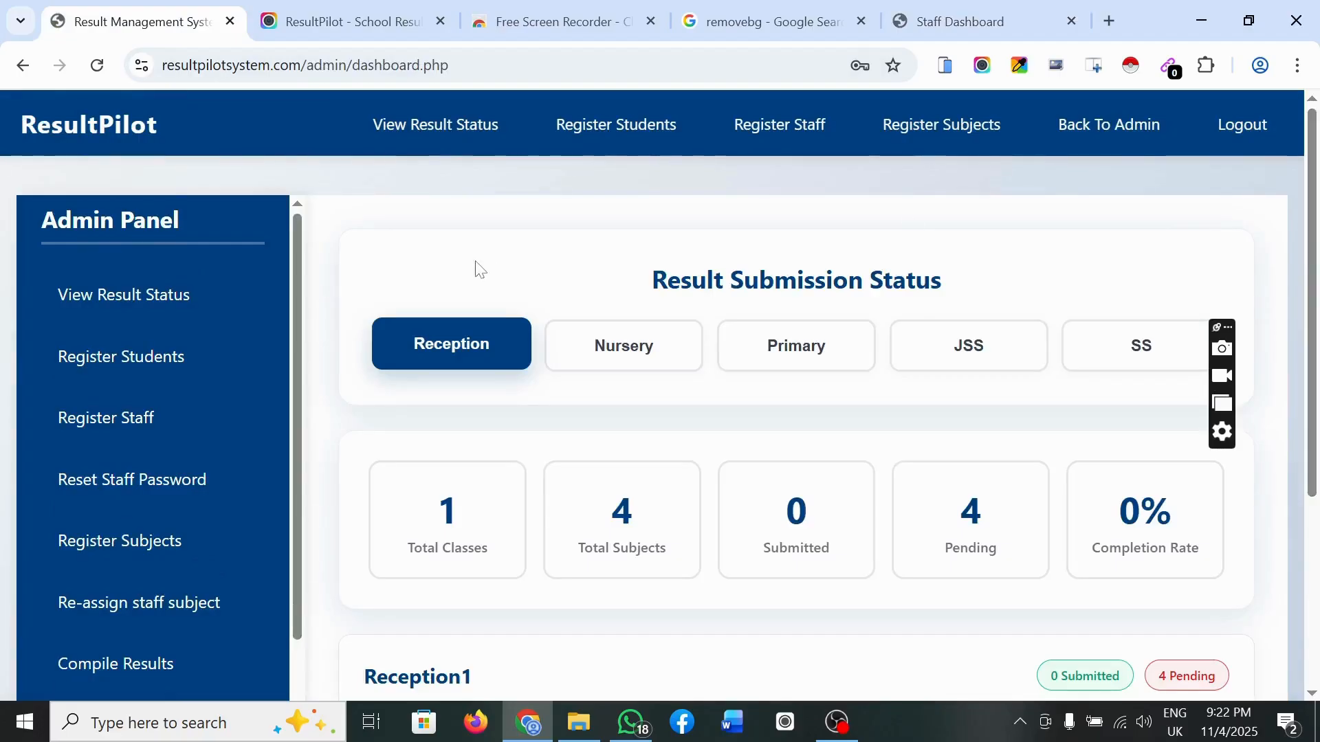
click(1128, 134)
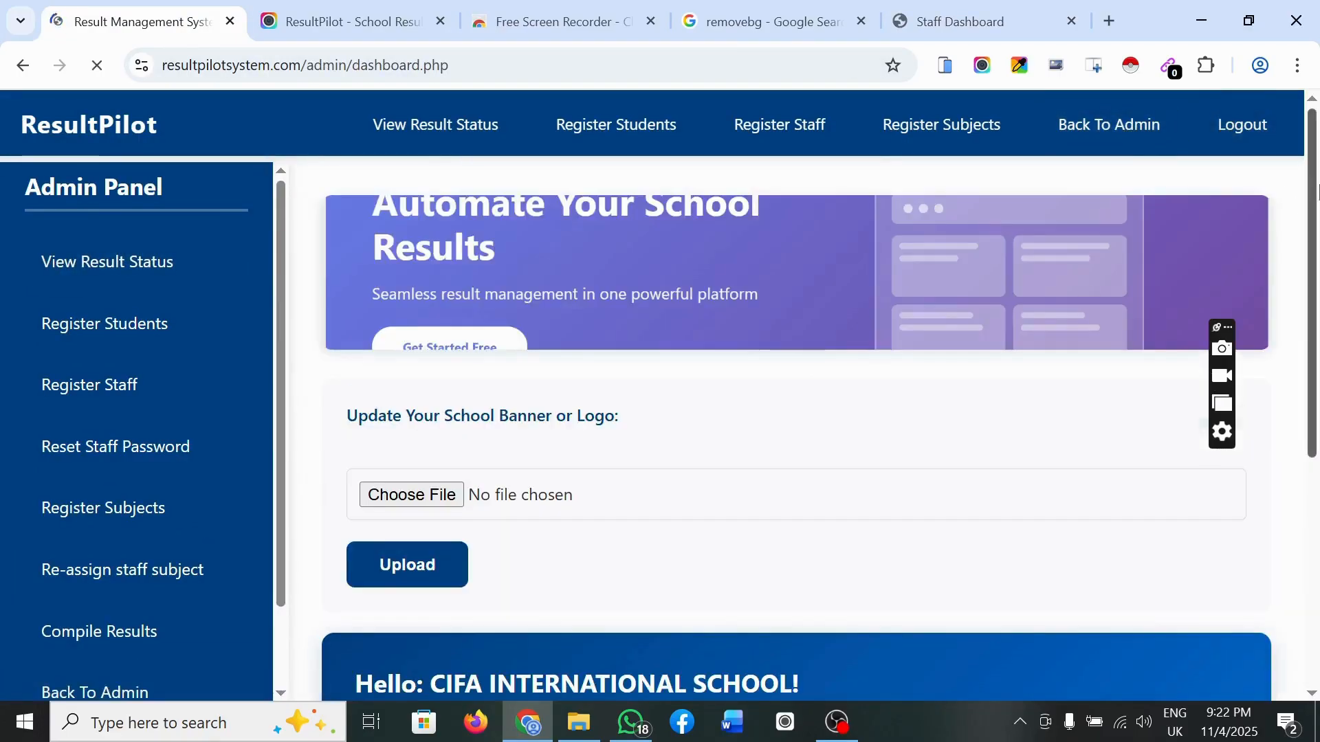
scroll(1317, 189, down, 3)
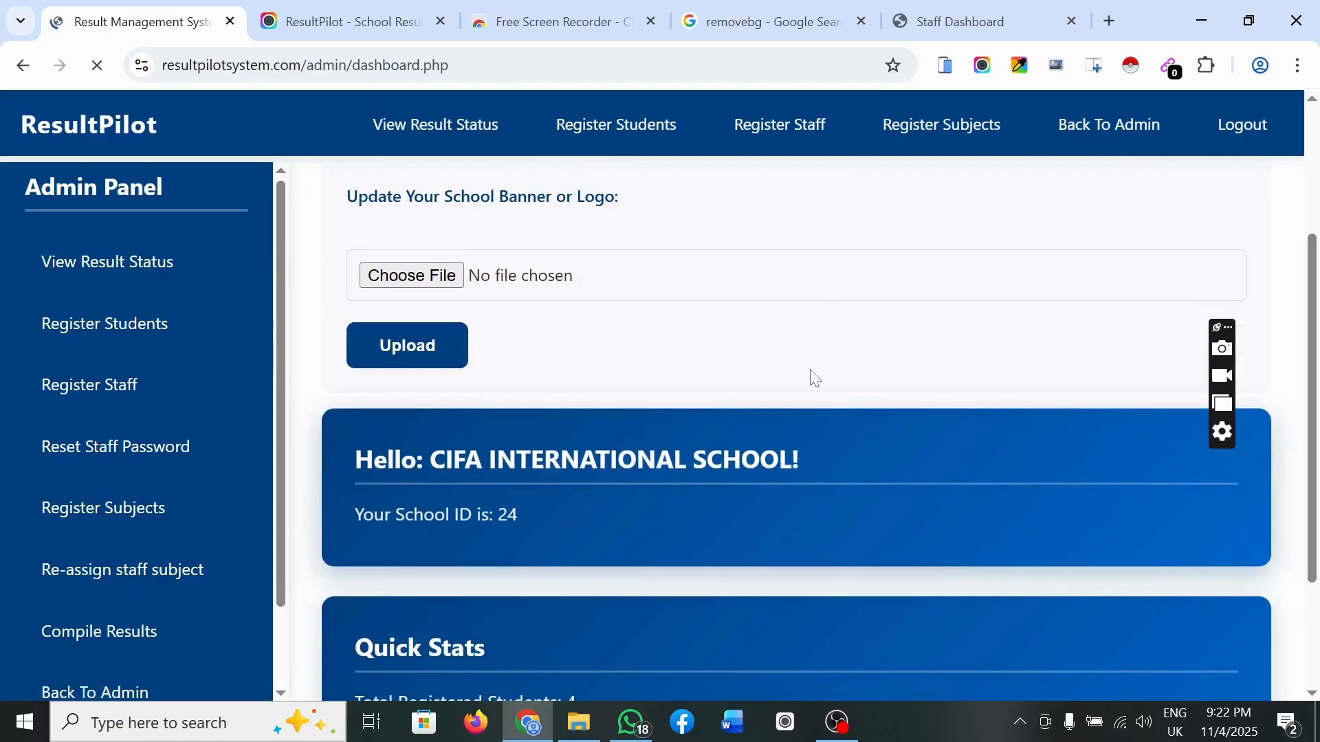
click(950, 24)
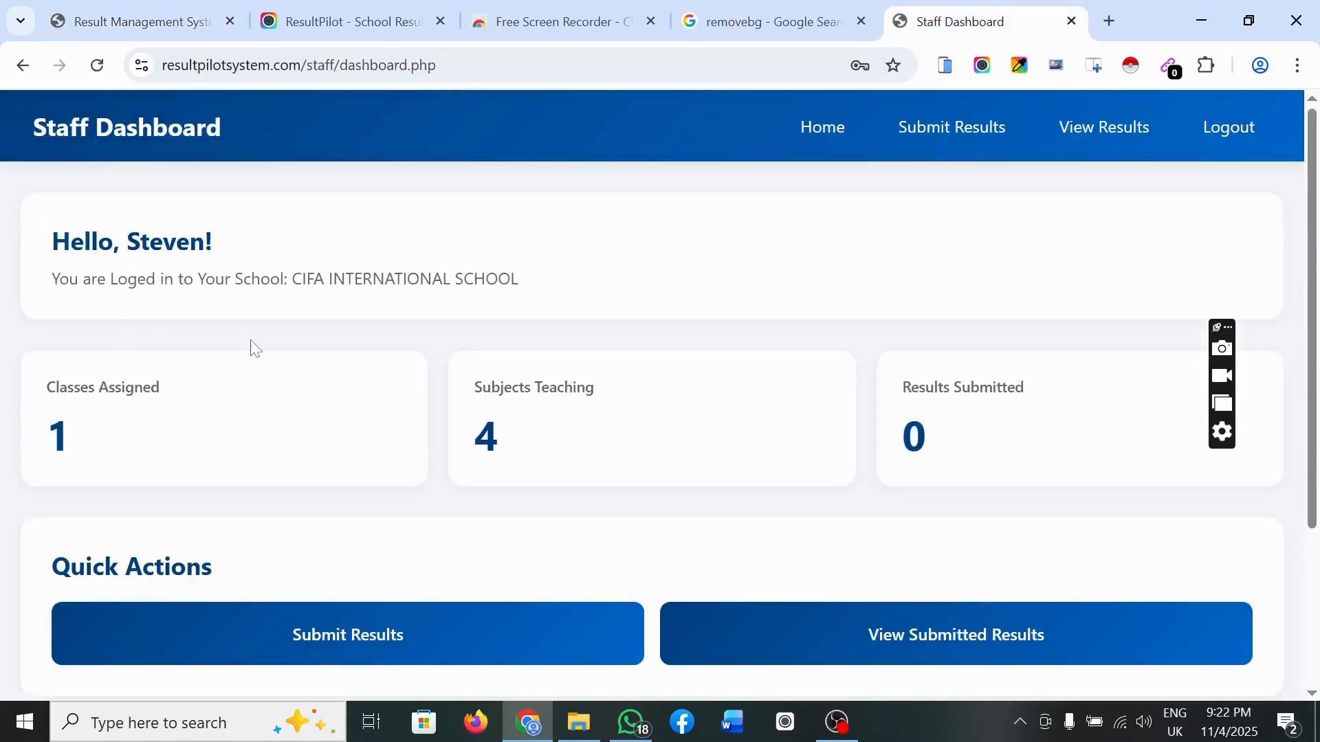
drag(293, 278, 524, 292)
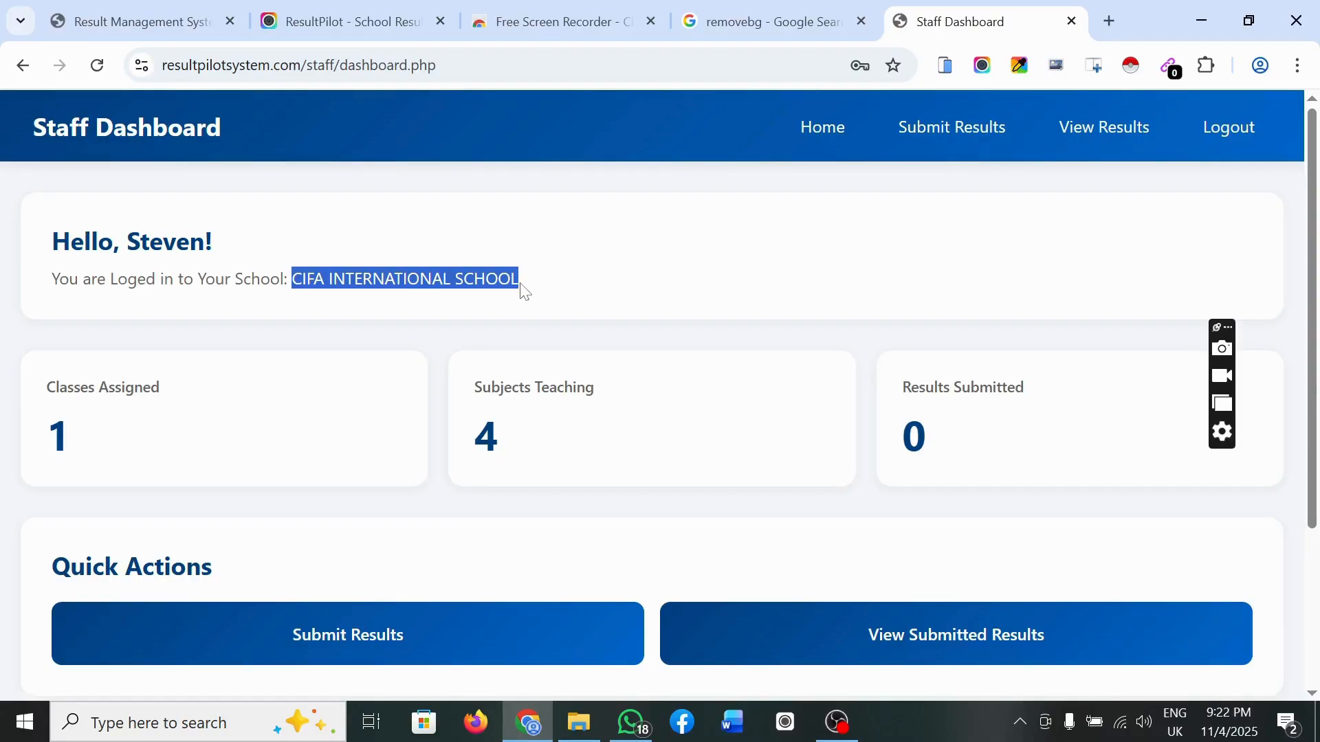
click(853, 261)
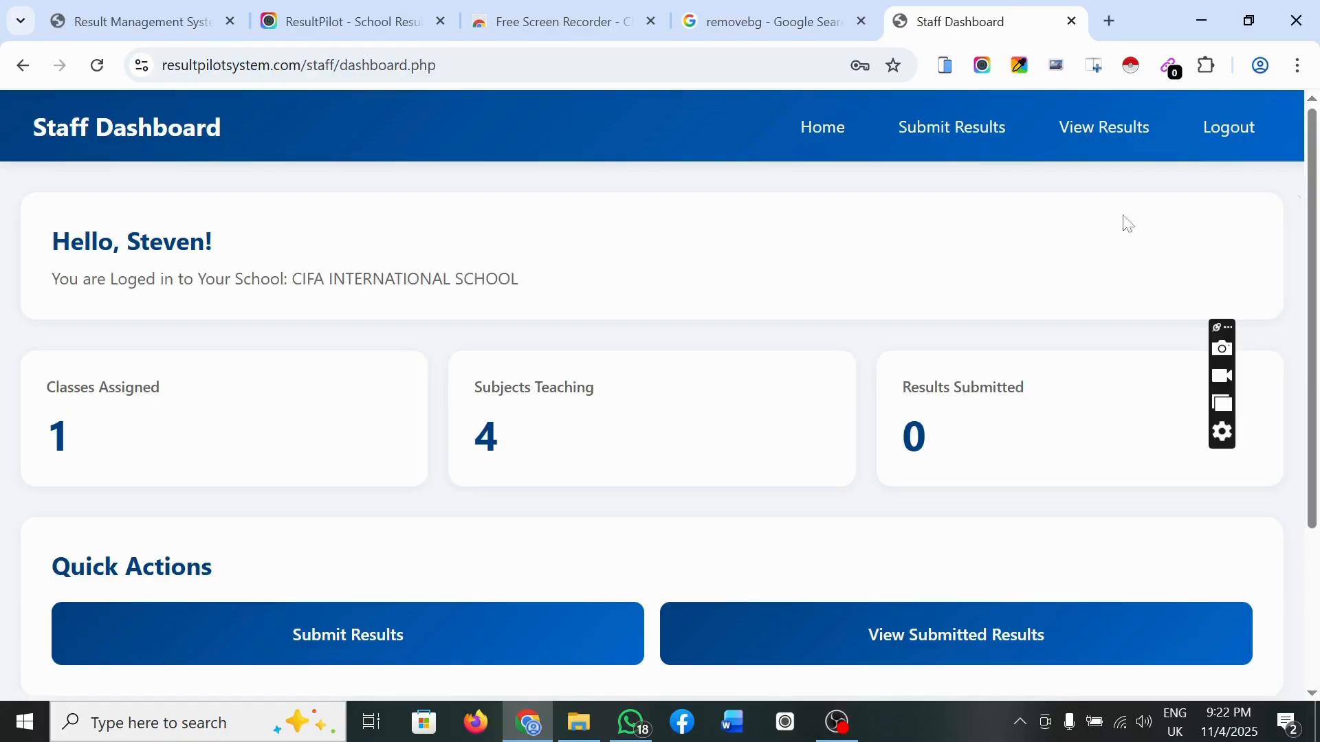
drag(1318, 197, 1319, 354)
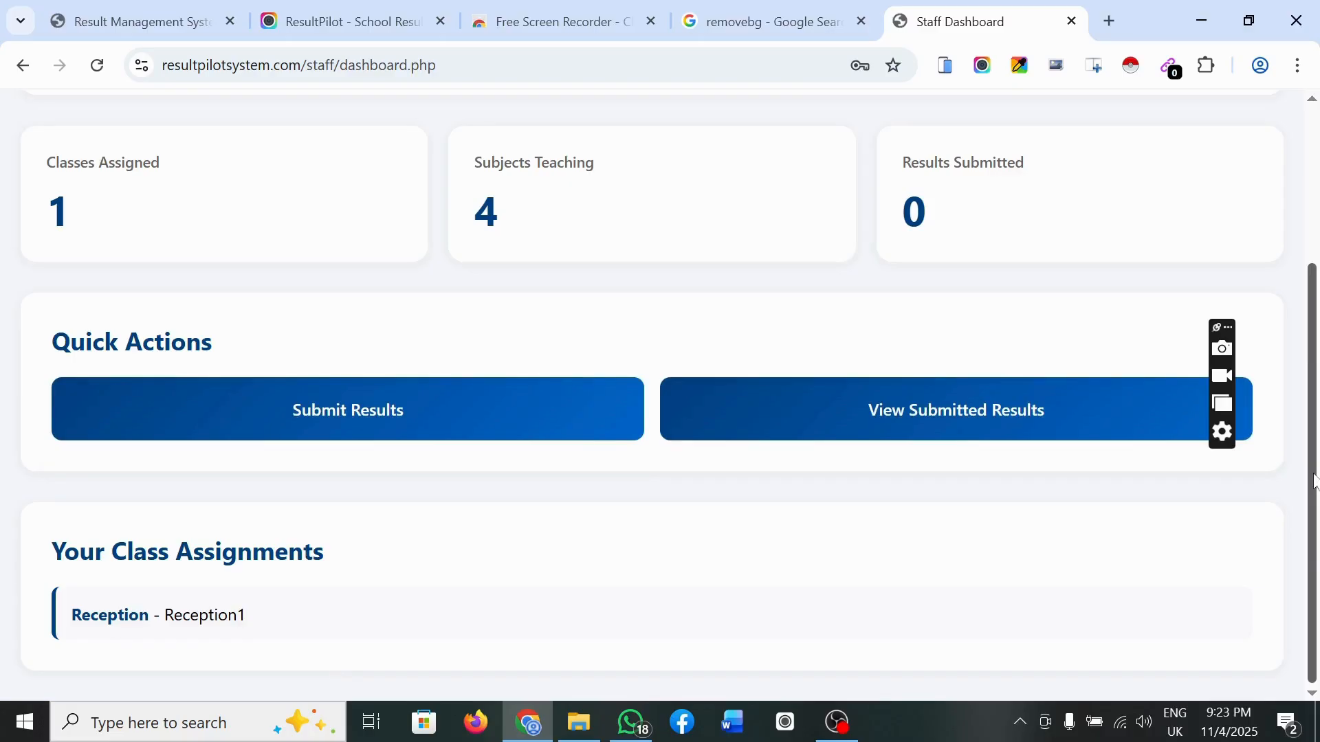
scroll(1317, 362, down, 1)
- On Submit Results, choose grade Reception, class level Reception1 and subject RSR100
click(311, 415)
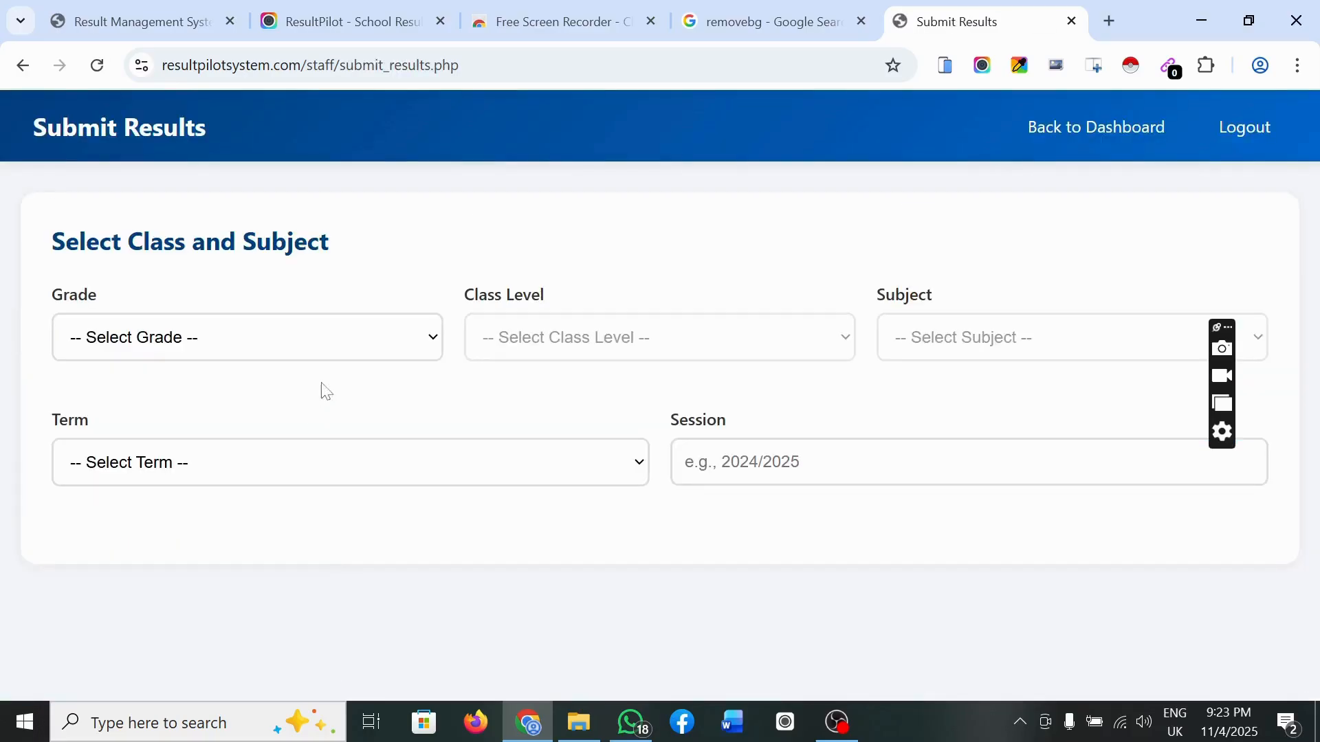
click(366, 347)
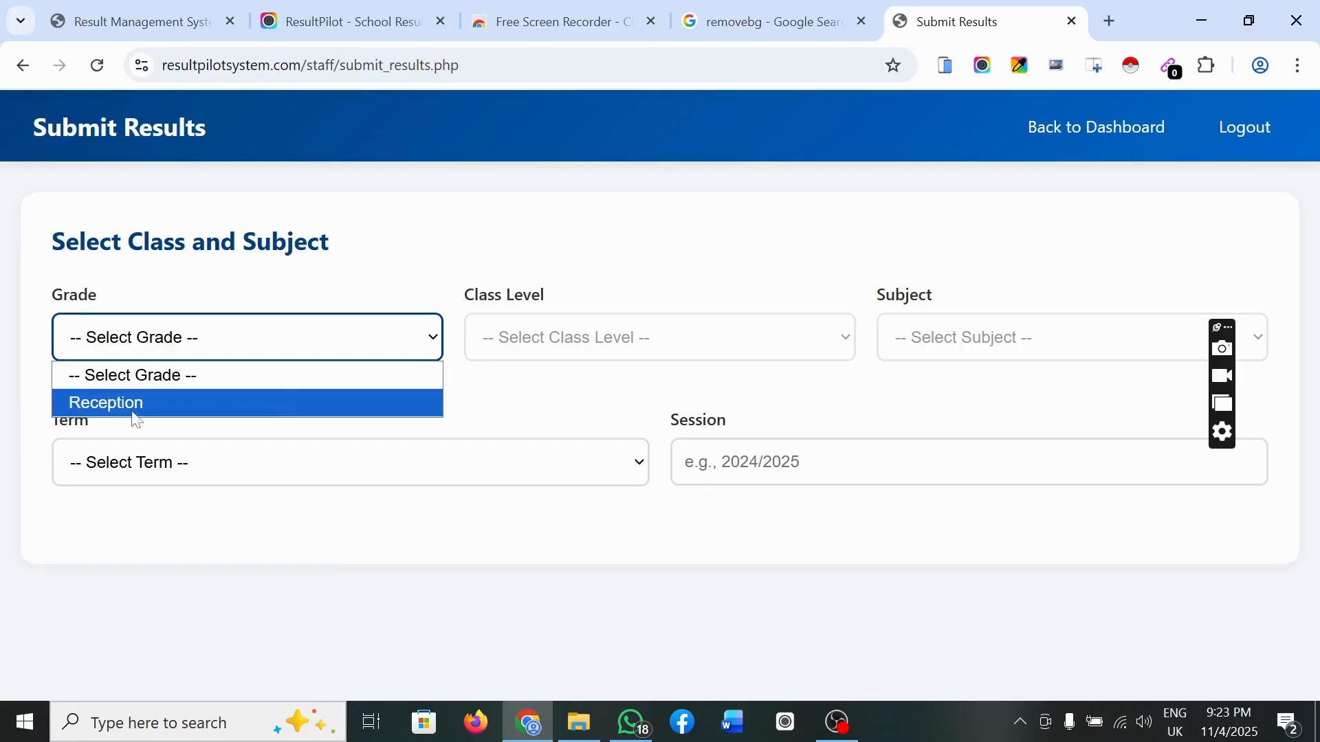
click(87, 406)
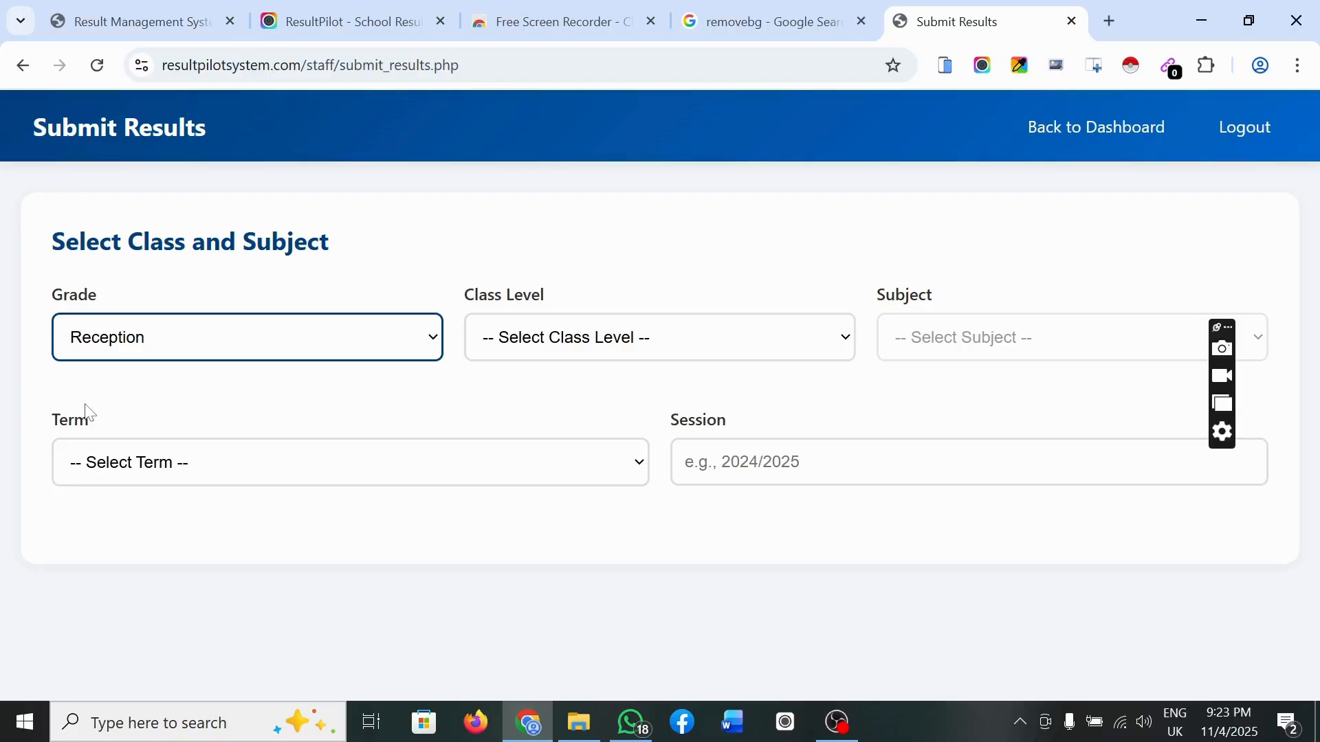
click(228, 339)
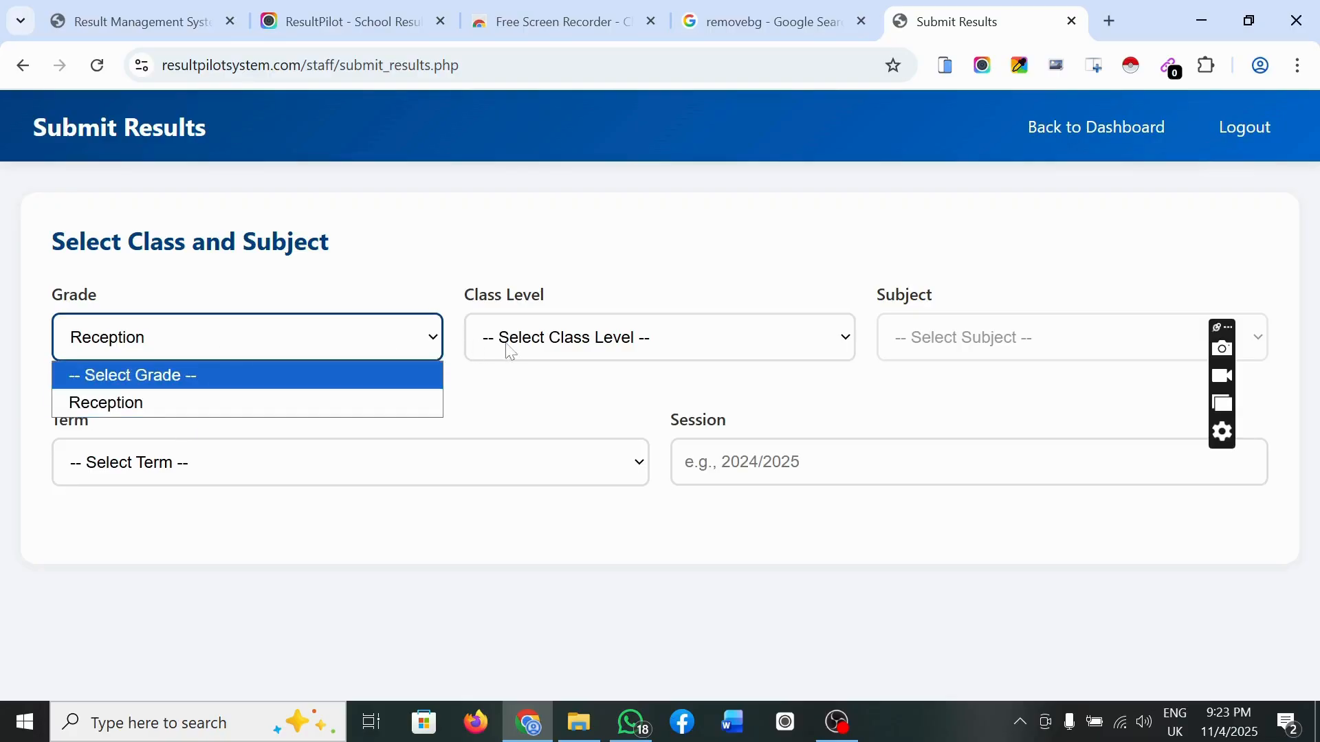
click(603, 336)
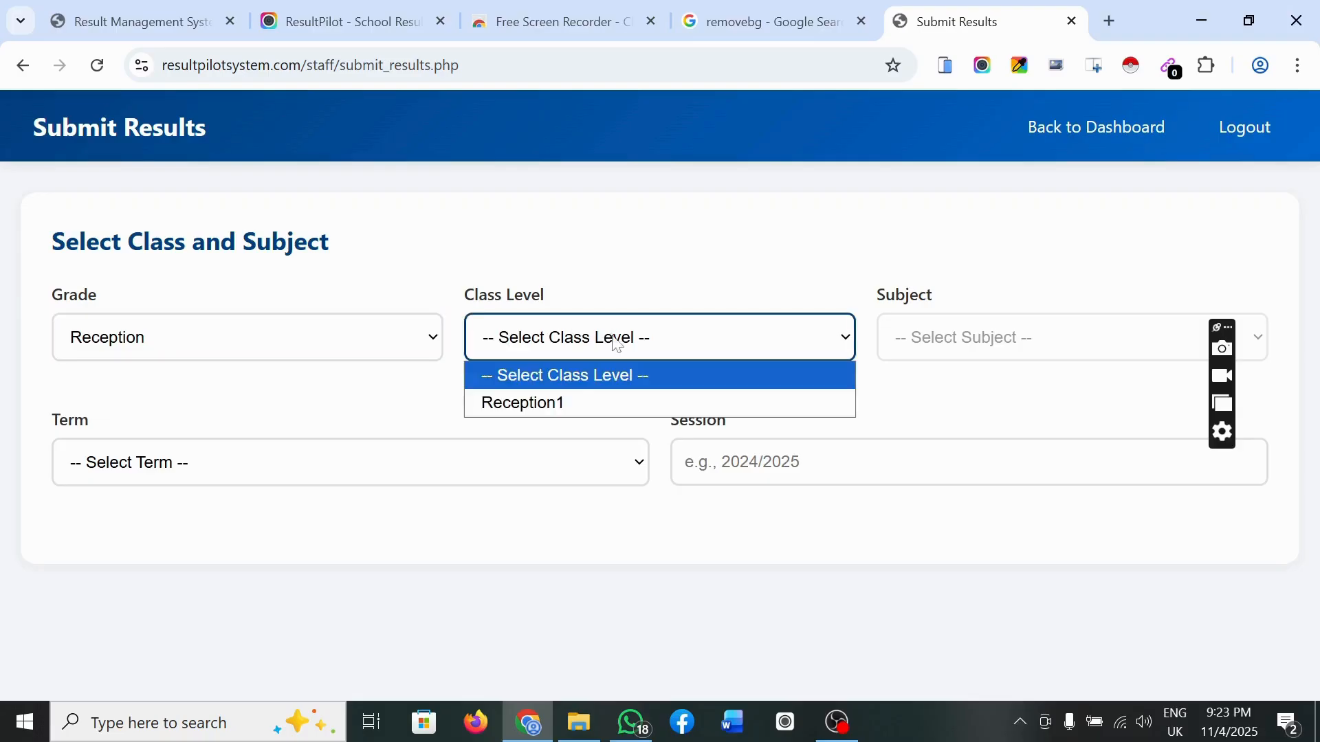
click(554, 406)
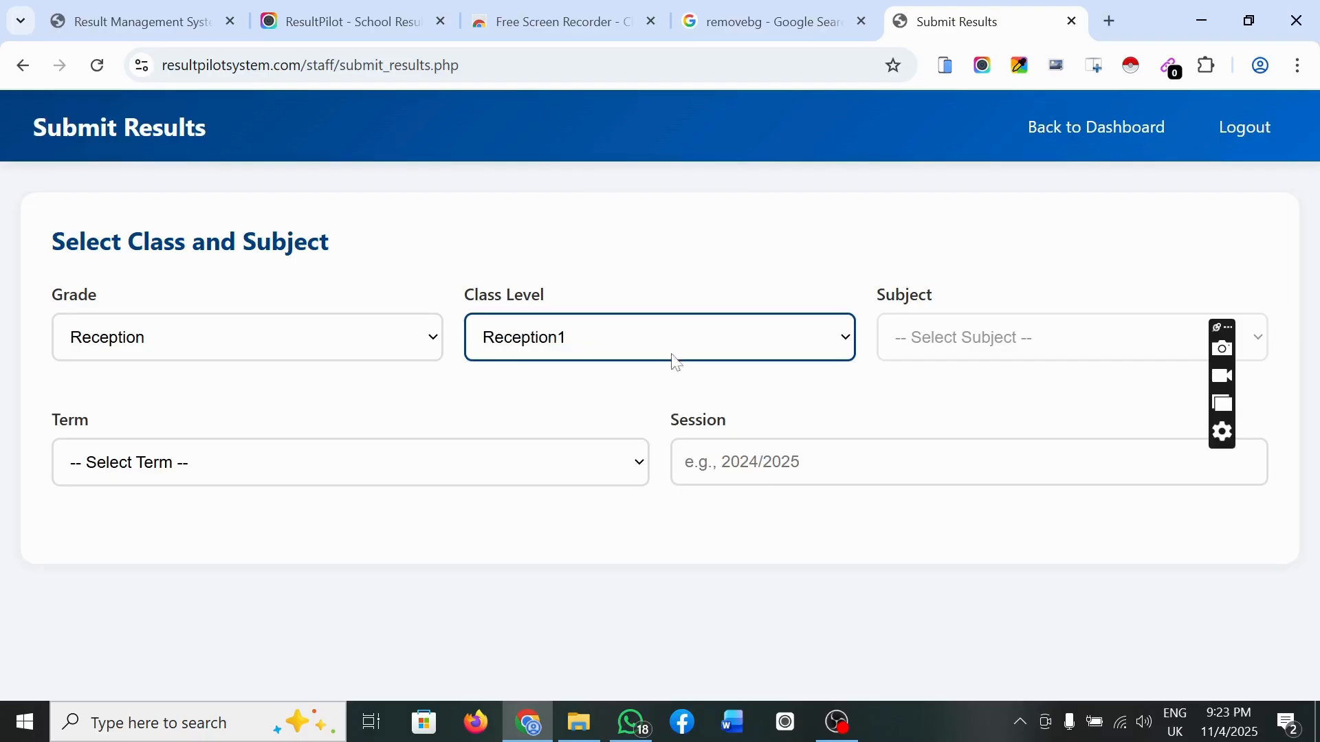
click(960, 350)
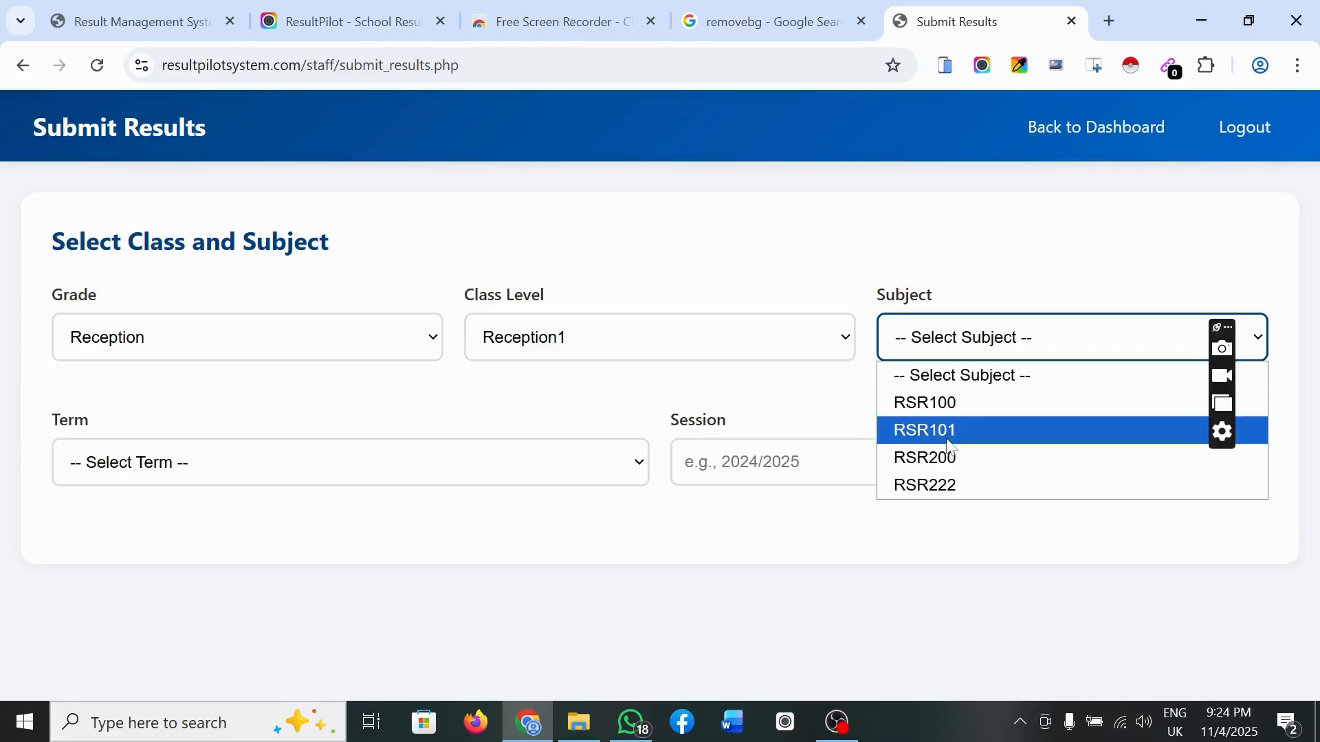
click(919, 411)
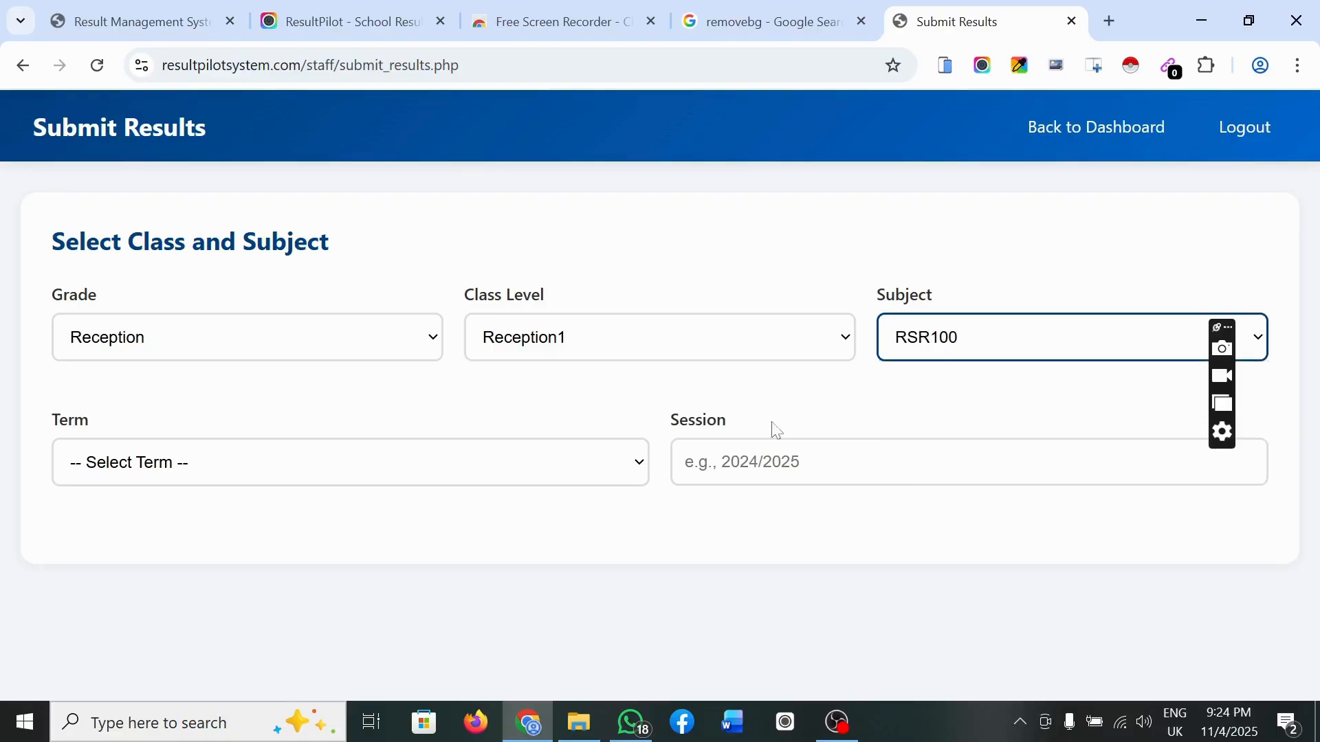
- Choose First Term and enter session 2025/2026 to load the students
click(275, 465)
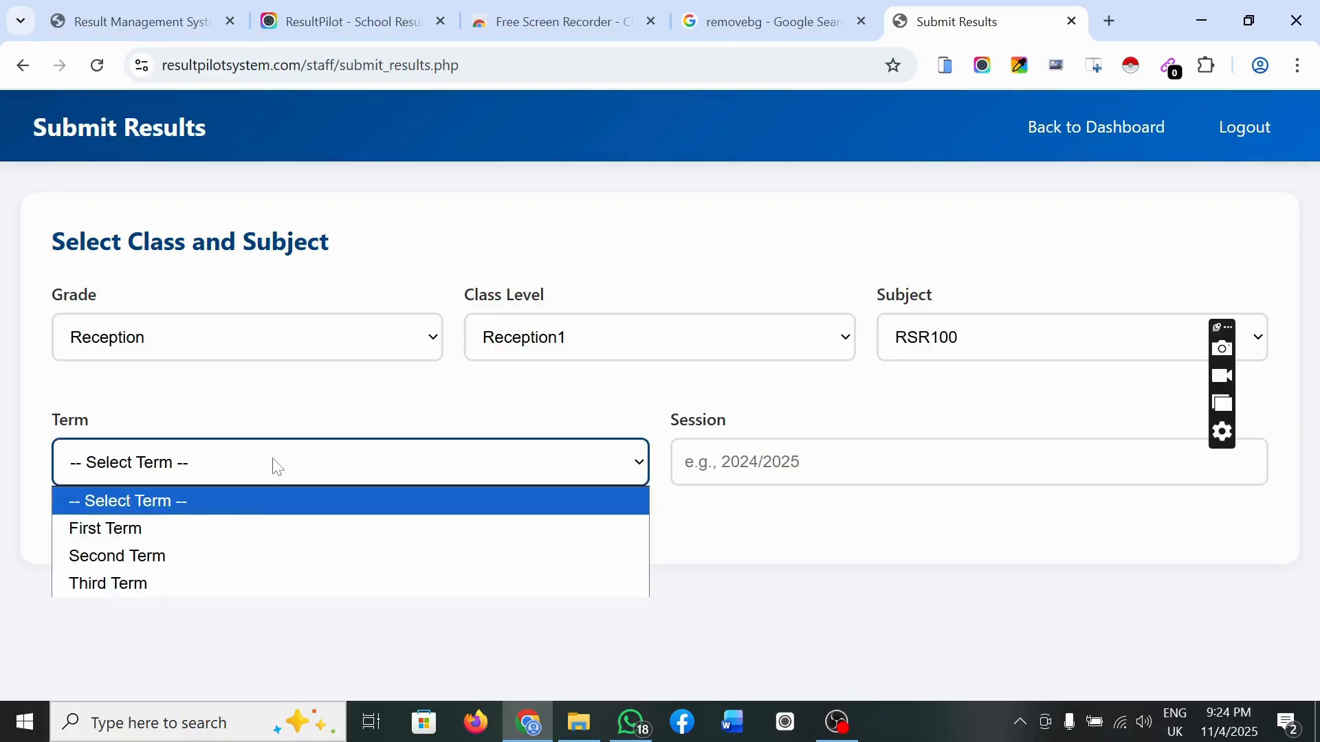
click(165, 536)
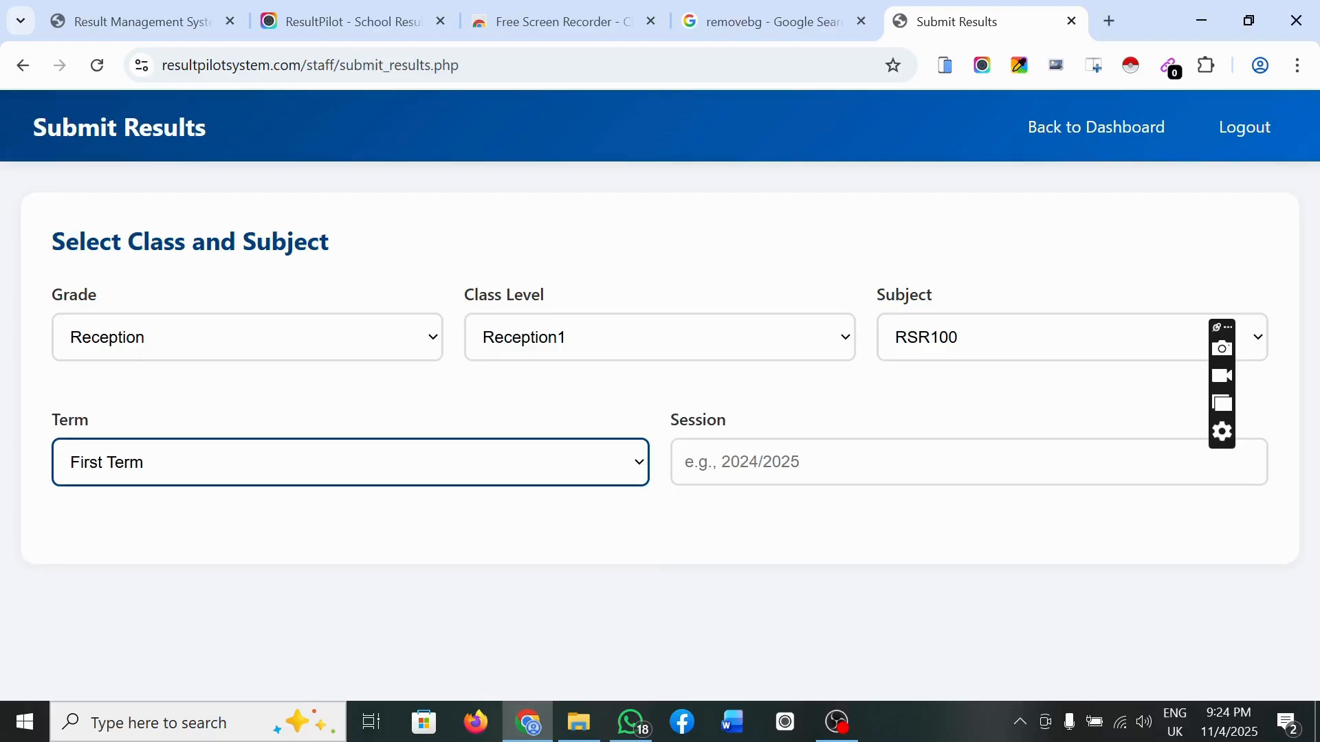
click(797, 463)
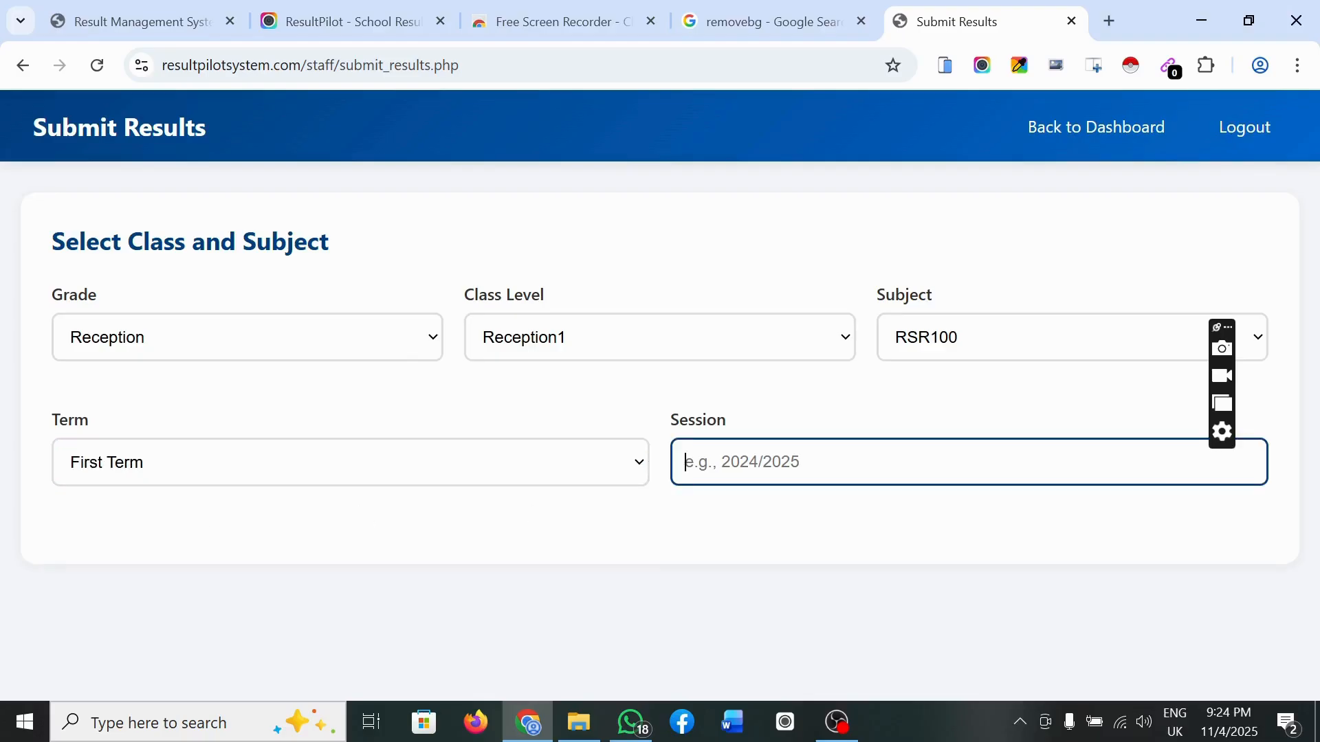
text(2025/2026)
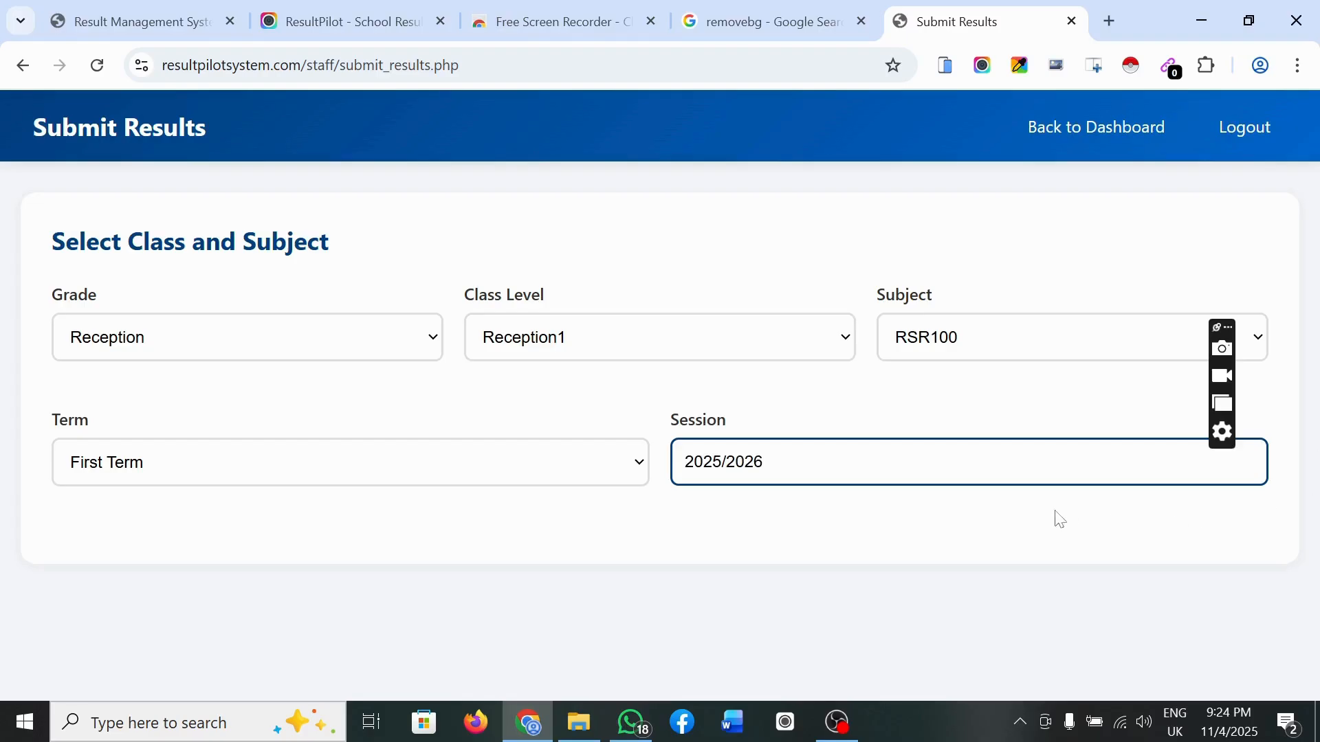
key(Return)
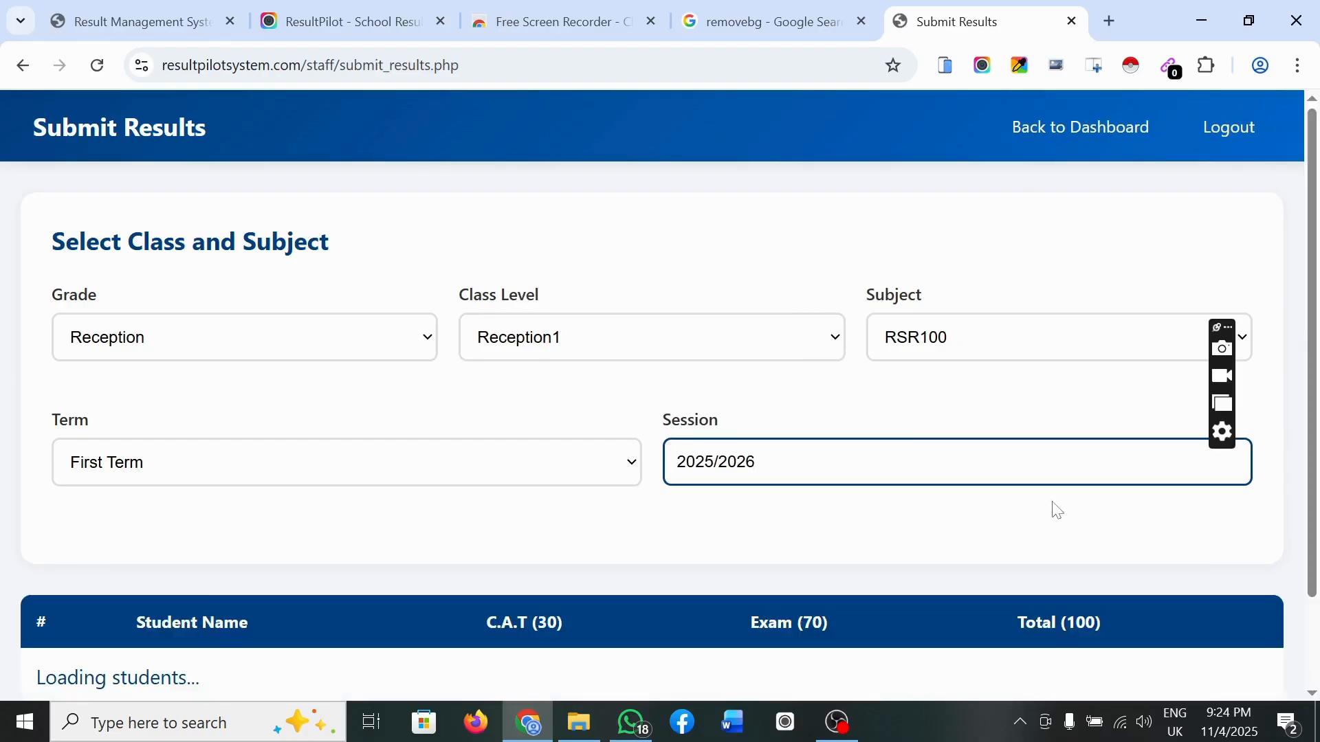
- Scroll down to the four Reception1 students, highlighting their rows and then deselecting them
drag(1315, 347, 1318, 587)
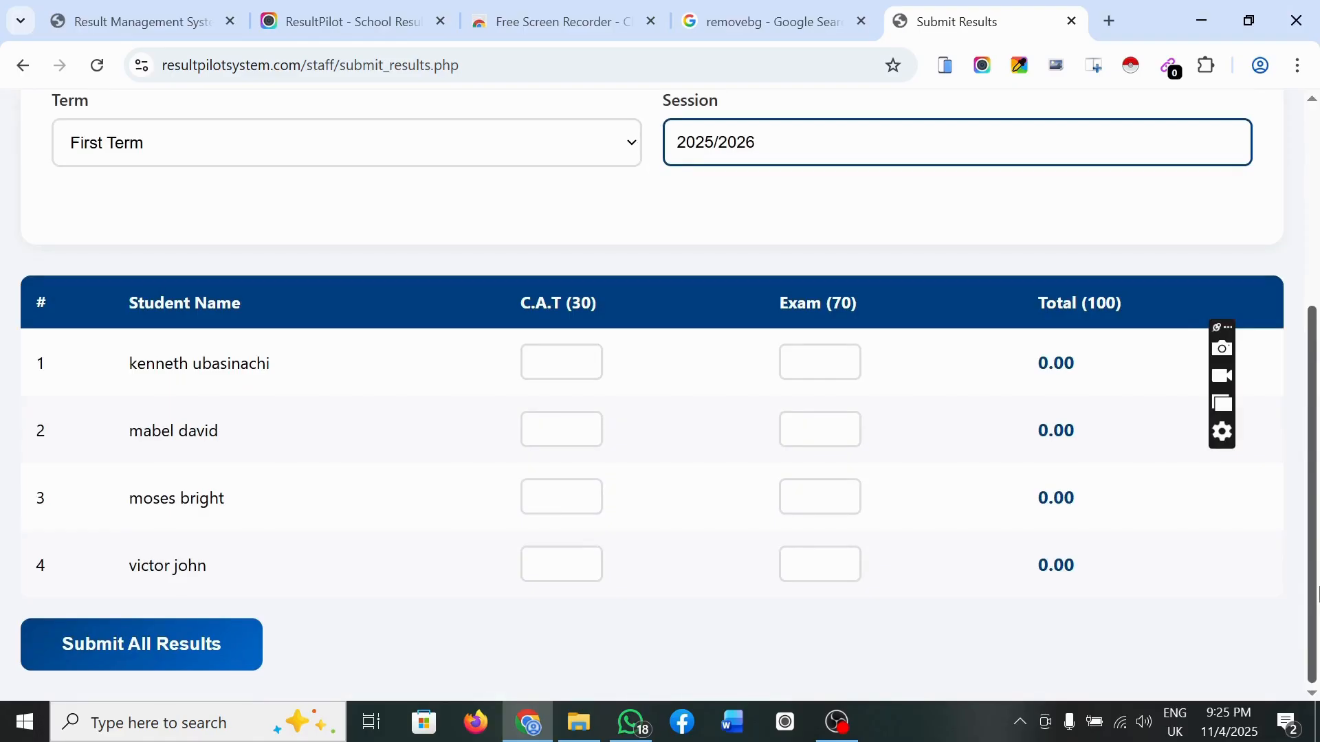
click(258, 581)
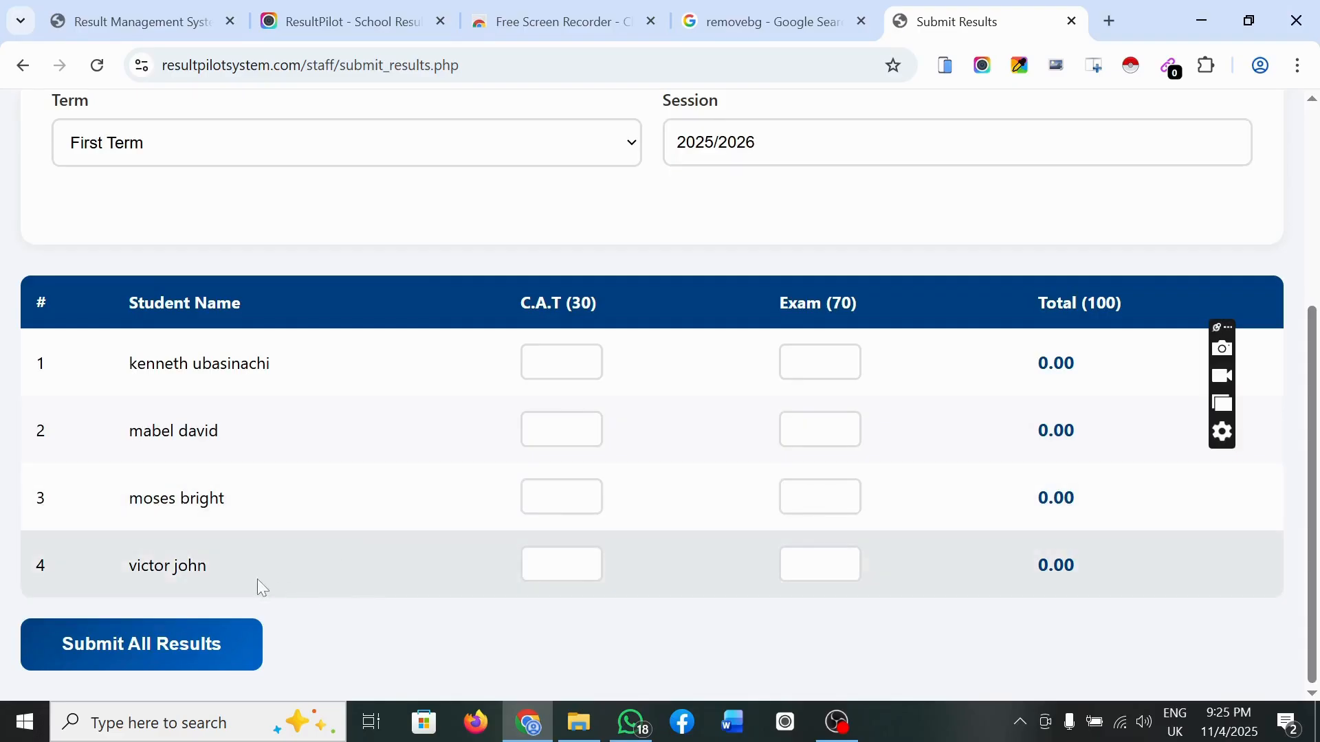
drag(256, 588, 271, 362)
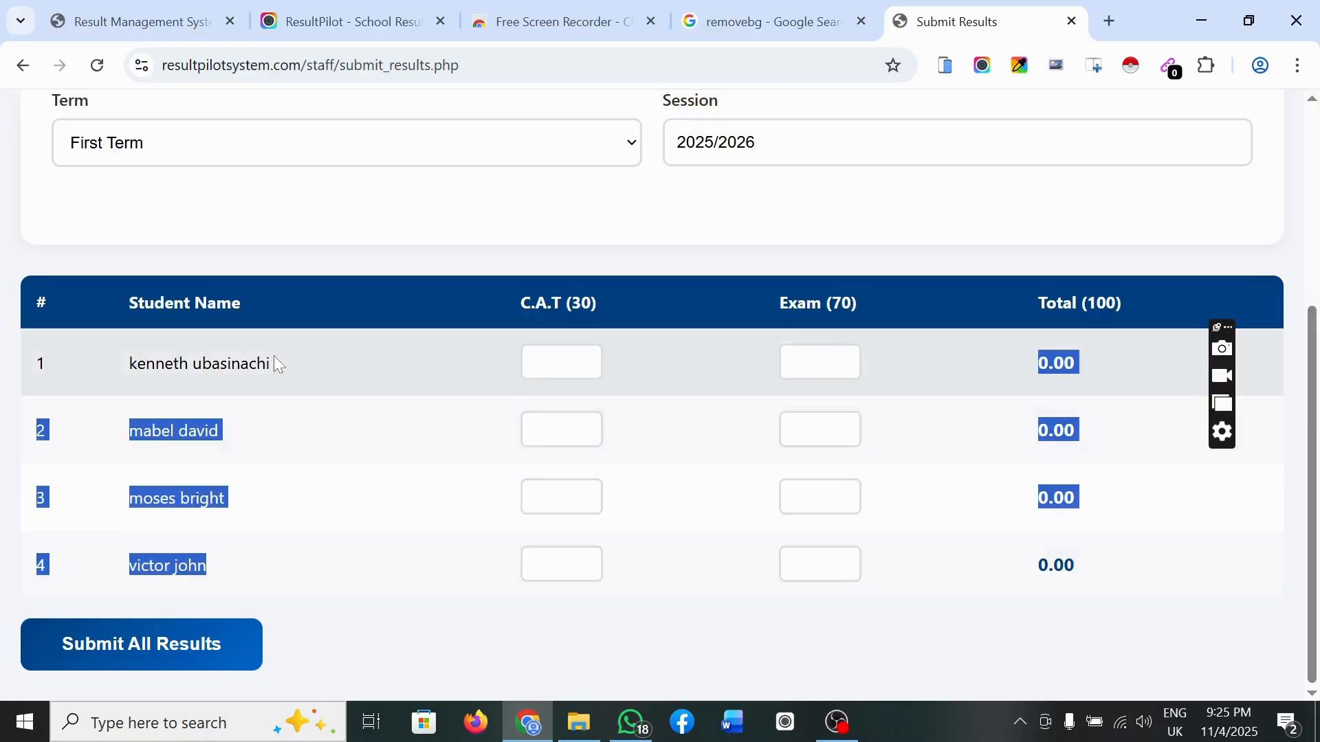
click(279, 360)
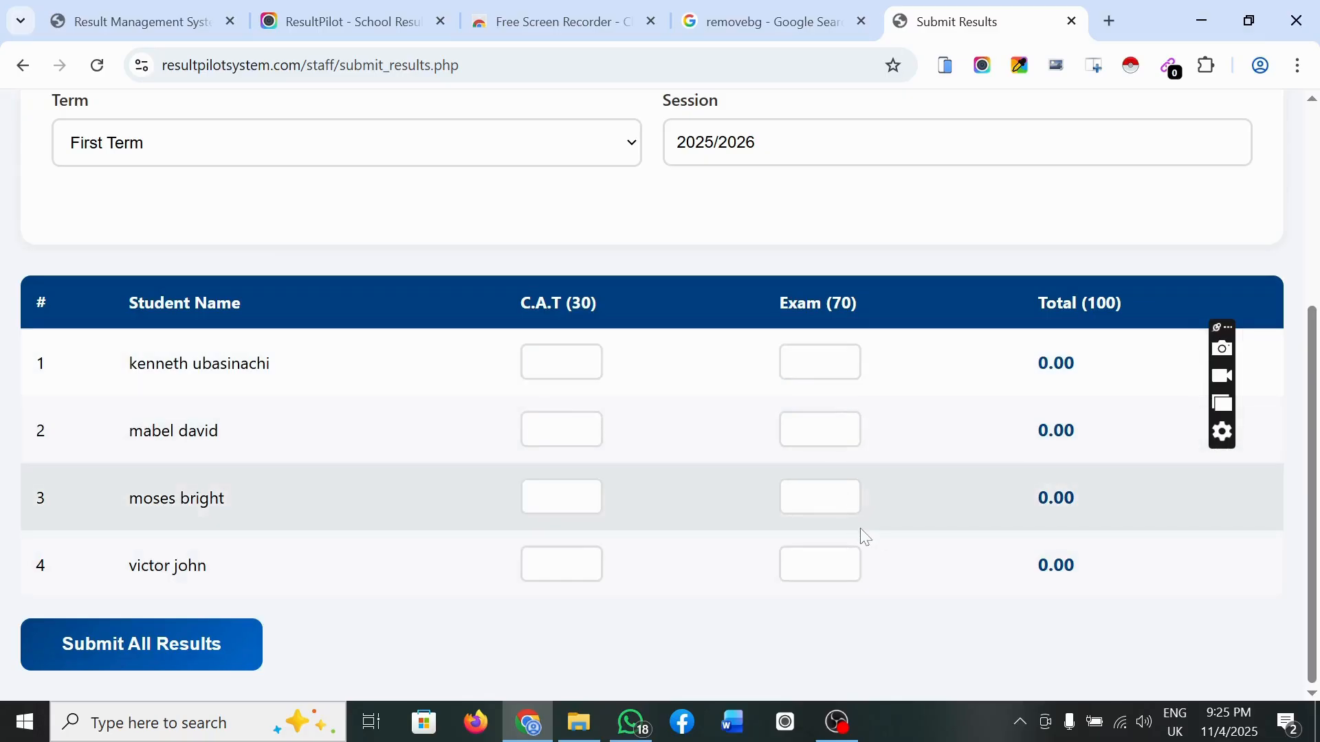
- Preview the admin dashboard in the mobile simulator, then switch it back to full desktop view
click(951, 78)
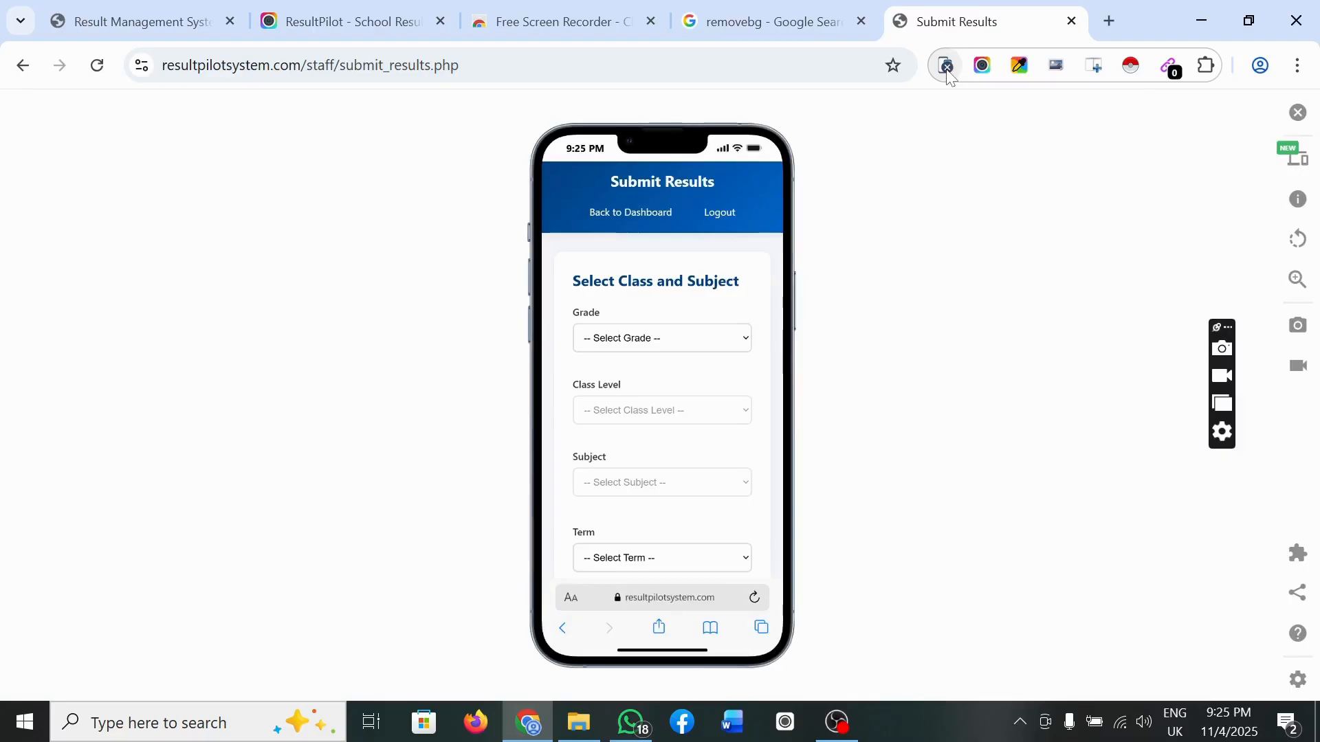
click(145, 21)
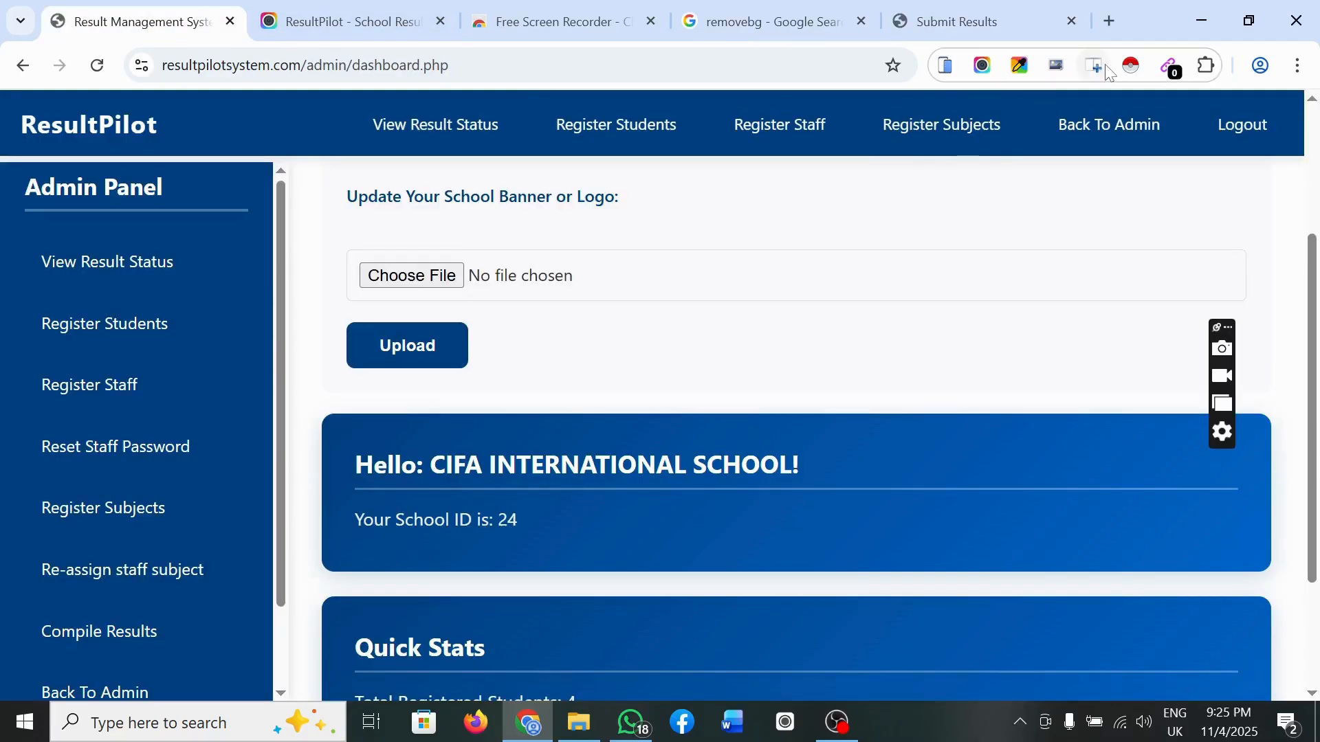
click(947, 66)
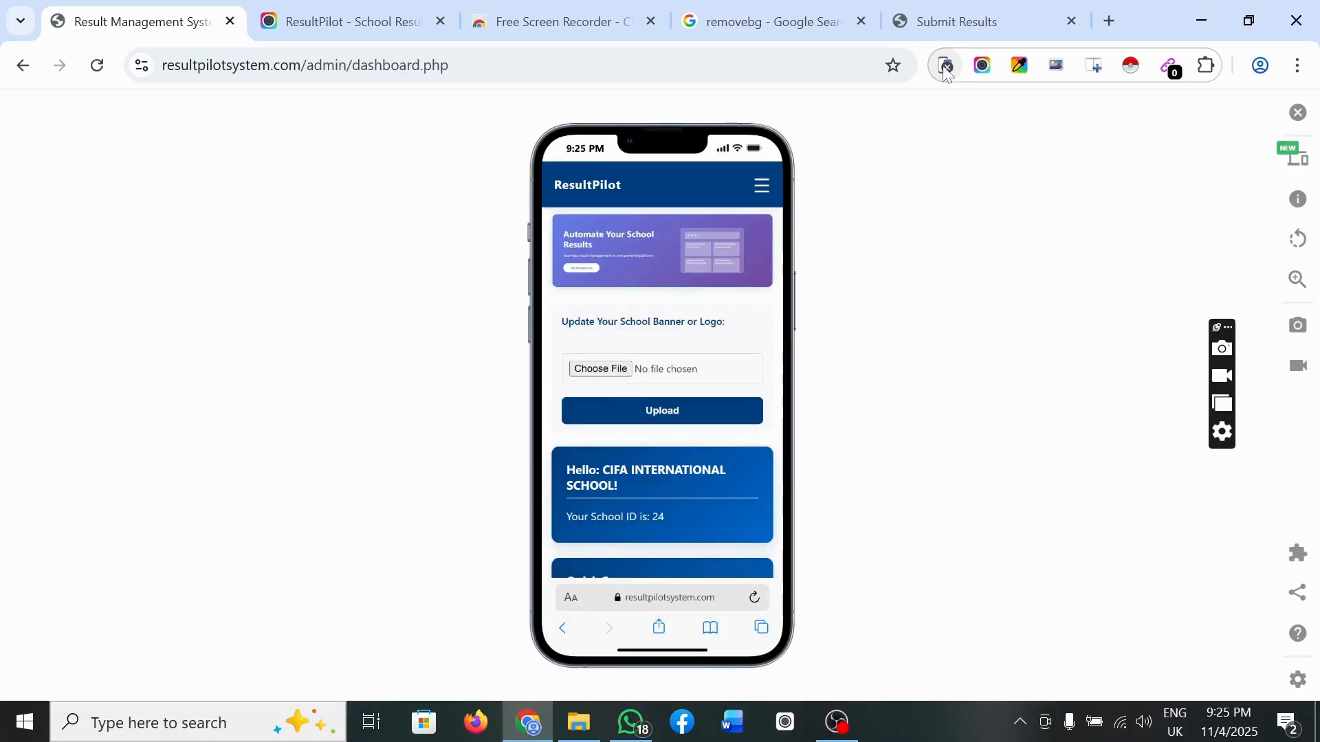
scroll(742, 289, down, 2)
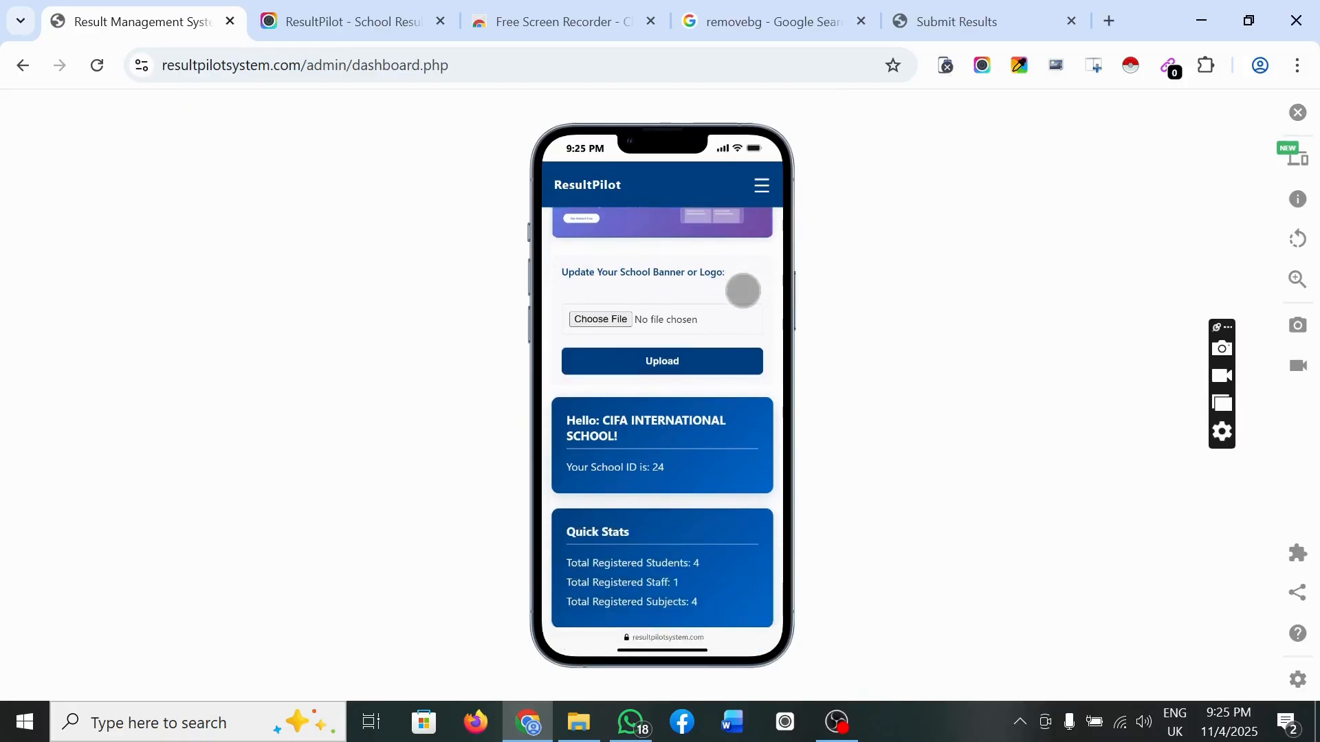
scroll(742, 290, down, 1)
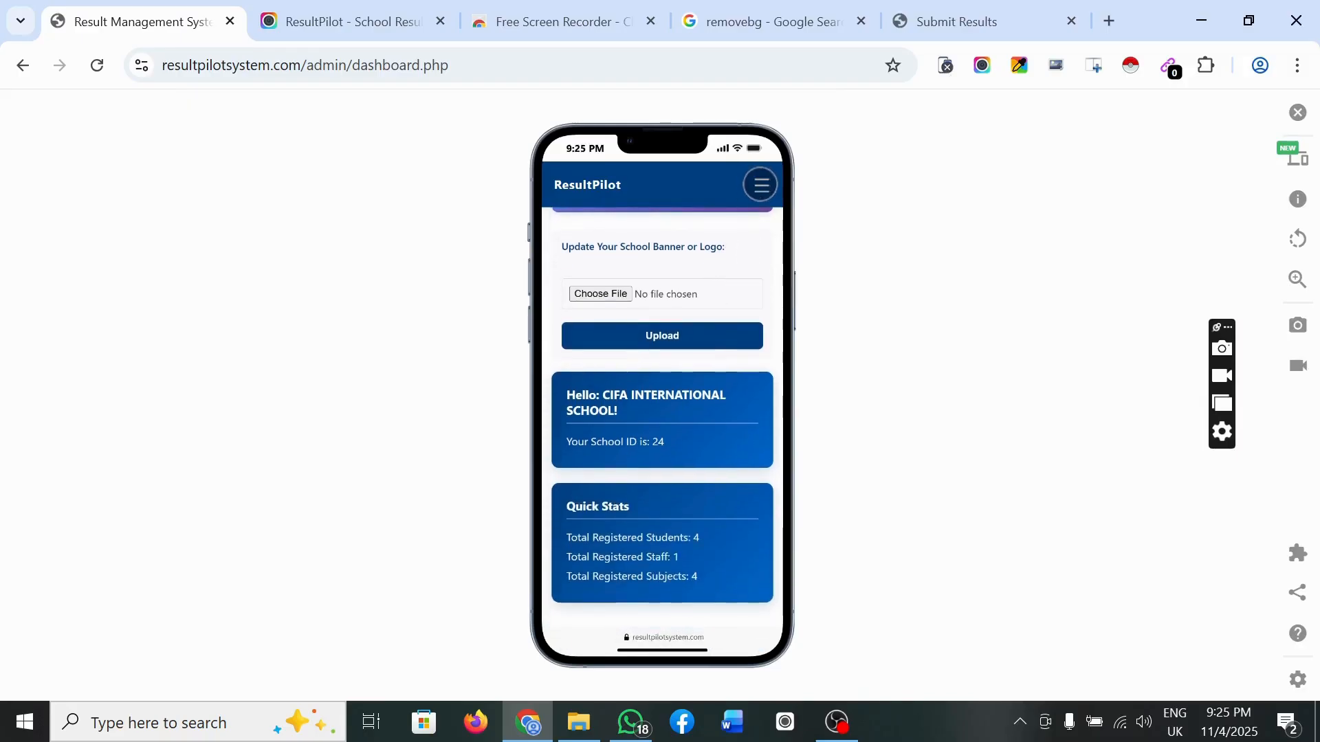
click(945, 68)
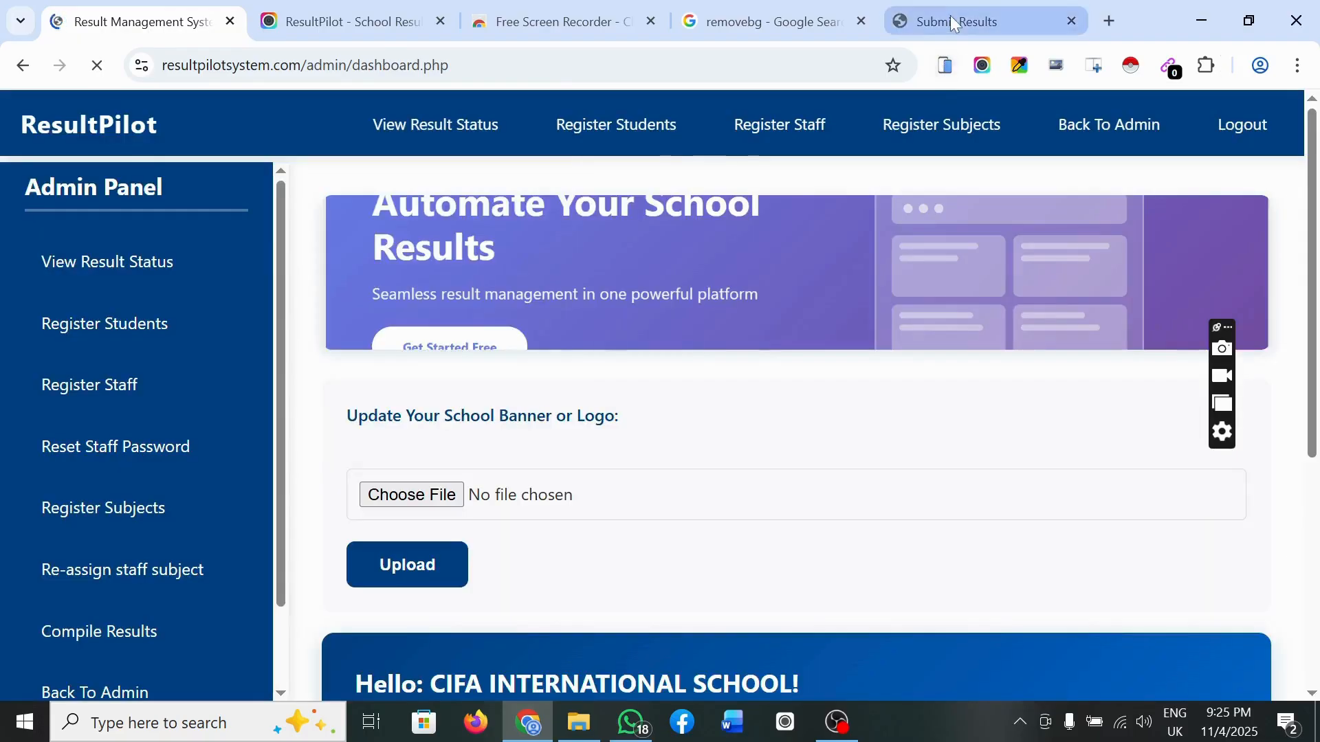
click(952, 17)
- Load the Reception1 students for RSR100, First Term, session 2025/2026, in desktop view
click(948, 68)
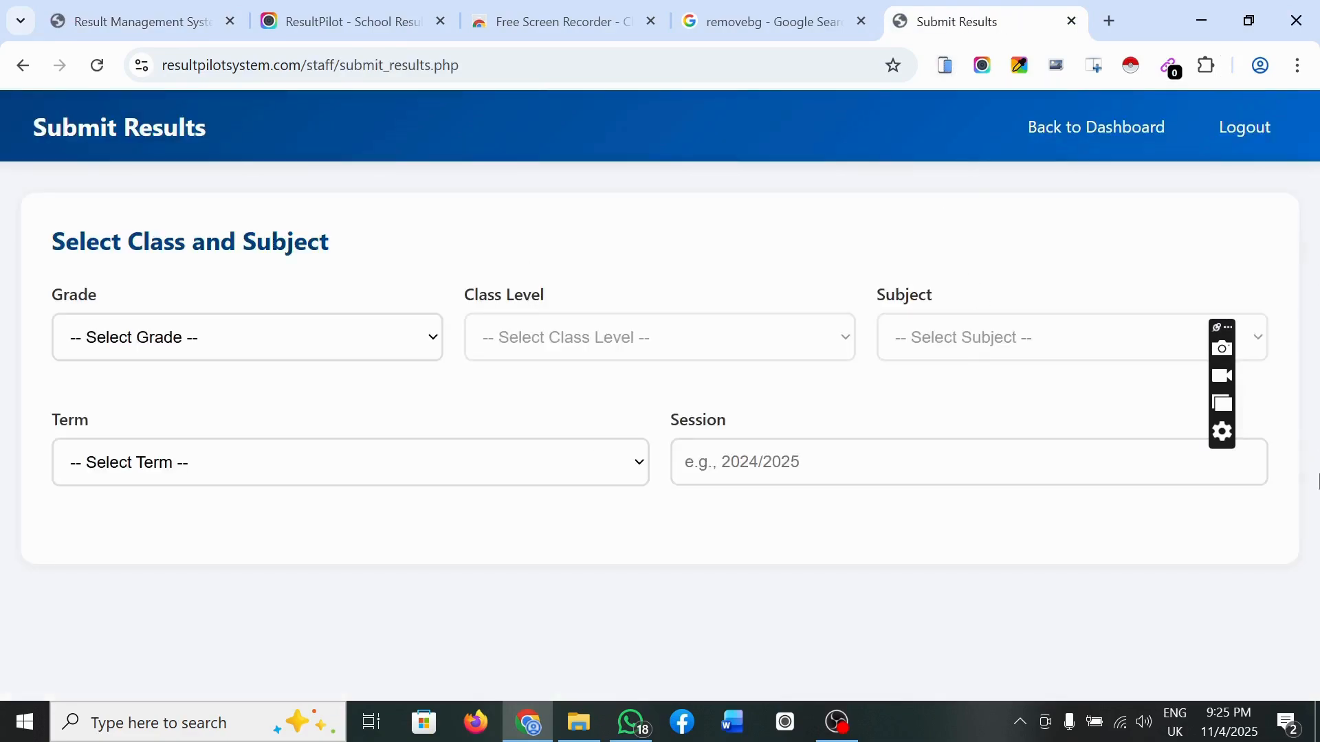
click(819, 473)
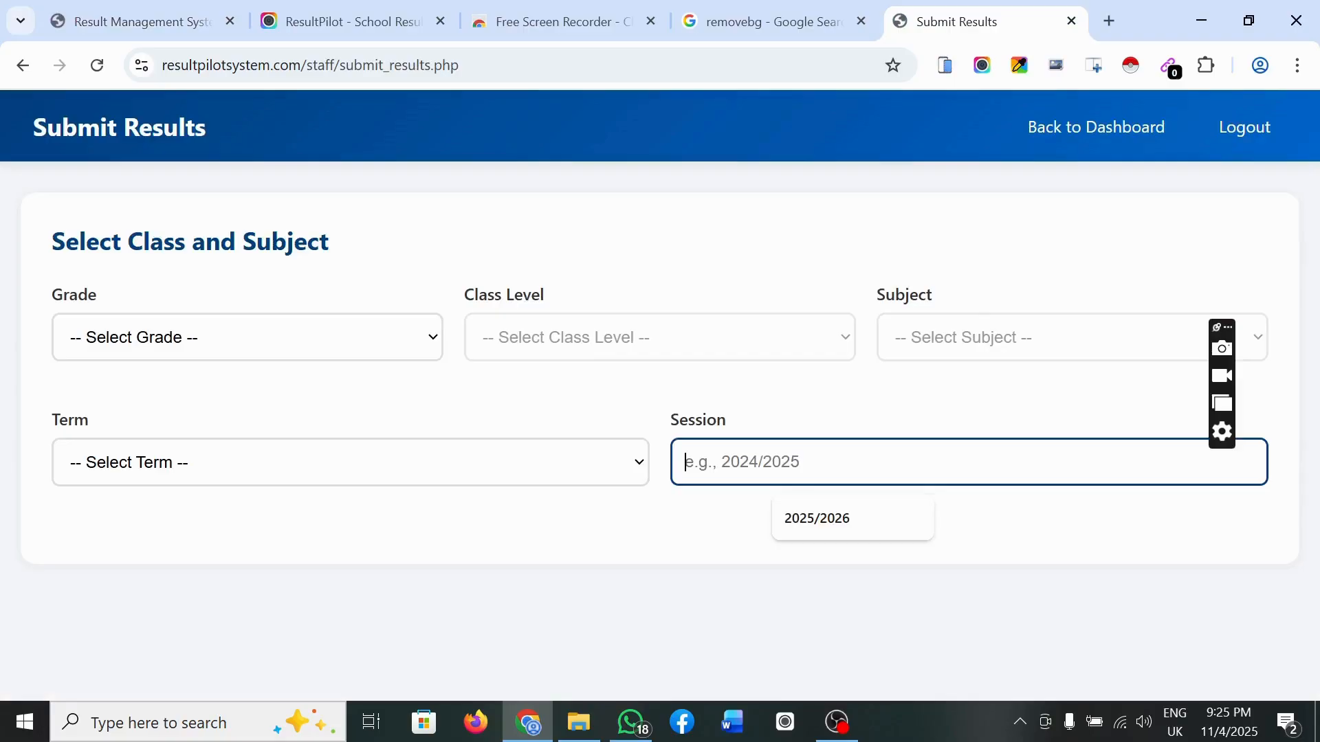
click(799, 526)
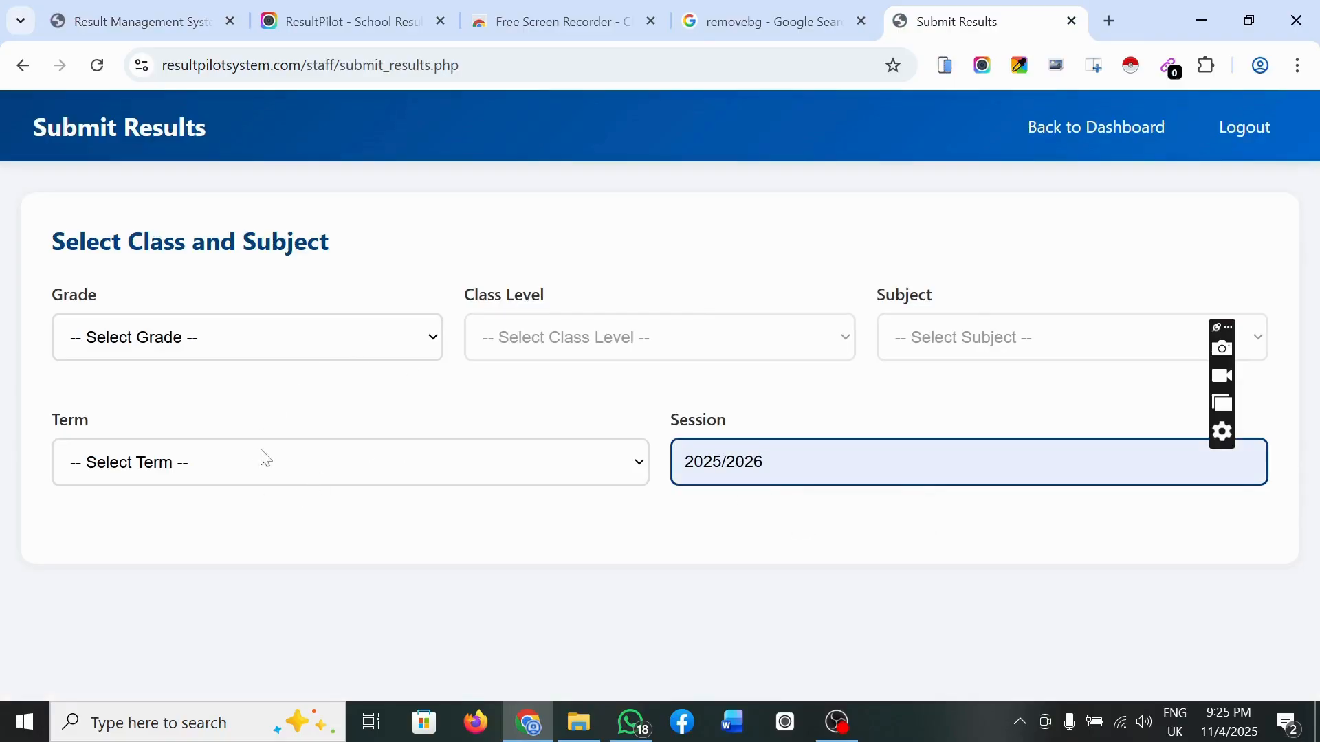
click(246, 347)
click(216, 402)
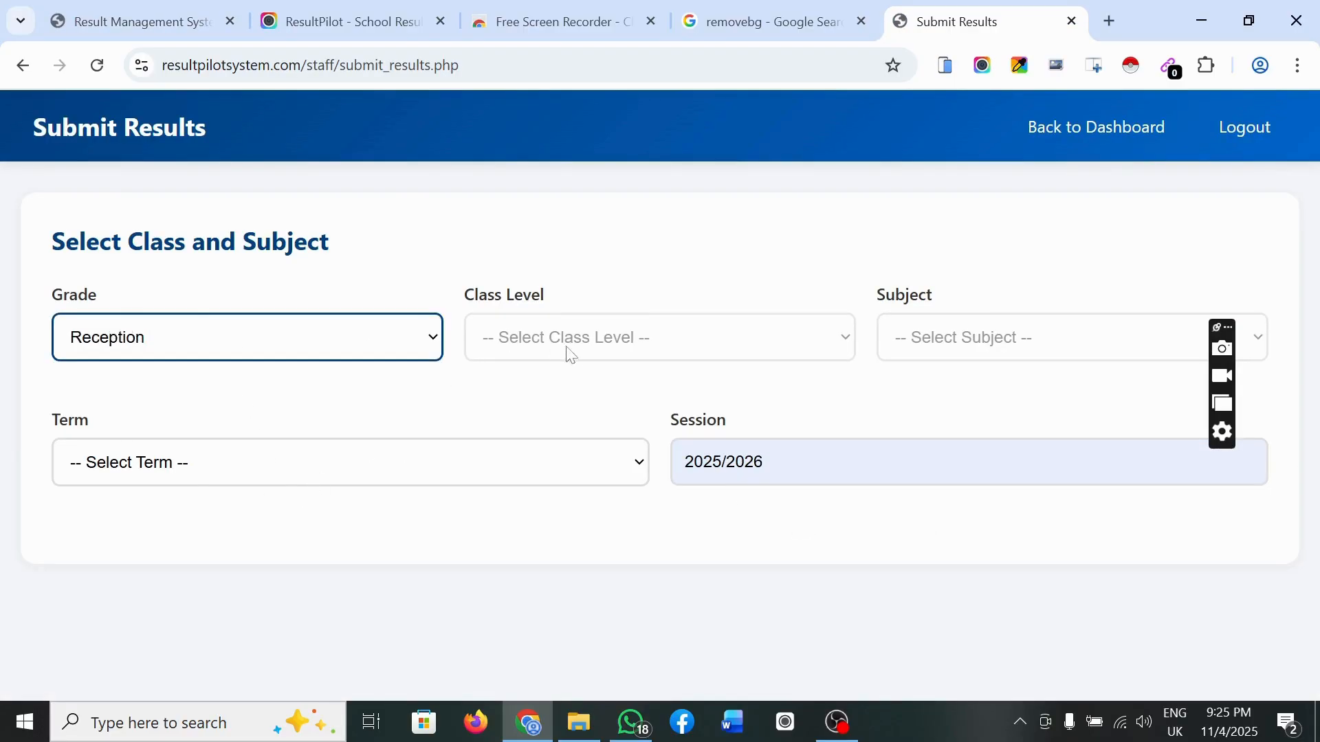
click(570, 345)
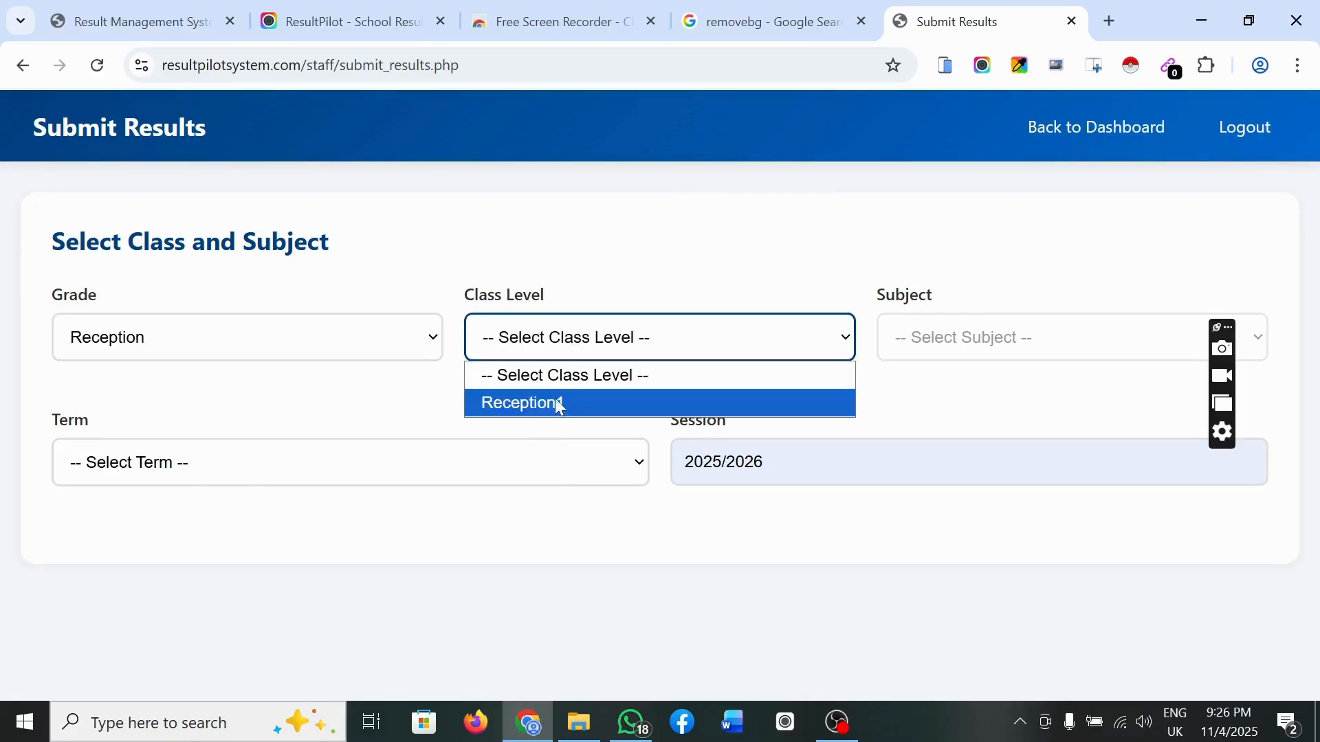
click(560, 404)
click(966, 339)
click(940, 404)
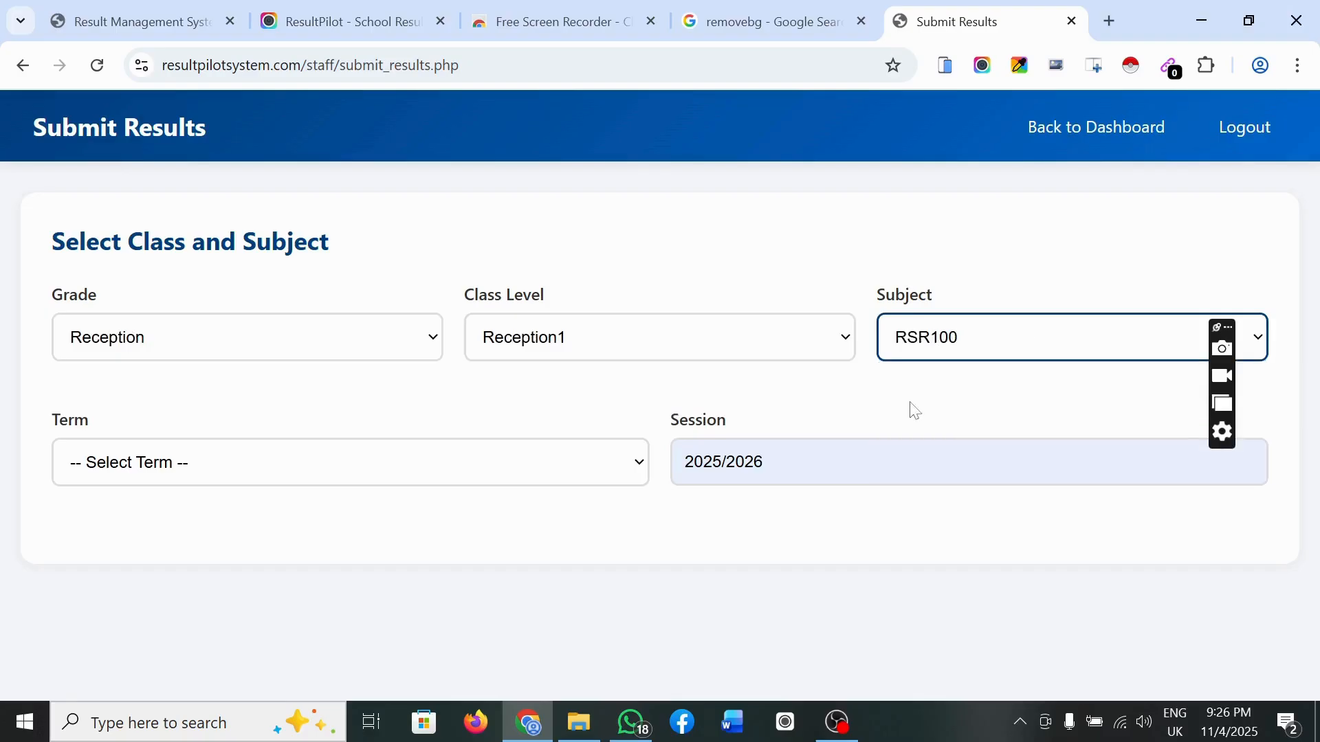
click(601, 462)
click(344, 527)
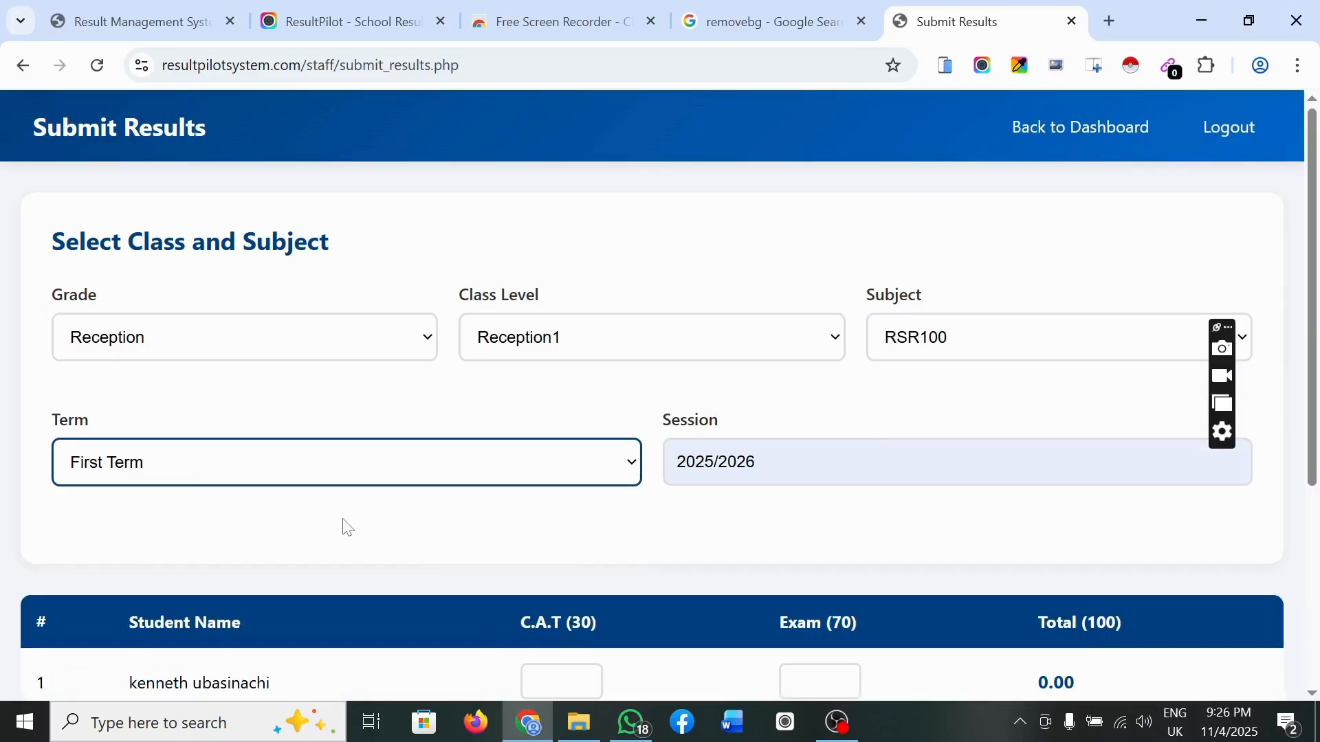
- Enter C.A.T scores 21, 12, 12 and 23 for the four students
drag(1315, 298, 1317, 527)
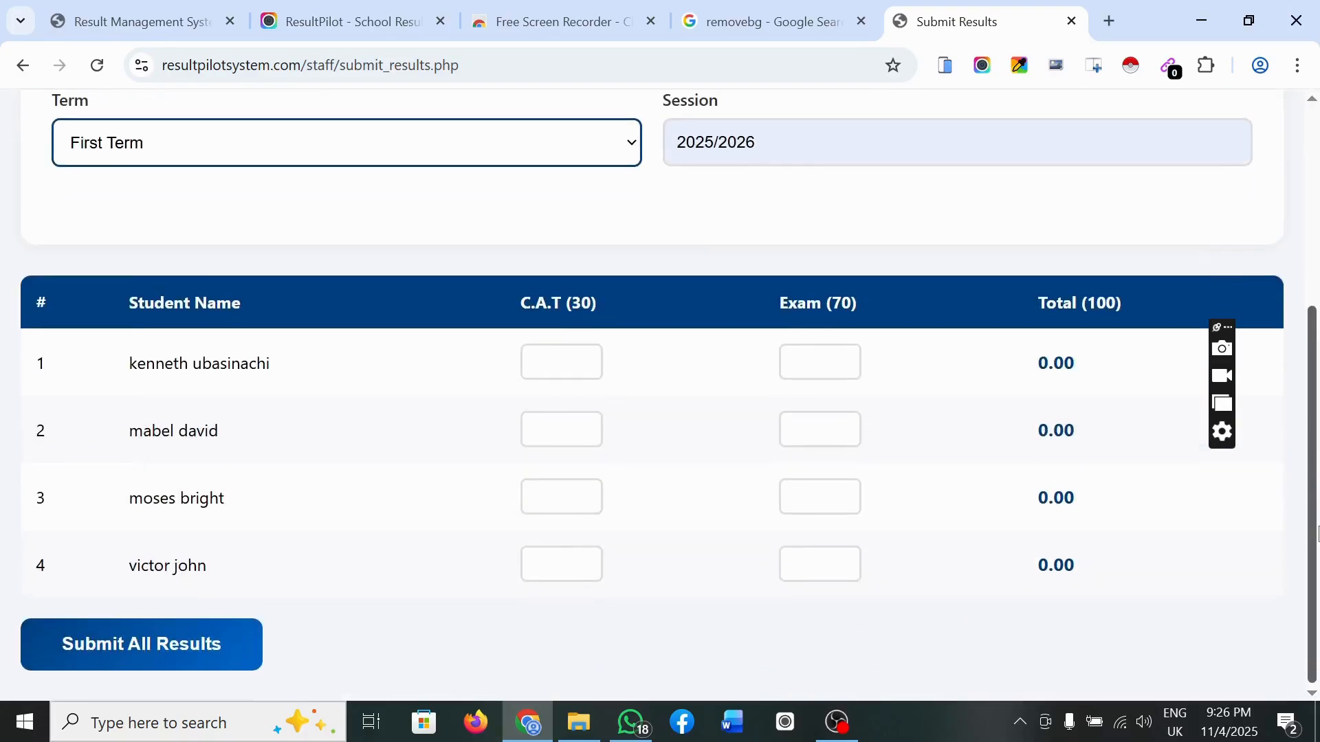
click(554, 362)
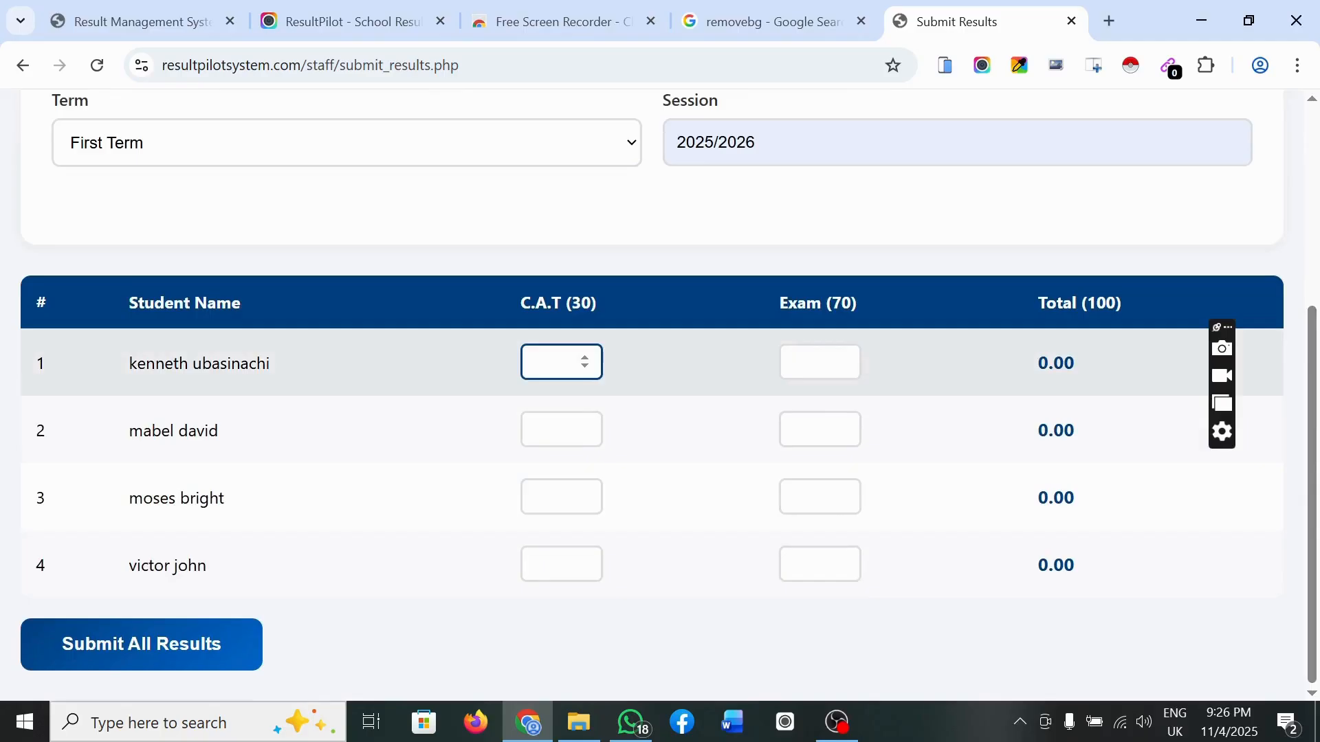
text(21)
click(556, 430)
text(12)
click(557, 497)
text(12)
click(557, 564)
text(23)
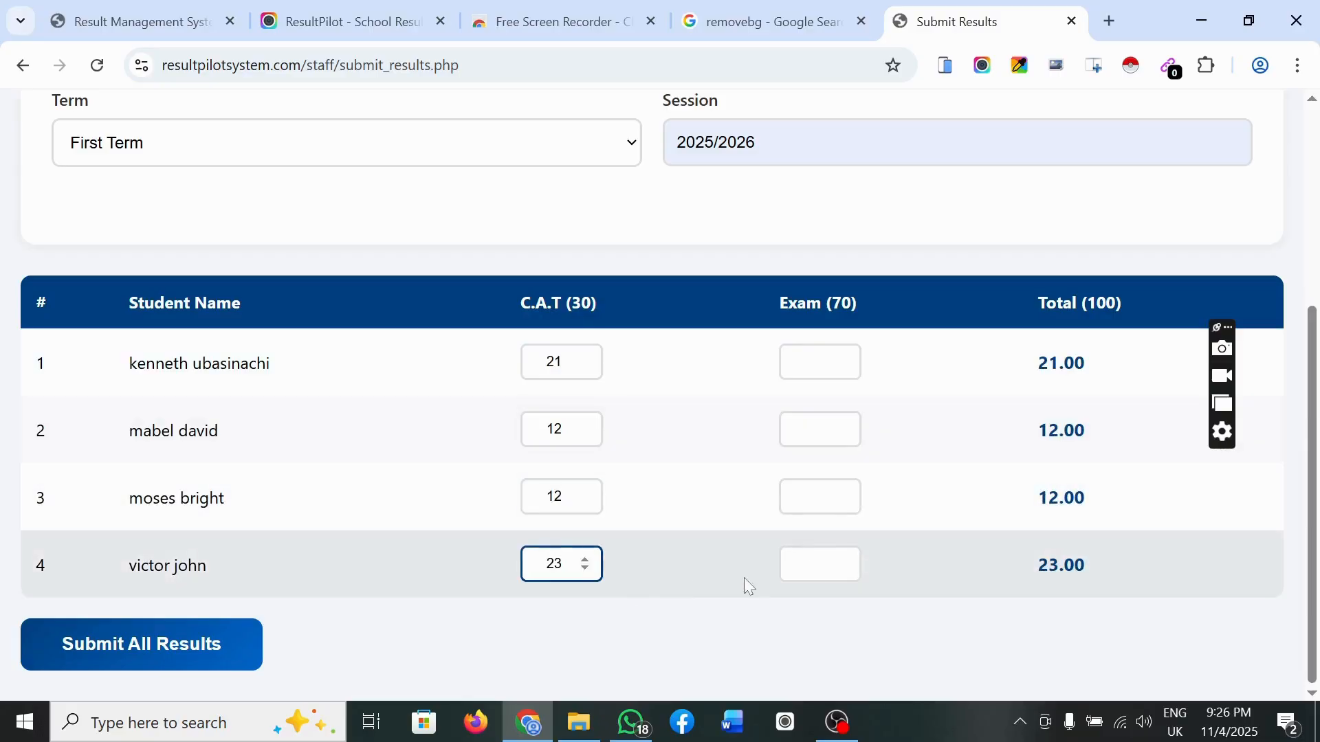
- Enter exam scores 44, 55, 55 and 23, then submit all RSR100 results
click(818, 563)
text(23)
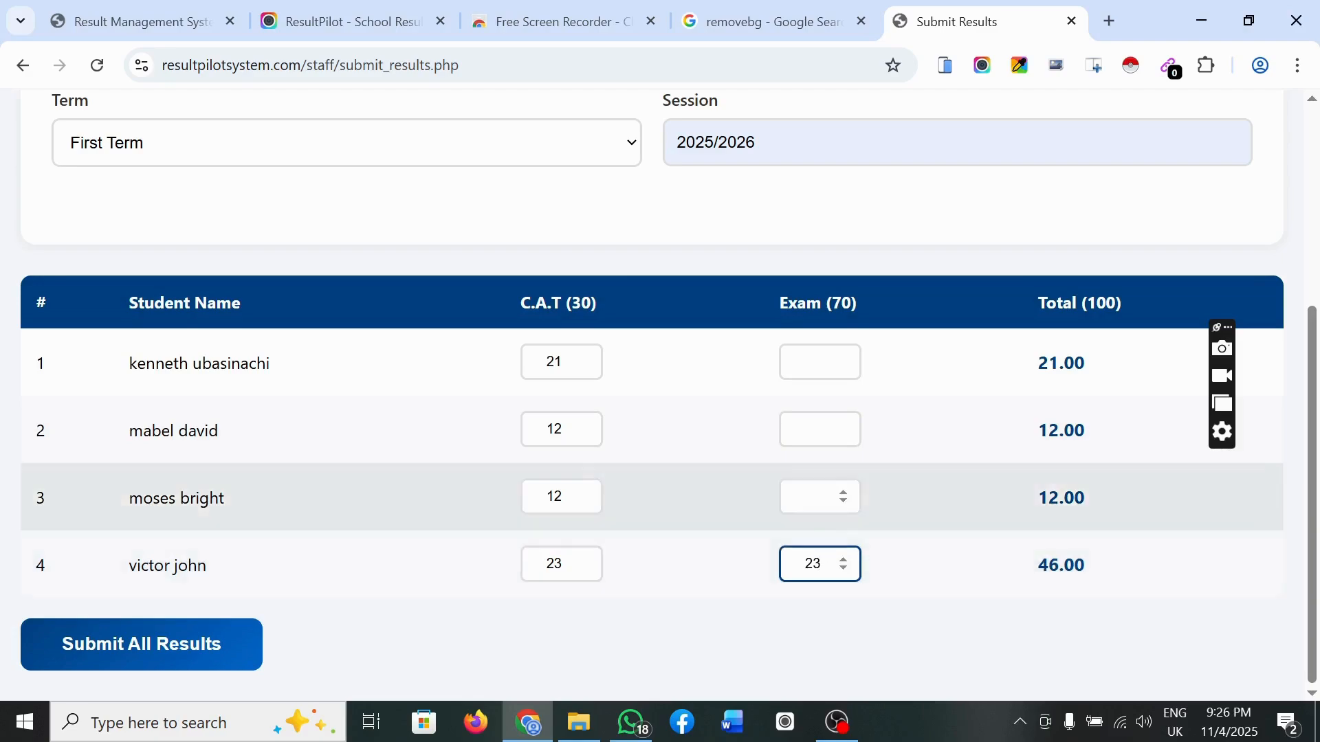
click(816, 497)
text(55)
click(813, 430)
text(55)
click(815, 362)
text(44)
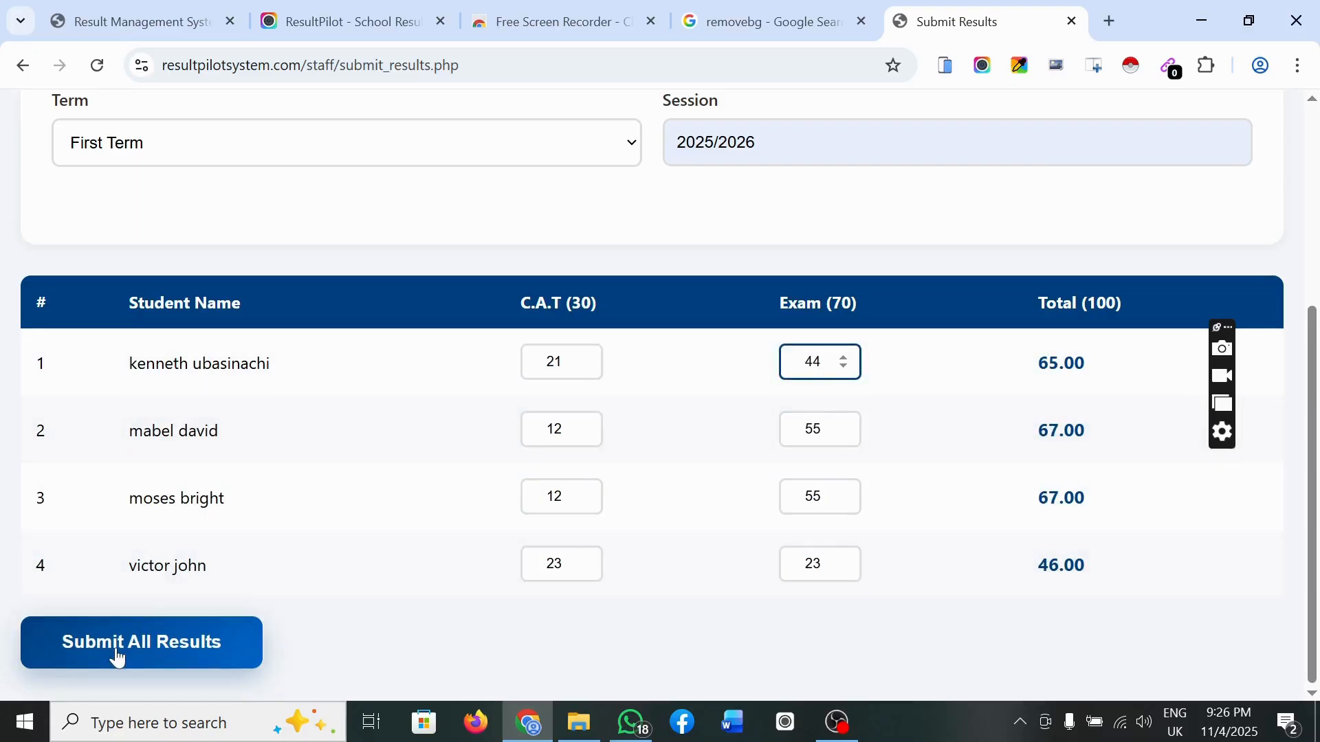
click(118, 658)
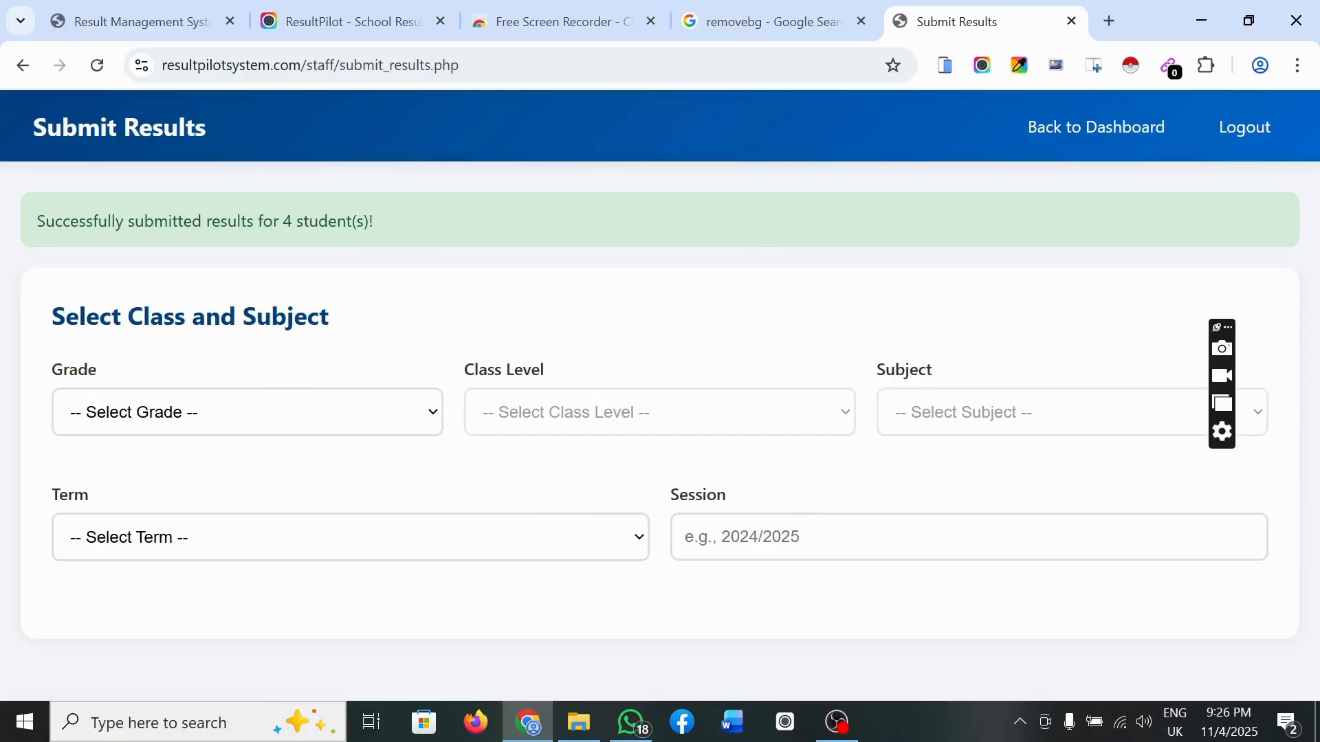
- Load Reception1 students for RSR101, First Term, session 2025/2026
click(266, 410)
click(200, 481)
click(554, 412)
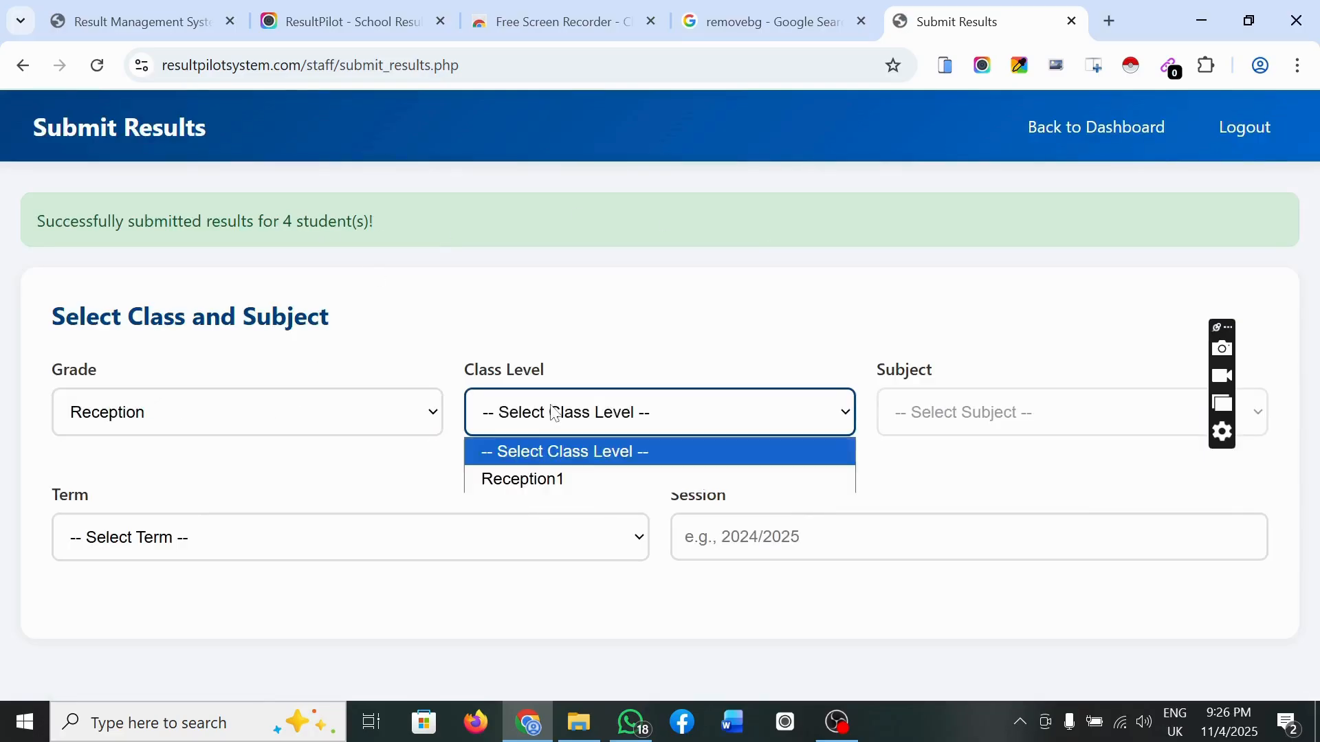
click(533, 474)
click(1044, 410)
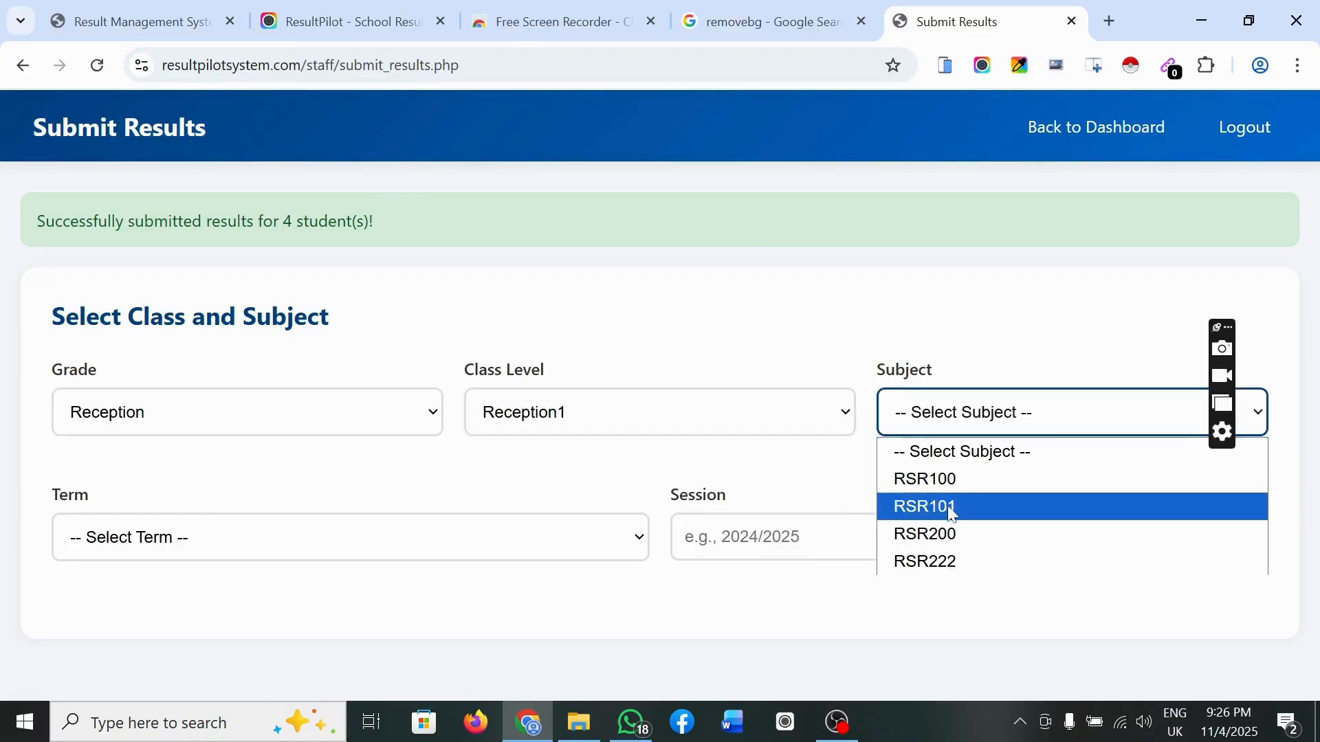
click(952, 505)
click(619, 545)
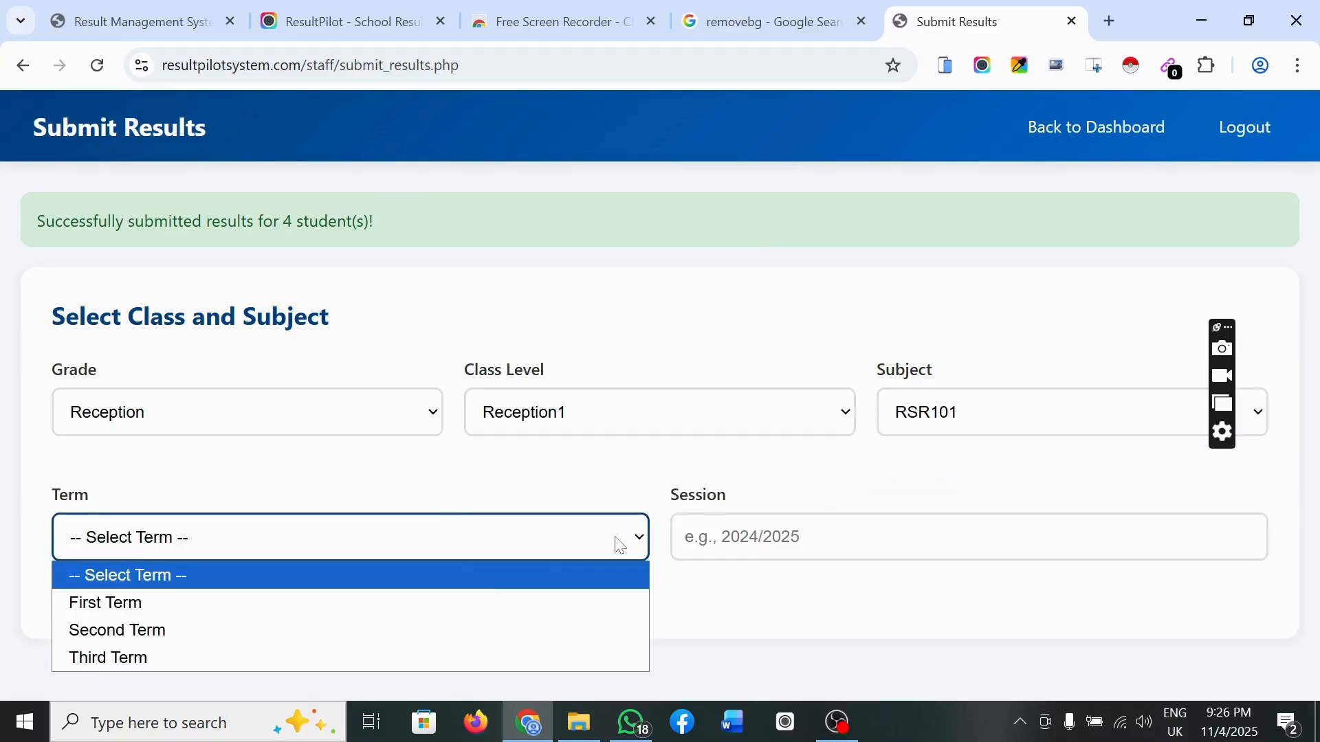
click(430, 603)
click(818, 538)
click(823, 595)
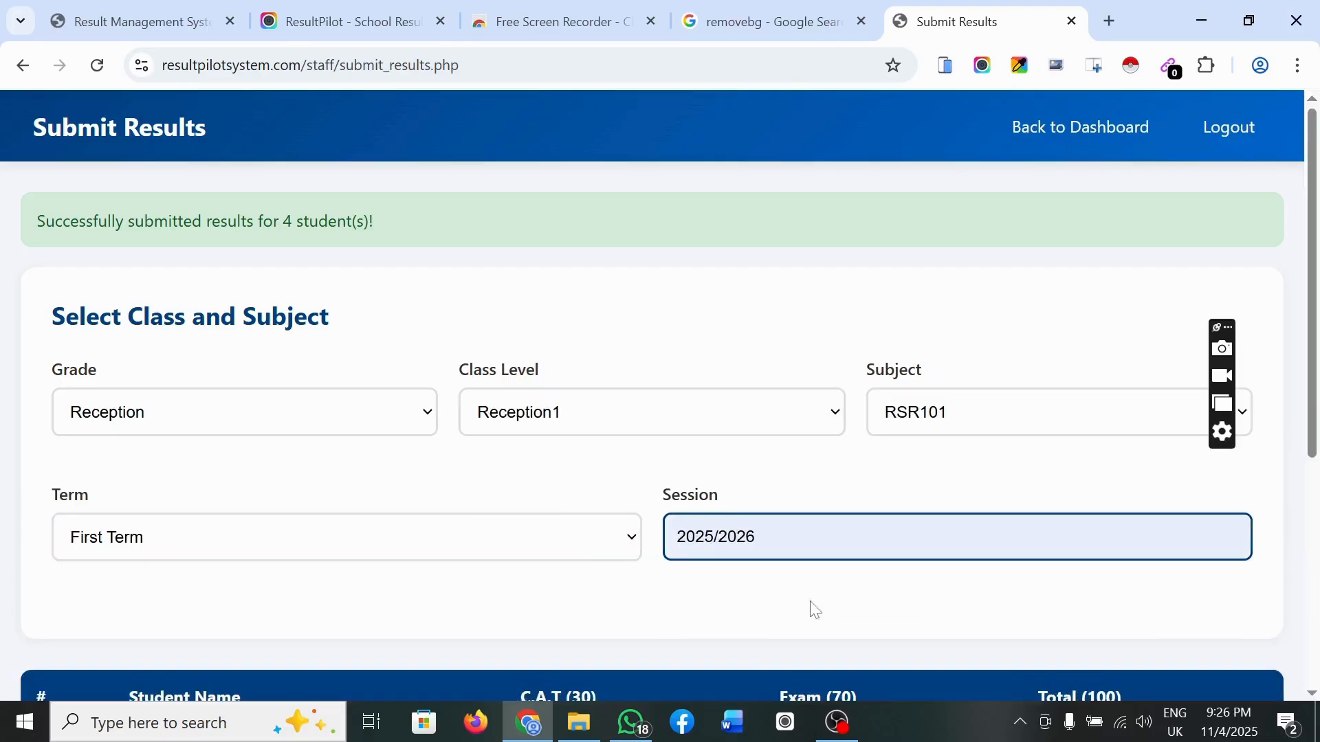
- Enter C.A.T scores 12, 13, 22 and 12 for the four students
scroll(1285, 640, down, 5)
click(558, 379)
text(12)
click(548, 436)
text(13)
click(554, 513)
text(22)
click(554, 581)
text(12)
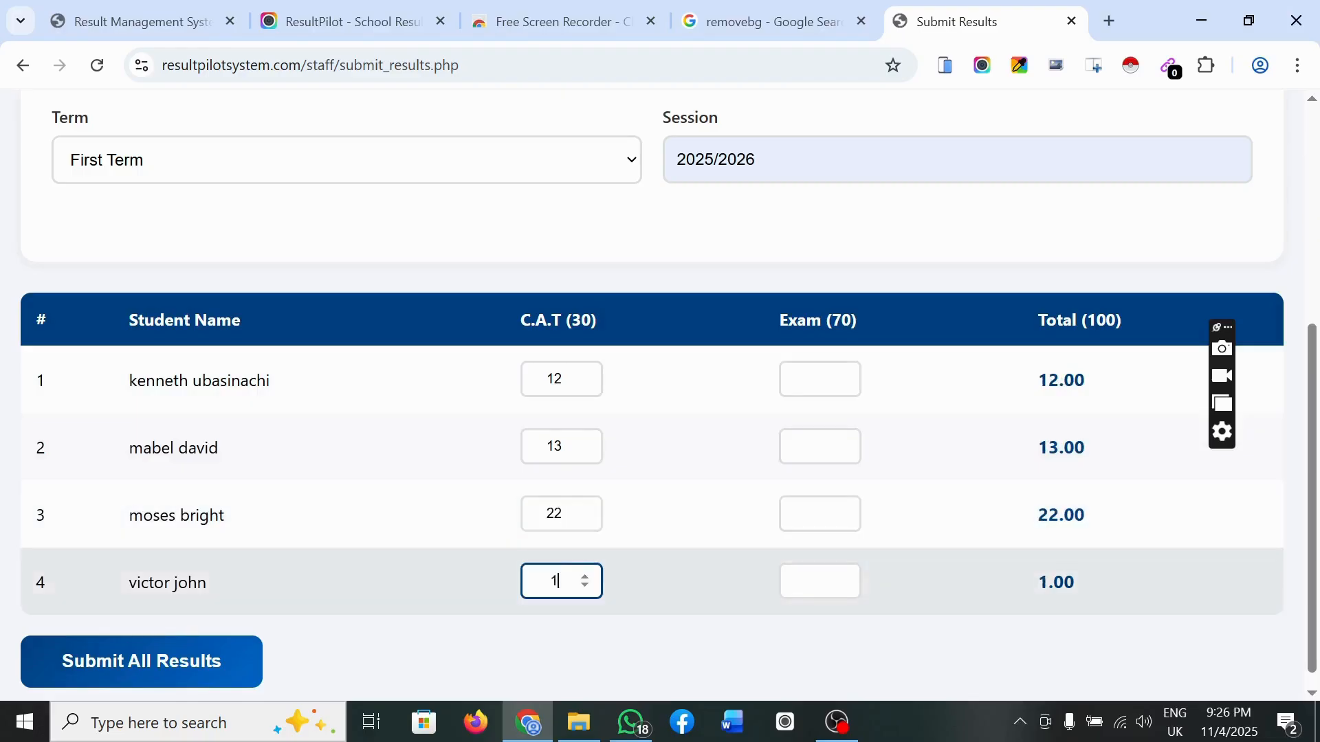
- Enter exam scores 23, 26 (replacing the rejected 120), 55 and 65, then submit and confirm
click(818, 379)
text(23)
click(818, 447)
text(120)
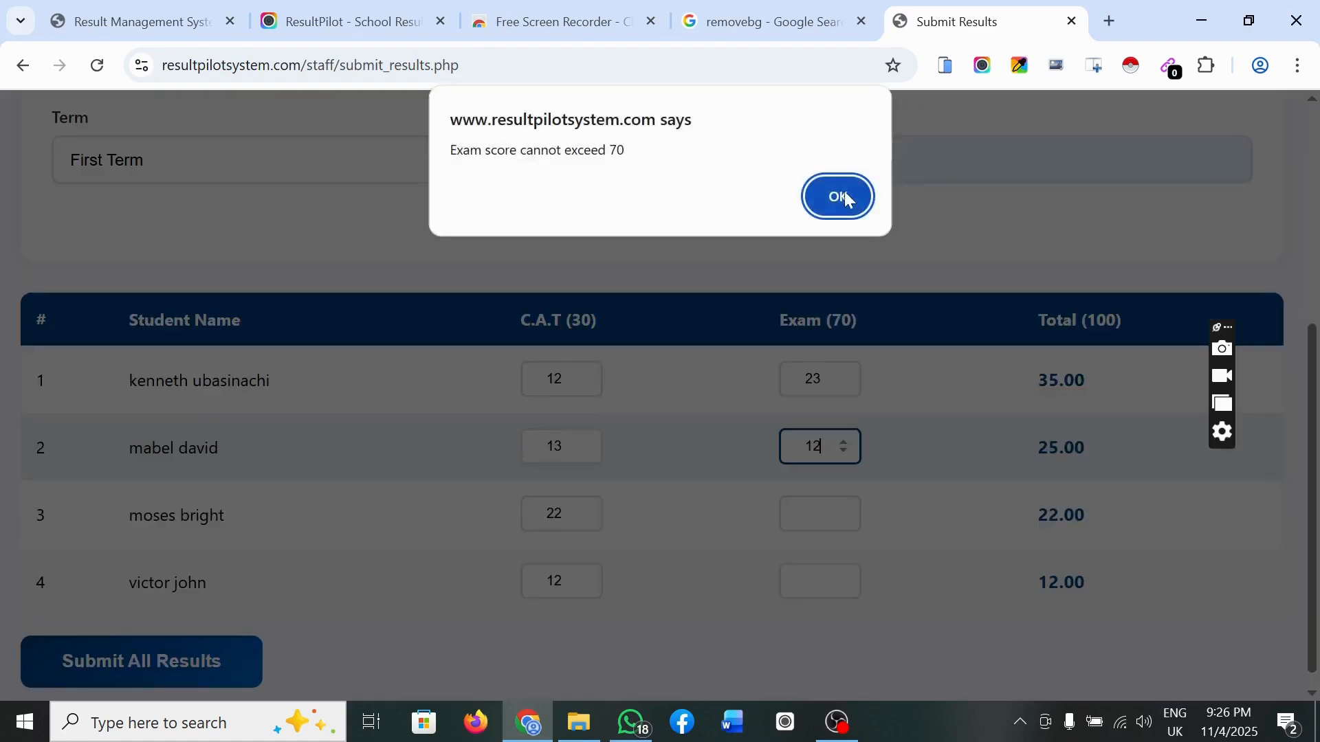
click(846, 198)
key(ctrl+a)
text(26)
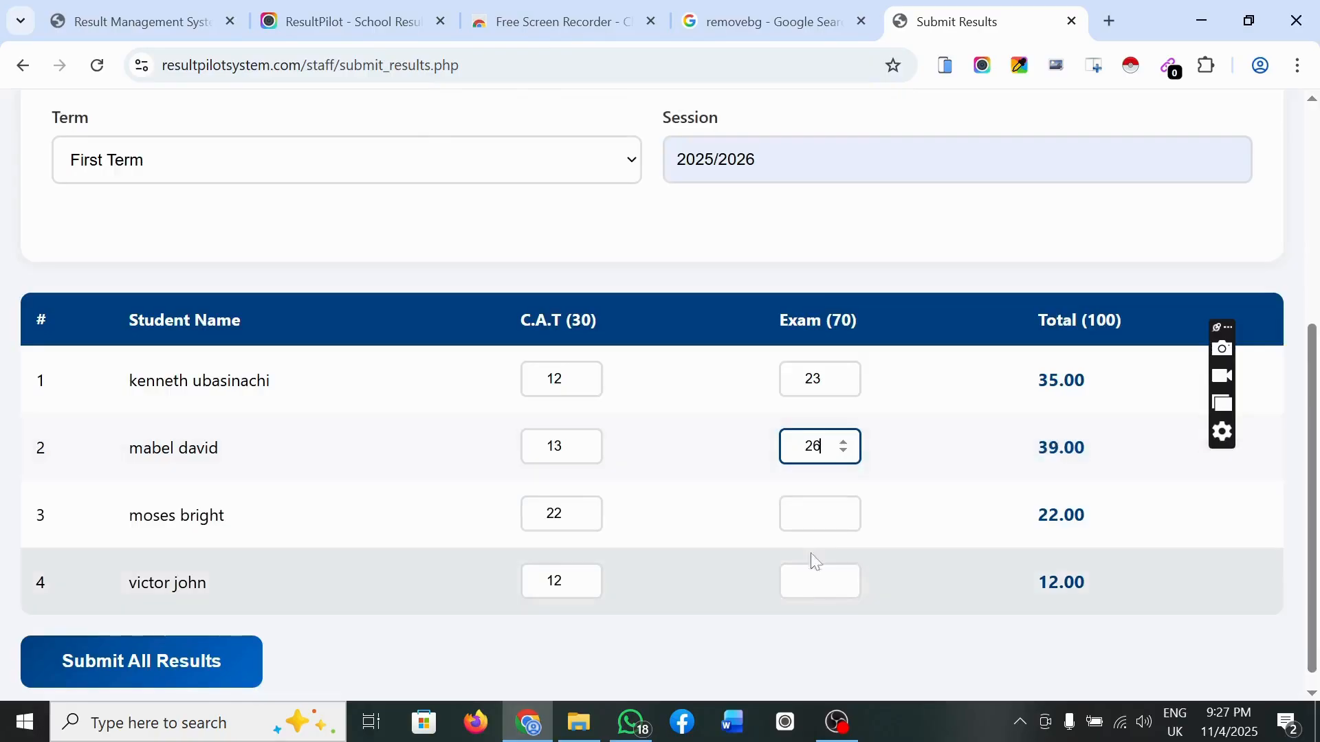
click(818, 514)
text(55)
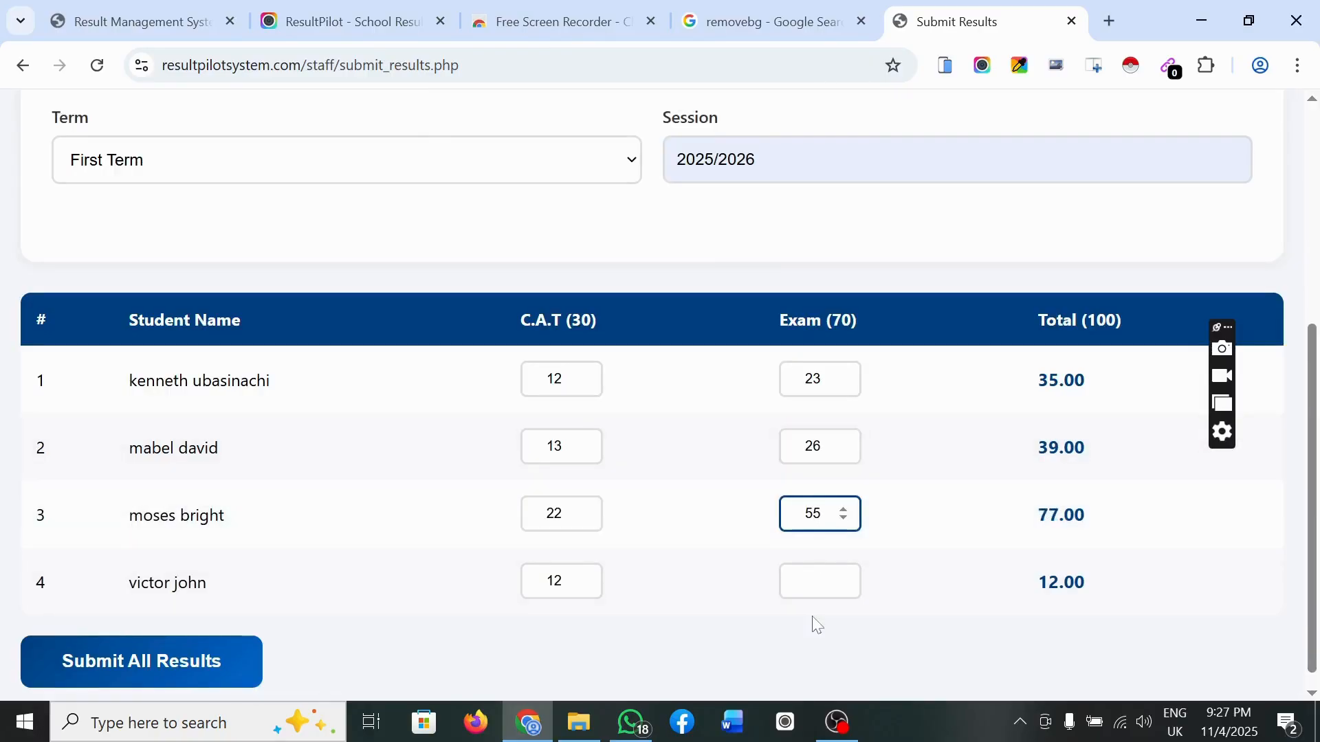
click(813, 581)
text(65)
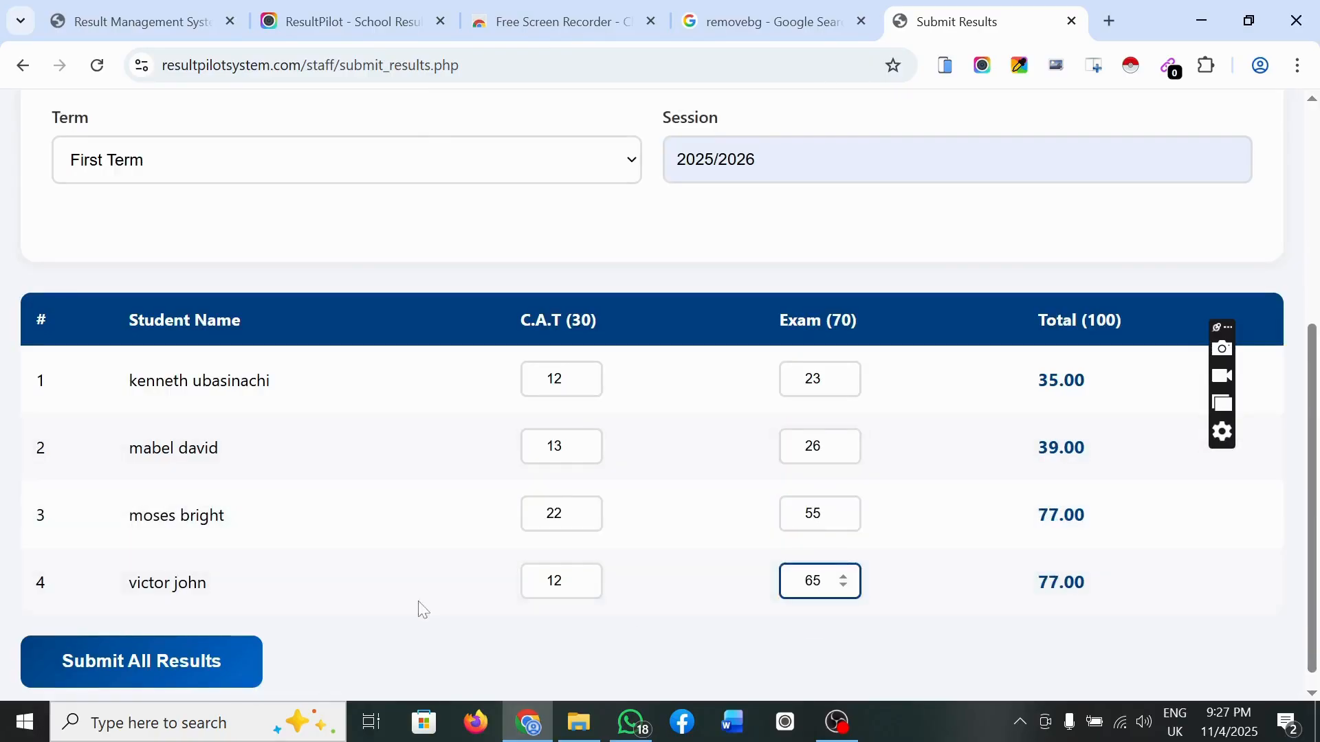
click(180, 660)
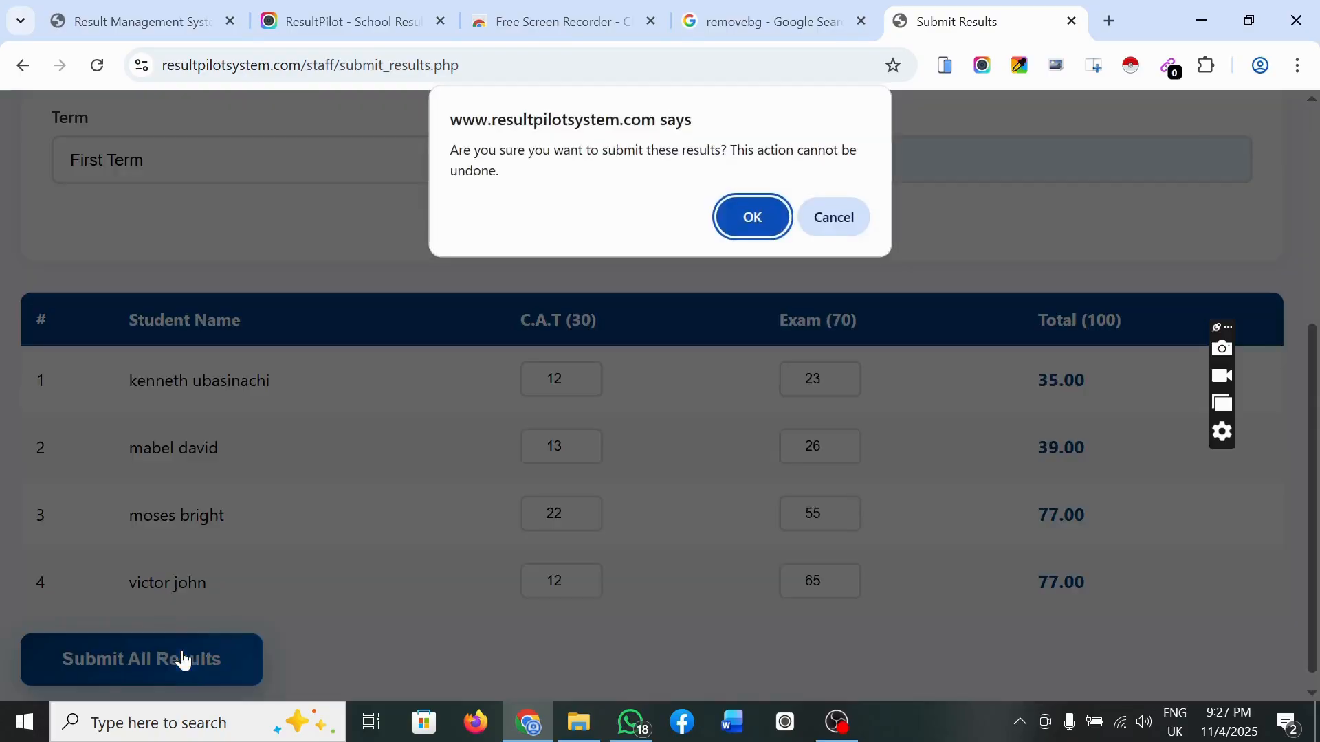
click(756, 220)
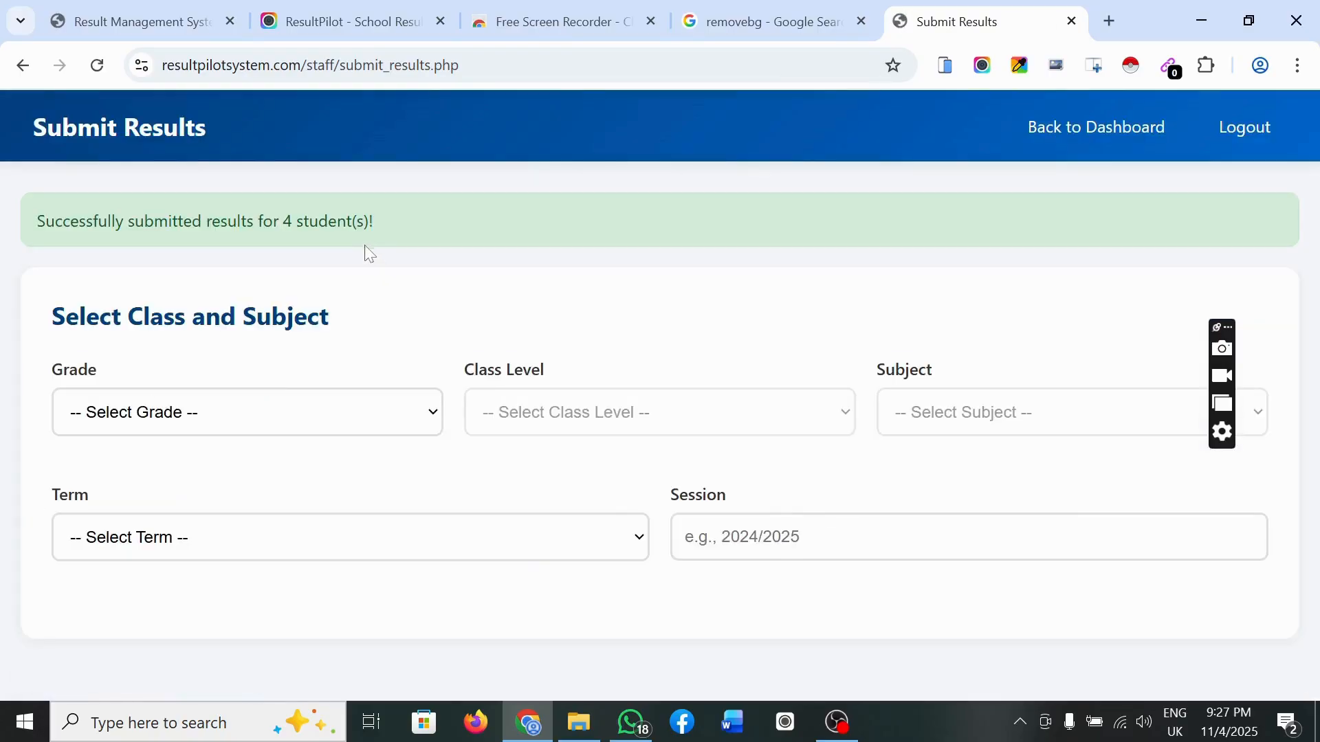
- Load Reception1 students for RSR200, First Term, session 2025/2026
click(259, 427)
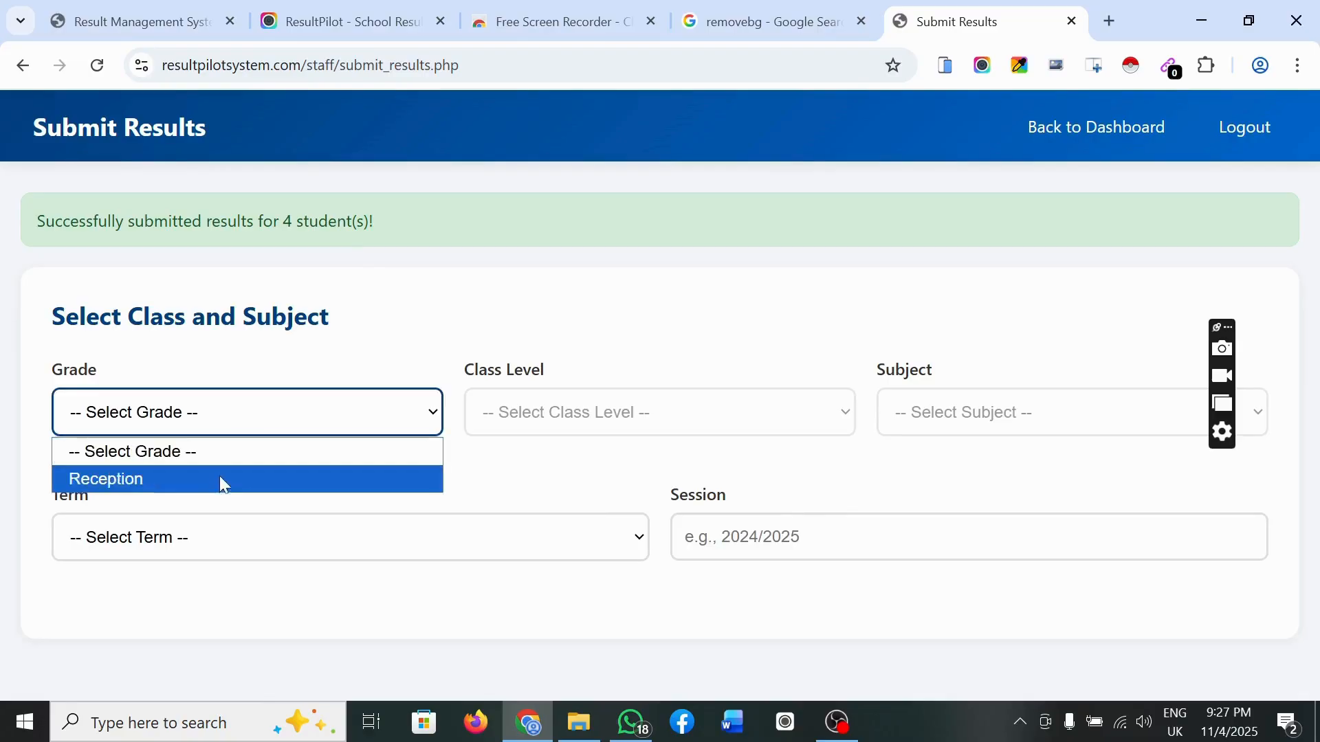
click(221, 475)
click(658, 413)
click(583, 480)
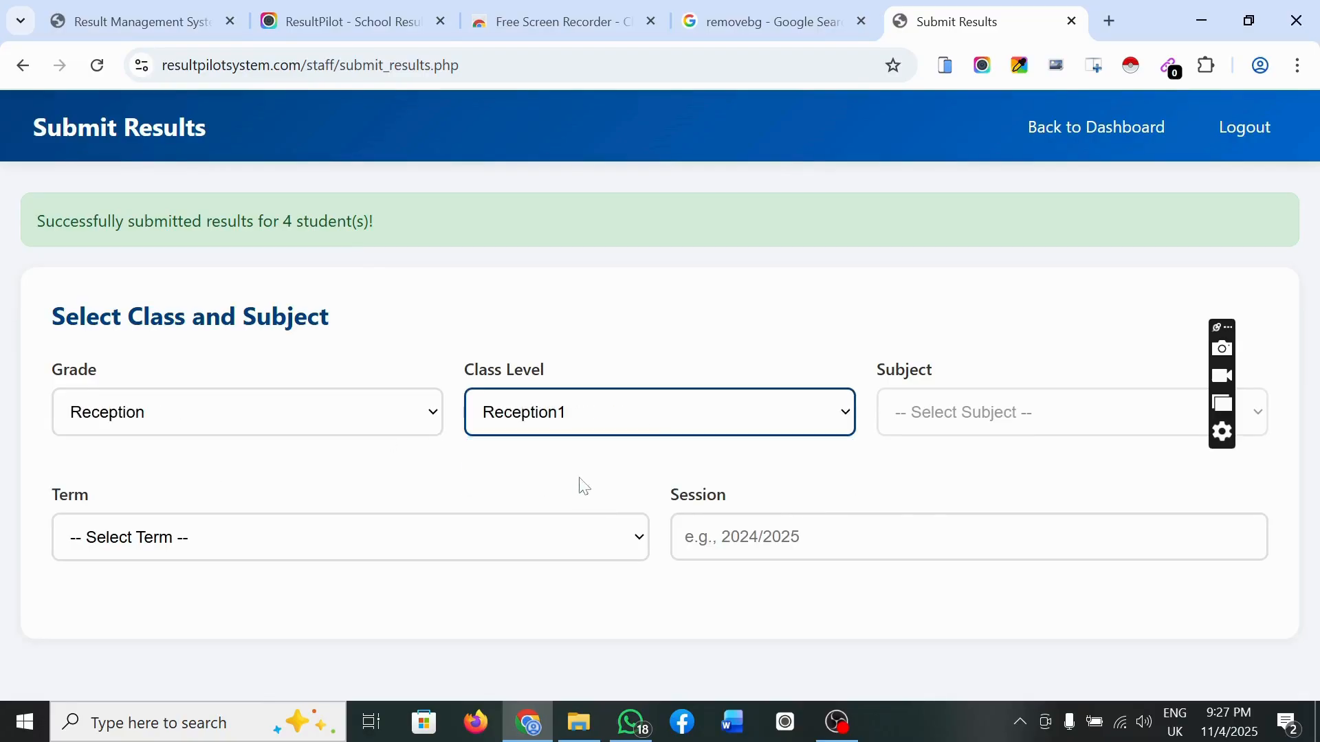
click(1035, 428)
click(976, 534)
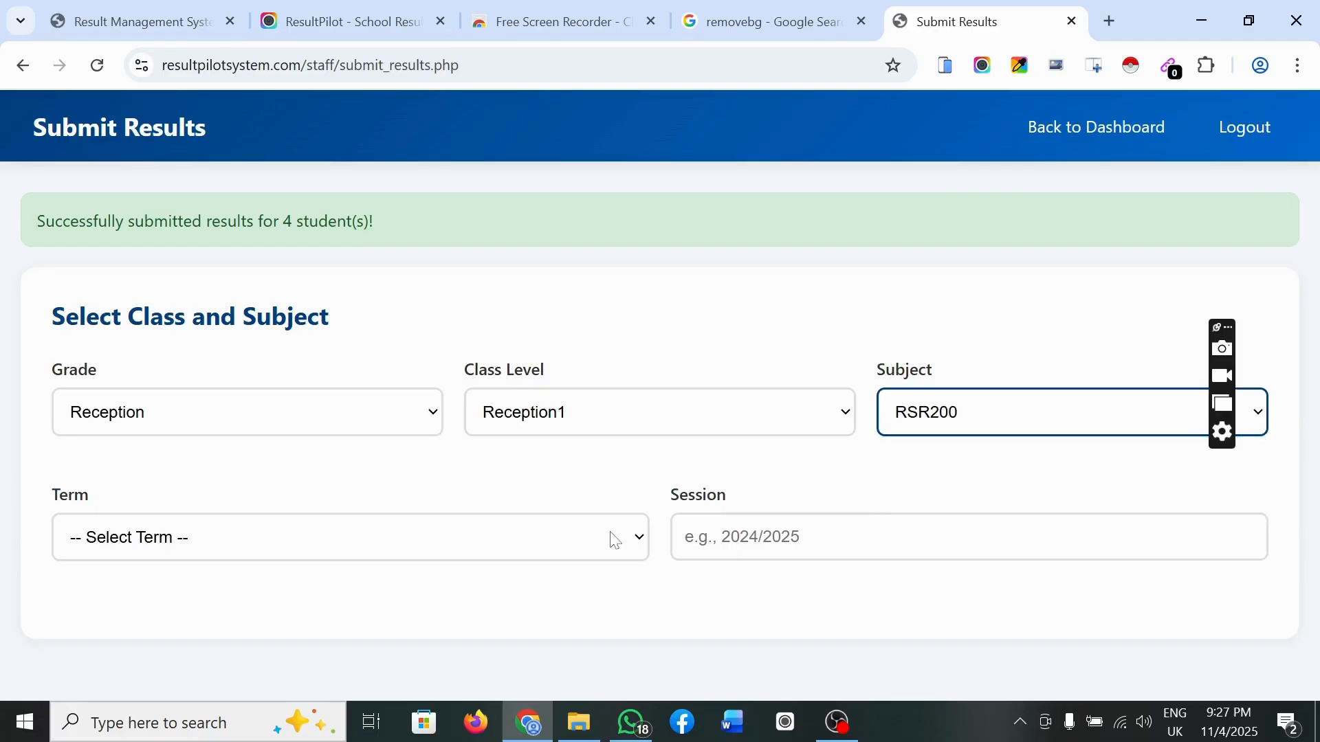
click(598, 539)
click(364, 614)
click(825, 540)
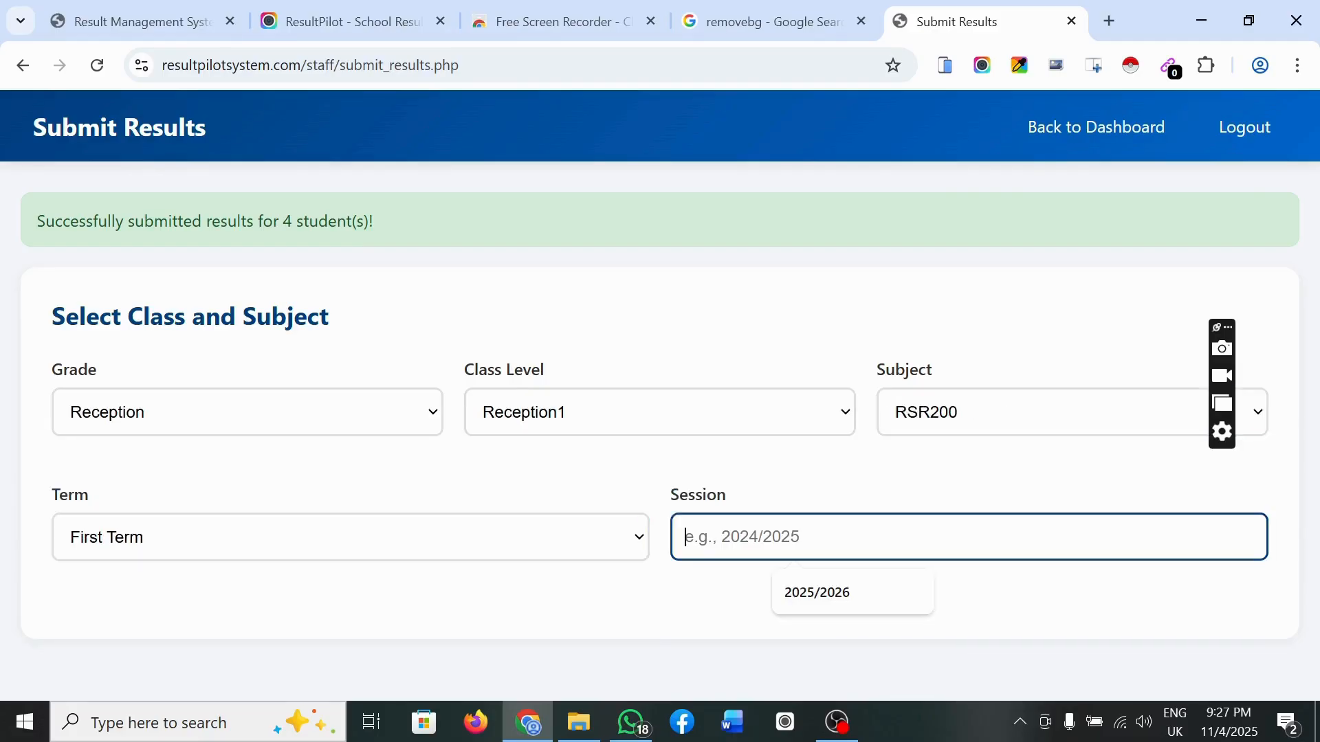
click(828, 604)
- Enter C.A.T scores 23, 12, 23 and 23 for the four students
scroll(827, 604, down, 5)
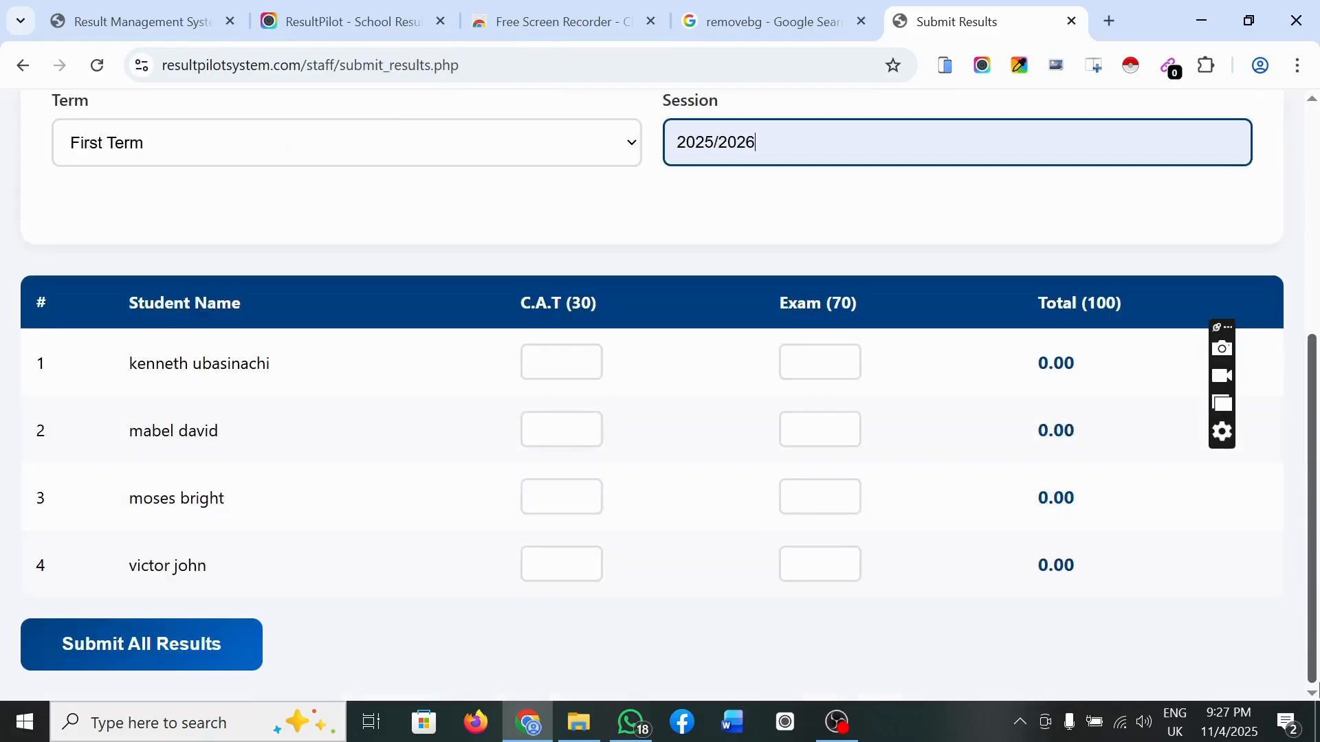
click(556, 362)
text(23)
click(554, 429)
text(12)
click(555, 497)
text(23)
click(554, 564)
text(23)
- Enter exam scores 54, 70, 45 and 45, correcting typos, then submit and confirm
click(813, 361)
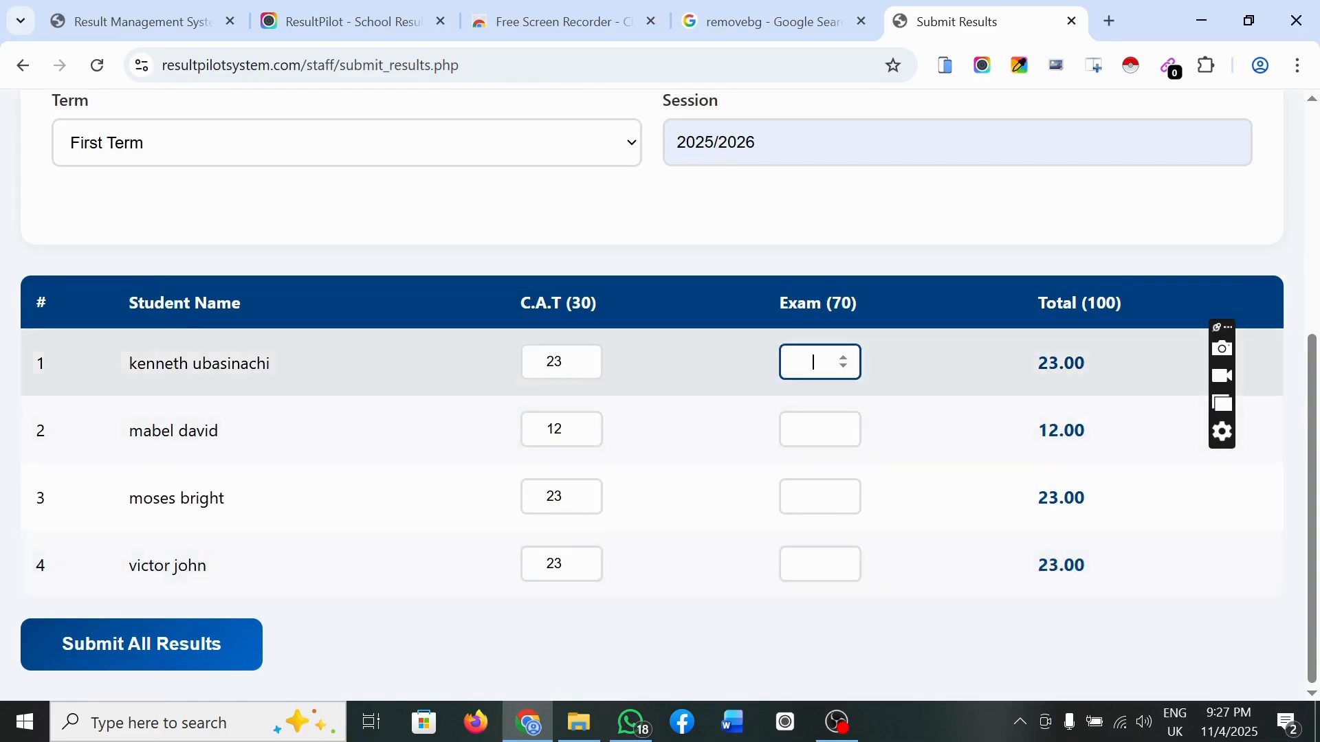
text(23)
drag(823, 362, 771, 370)
text(54)
click(813, 430)
text(1)
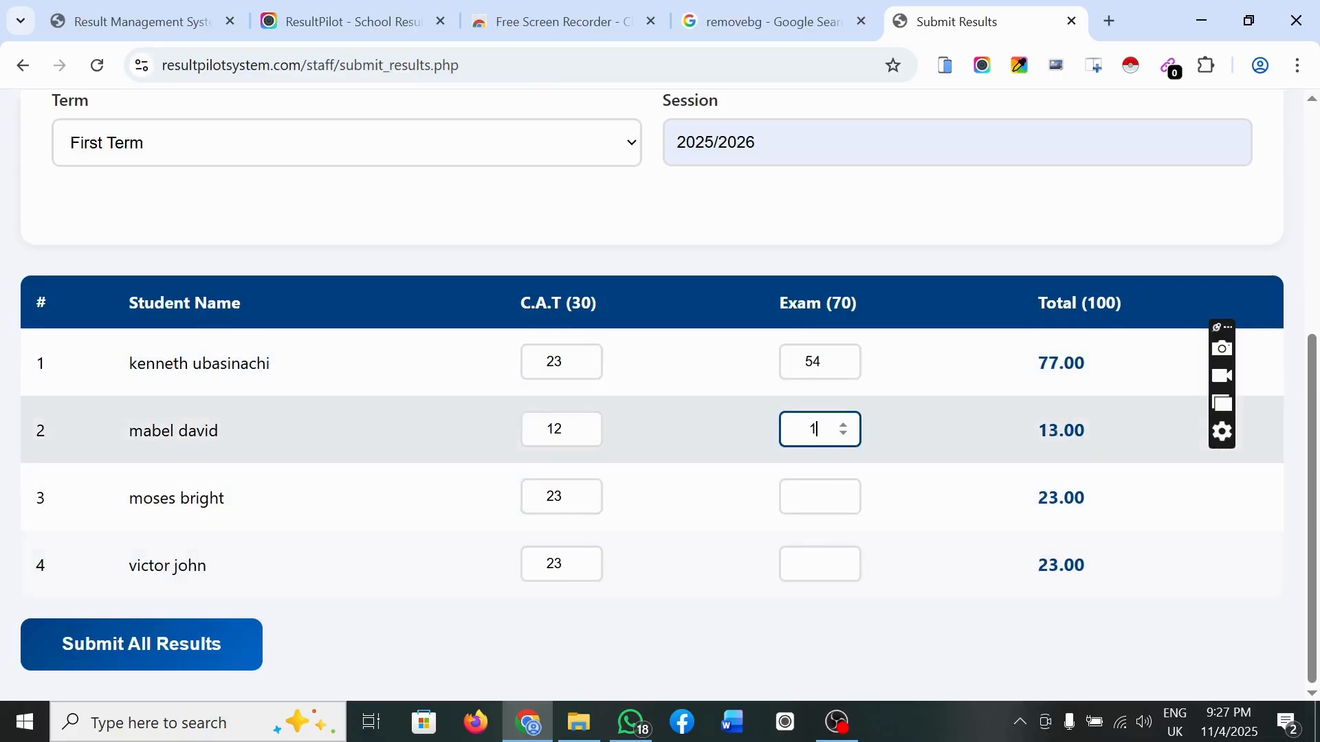
key(BackSpace)
text(70)
key(Tab)
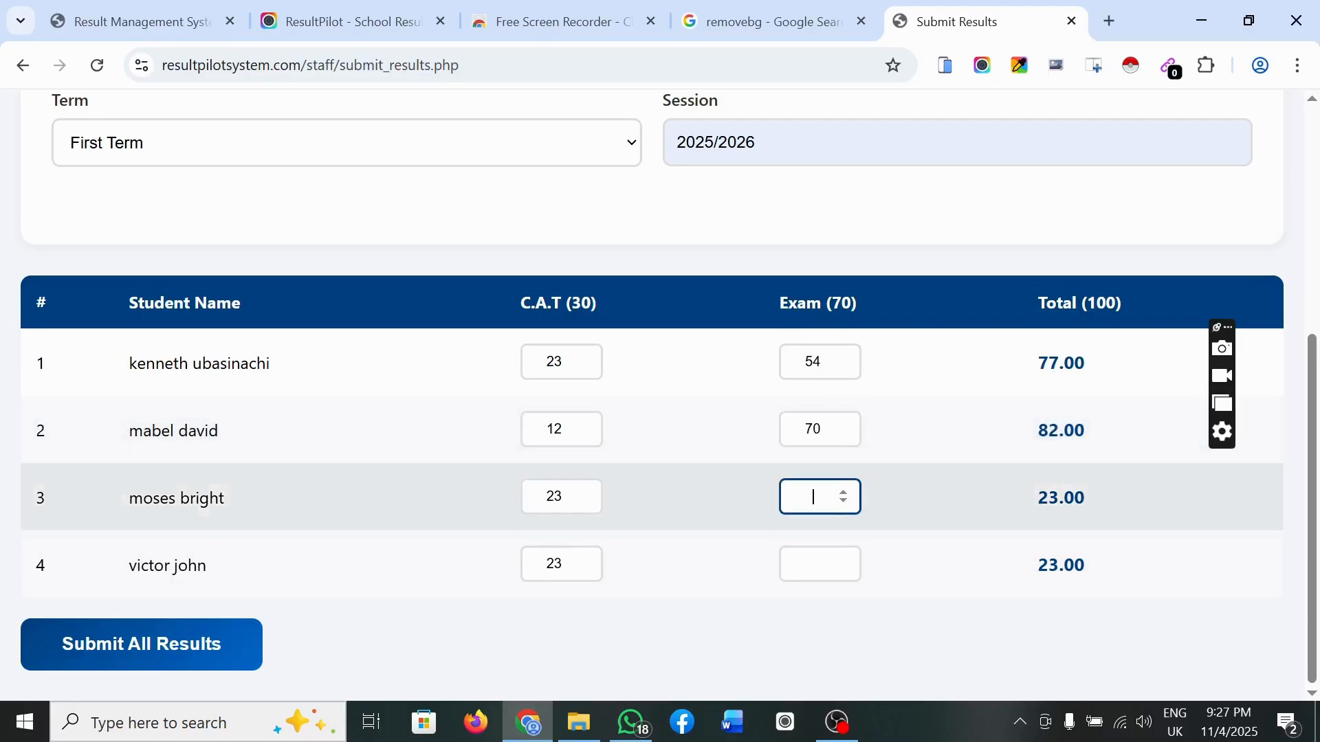
text(45)
key(Tab)
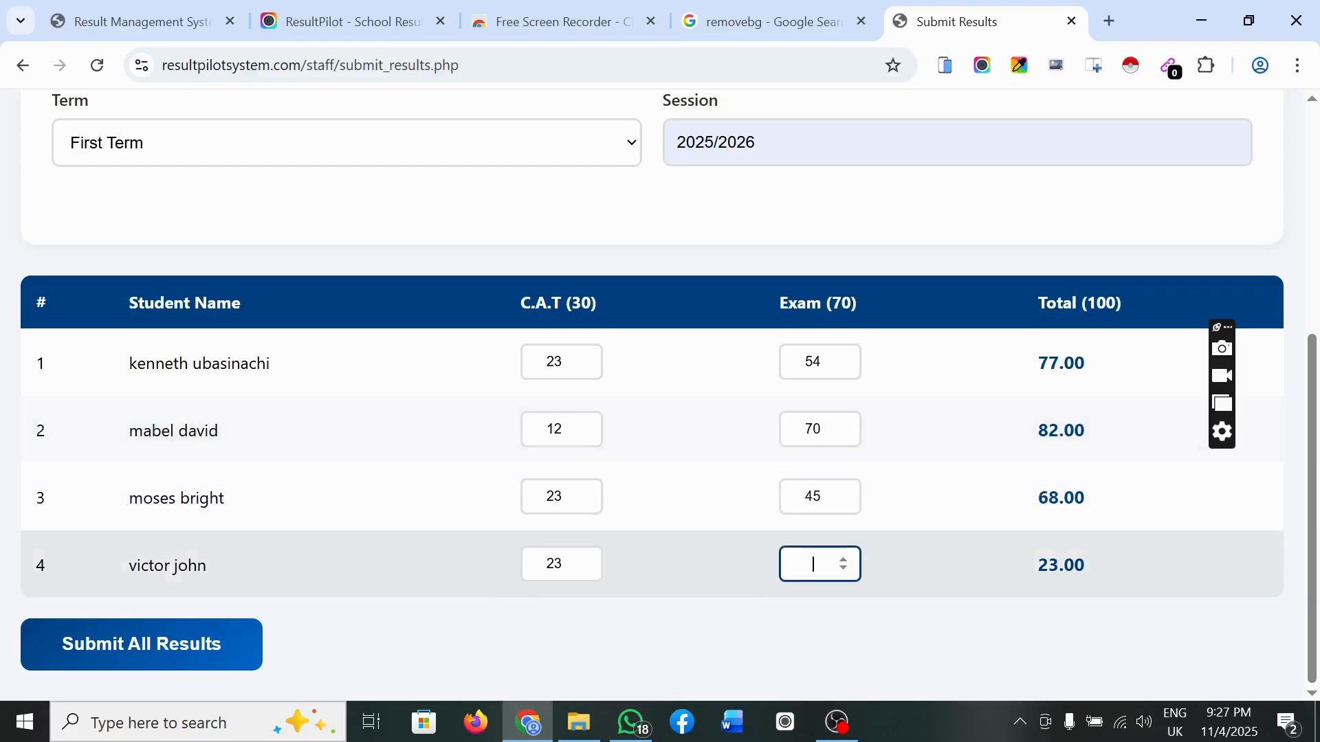
text(45)
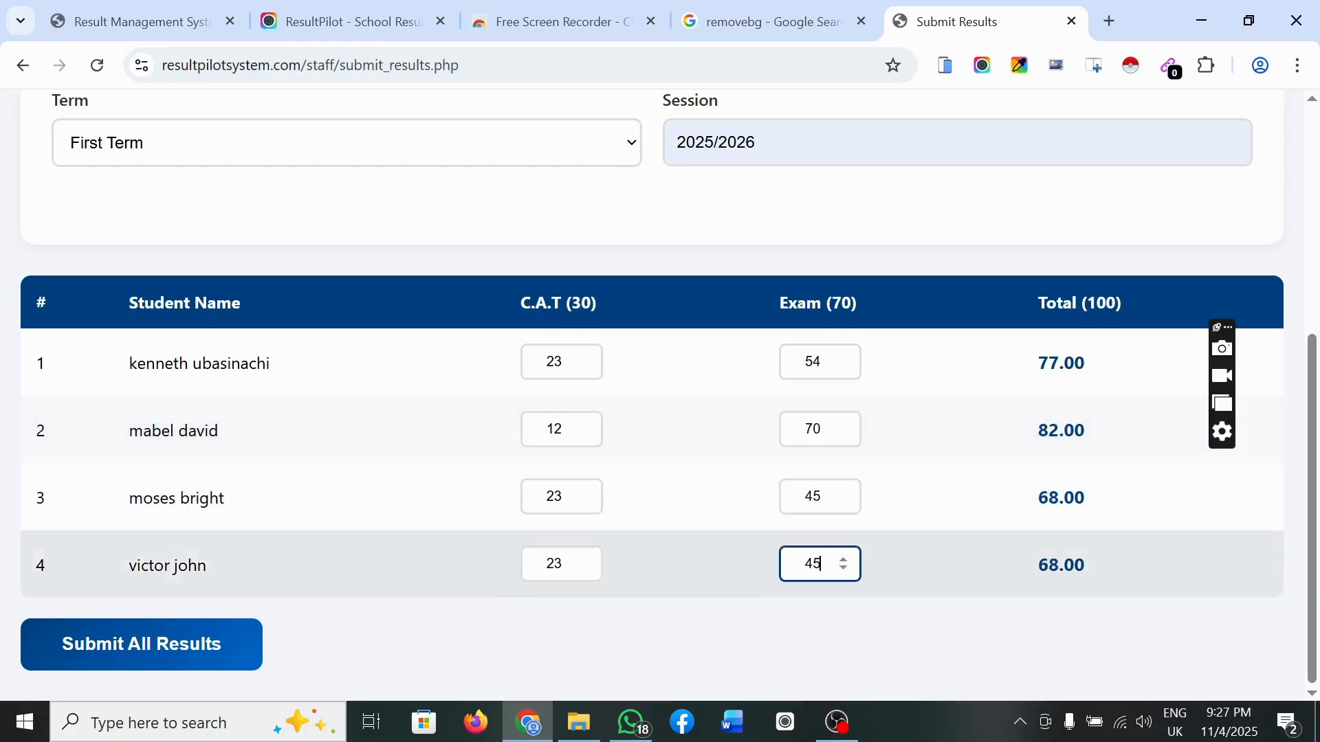
click(162, 656)
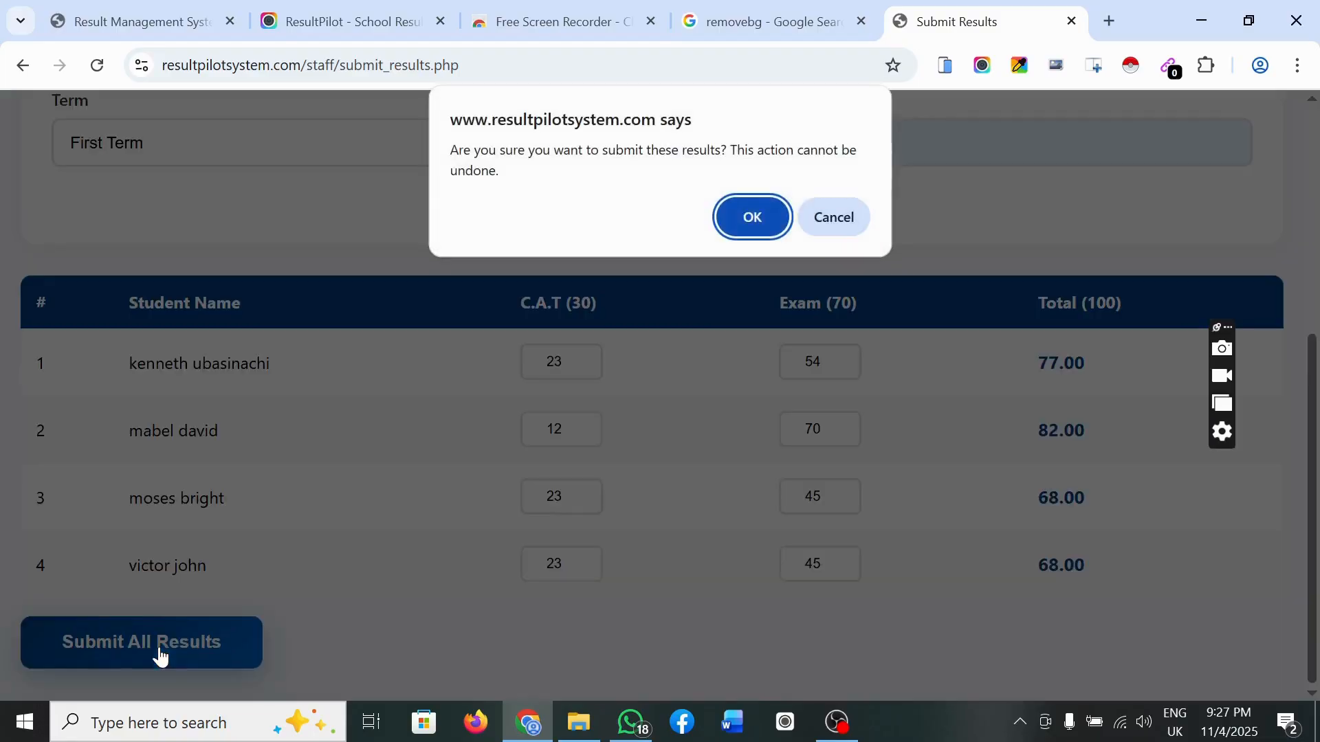
click(740, 219)
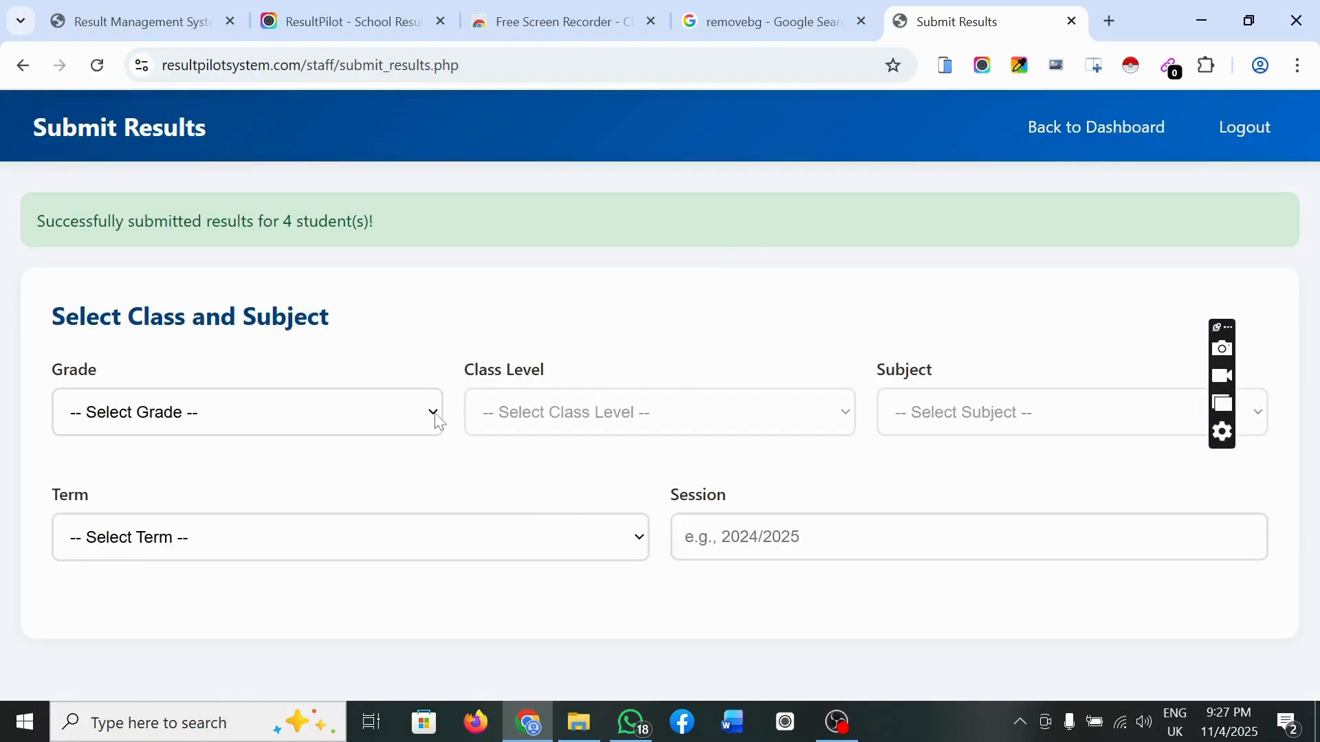
- Load Reception1 students for RSR222, First Term, session 2025/2026
click(419, 425)
click(300, 476)
click(640, 407)
click(580, 482)
click(976, 416)
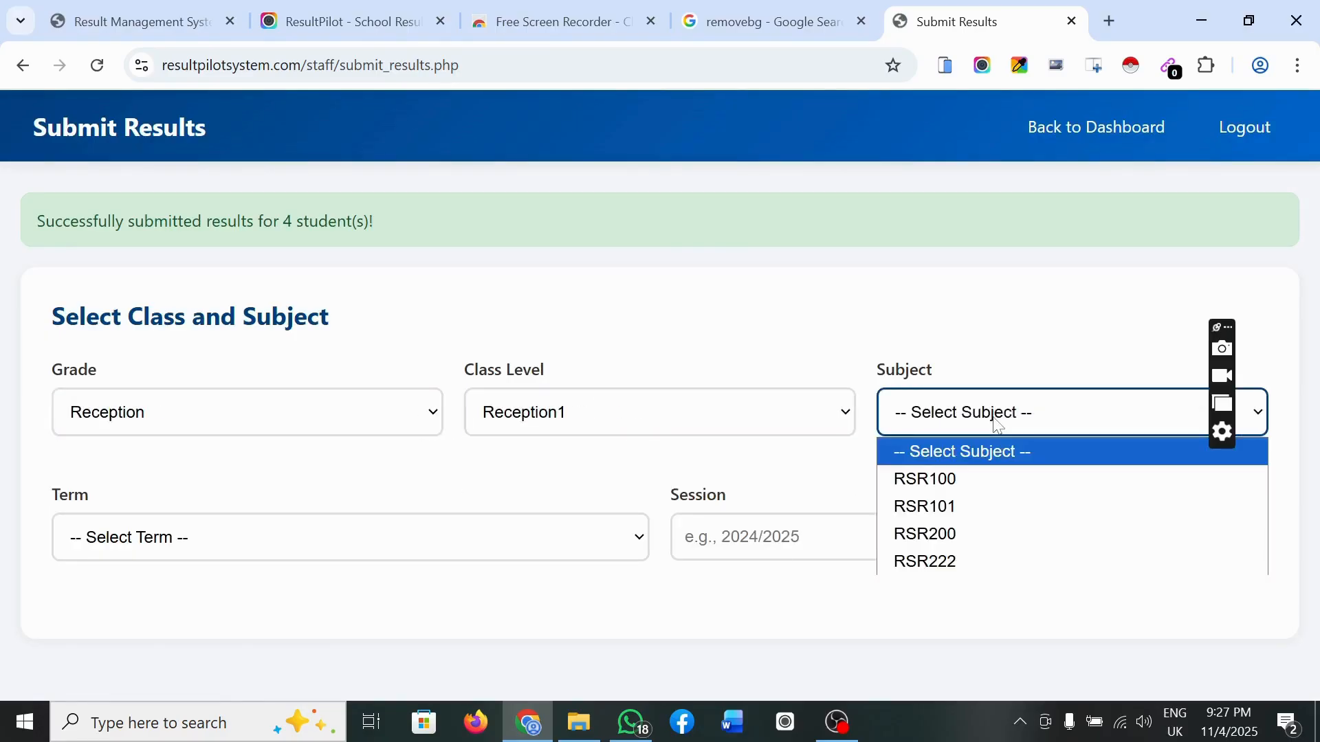
click(953, 558)
click(611, 552)
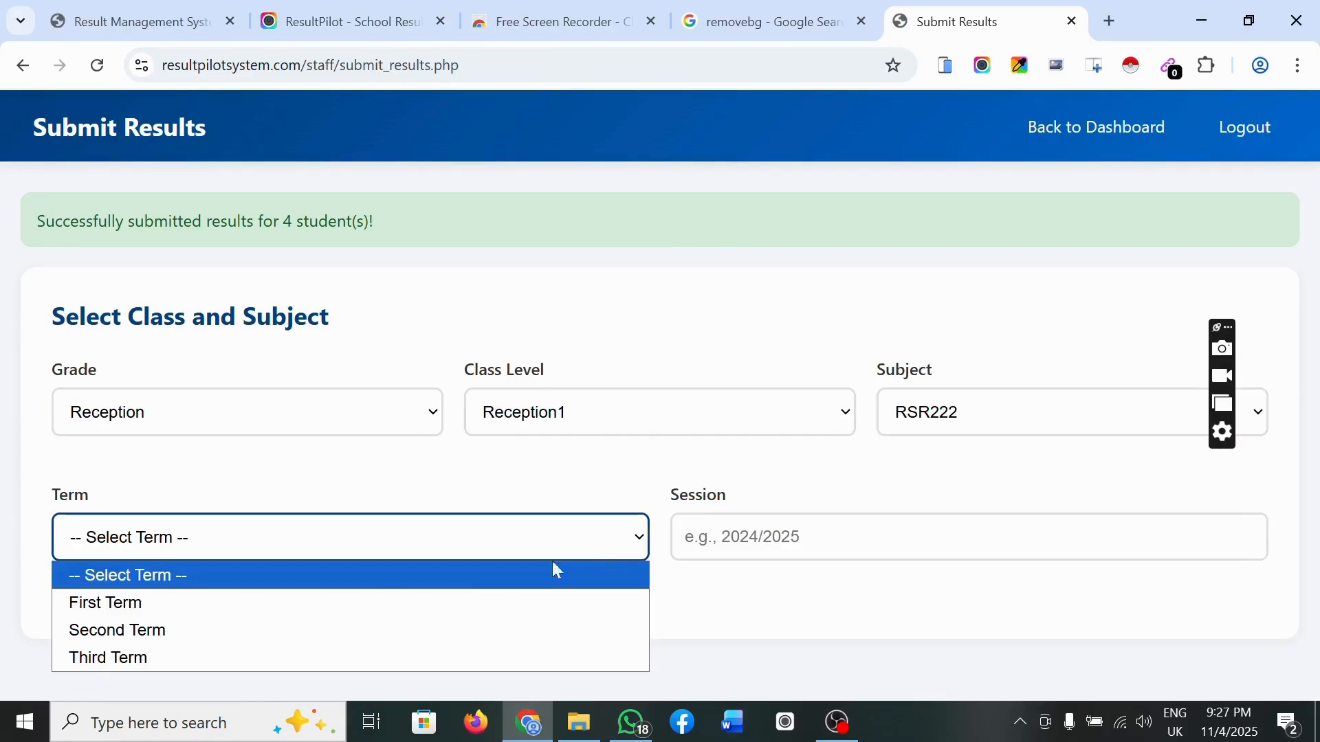
click(407, 605)
click(825, 538)
click(829, 605)
- Enter C.A.T scores 12, 13, 23 and 24 for the four students
scroll(829, 605, down, 5)
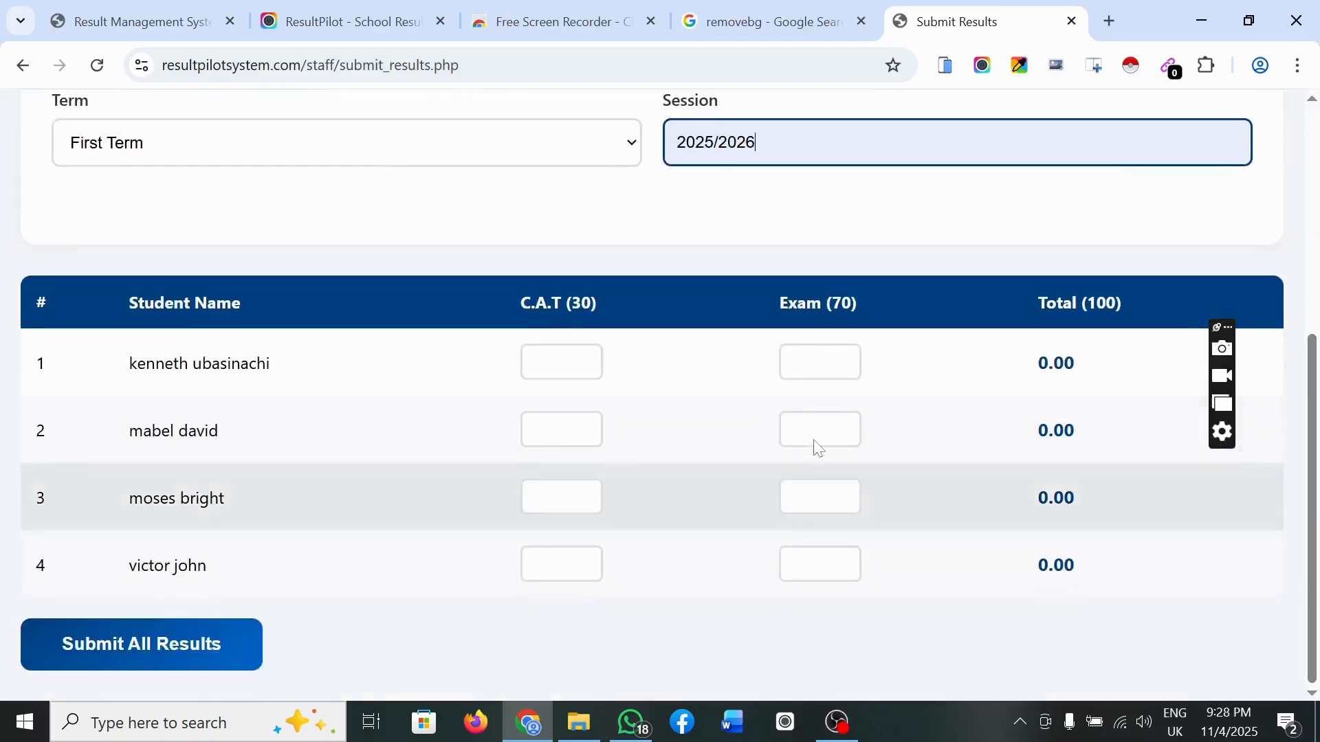
click(555, 362)
text(12)
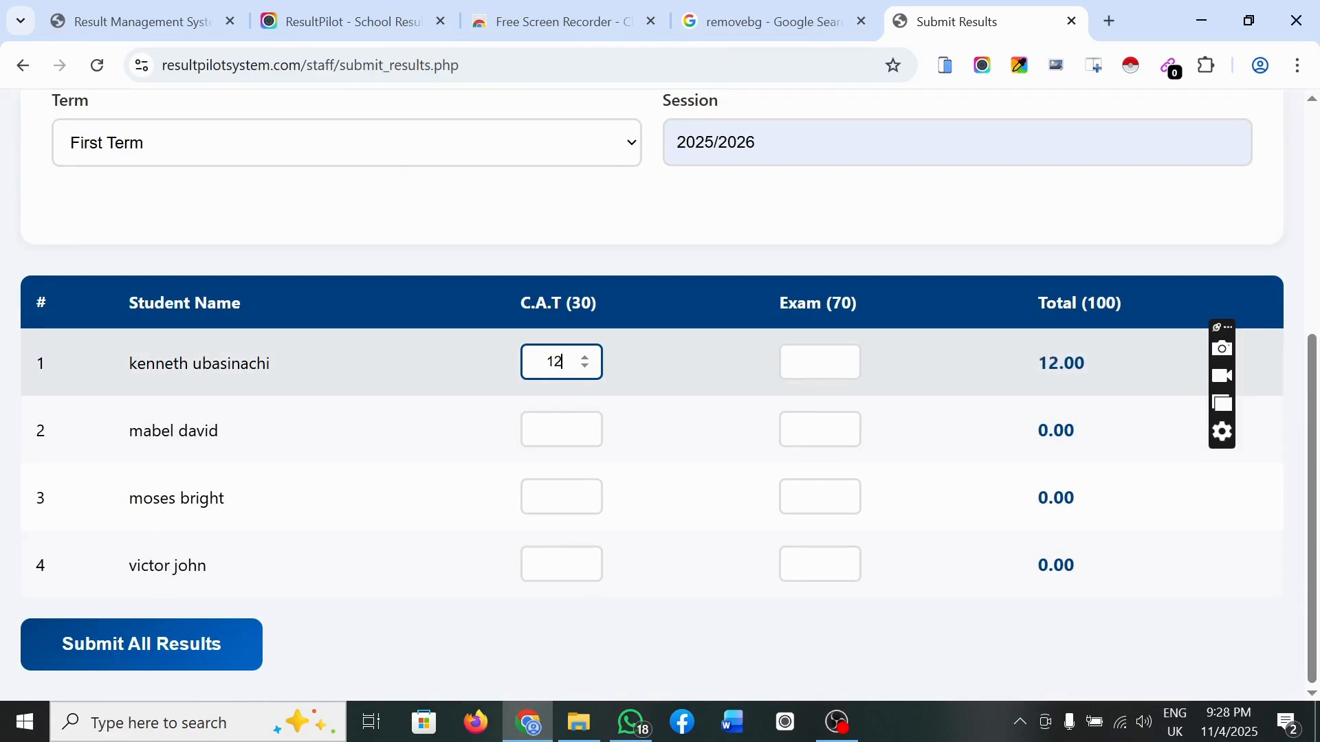
click(554, 429)
text(13)
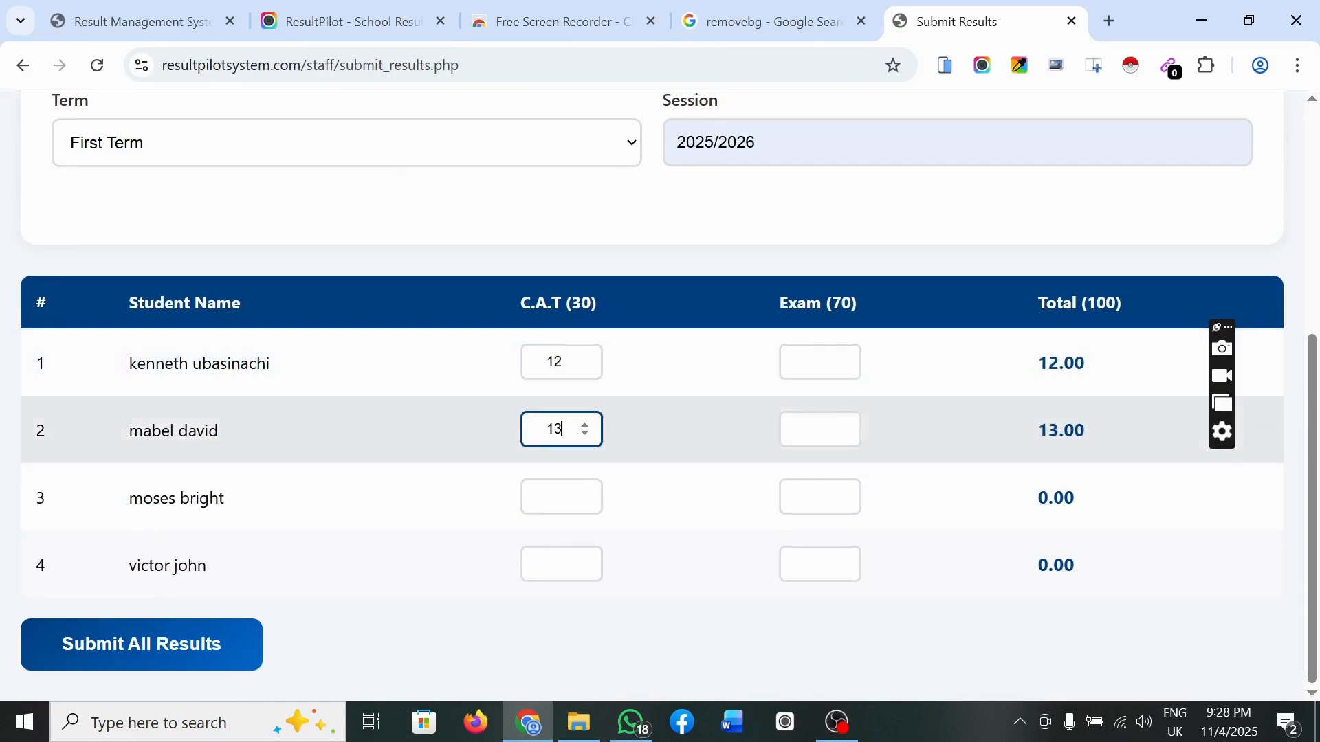
click(554, 497)
text(23)
click(554, 565)
text(24)
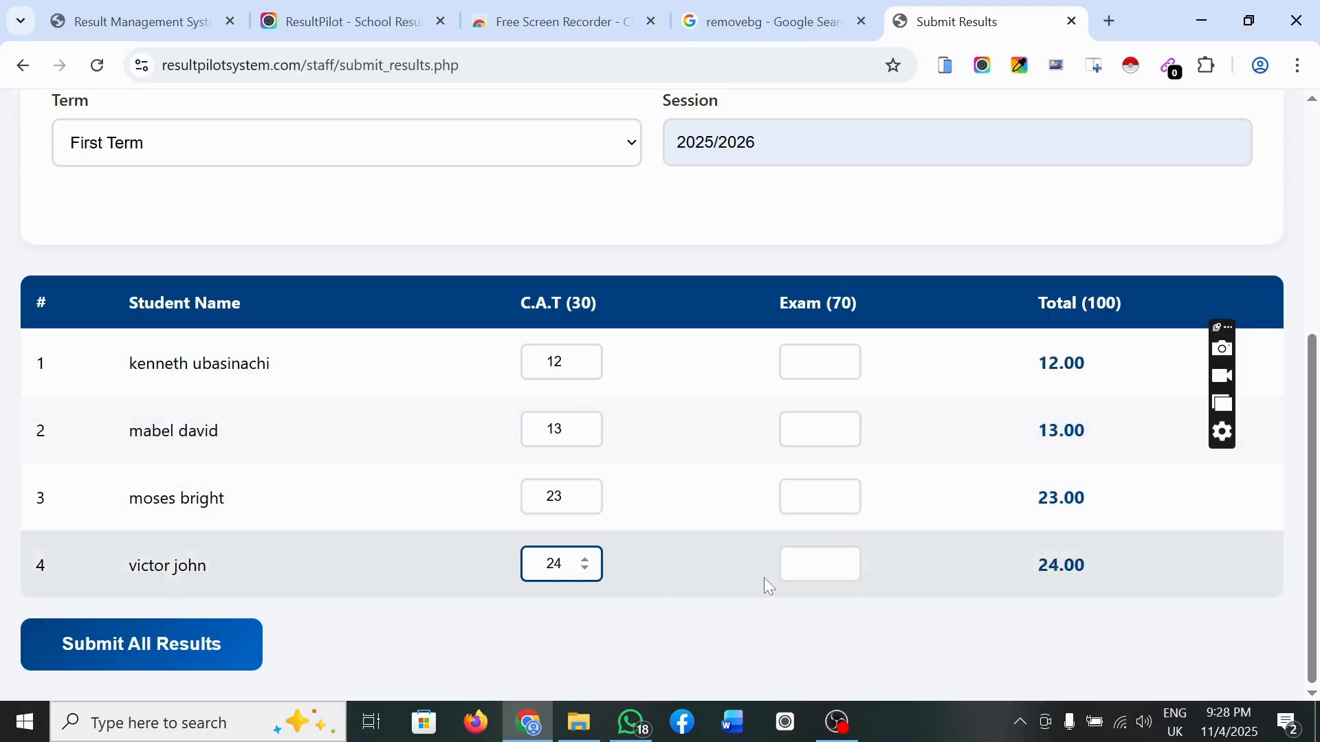
- Enter exam scores 56, 55, 45 and 55, then submit all RSR222 results
click(814, 564)
text(55)
click(813, 497)
text(45)
click(813, 429)
text(55)
click(813, 362)
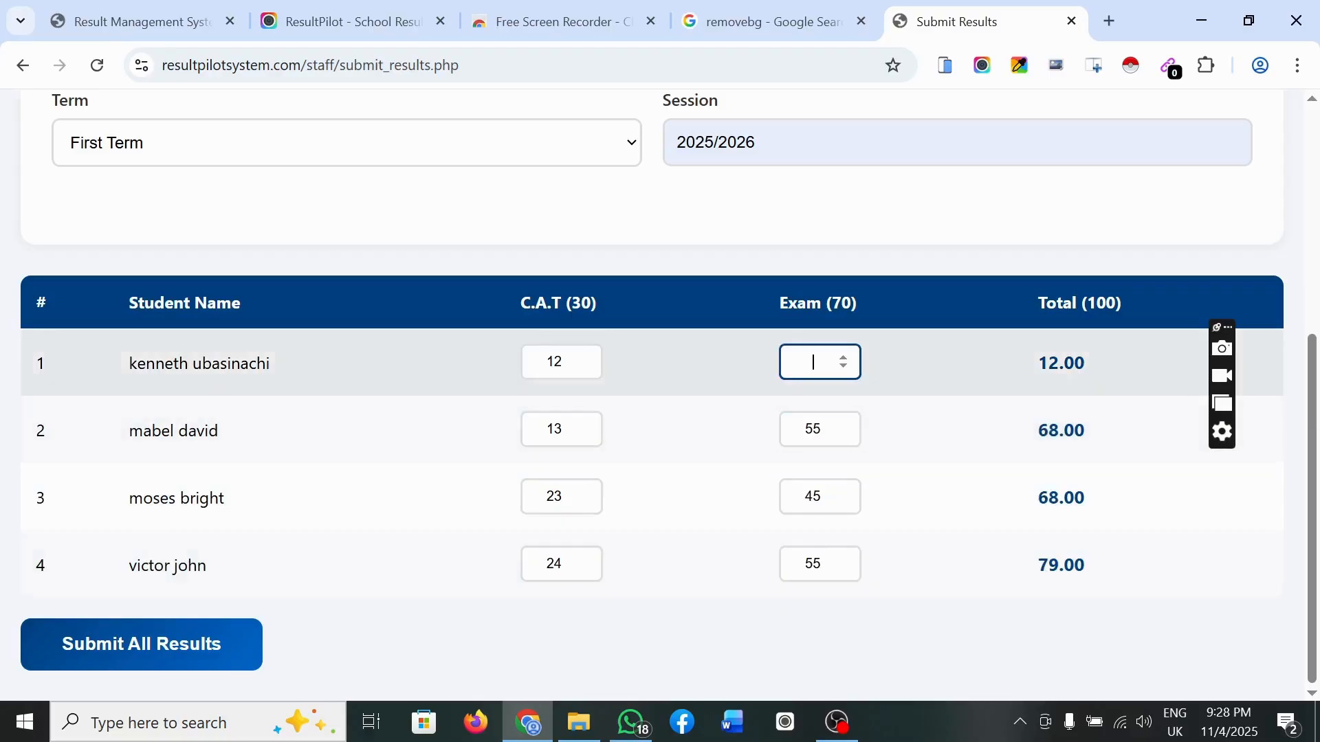
text(56)
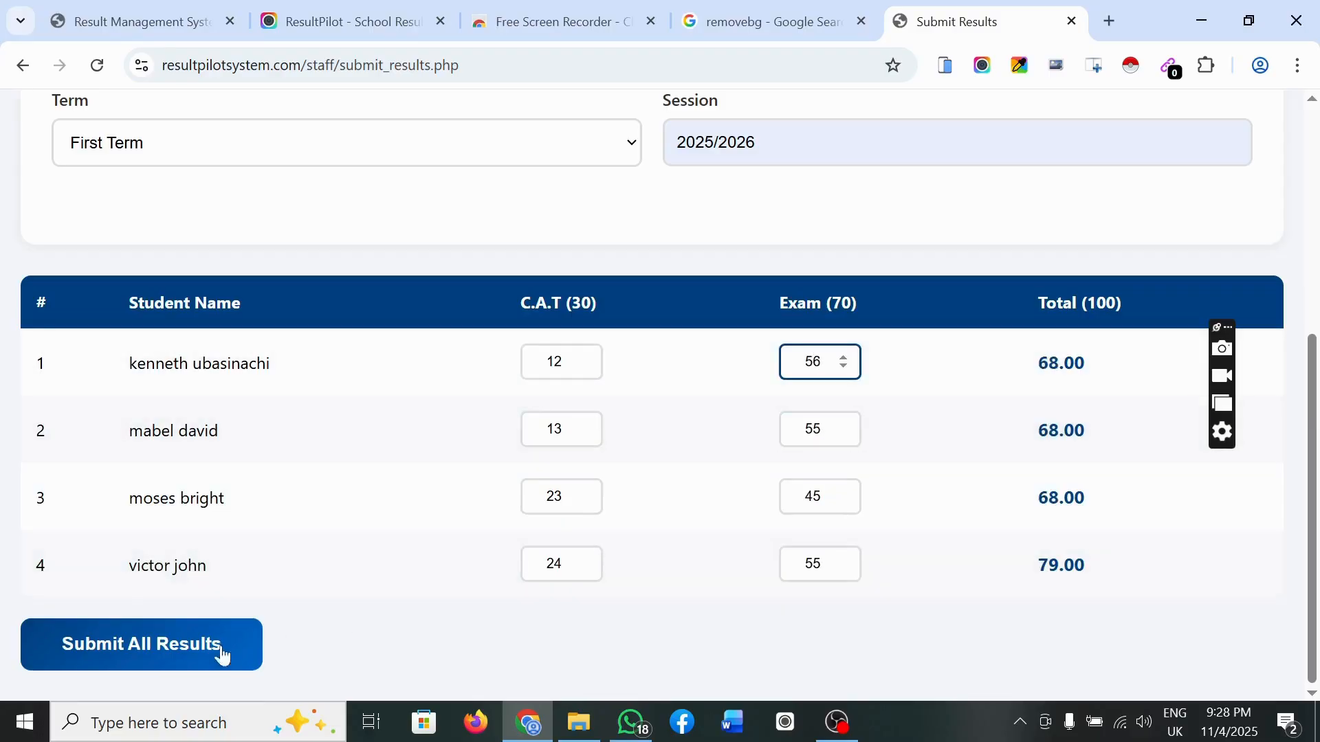
click(152, 653)
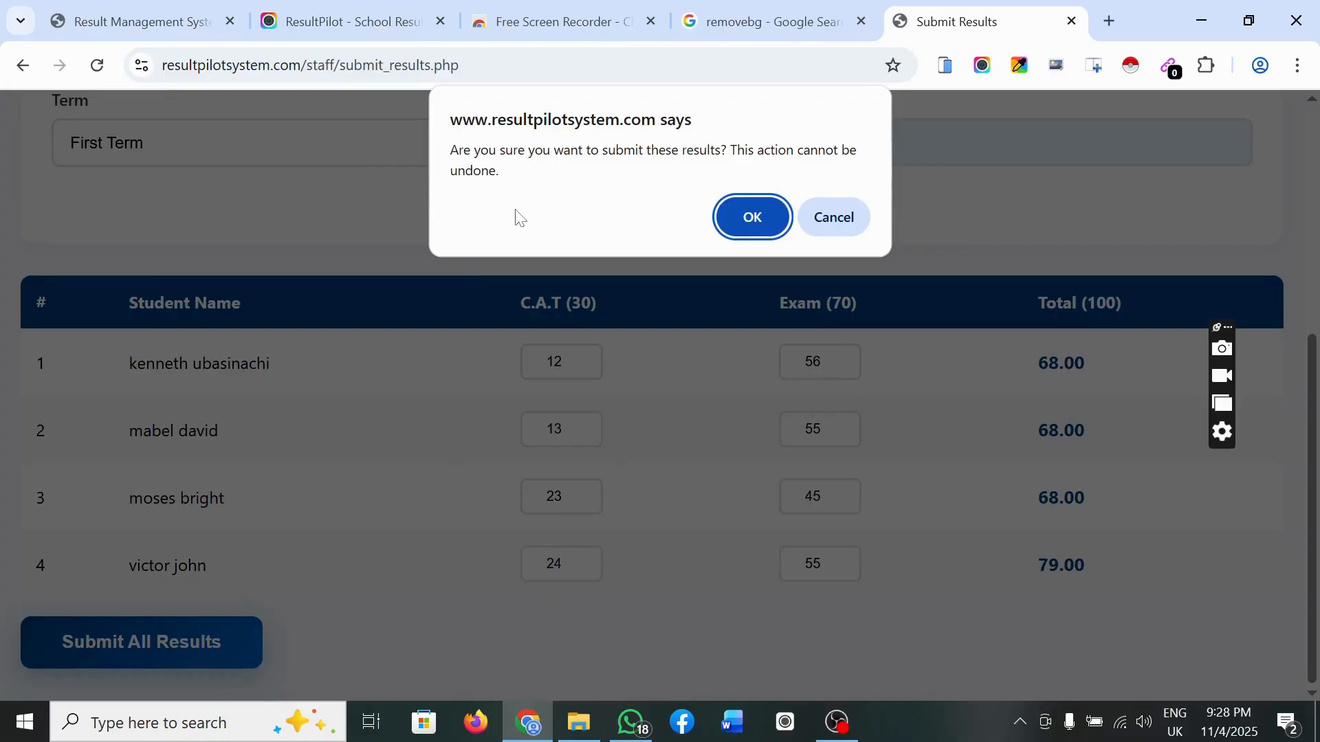
- Accept the RSR222 submission for 4 students and bring the Result Management System tab forward
click(734, 232)
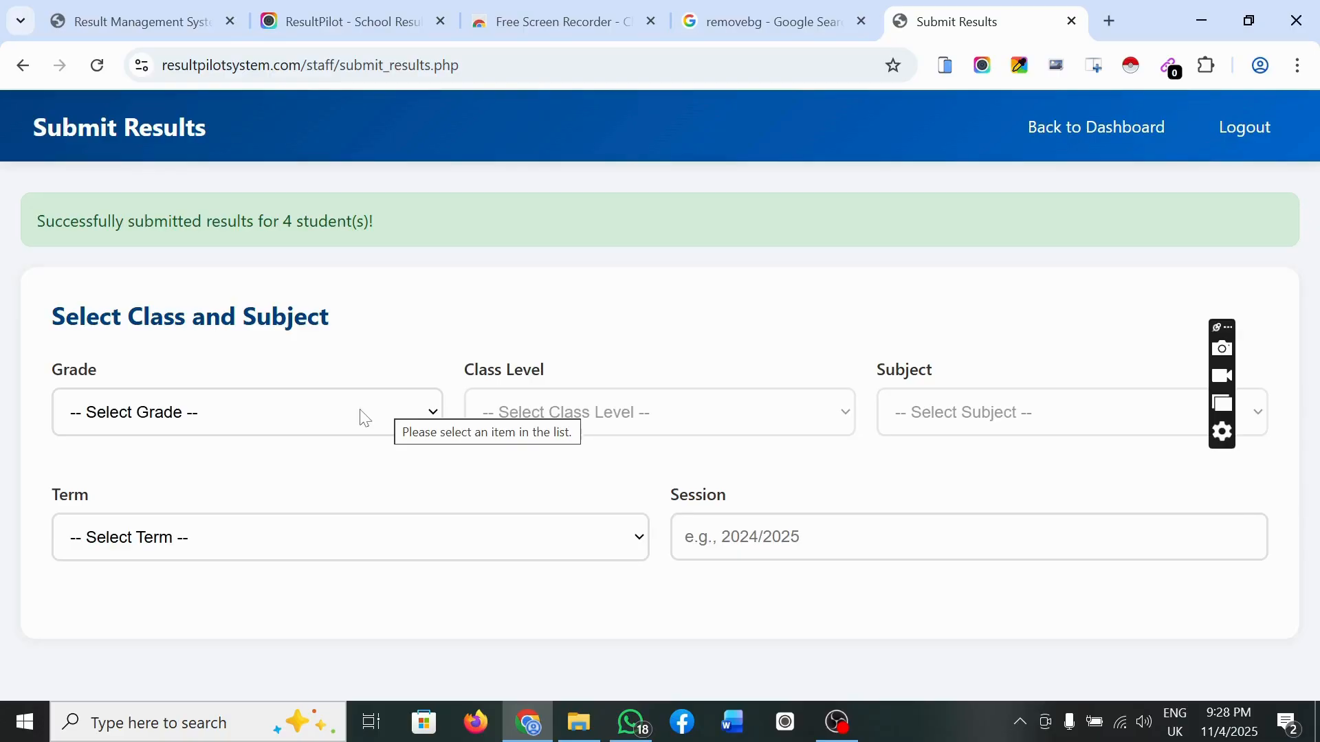
click(136, 11)
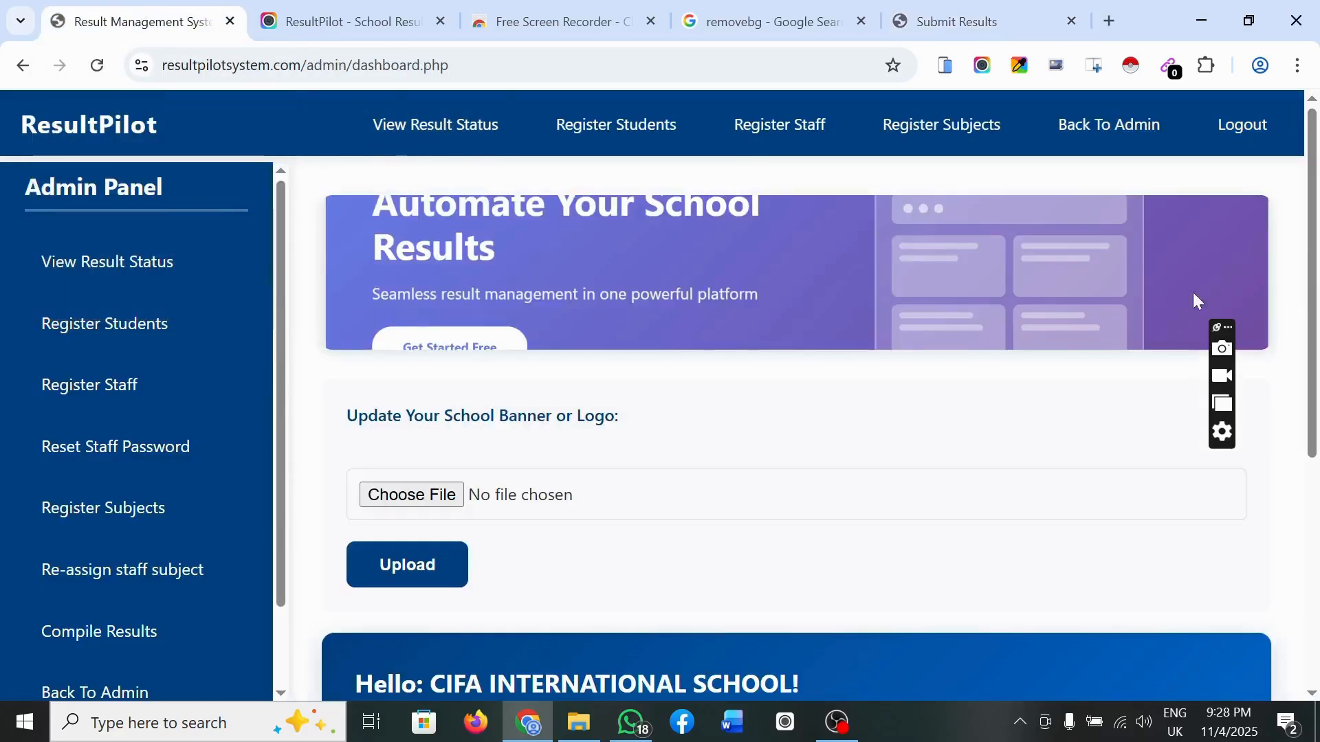
- Show the Reception submission status: 4 submitted, 0 pending, 100% completion across Reception1 subjects
click(410, 137)
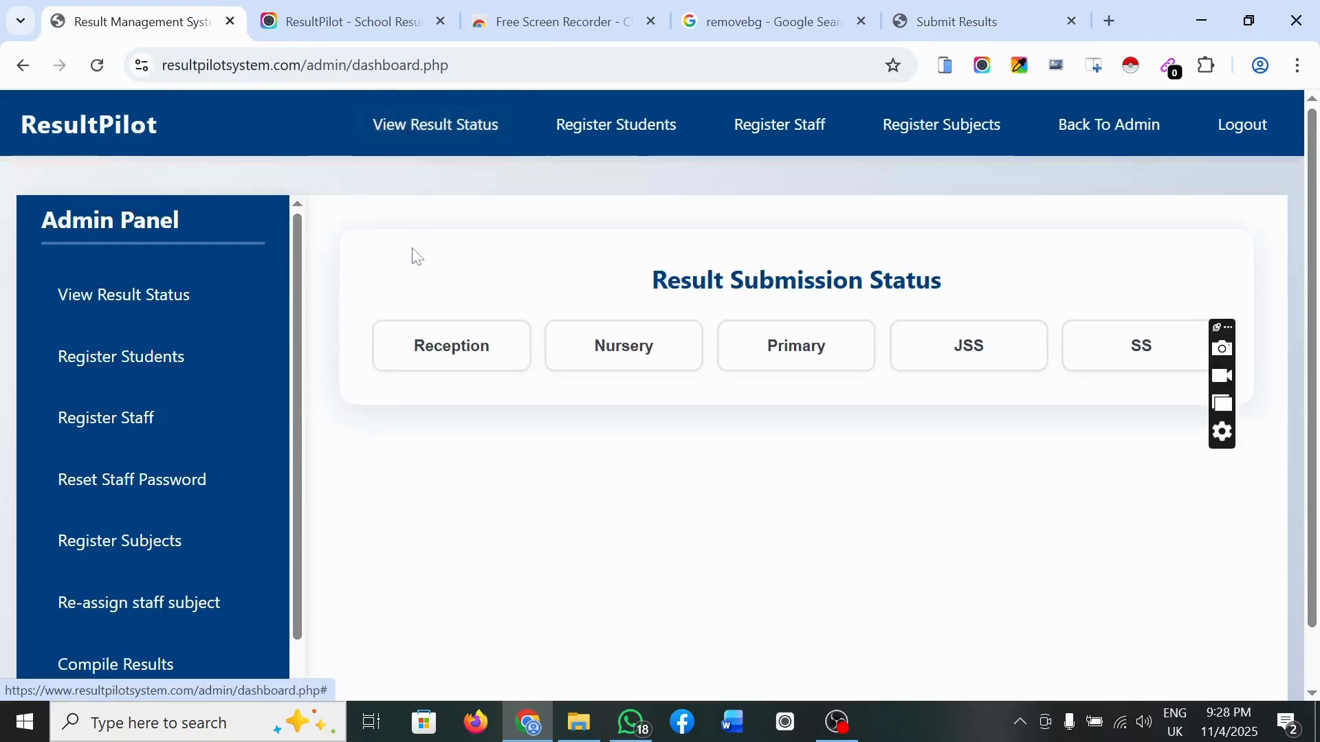
click(442, 362)
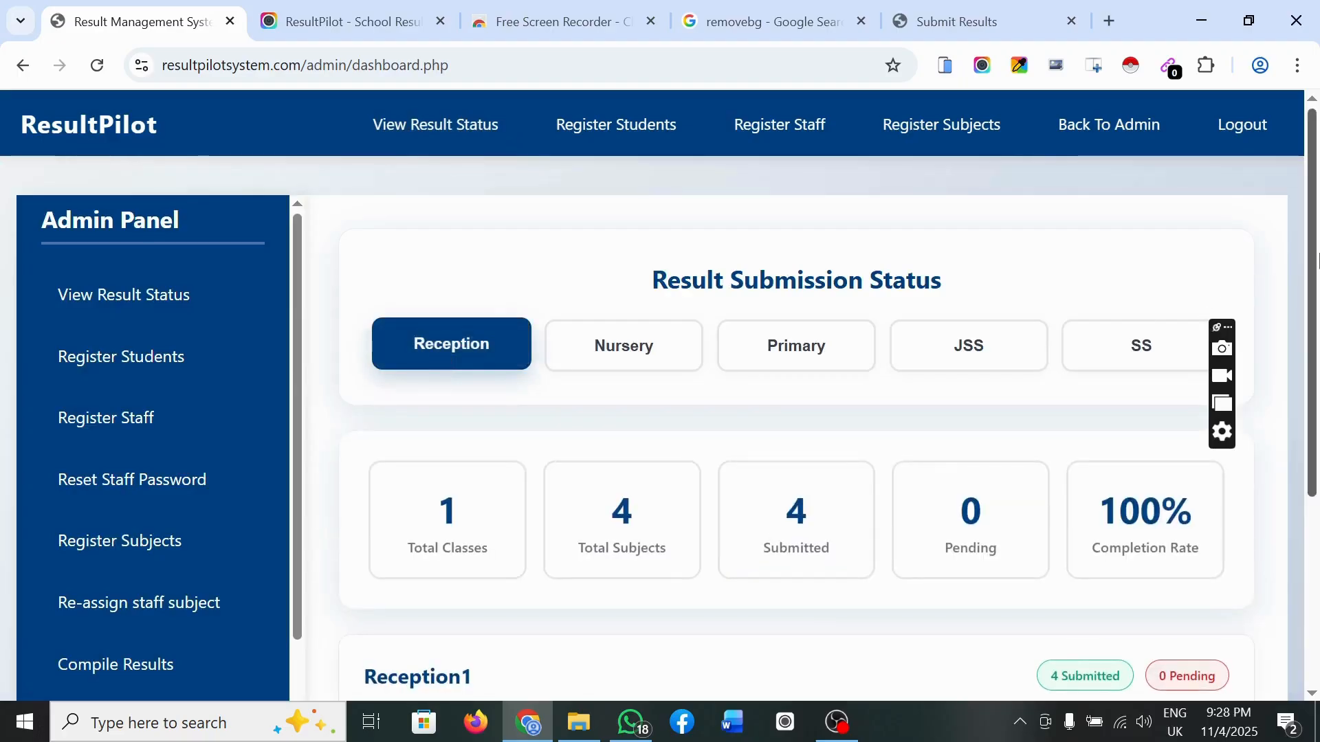
scroll(1317, 364, down, 2)
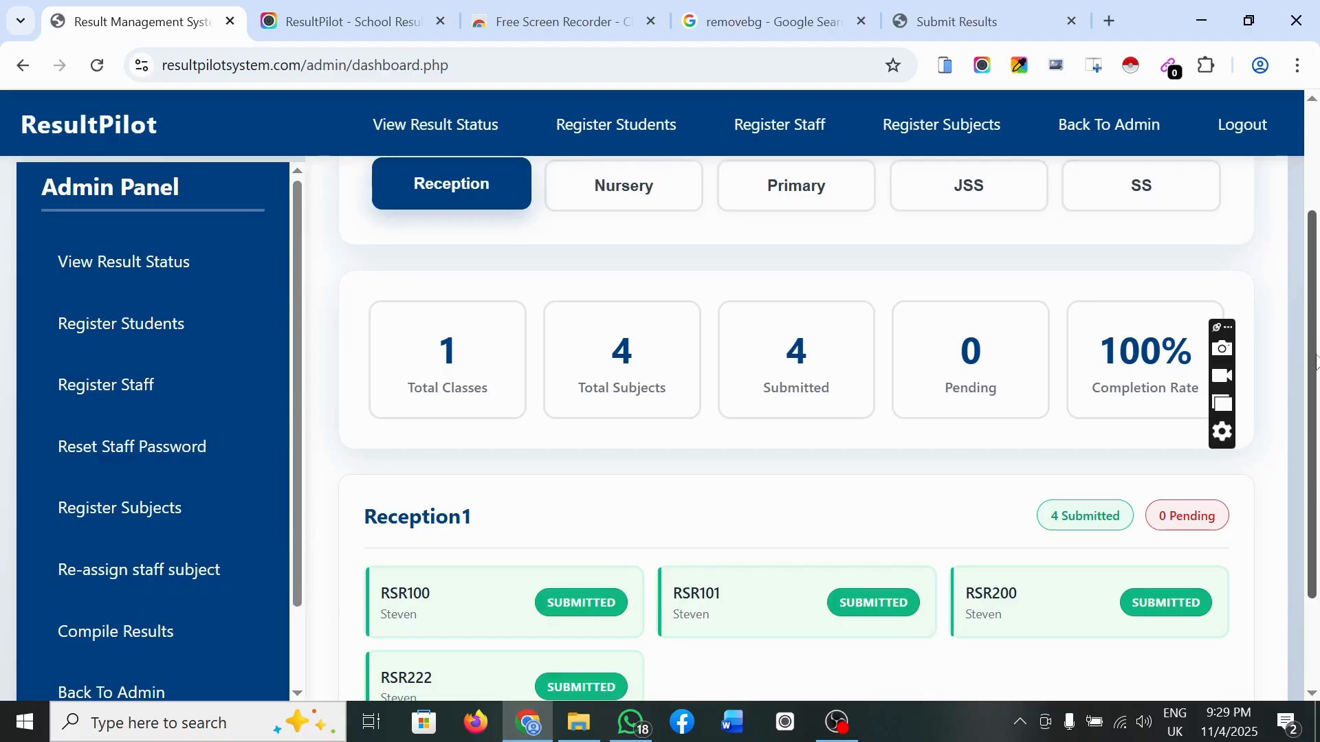
drag(1315, 363, 1315, 495)
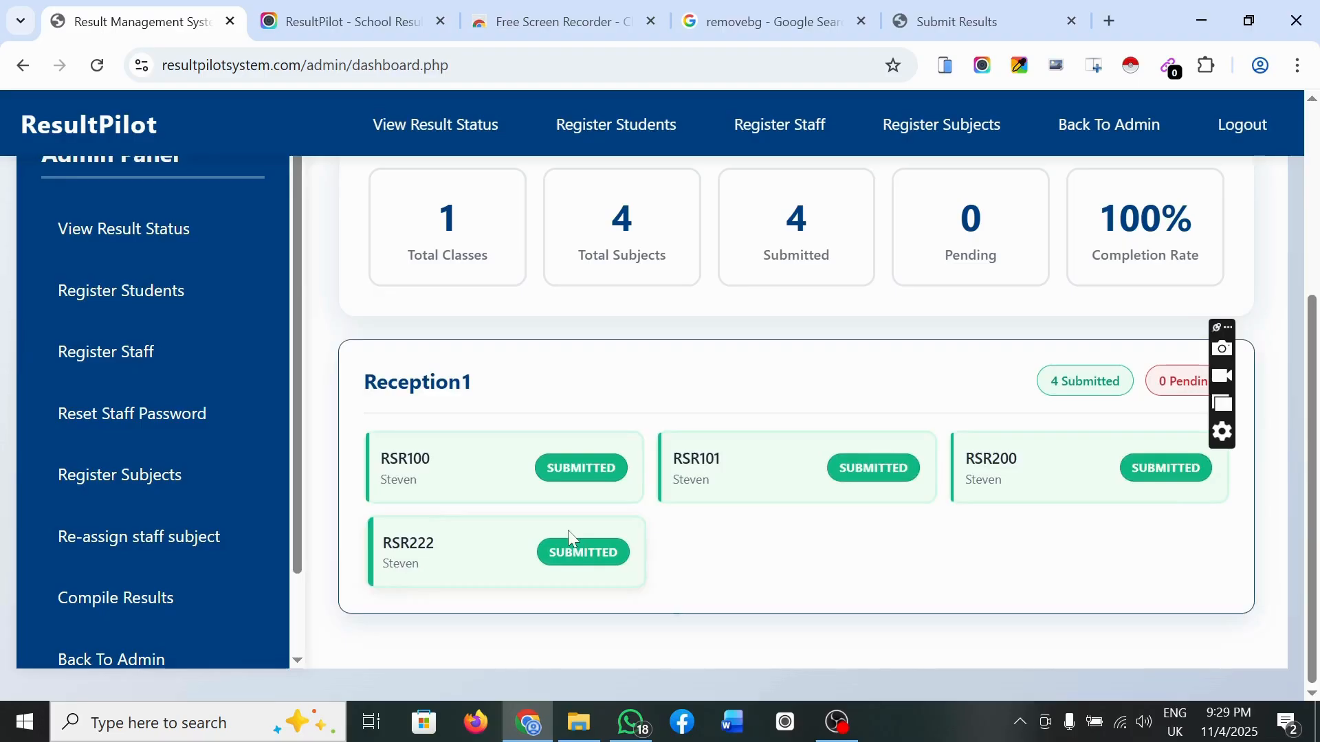
drag(455, 478, 390, 479)
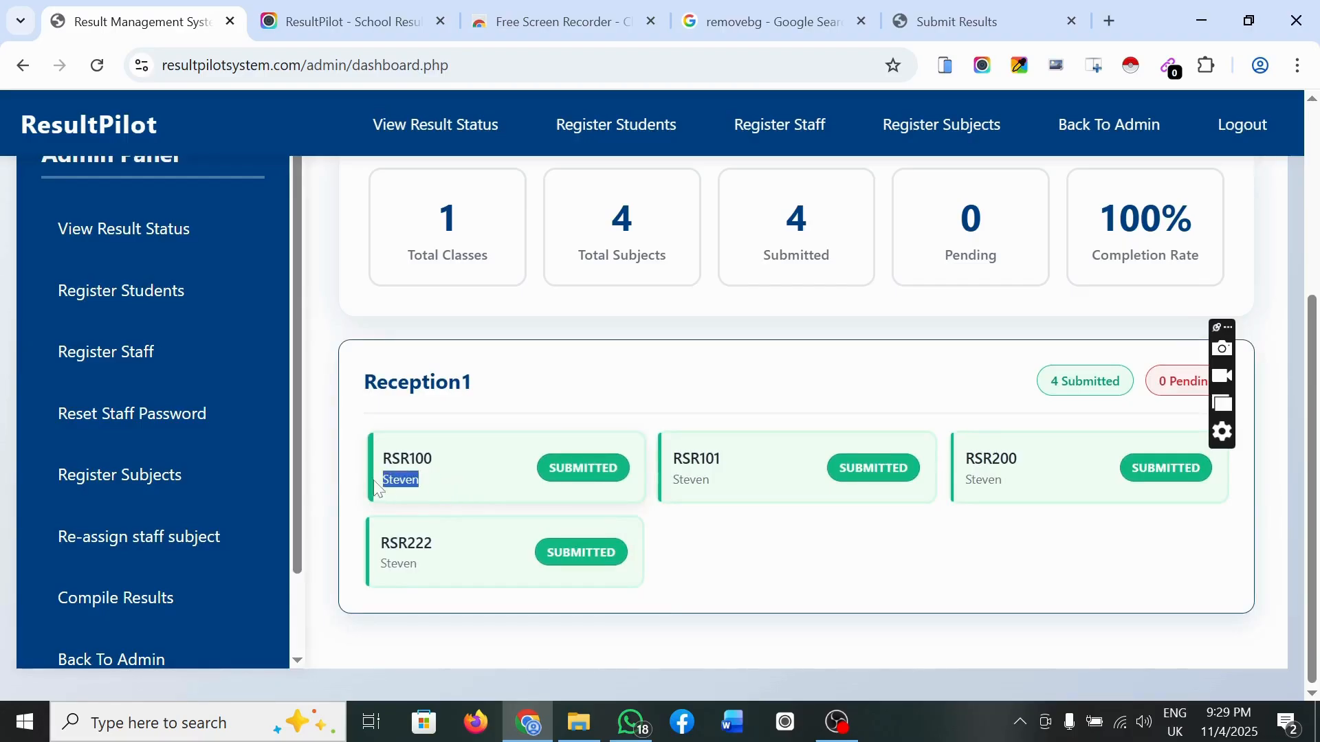
click(837, 558)
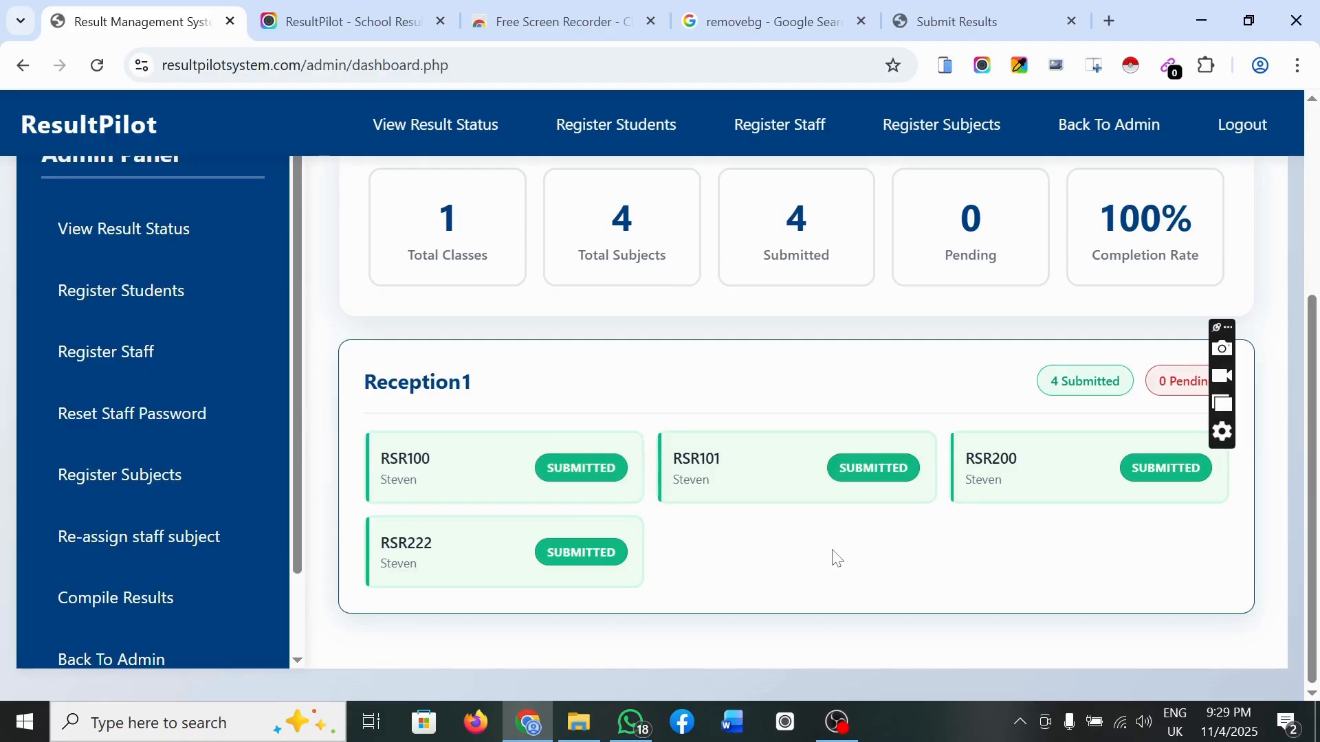
mouse_move(1313, 473)
mouse_down()
mouse_move(1312, 294)
mouse_move(1313, 475)
mouse_up()
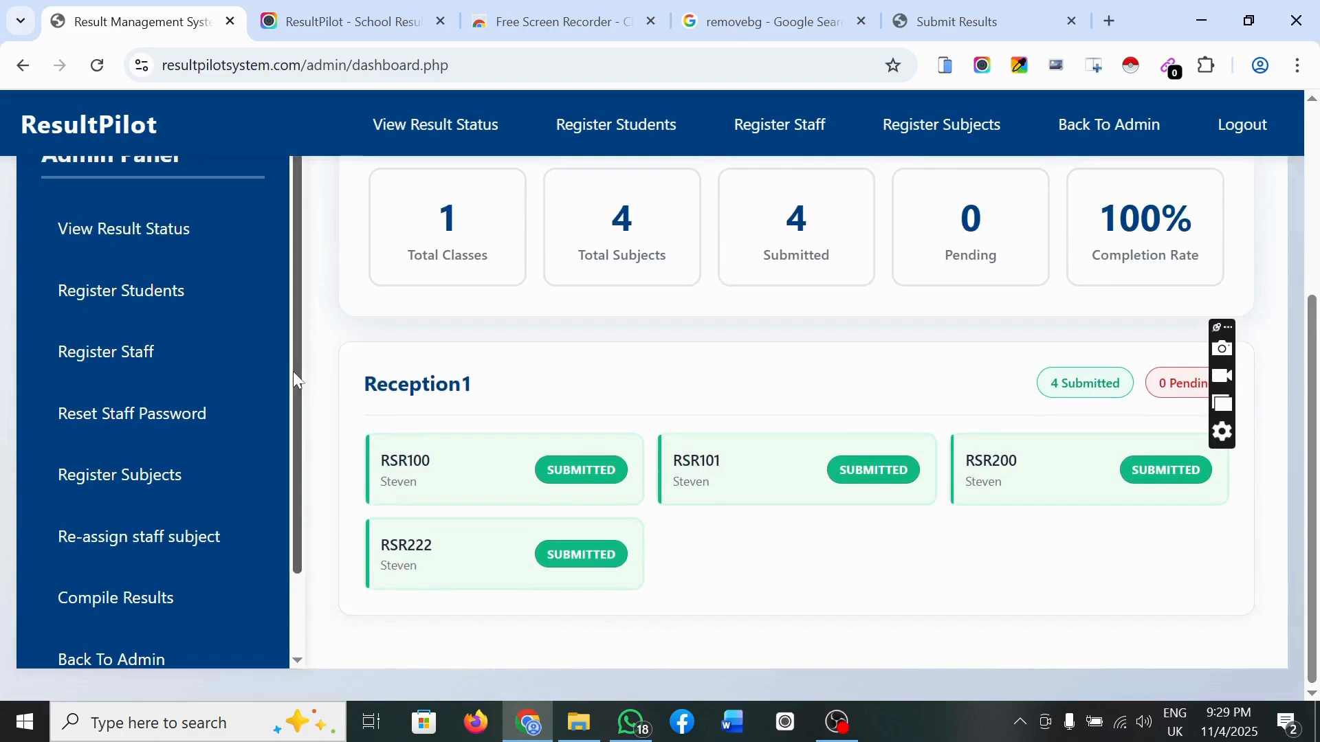
drag(294, 374, 300, 467)
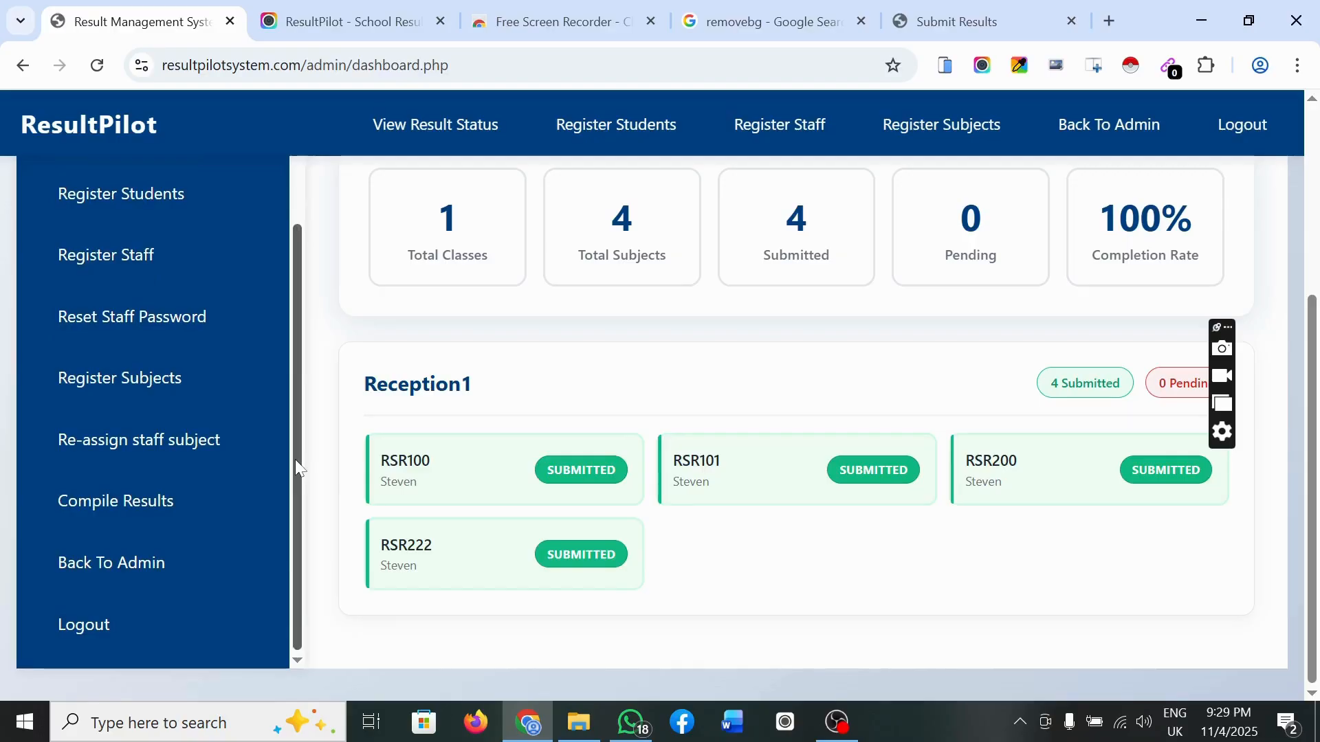
- Choose Reception for compilation, confirm all four Reception1 subjects are submitted, and proceed to result details
click(163, 509)
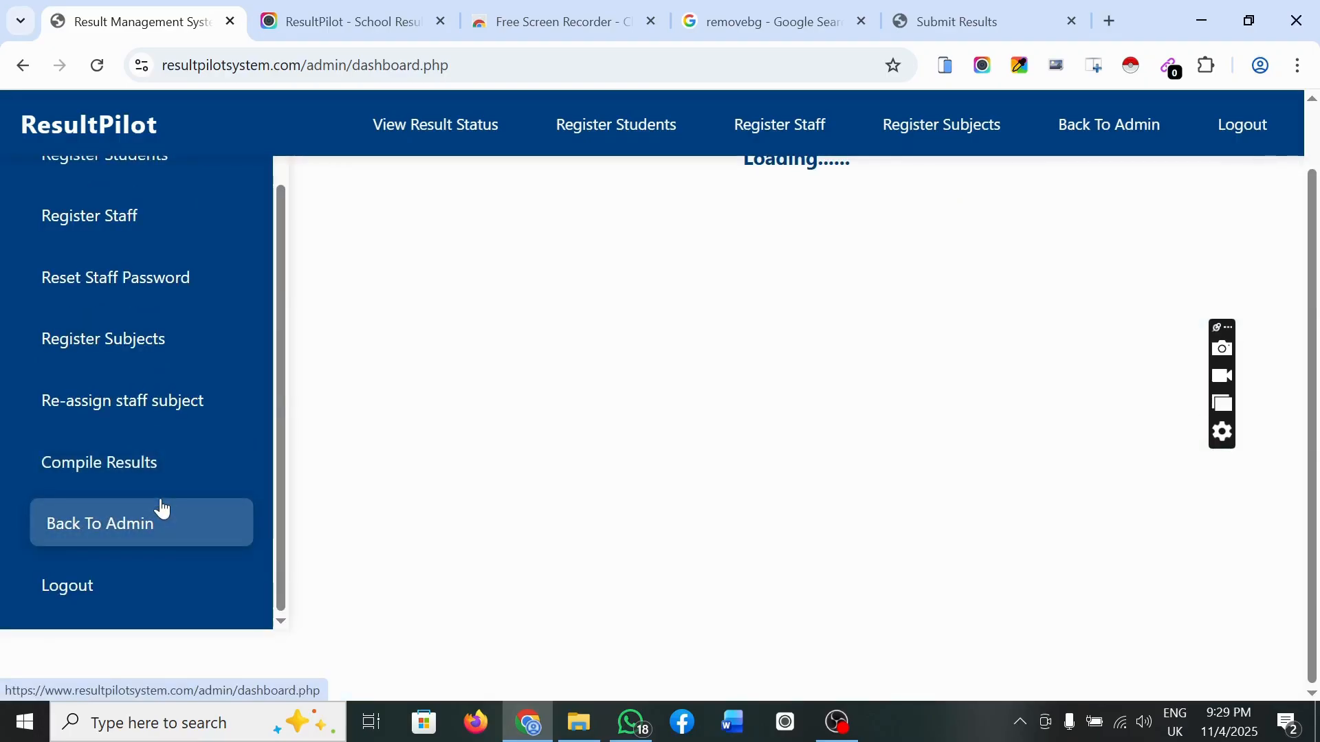
scroll(852, 352, up, 1)
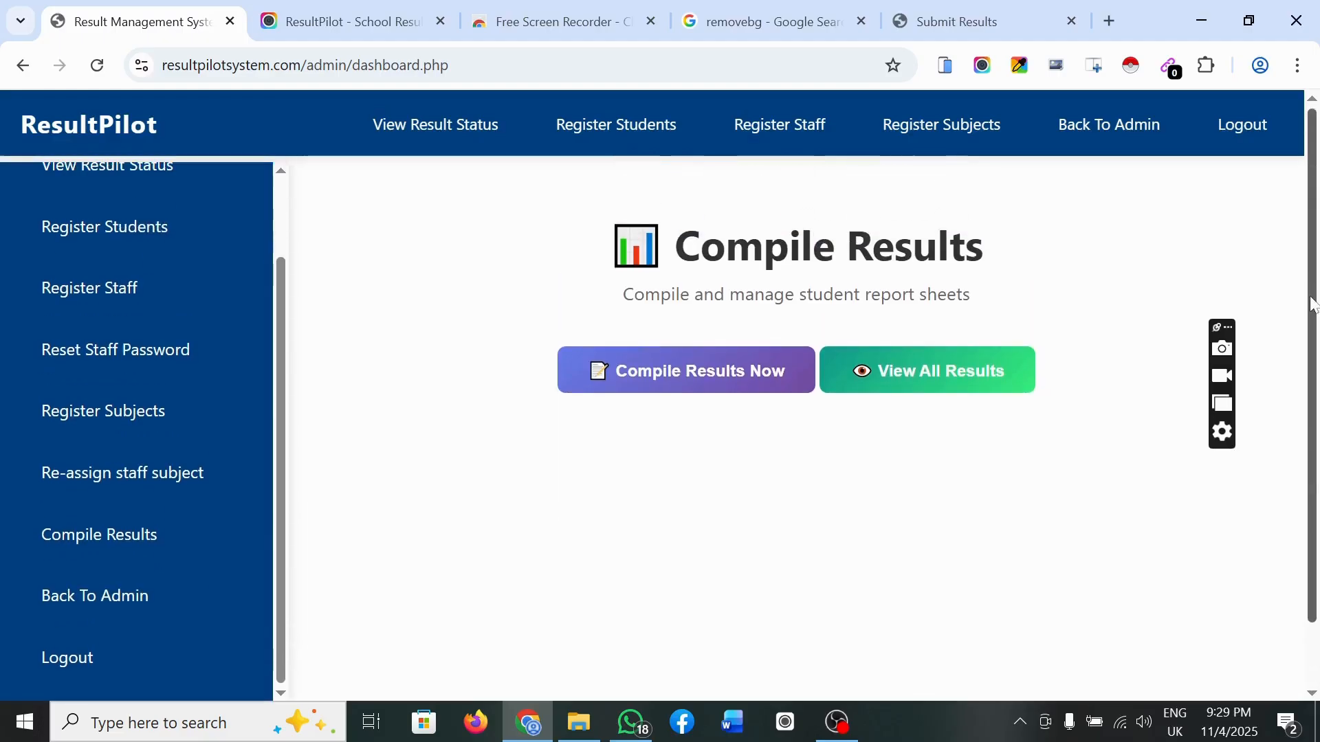
click(677, 375)
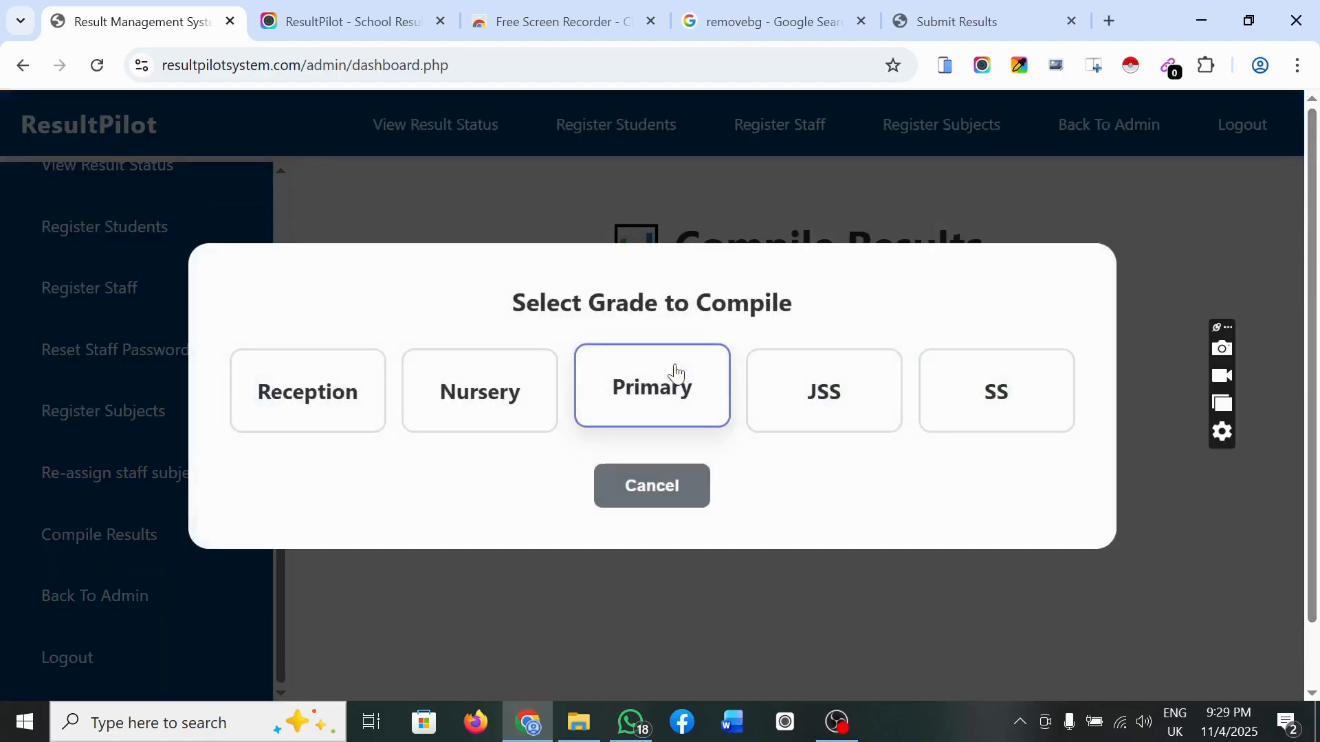
click(281, 402)
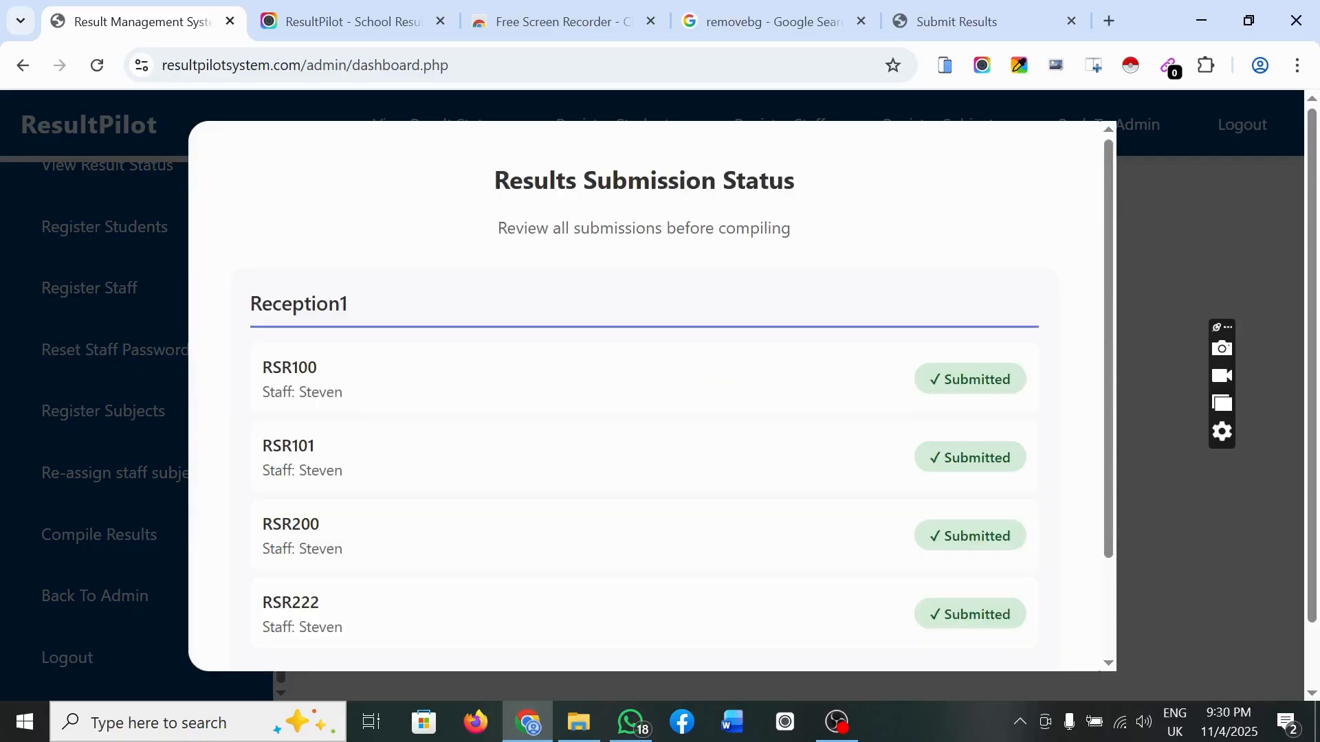
drag(1109, 204, 1124, 365)
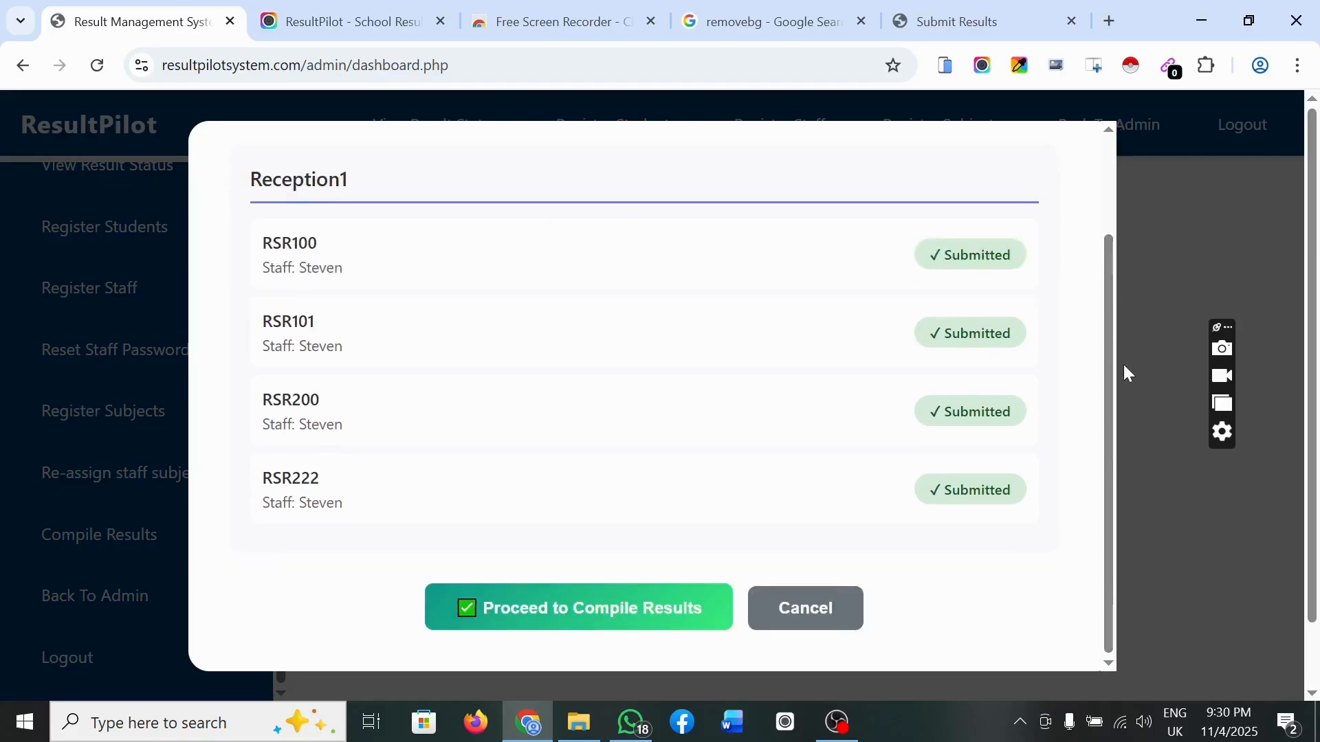
click(552, 617)
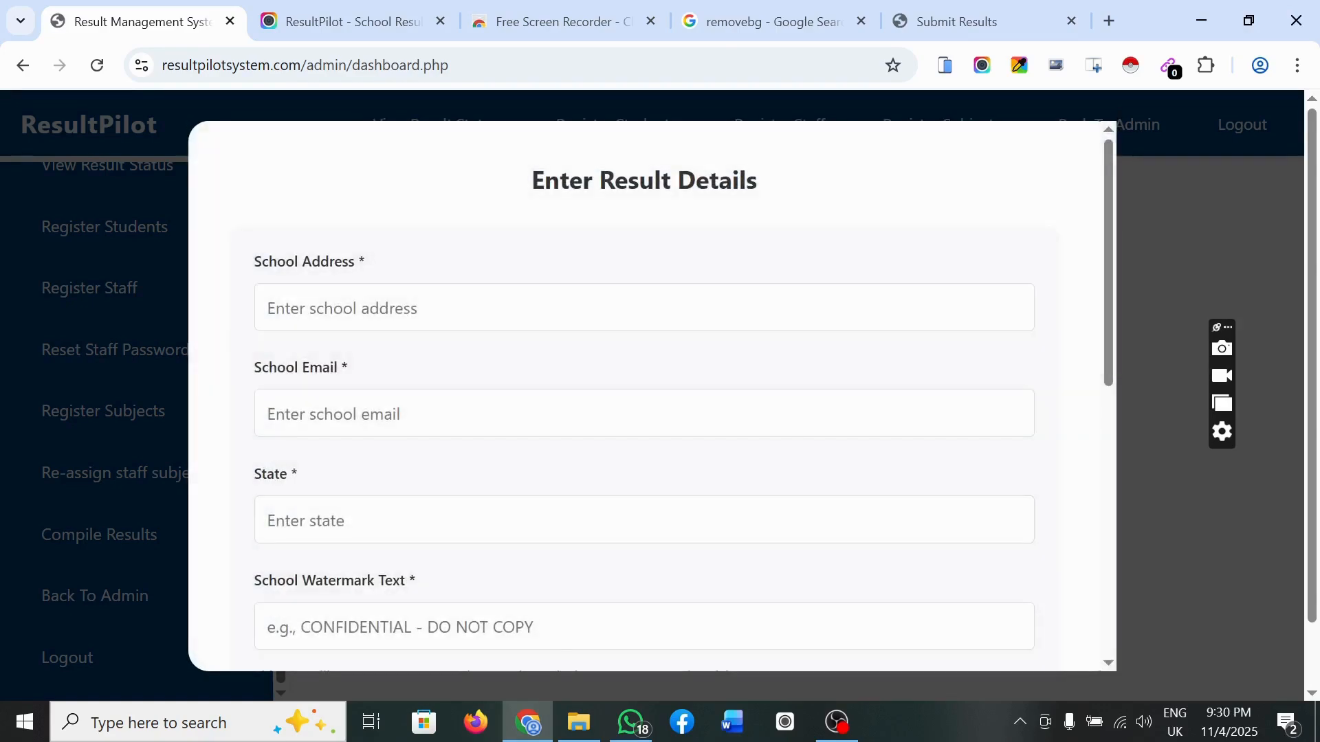
- Fill in the suggested school address and replace the e-mail with the school's e-mail address
click(509, 308)
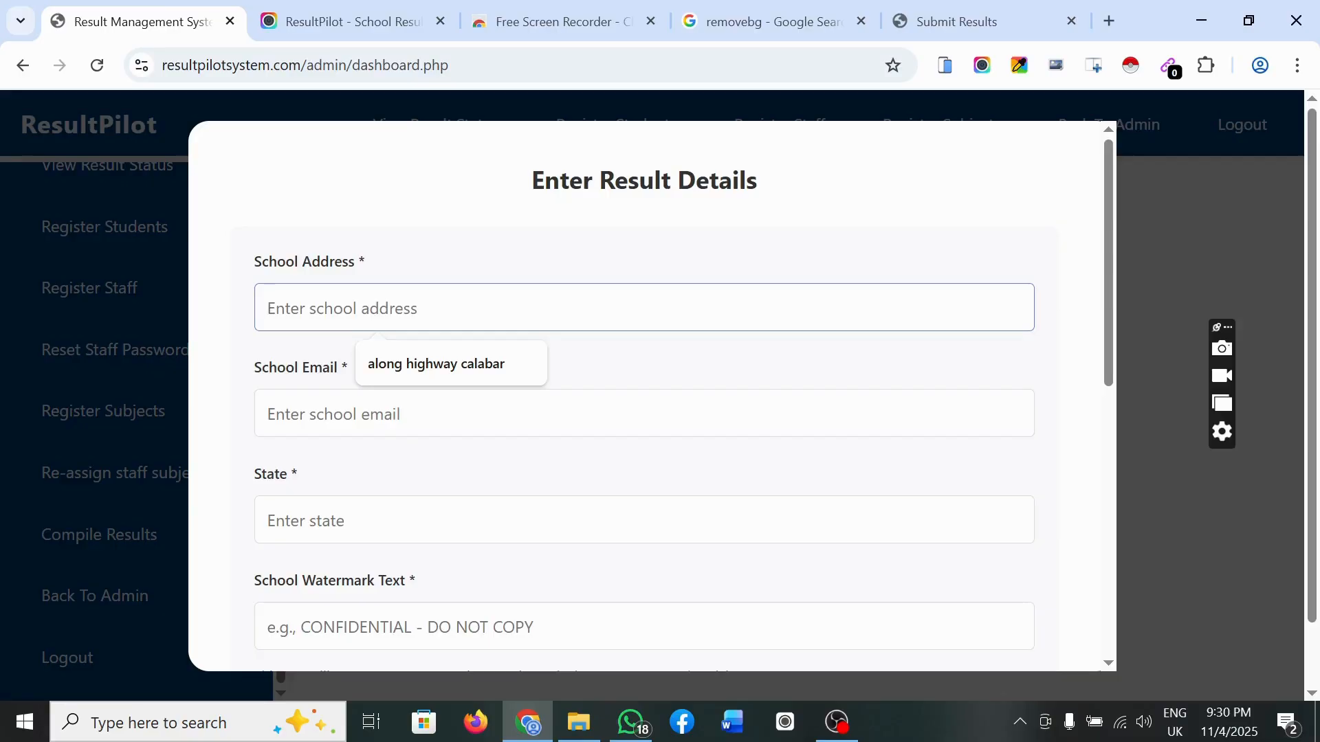
click(474, 368)
key(Tab)
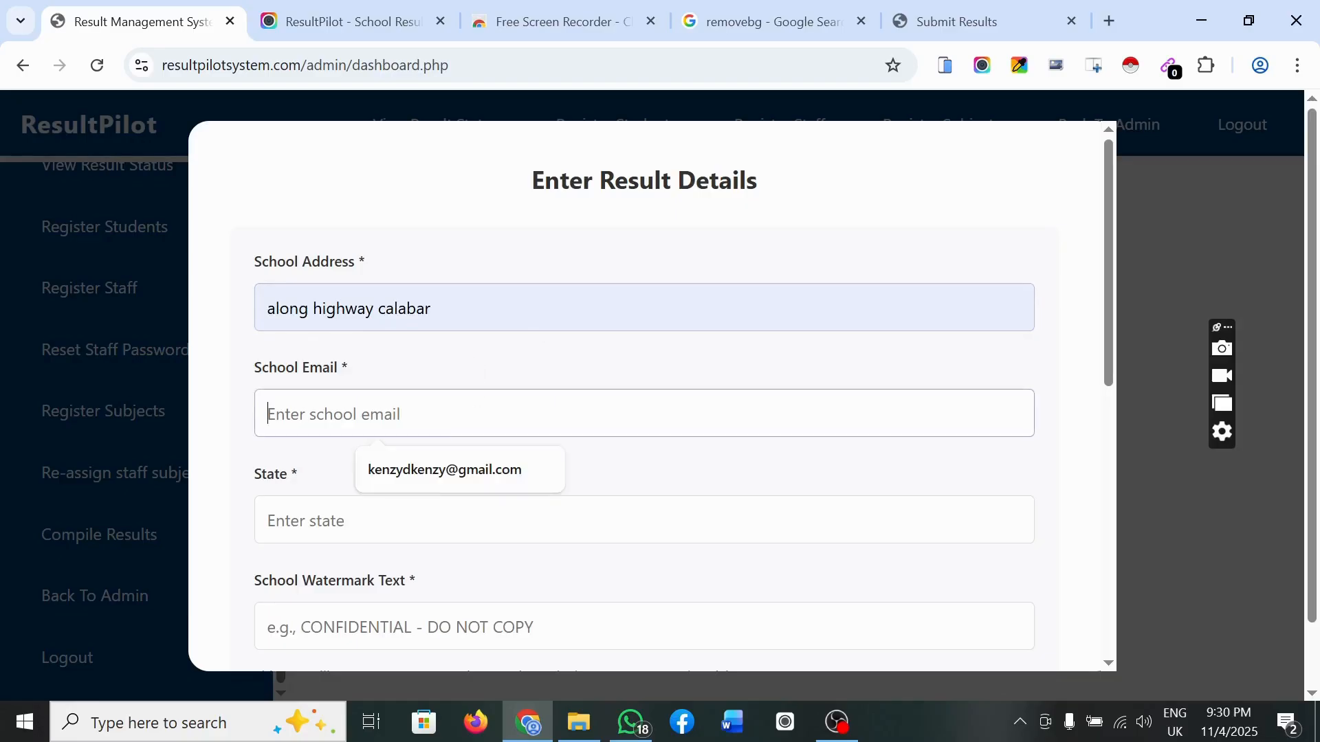
click(436, 471)
key(ctrl+a)
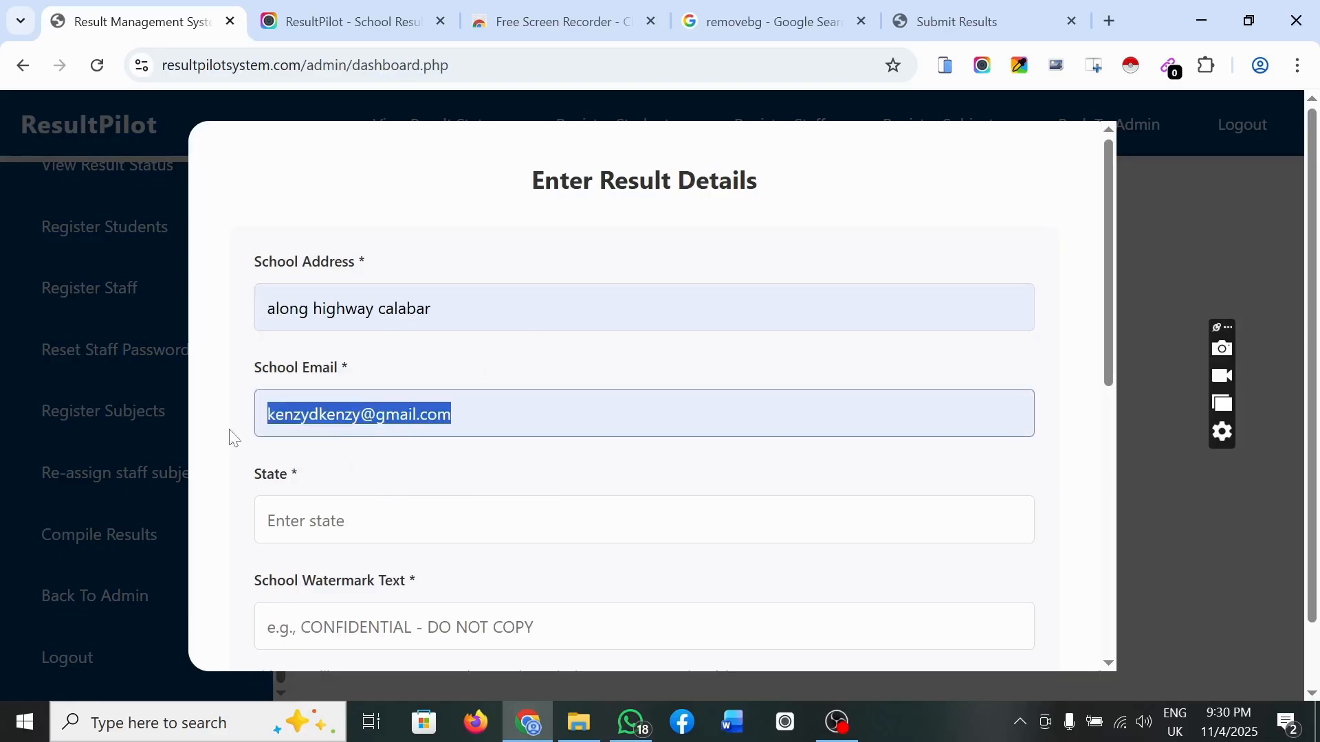
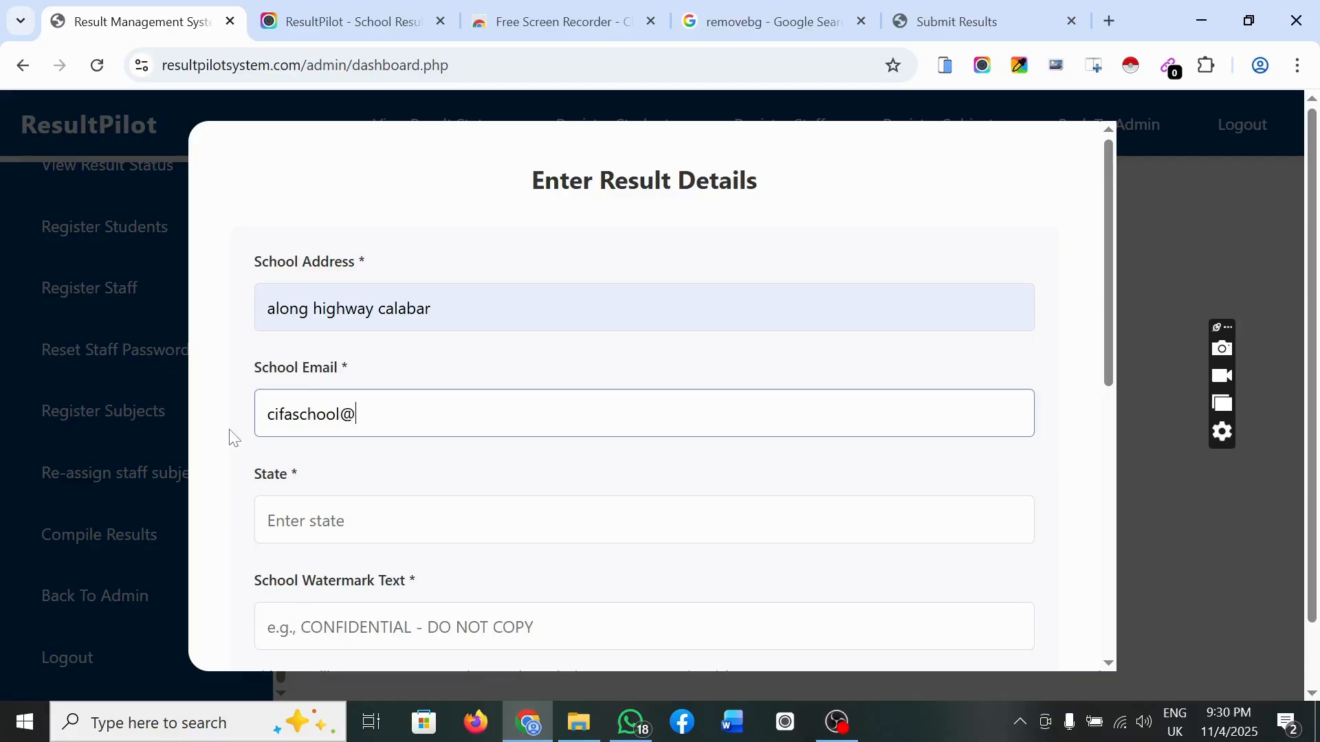
- Set the state to cross river and the watermark to 'CIFA INTERNATIONAL SCHOOL'
click(377, 522)
click(398, 581)
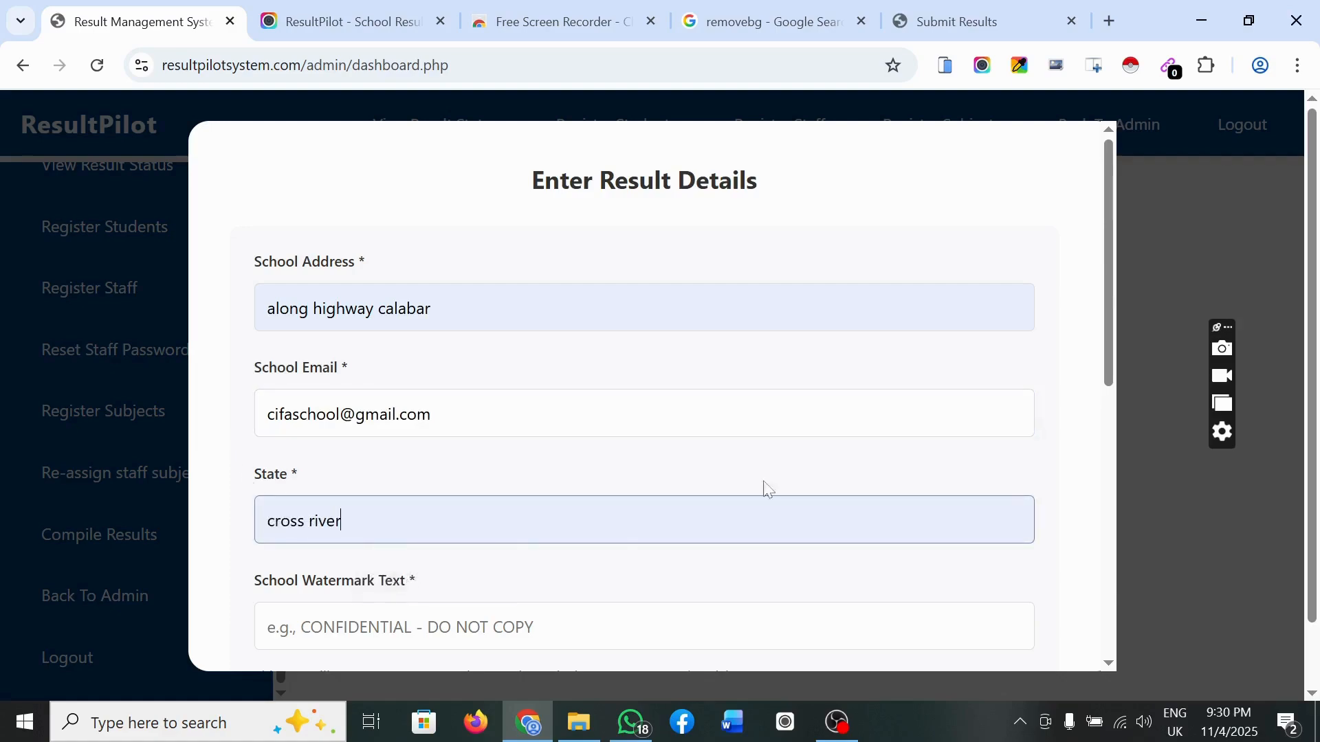
drag(1111, 354, 1113, 480)
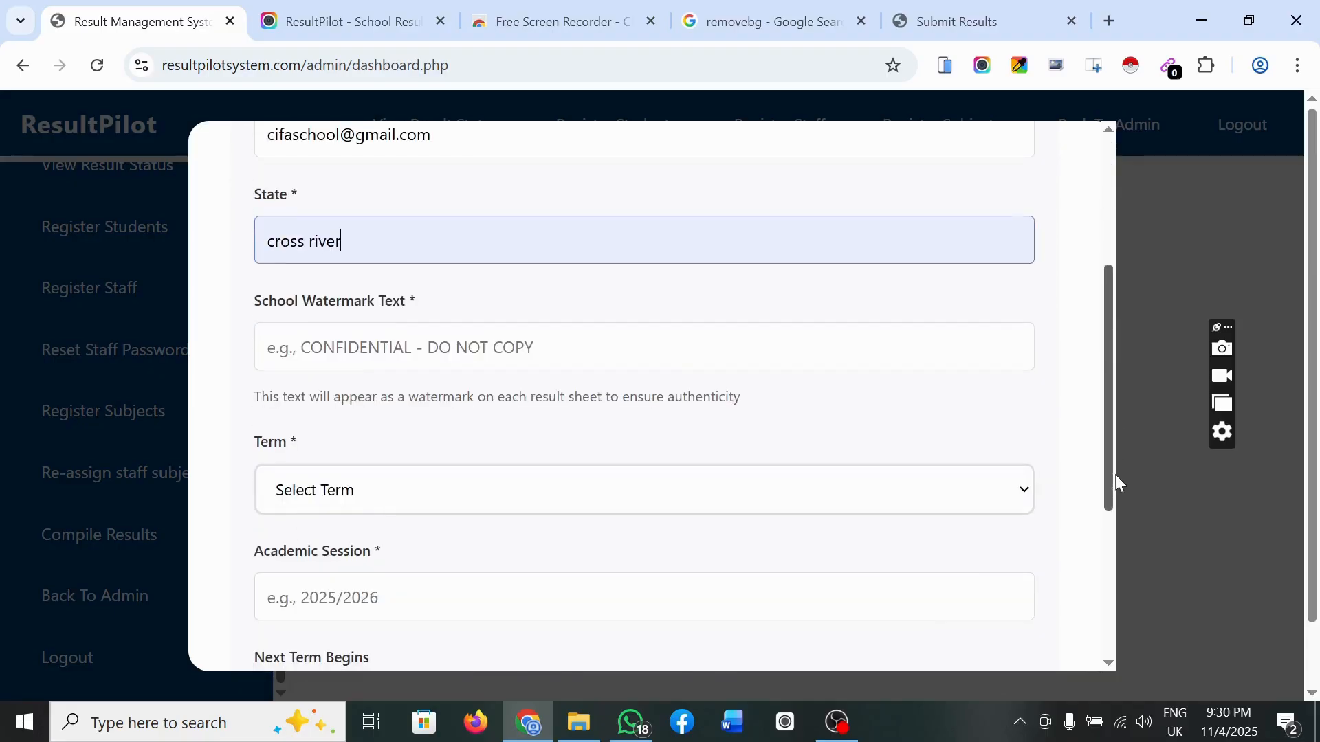
key(Return)
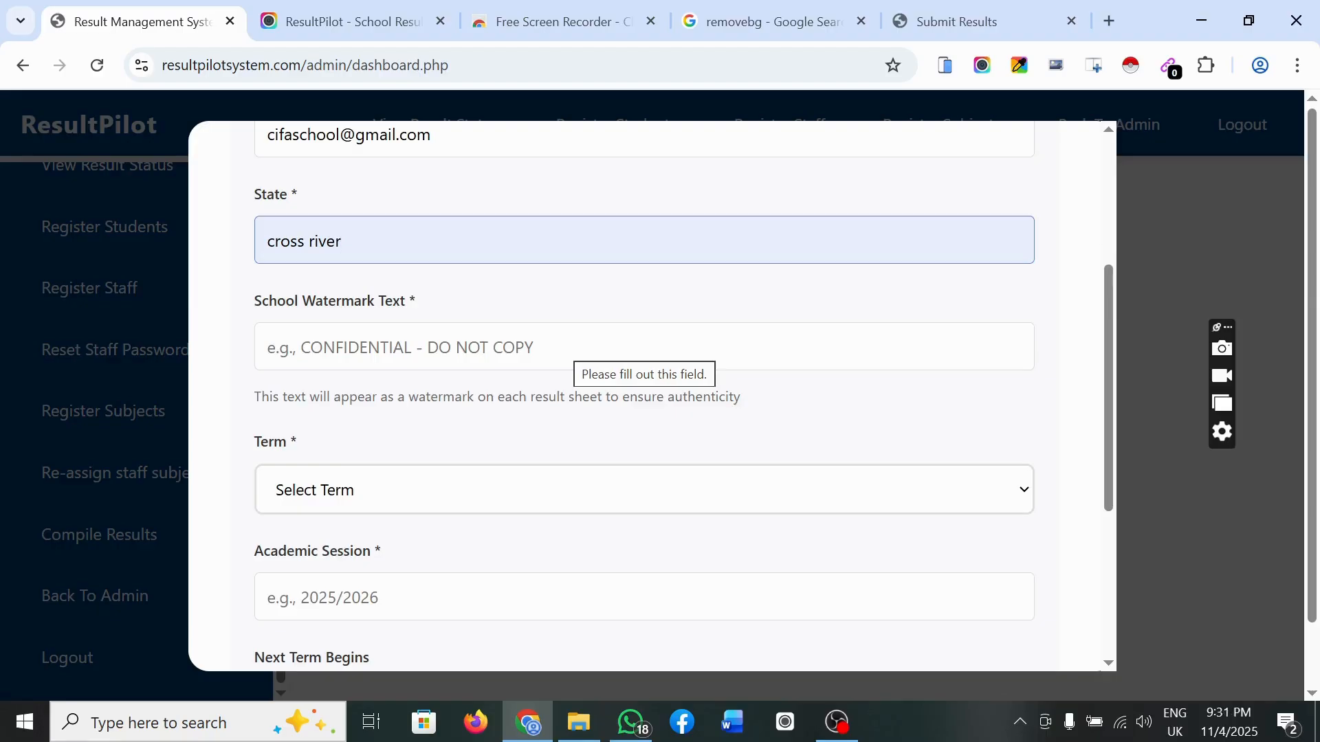
click(566, 347)
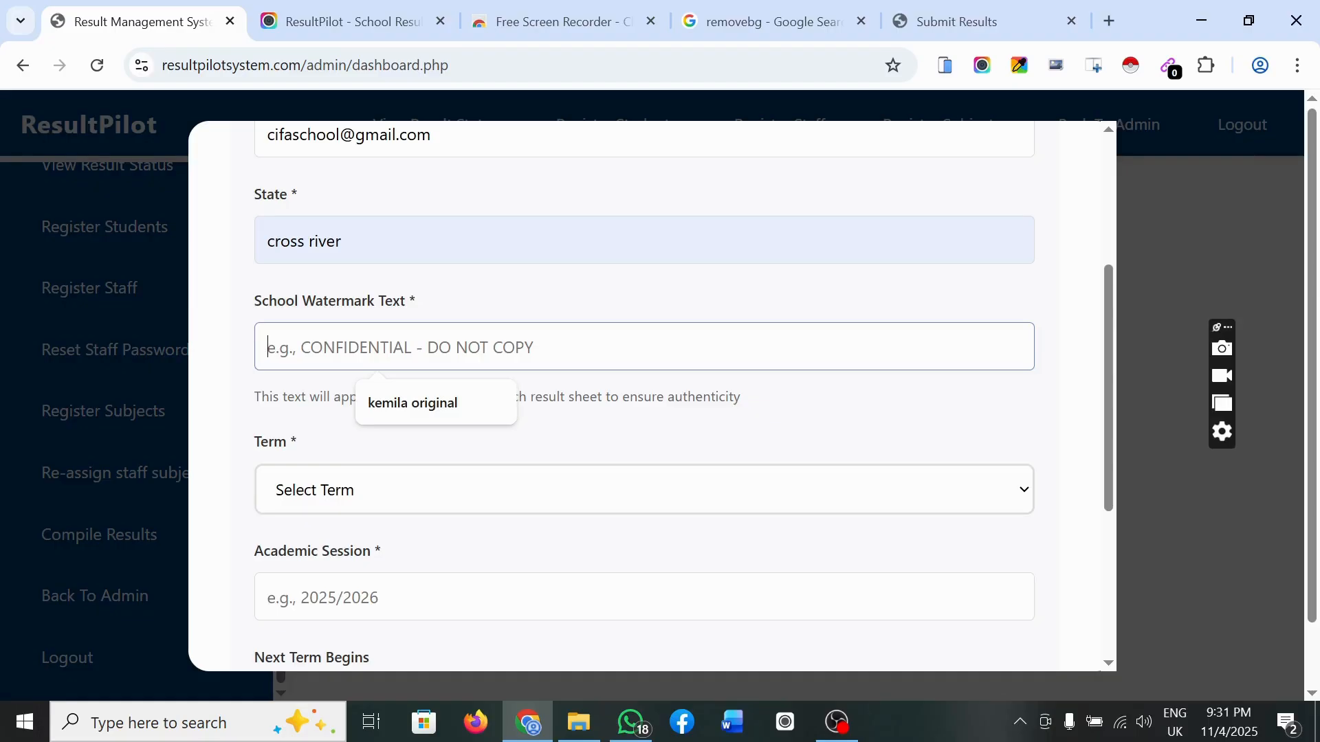
text(CIF)
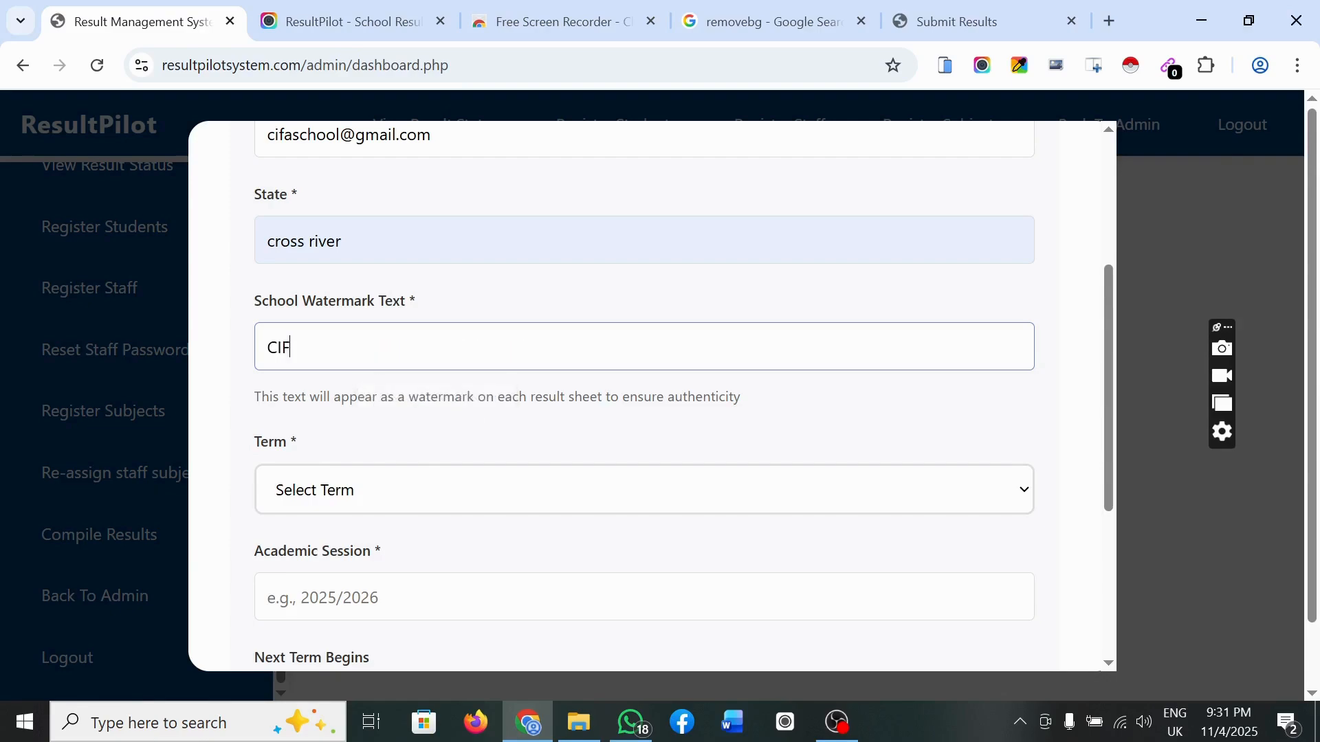
text(A INTERNATIONAL )
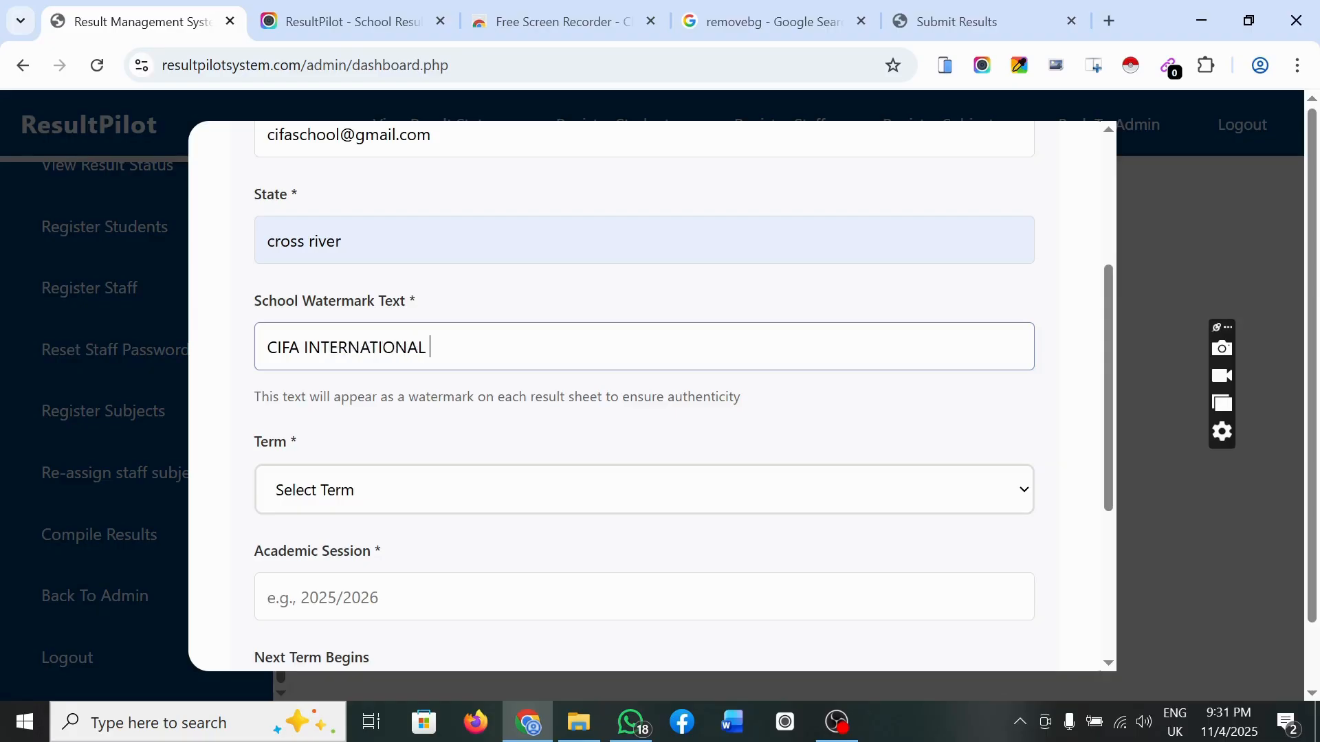
text(SCHOOL)
- Set term to 1st Term, session 2025/2026, and next term start to January 12 2026
click(449, 497)
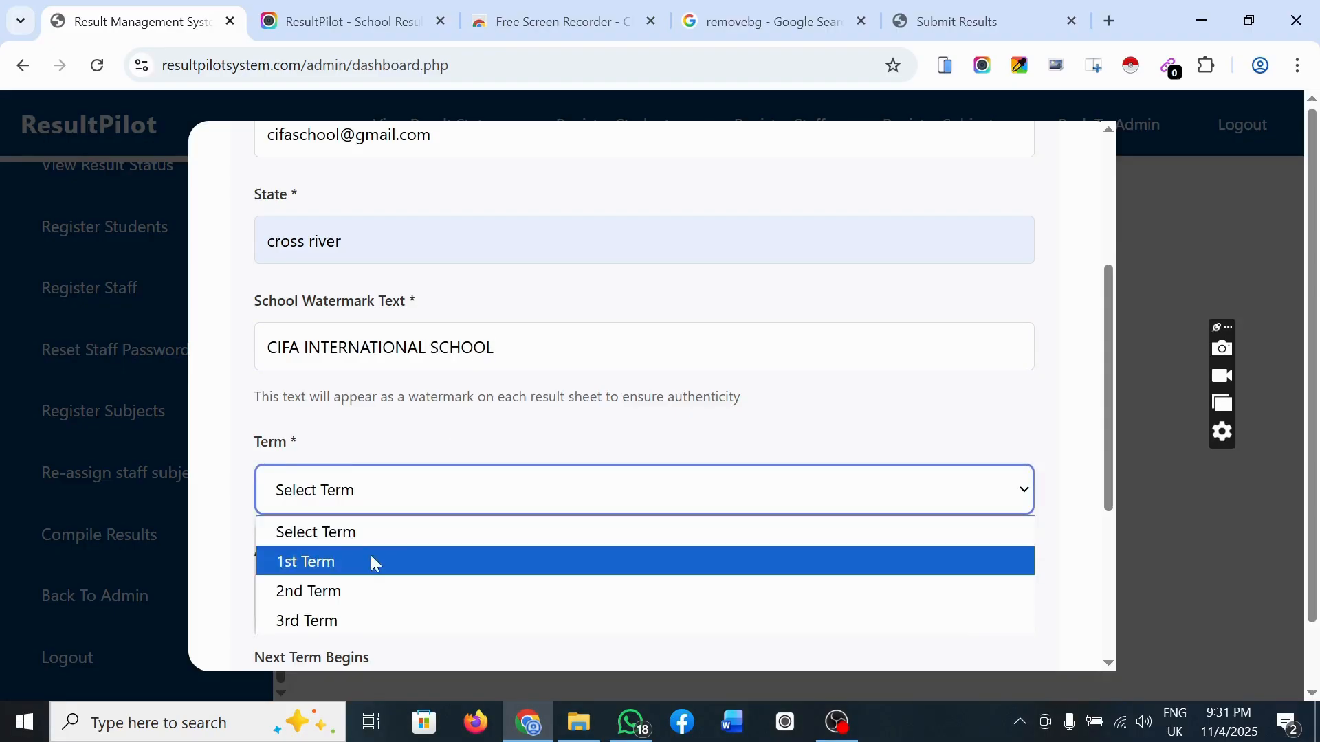
click(353, 561)
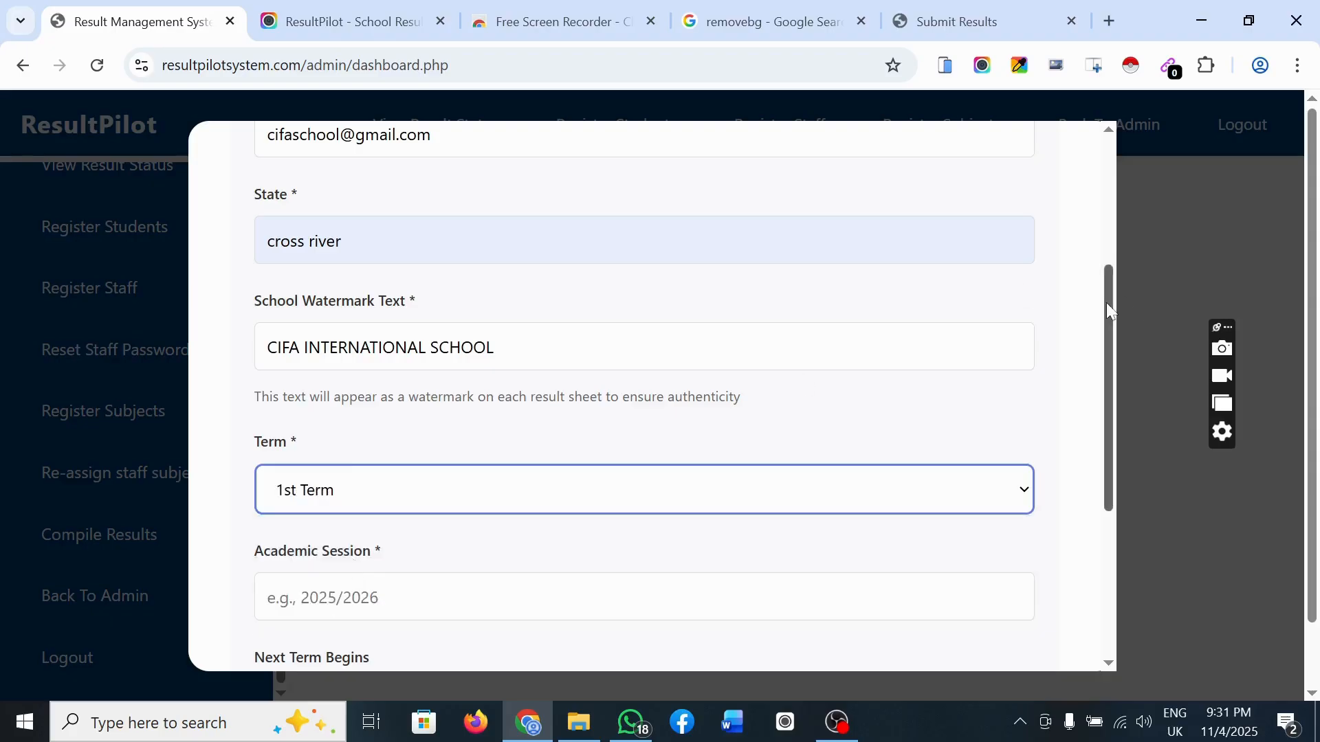
drag(1106, 302, 1114, 440)
click(440, 314)
click(424, 370)
click(403, 416)
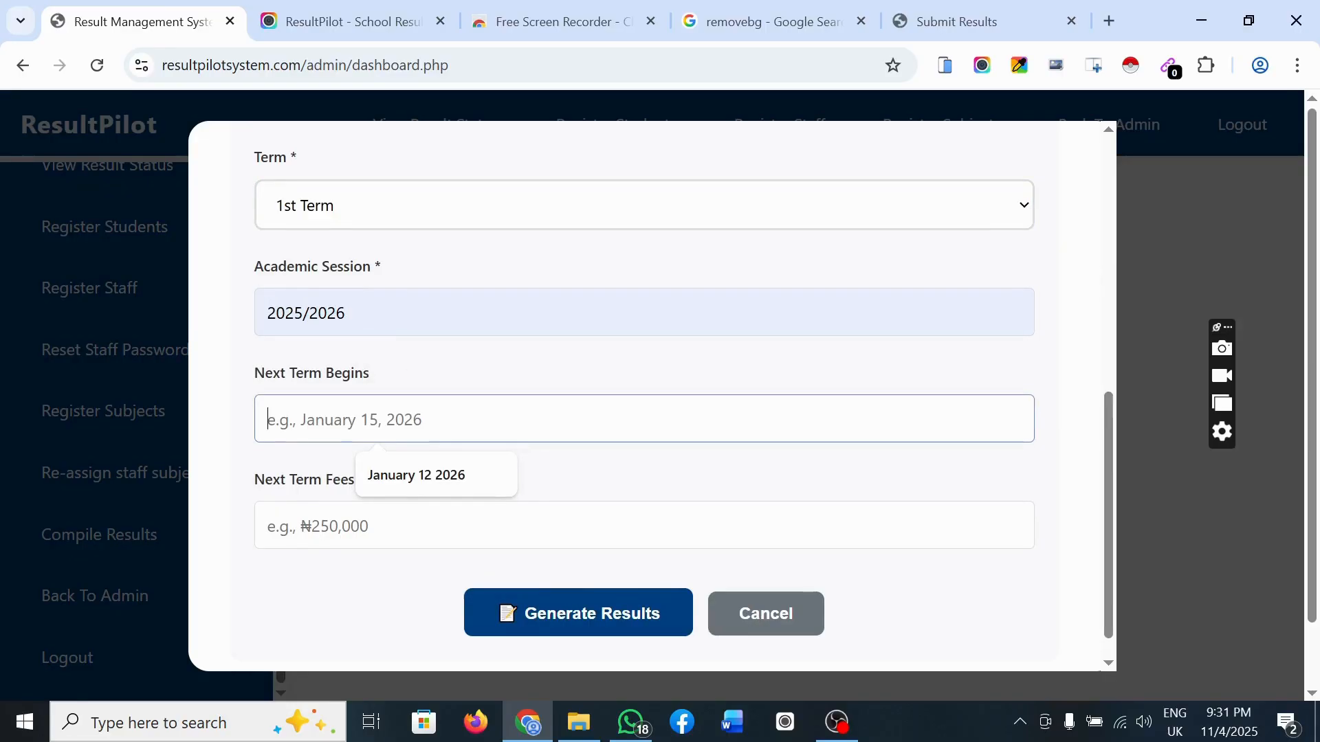
click(417, 475)
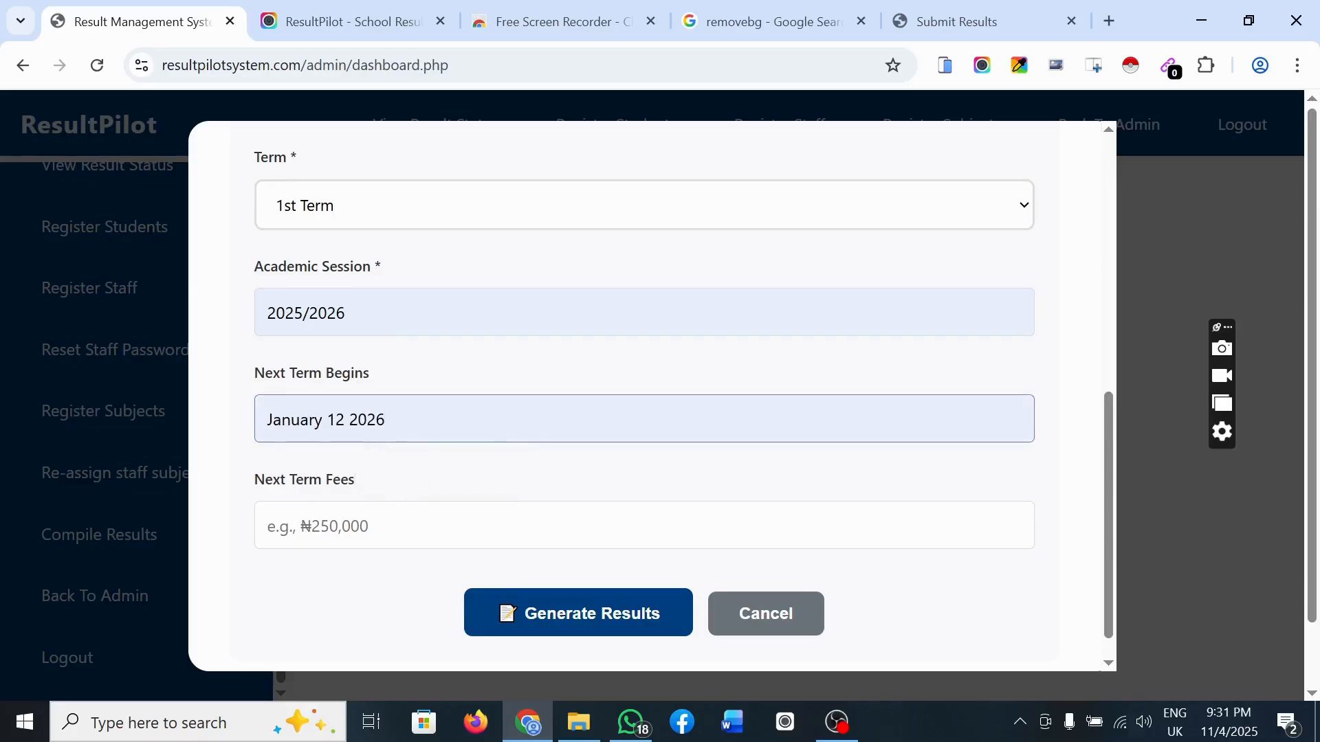
- Enter next term fees of 70000 and generate the Reception results
click(389, 512)
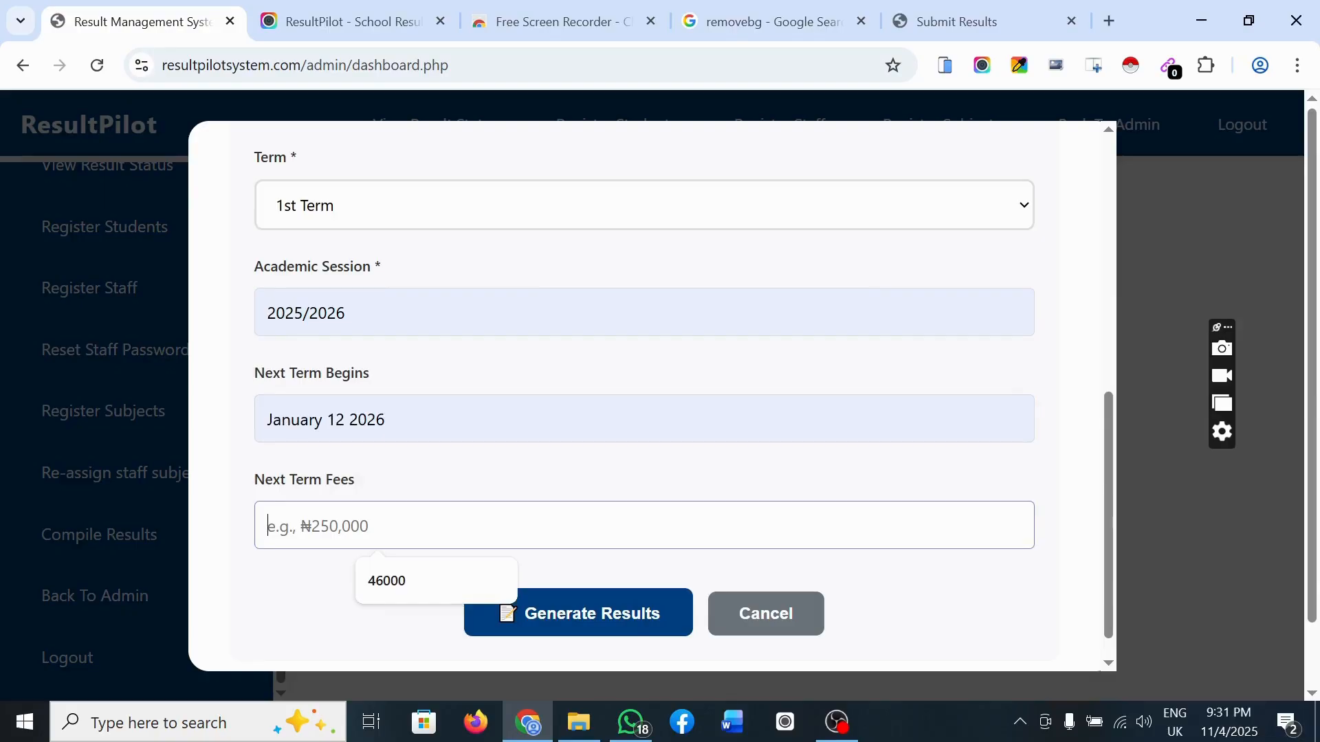
text(700000)
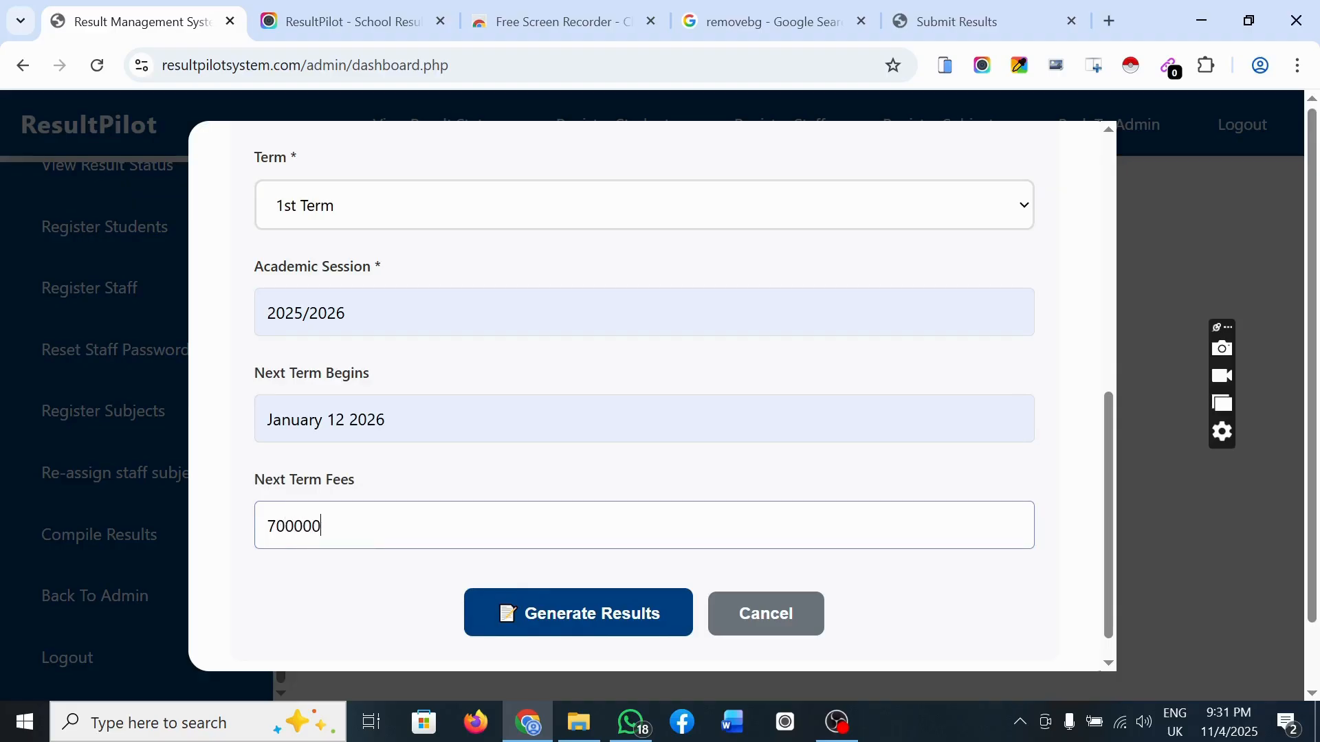
key(BackSpace)
drag(1113, 406, 1116, 444)
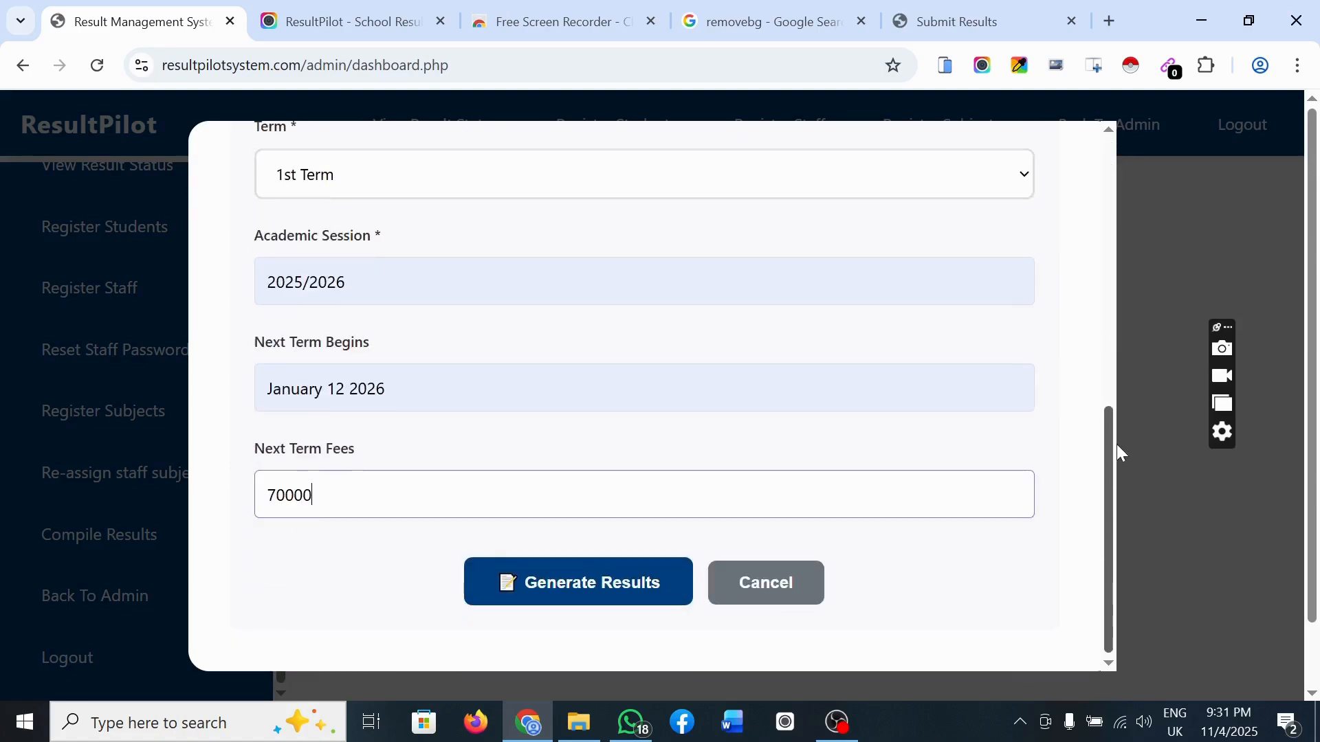
click(555, 595)
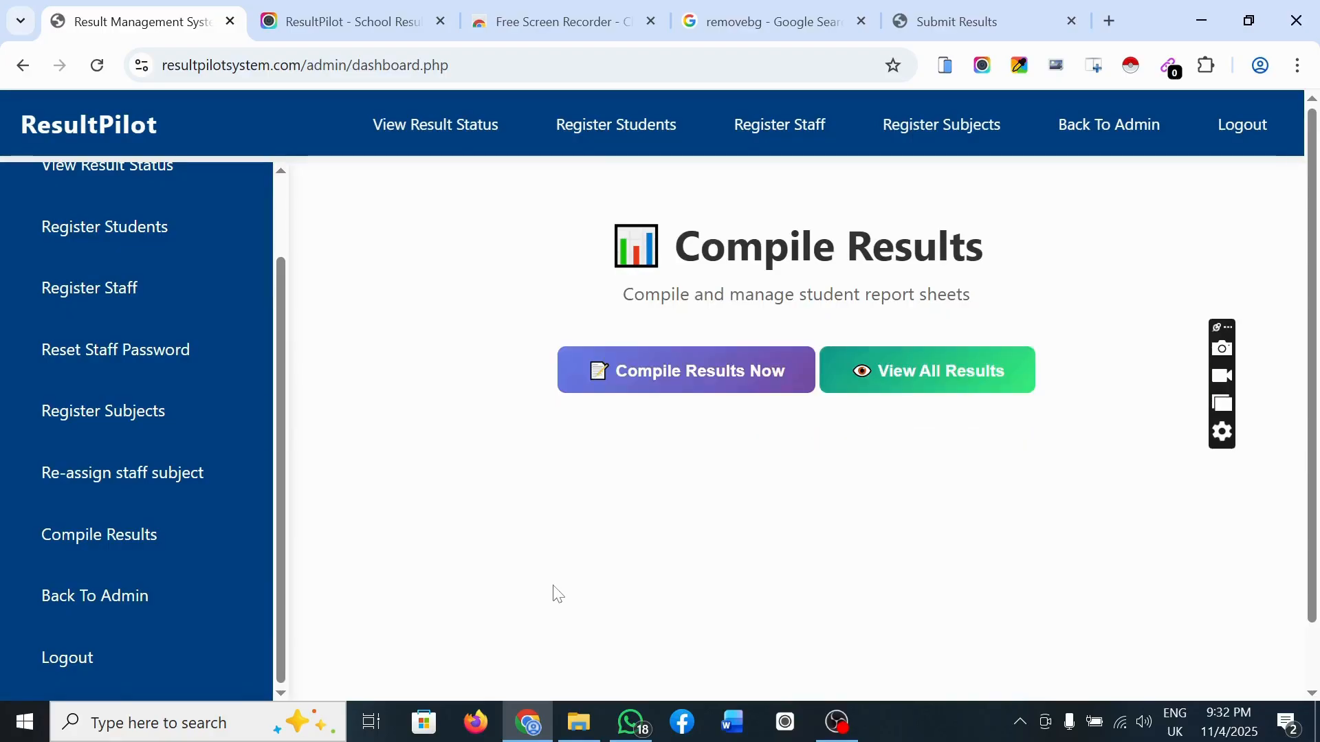
- List Reception's compiled 1st-term results, showing student averages such as 61.25% and 64.00%
click(932, 383)
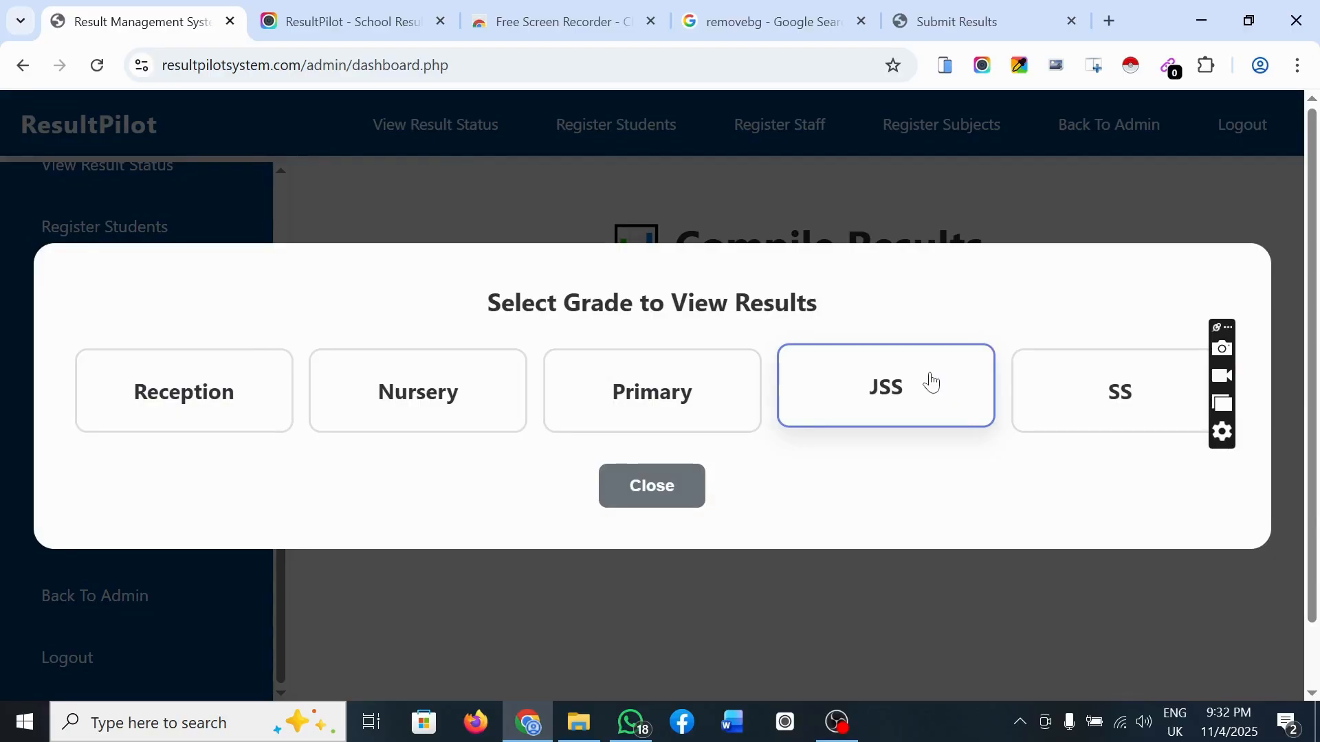
click(195, 417)
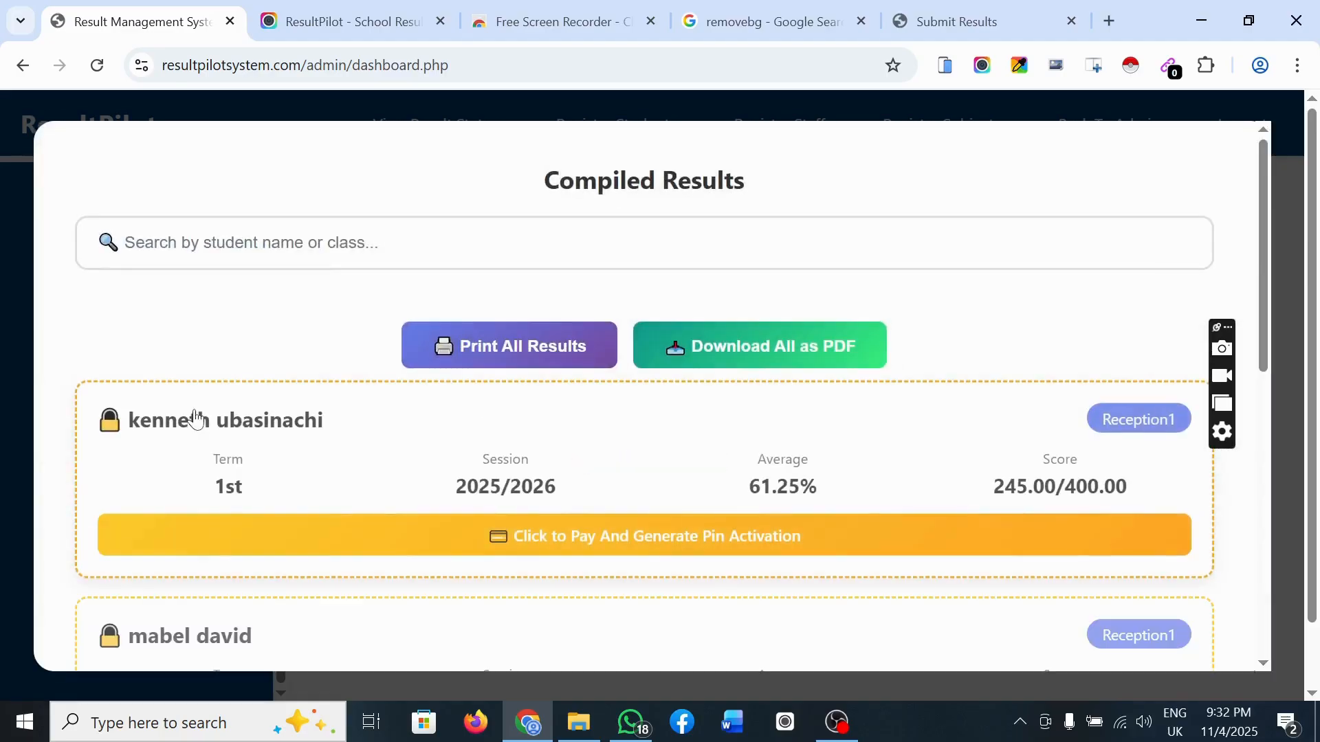
drag(1261, 193, 1315, 255)
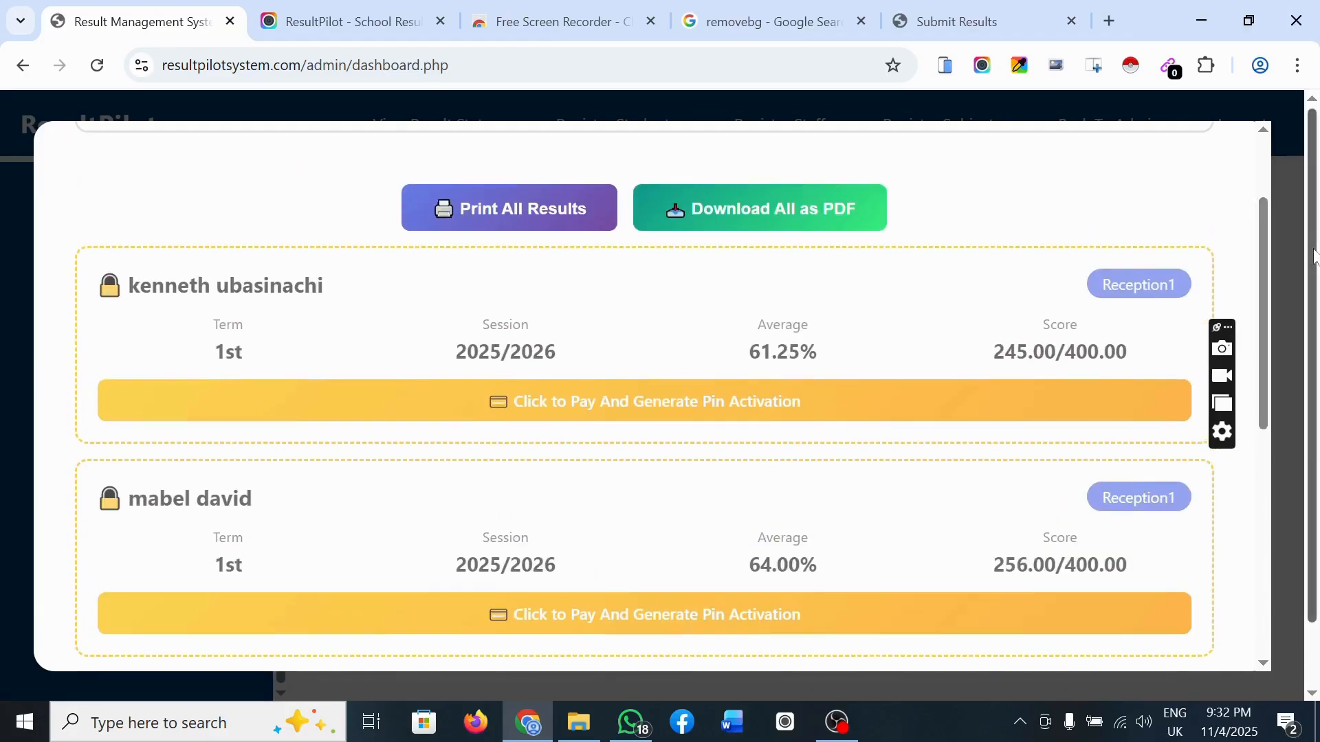
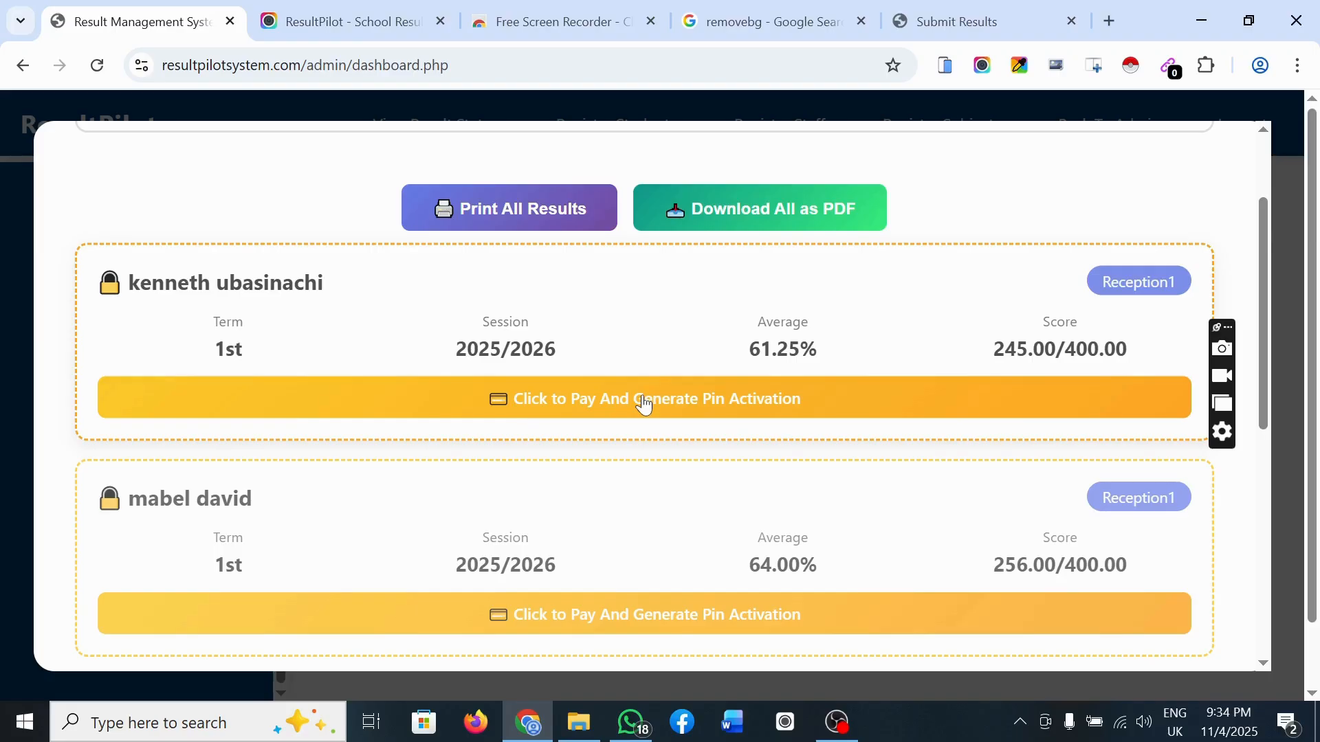
- Start the ₦300 Paystack payment for the first student's result PIN, authenticating through OPay
click(643, 403)
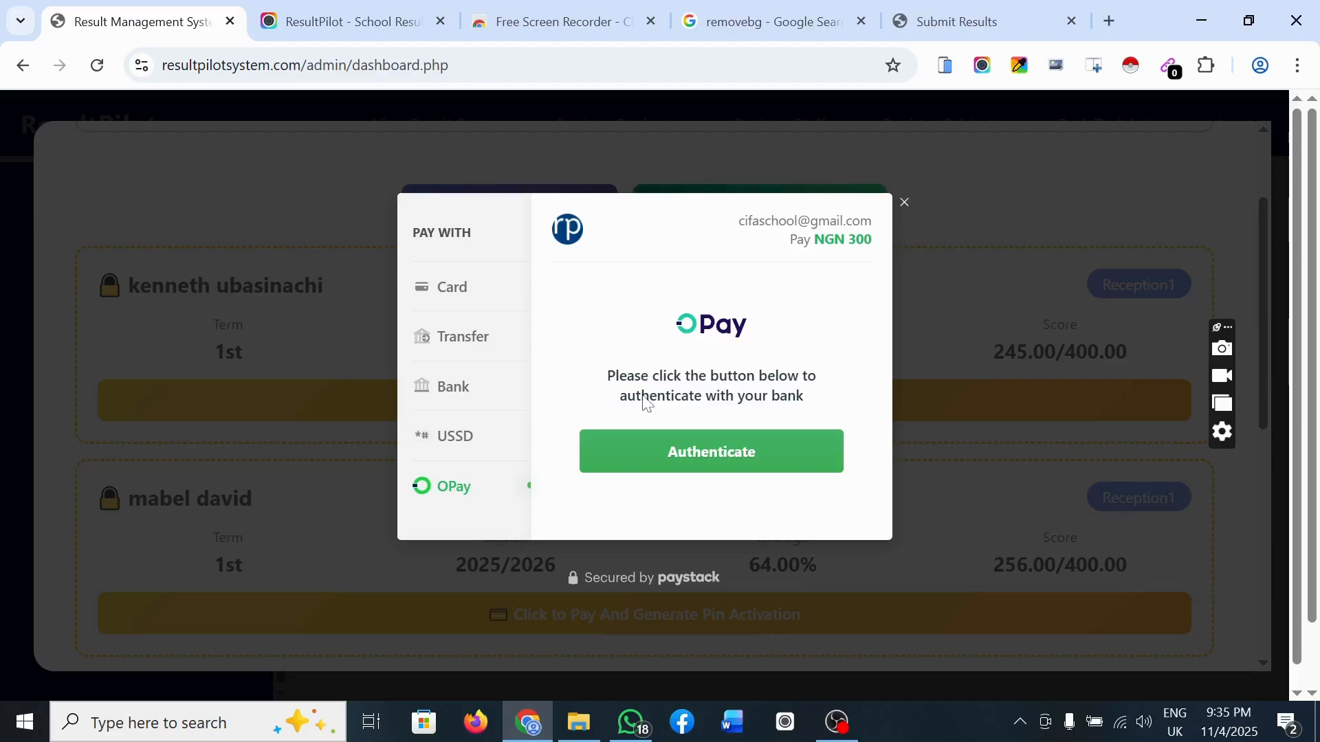
click(683, 466)
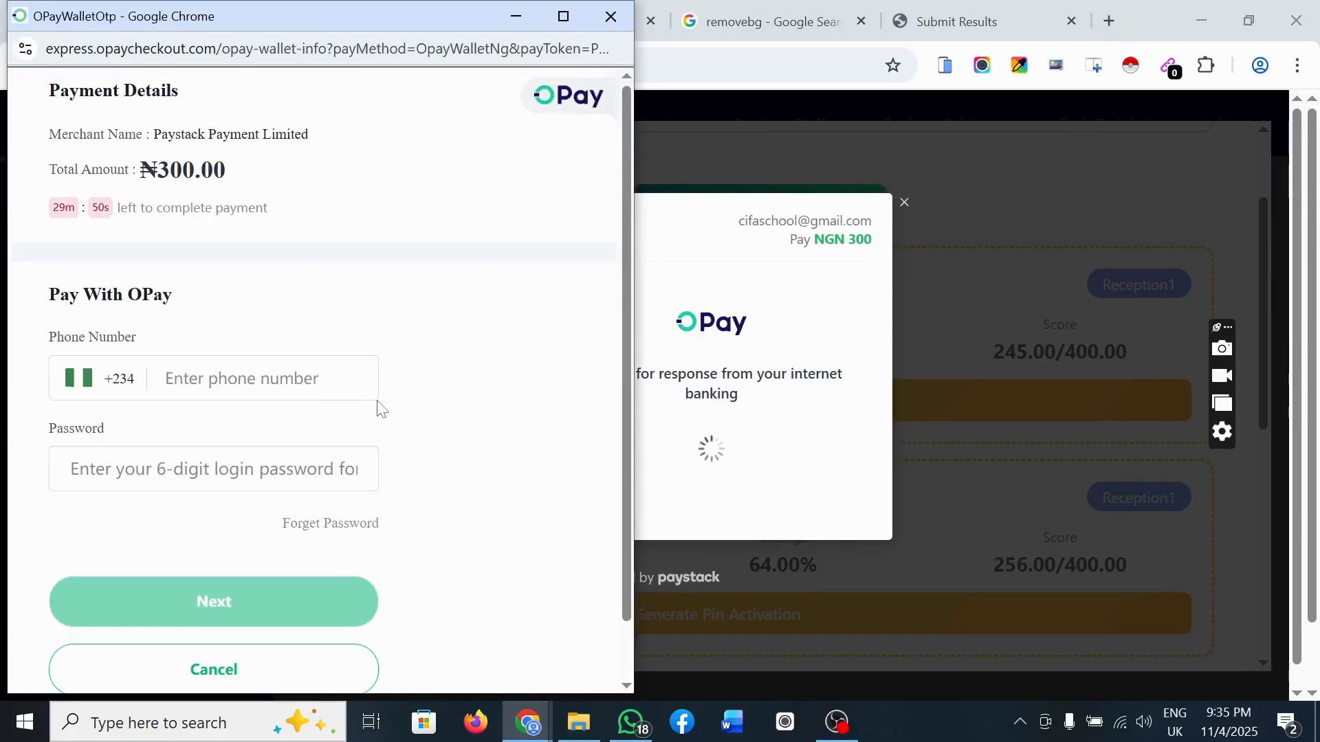
- Sign in to the OPay wallet and pay ₦300 from OWealth, confirming with the verification code
click(272, 385)
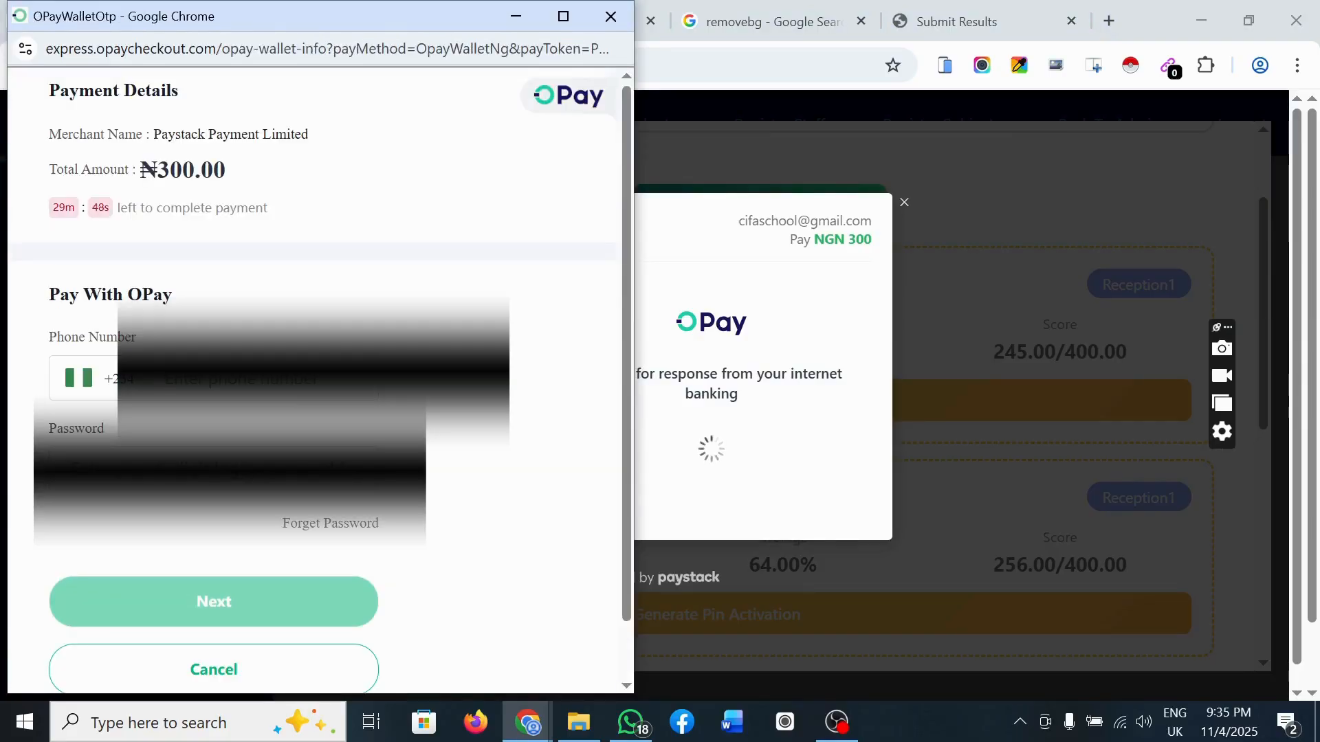
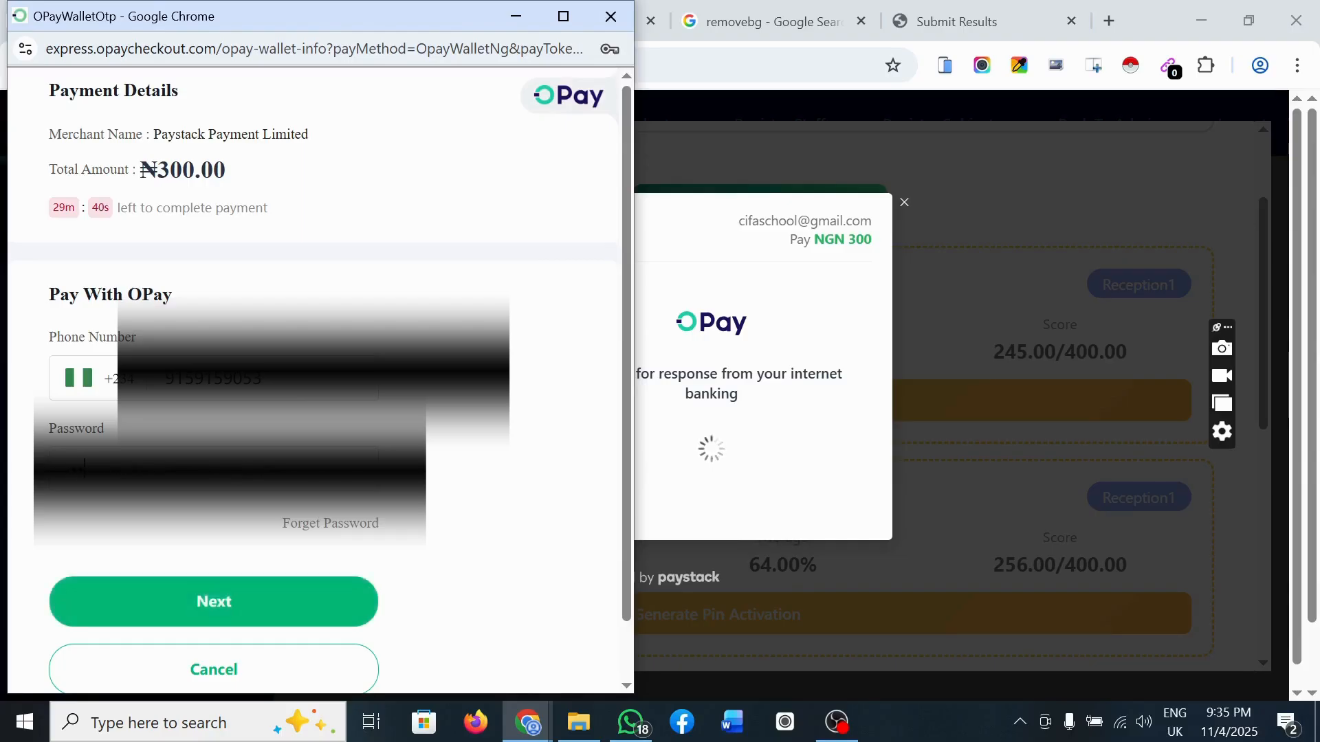
text(••)
click(224, 604)
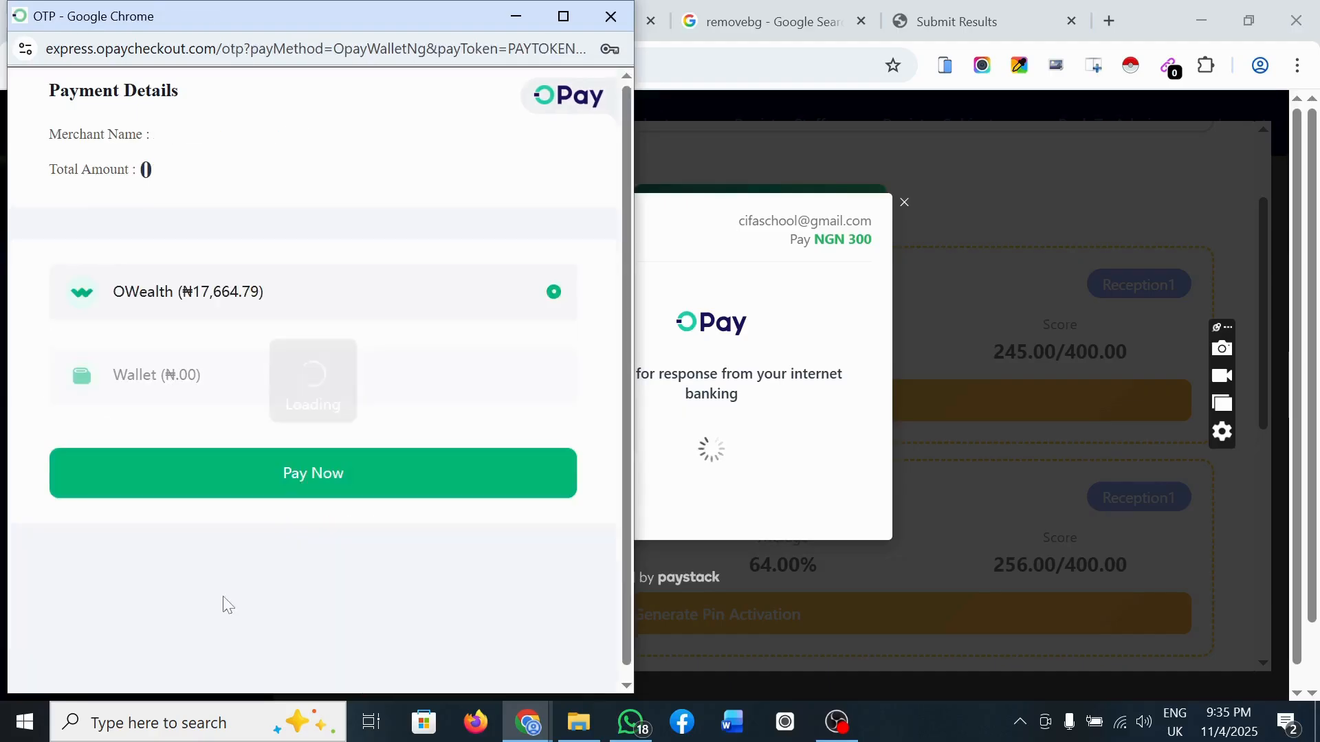
click(303, 513)
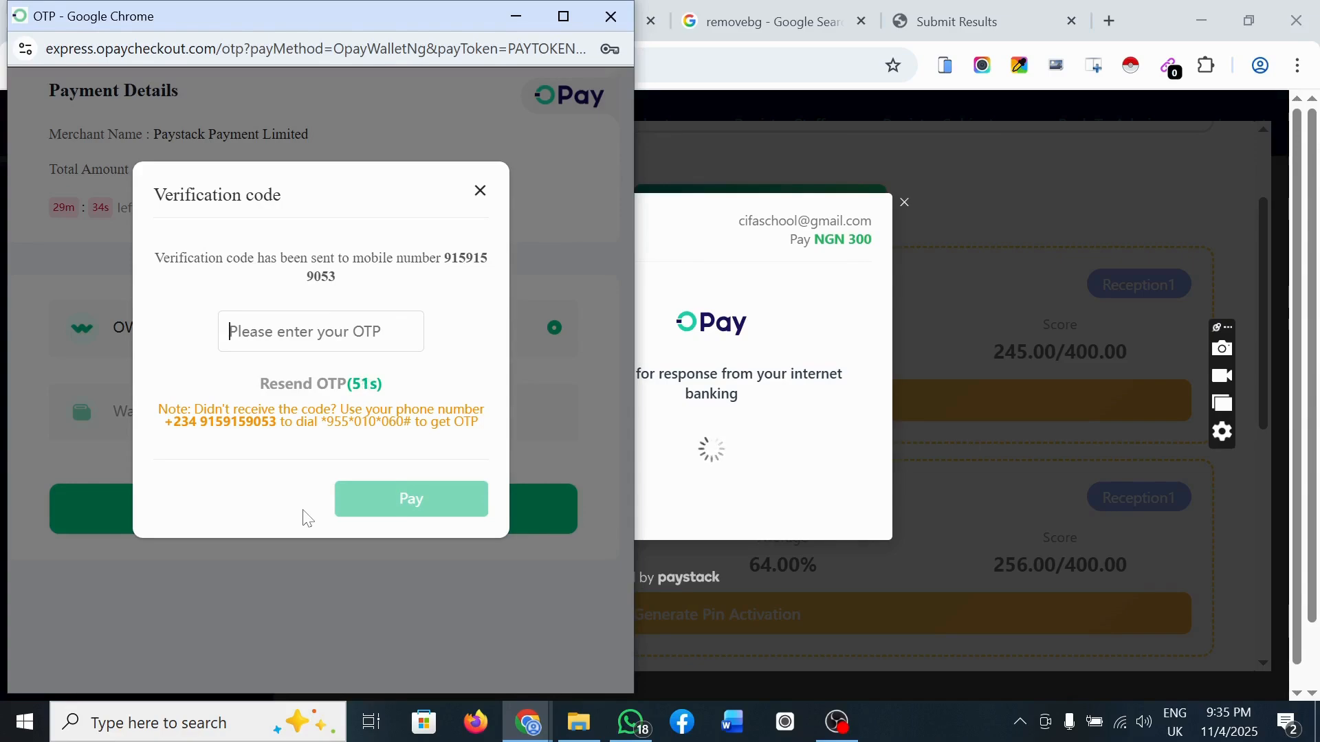
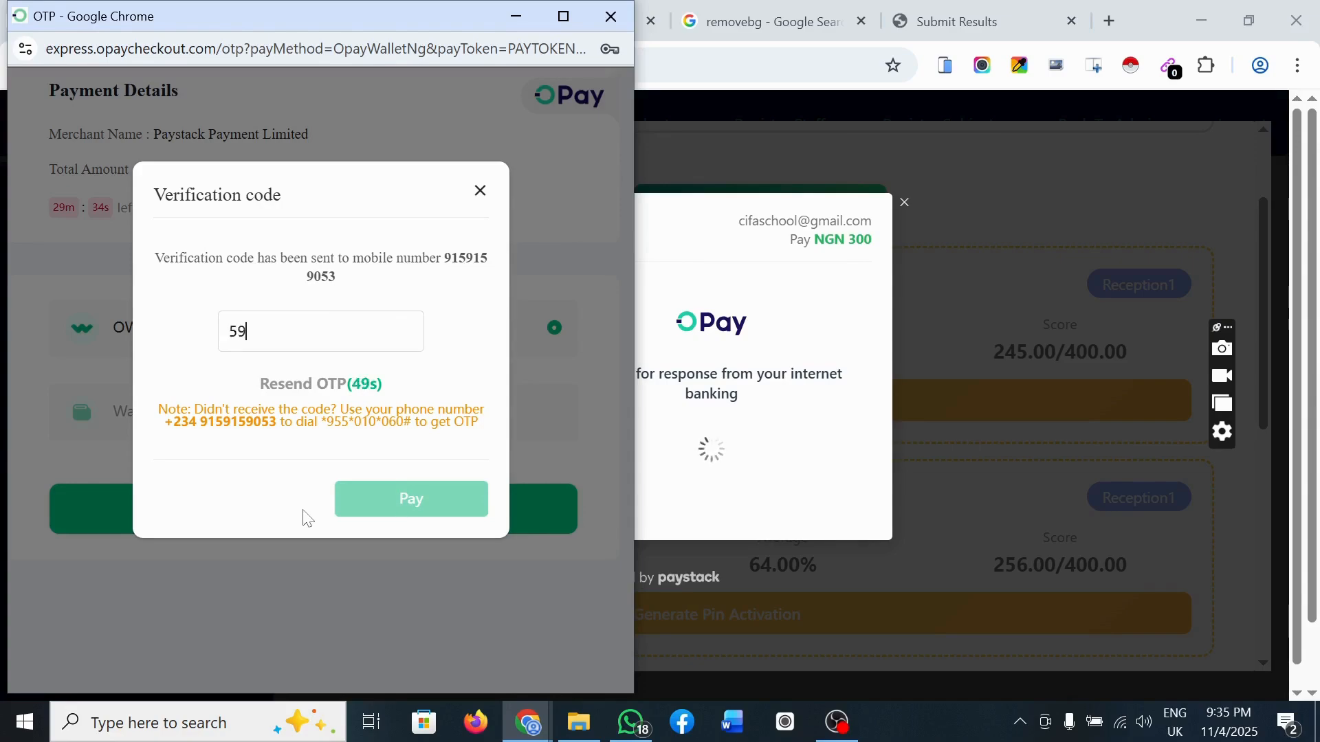
click(431, 508)
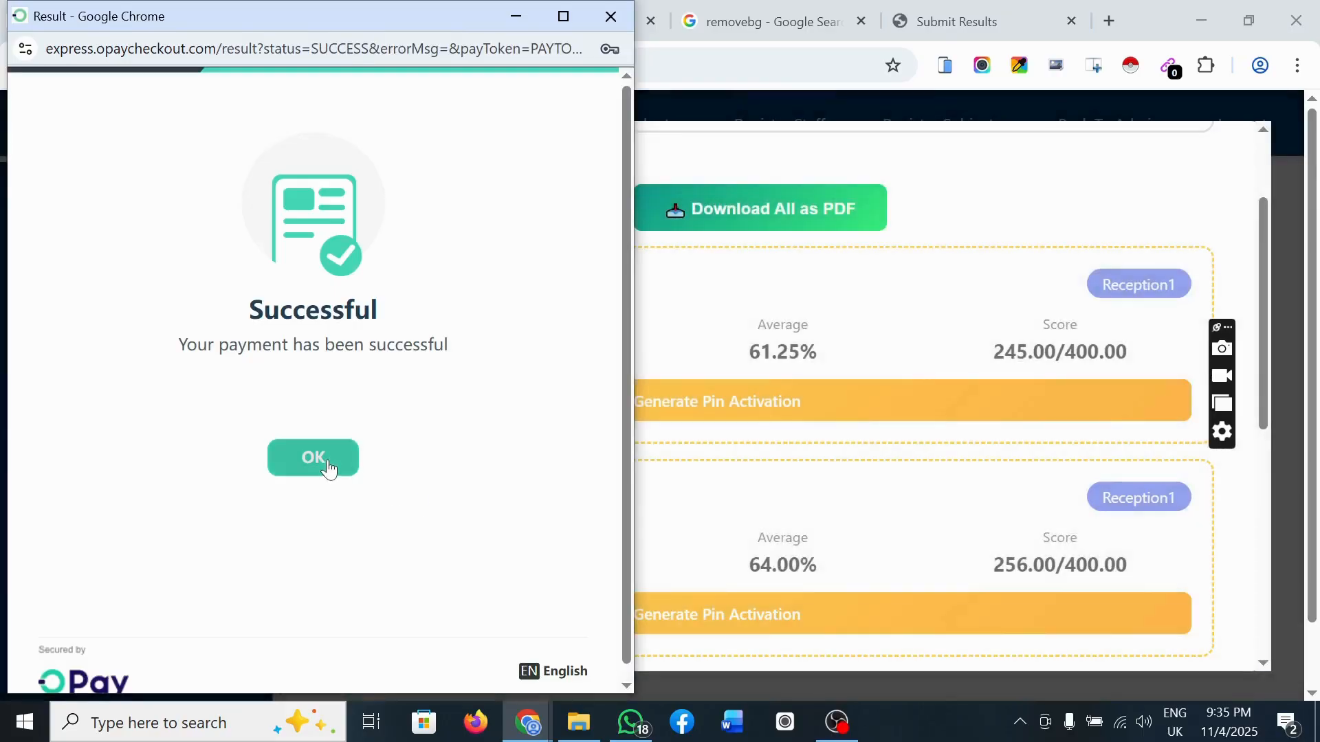
click(329, 469)
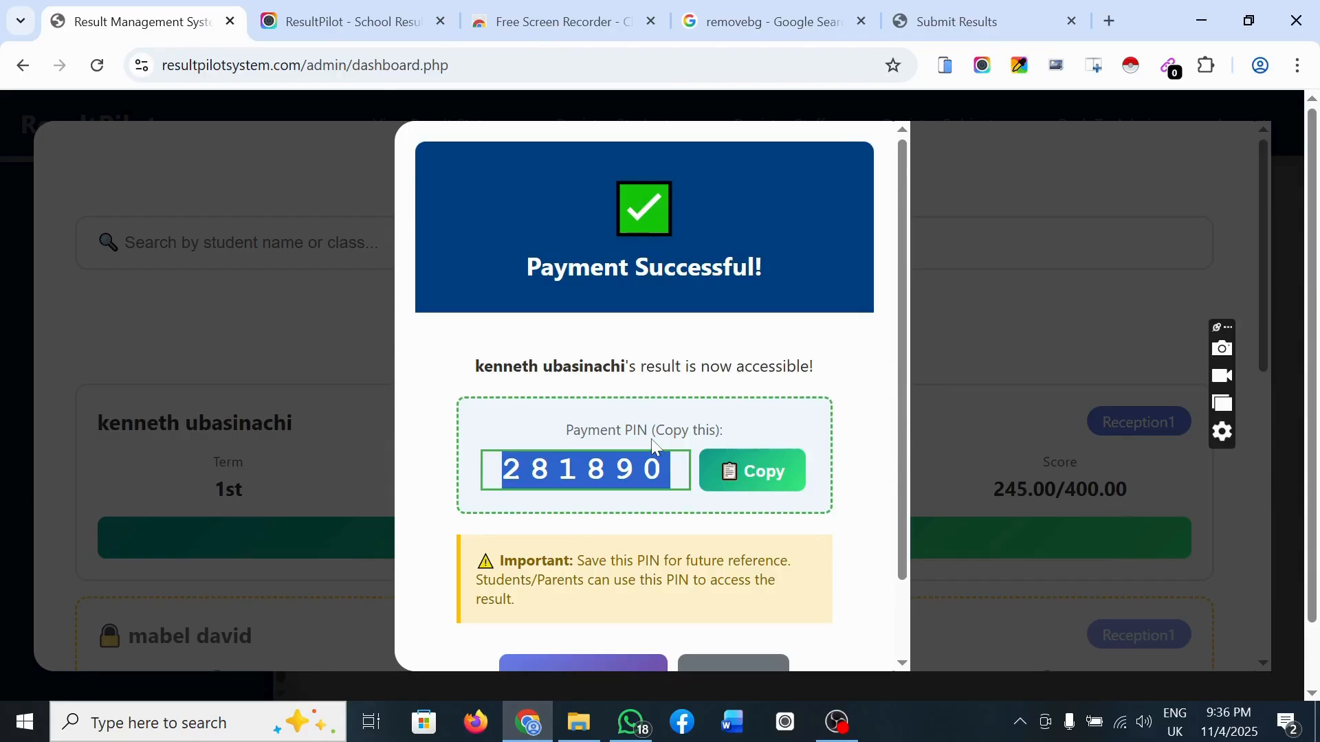
- Copy the issued payment PIN and scroll down to the View Result button
click(758, 476)
drag(902, 418, 921, 543)
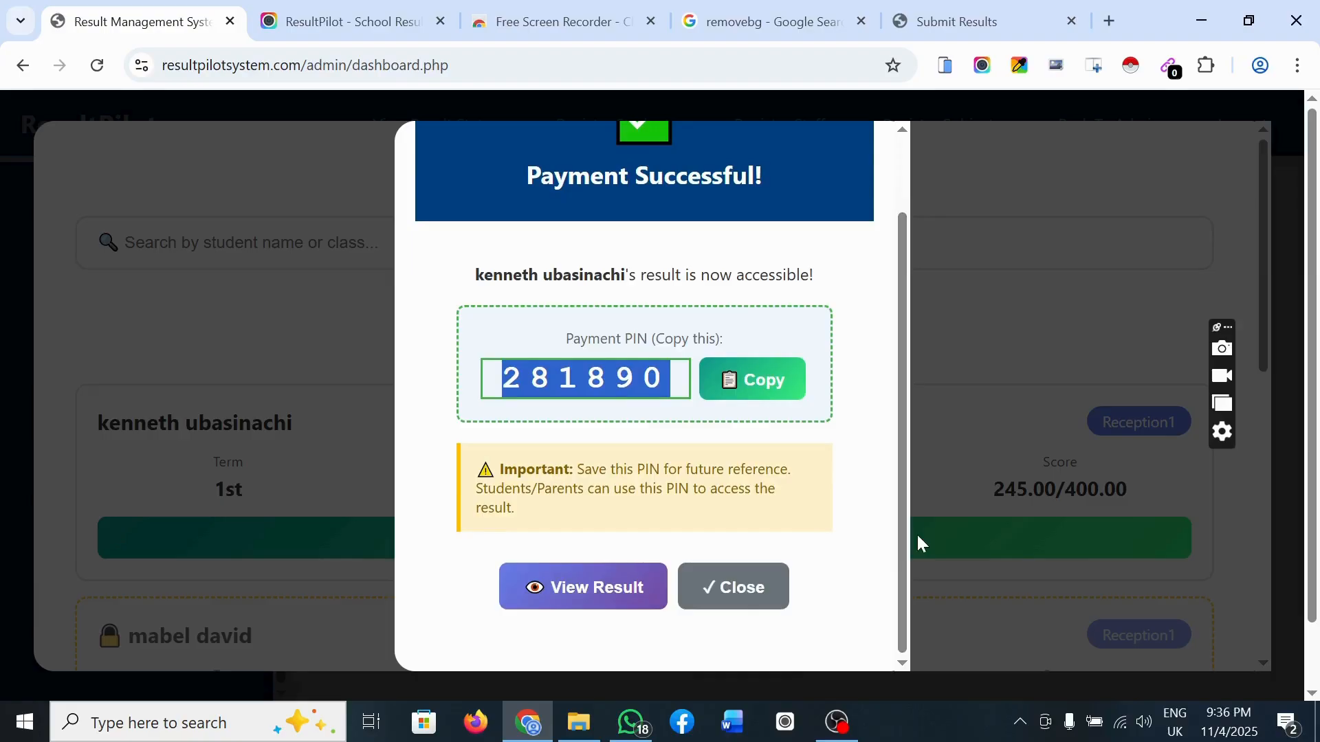
- Open the paid result sheet and highlight the date, school signature and 70000 next-term fees
click(582, 586)
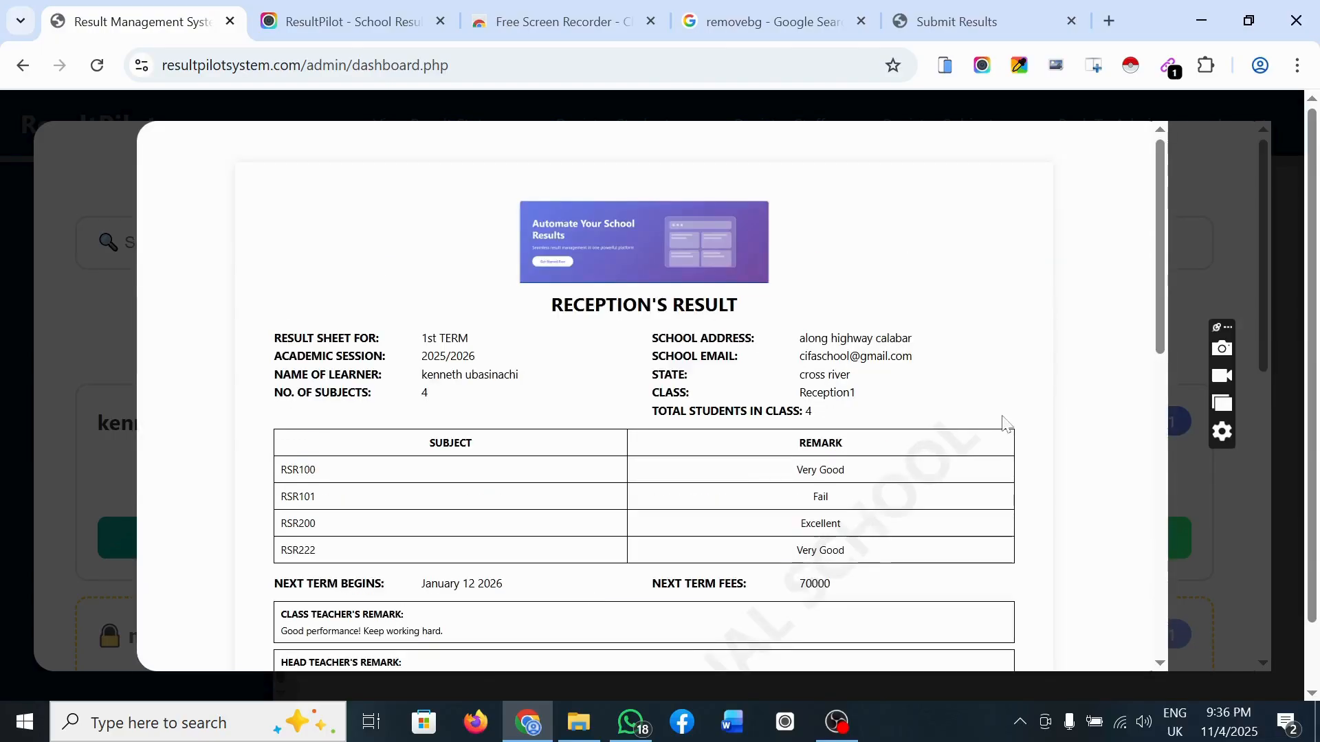
mouse_move(1165, 299)
mouse_down()
mouse_move(1155, 534)
mouse_move(1156, 340)
mouse_move(1158, 382)
mouse_up()
drag(800, 529, 946, 536)
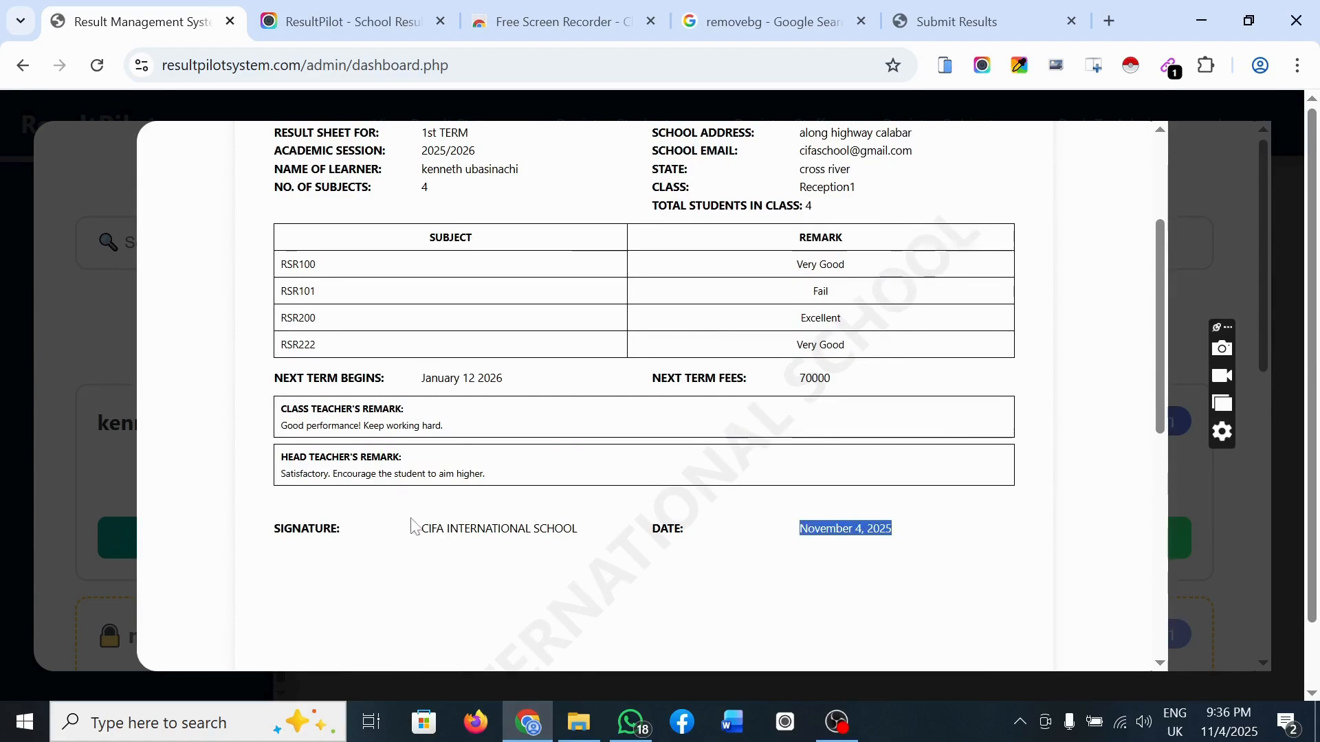
drag(421, 528, 635, 529)
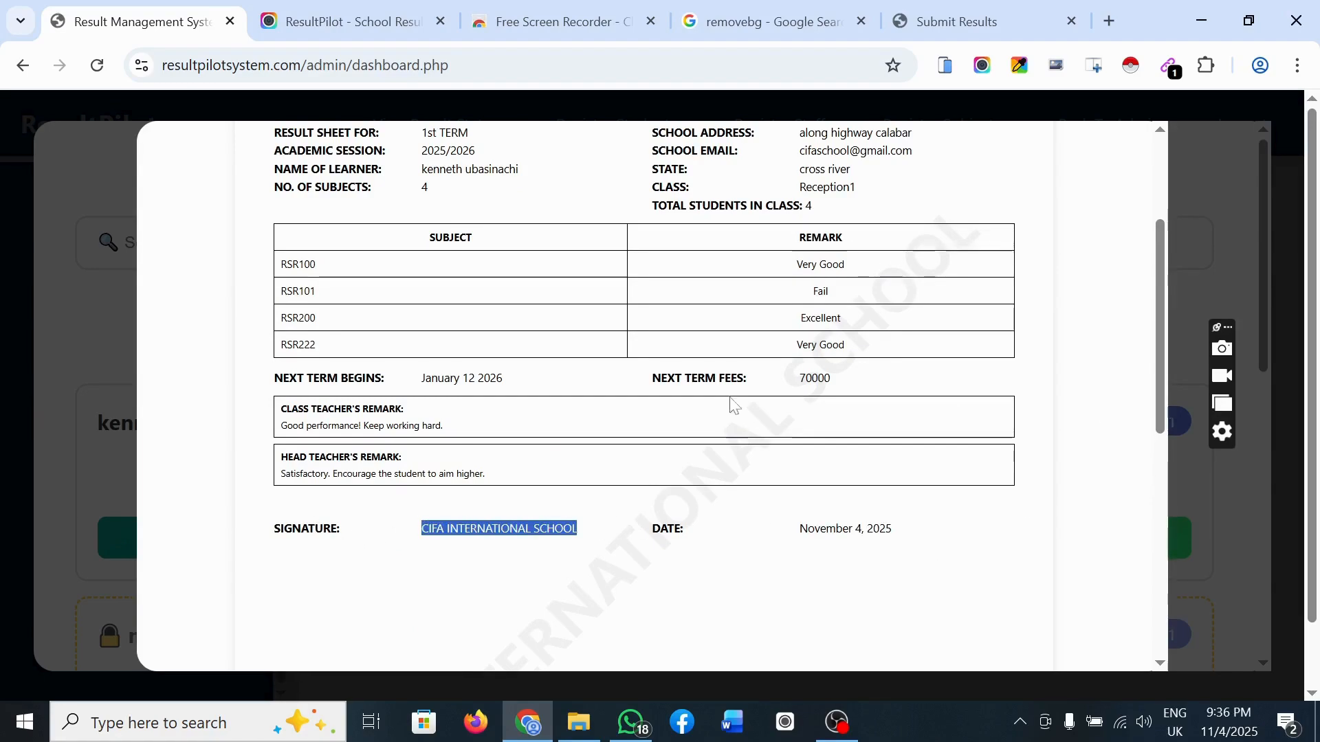
drag(798, 378, 848, 382)
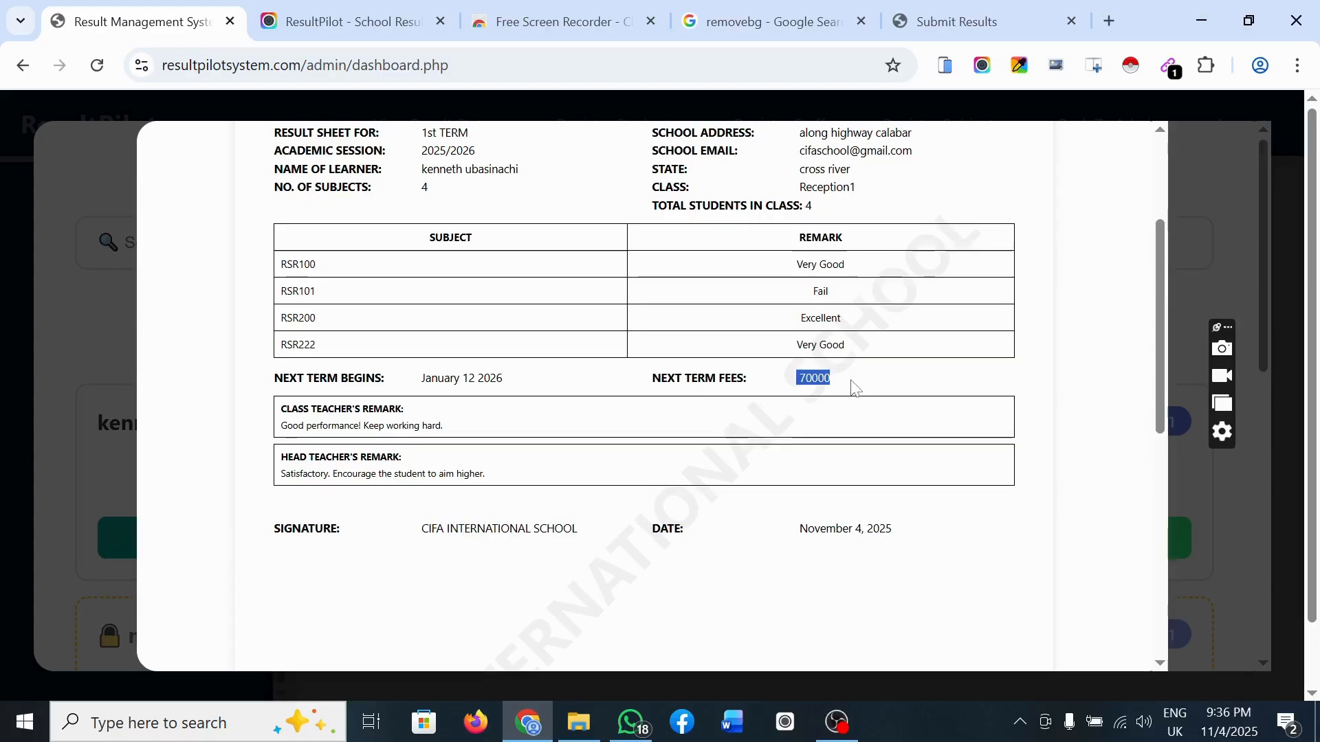
drag(422, 377, 543, 382)
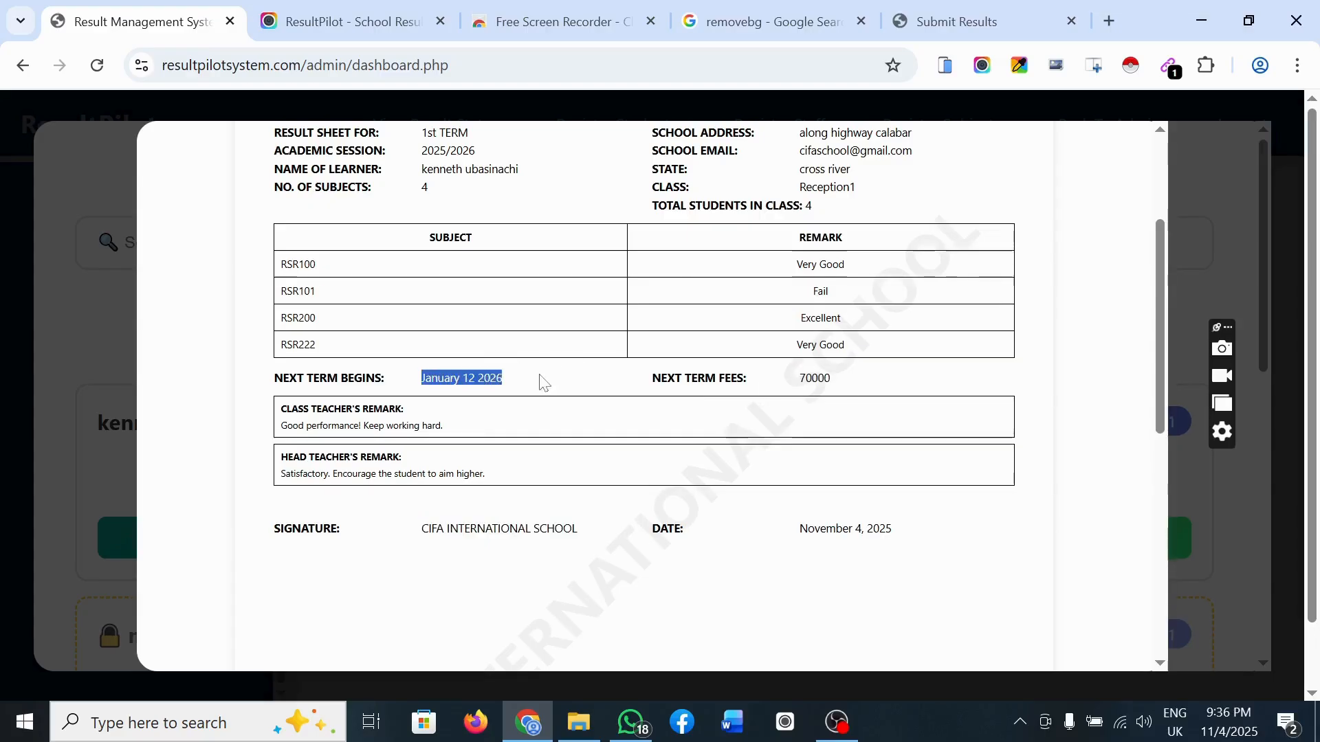
- Scroll through the sheet, highlighting the class teacher's remark and the learner's name
drag(1165, 391, 1168, 394)
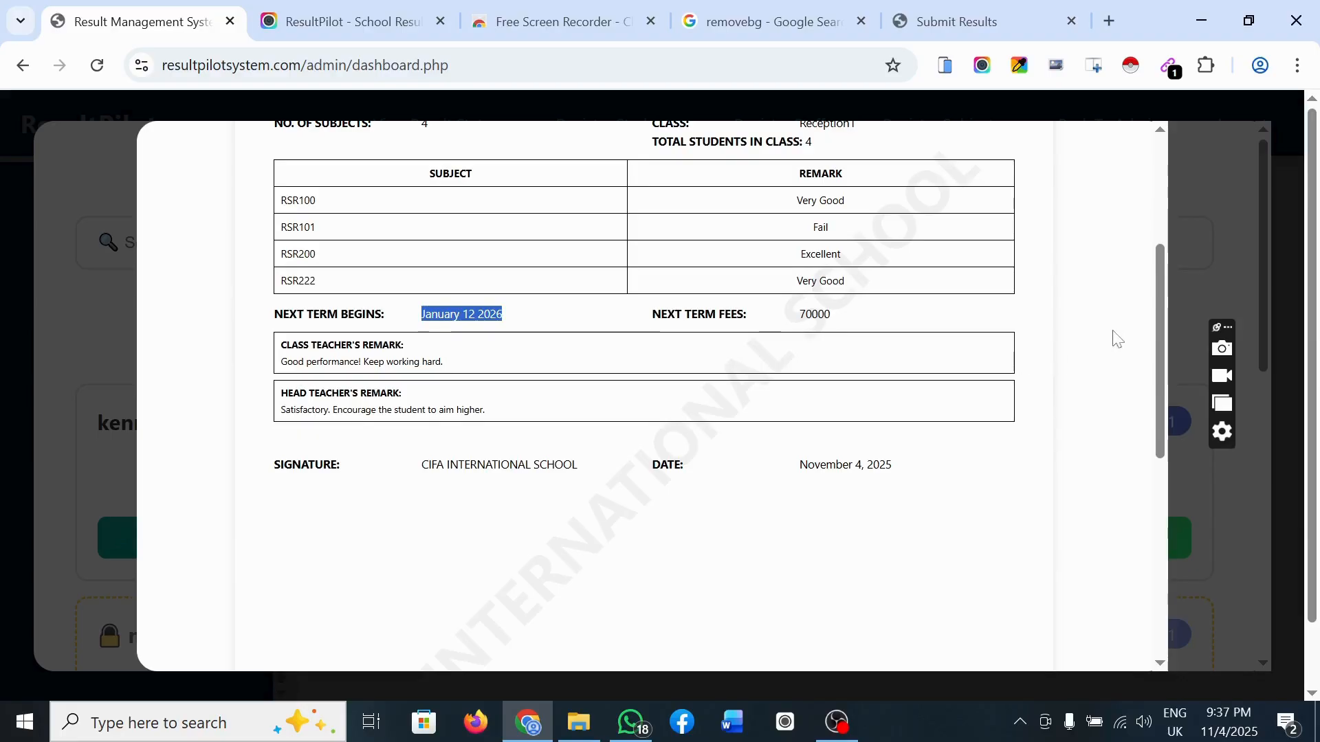
drag(1163, 346, 1160, 315)
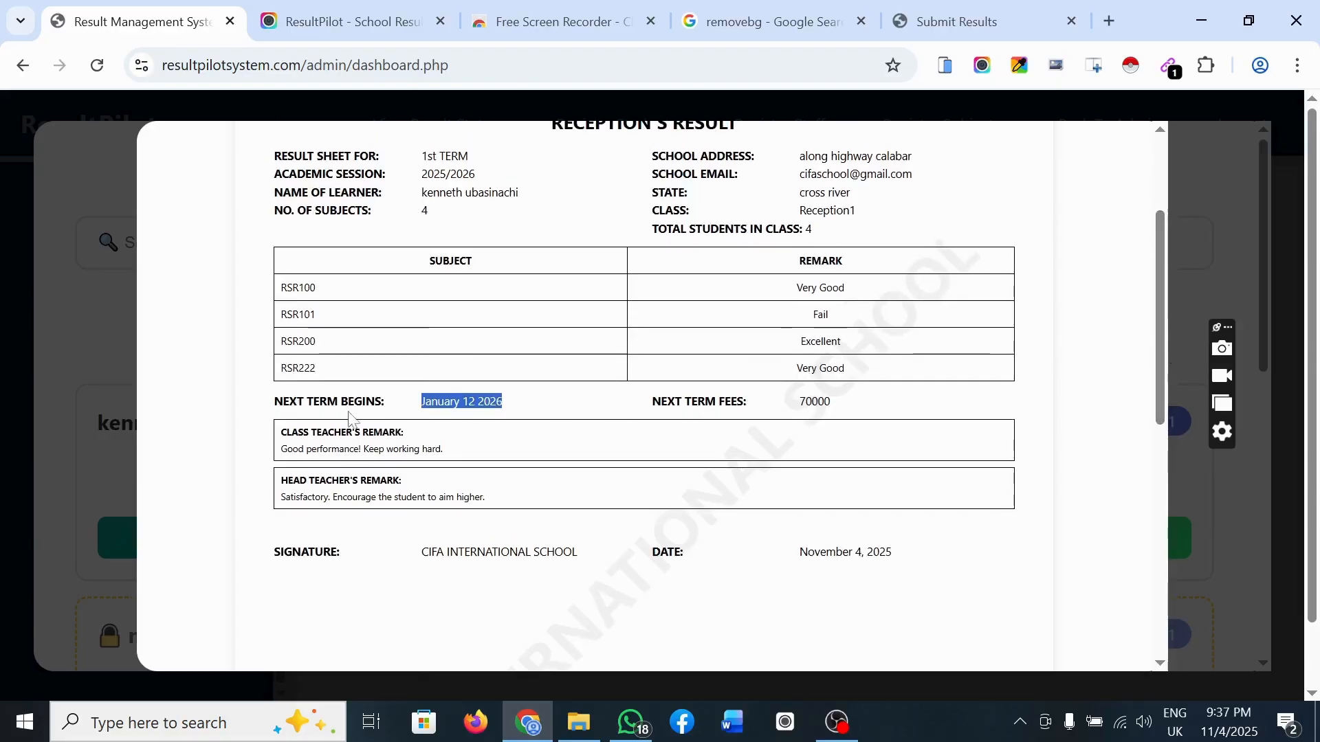
drag(279, 456, 471, 459)
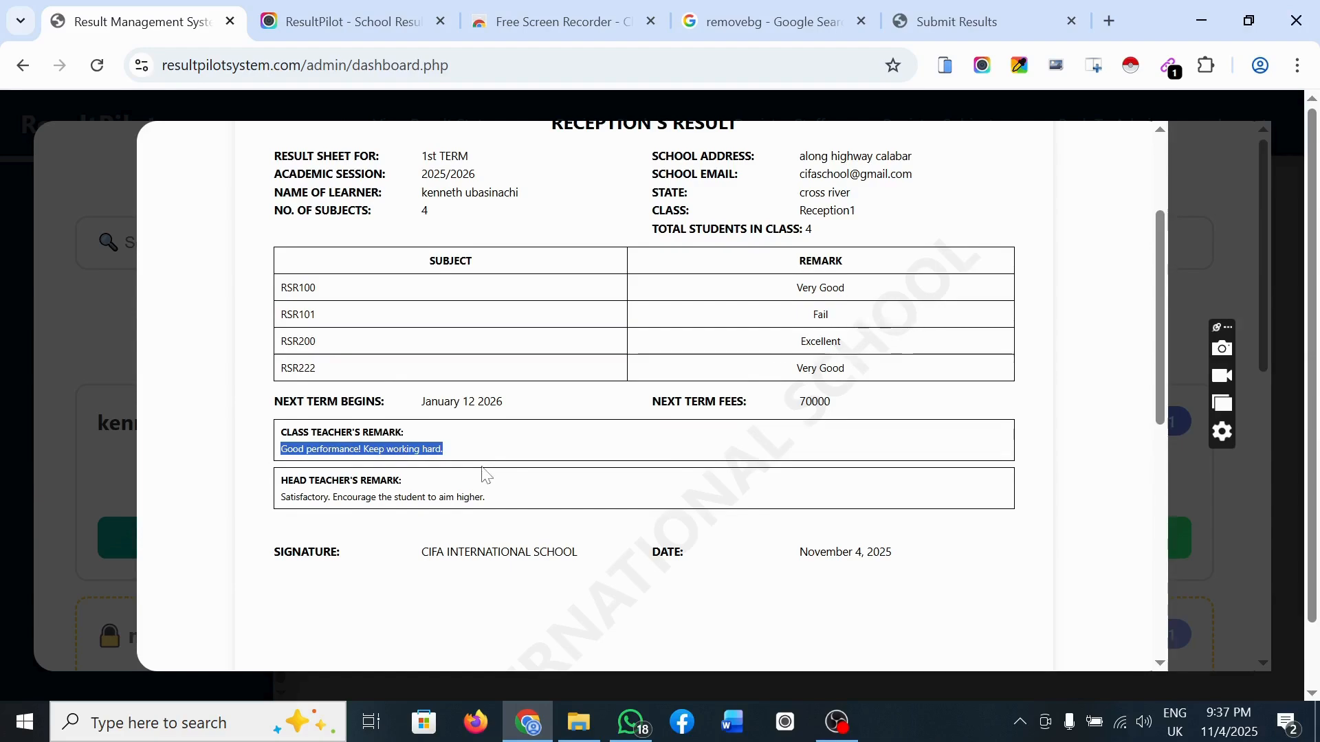
drag(1162, 365, 1159, 291)
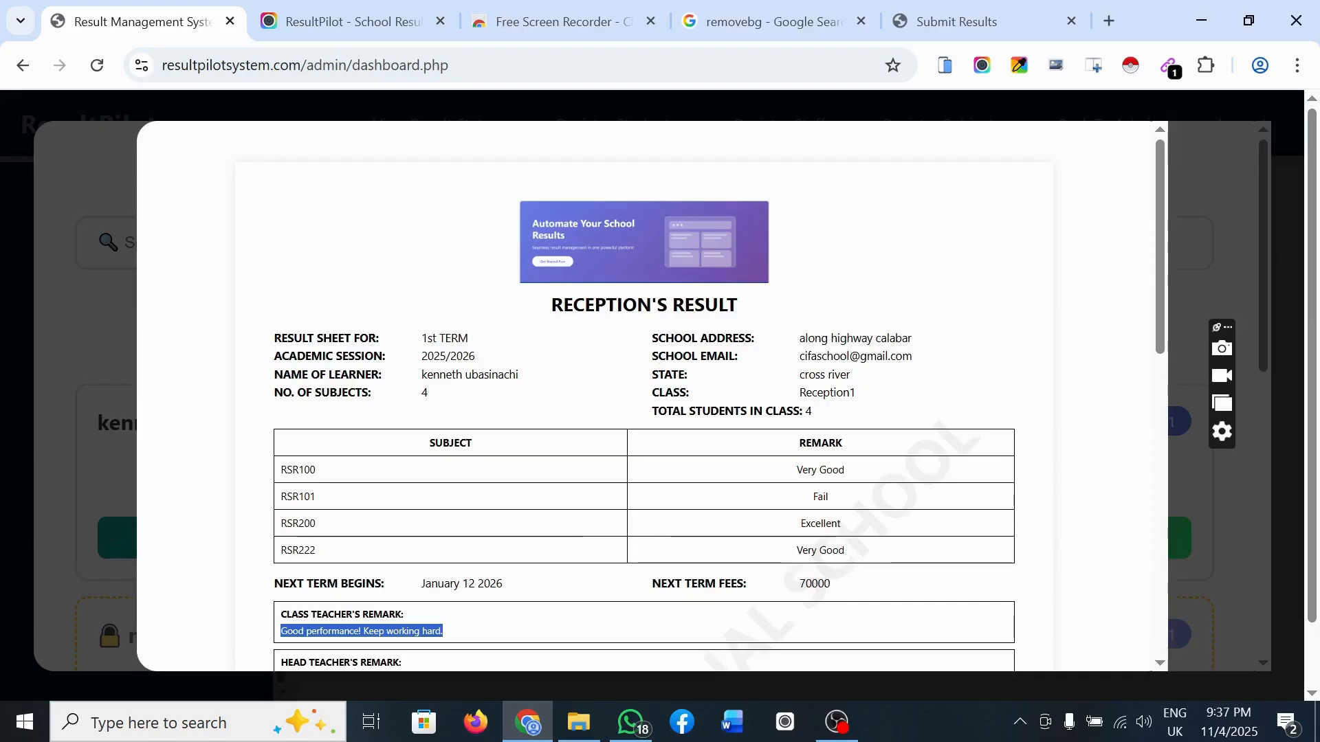
drag(419, 375, 543, 387)
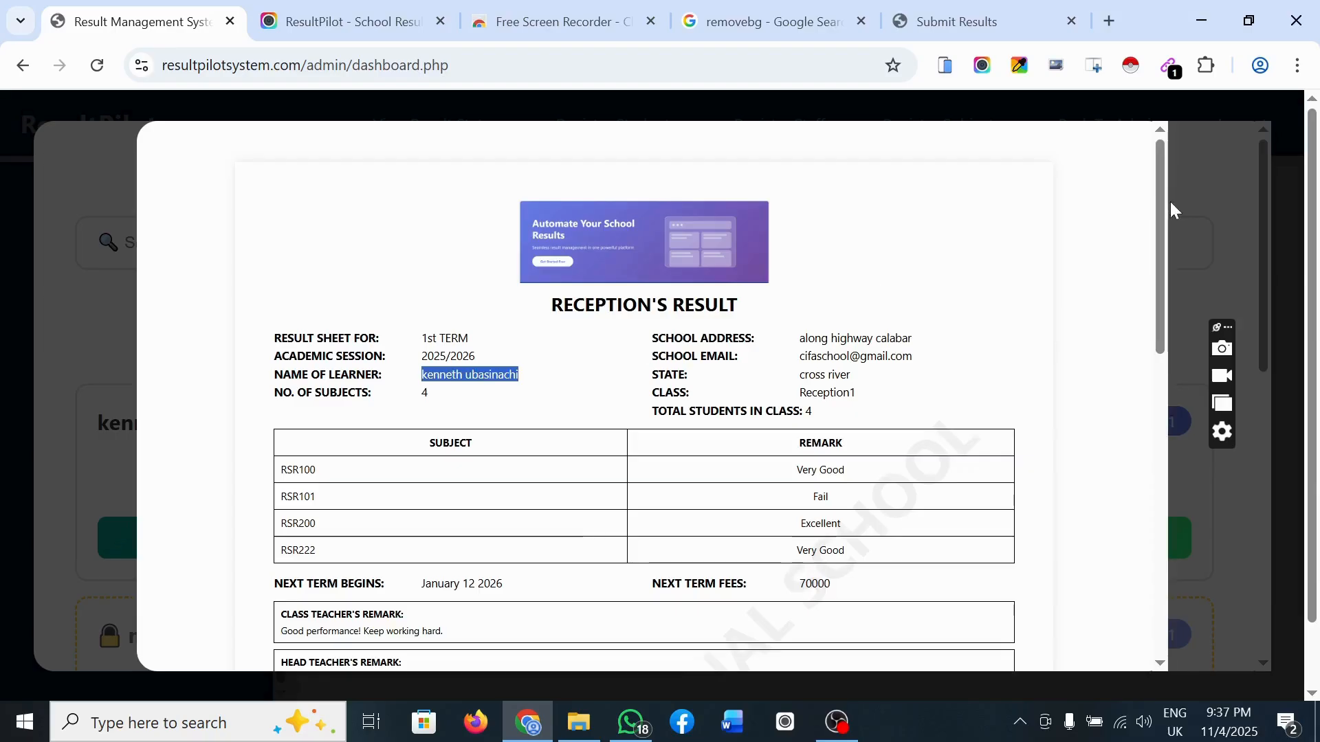
drag(1160, 201, 1165, 548)
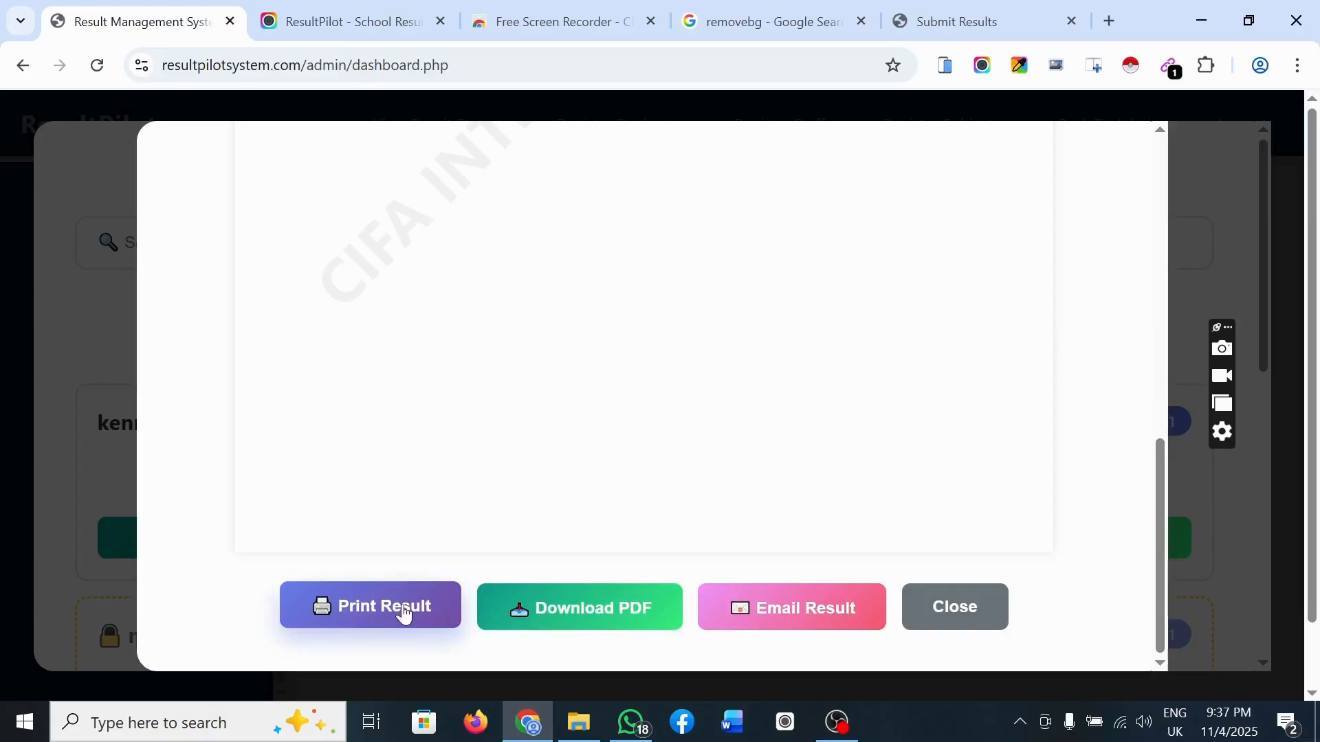
- Print the result sheet with the destination set to Save as PDF
click(567, 616)
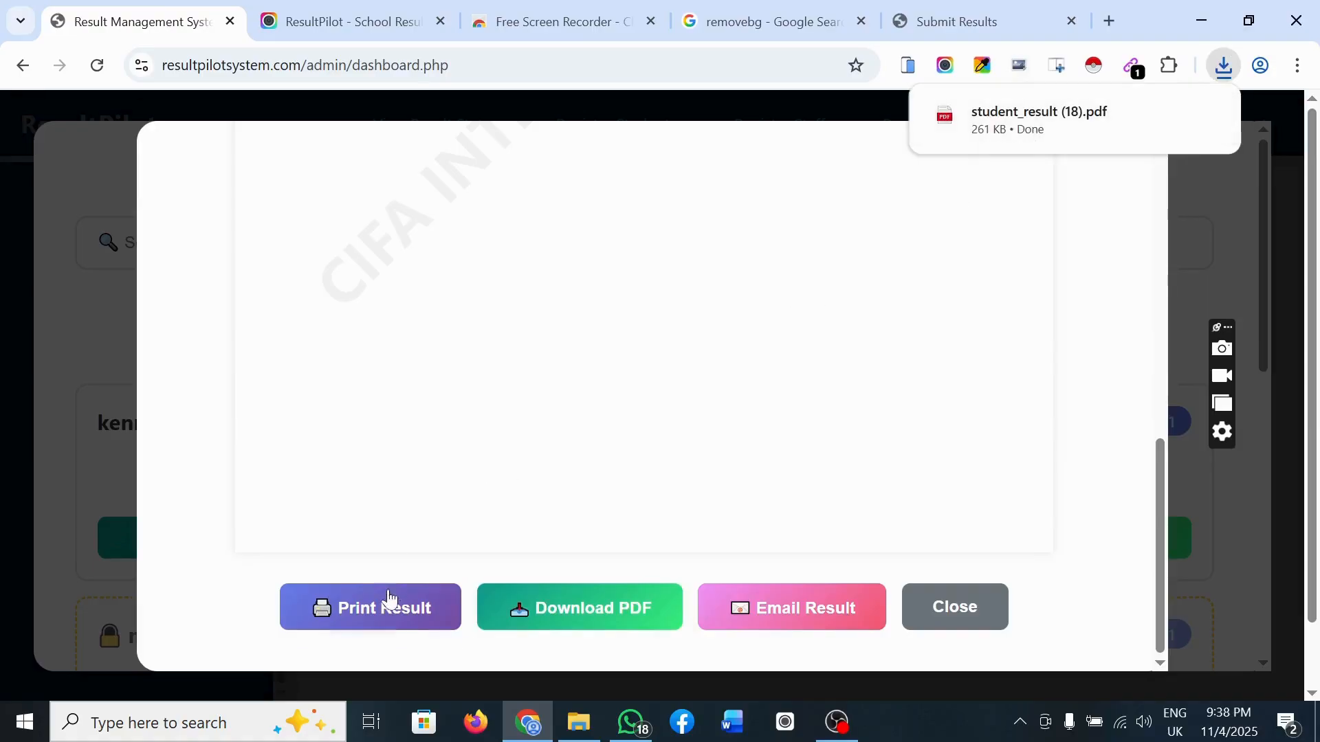
click(383, 613)
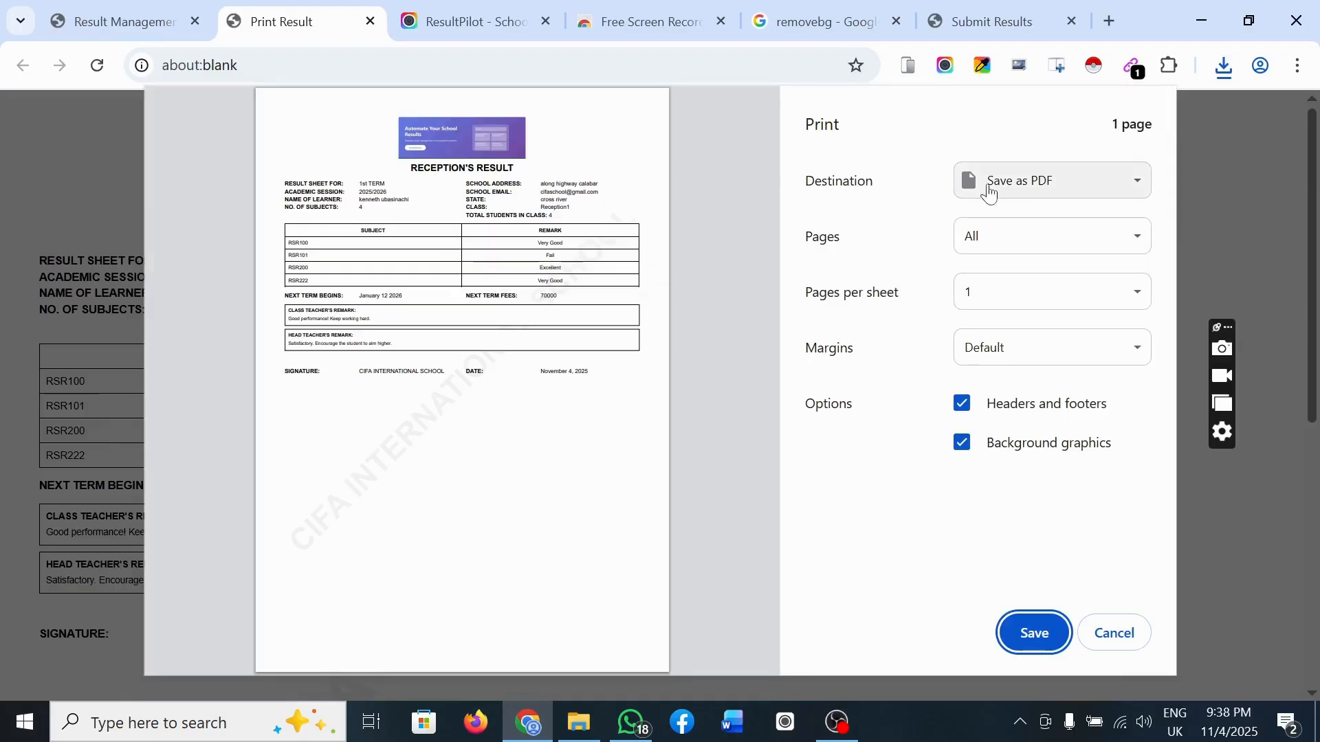
click(1009, 197)
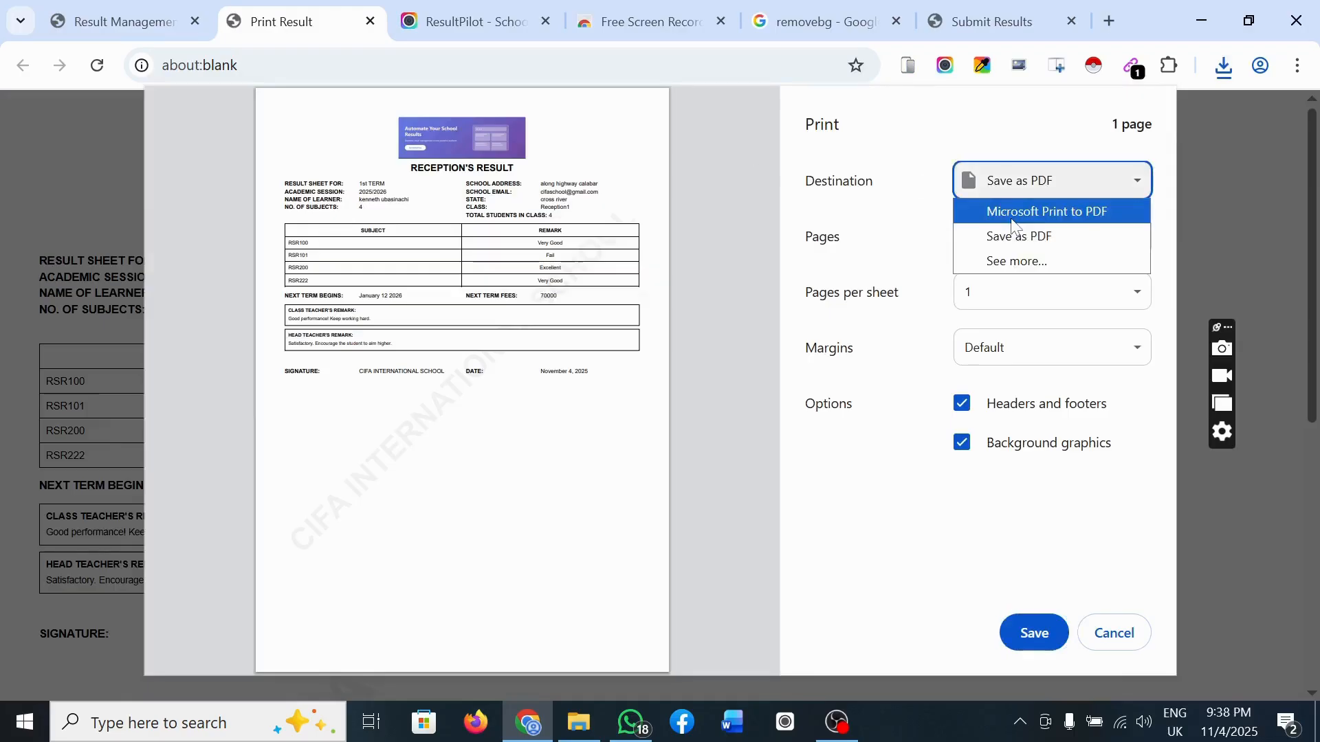
click(1010, 209)
click(795, 379)
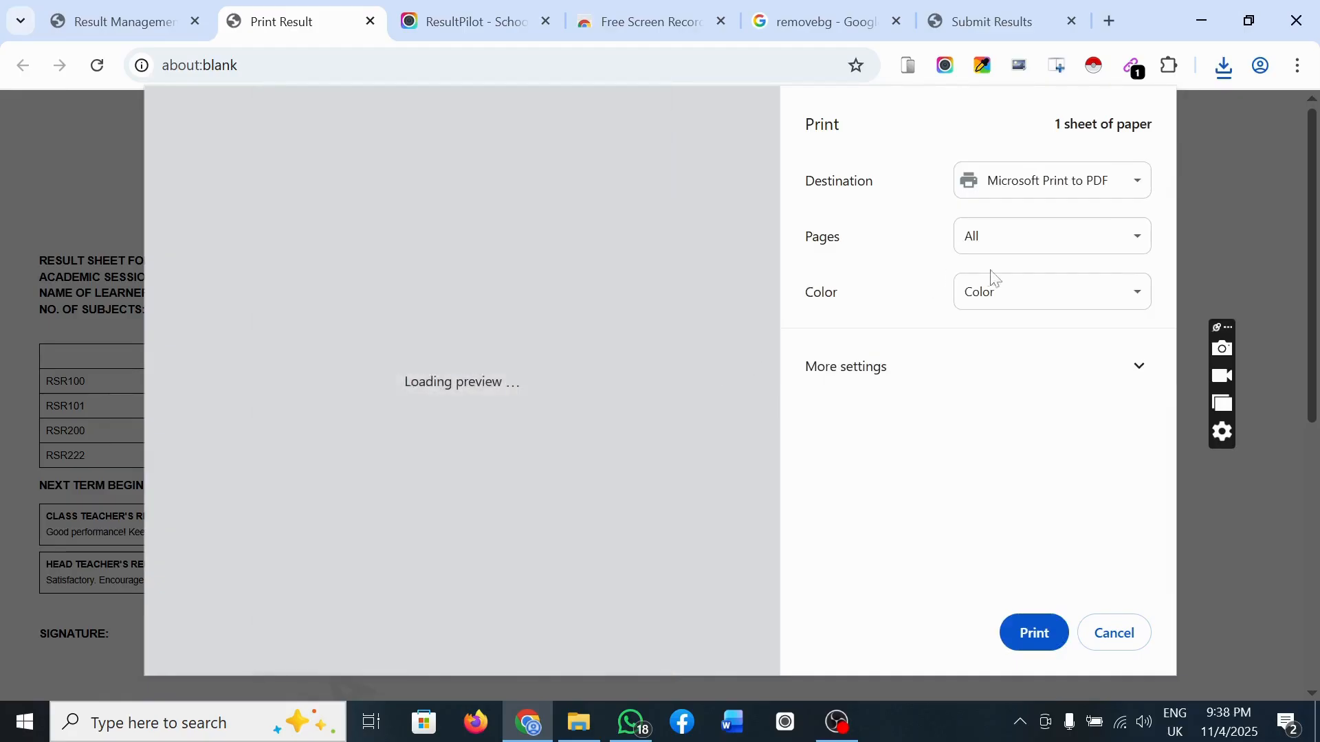
click(1009, 192)
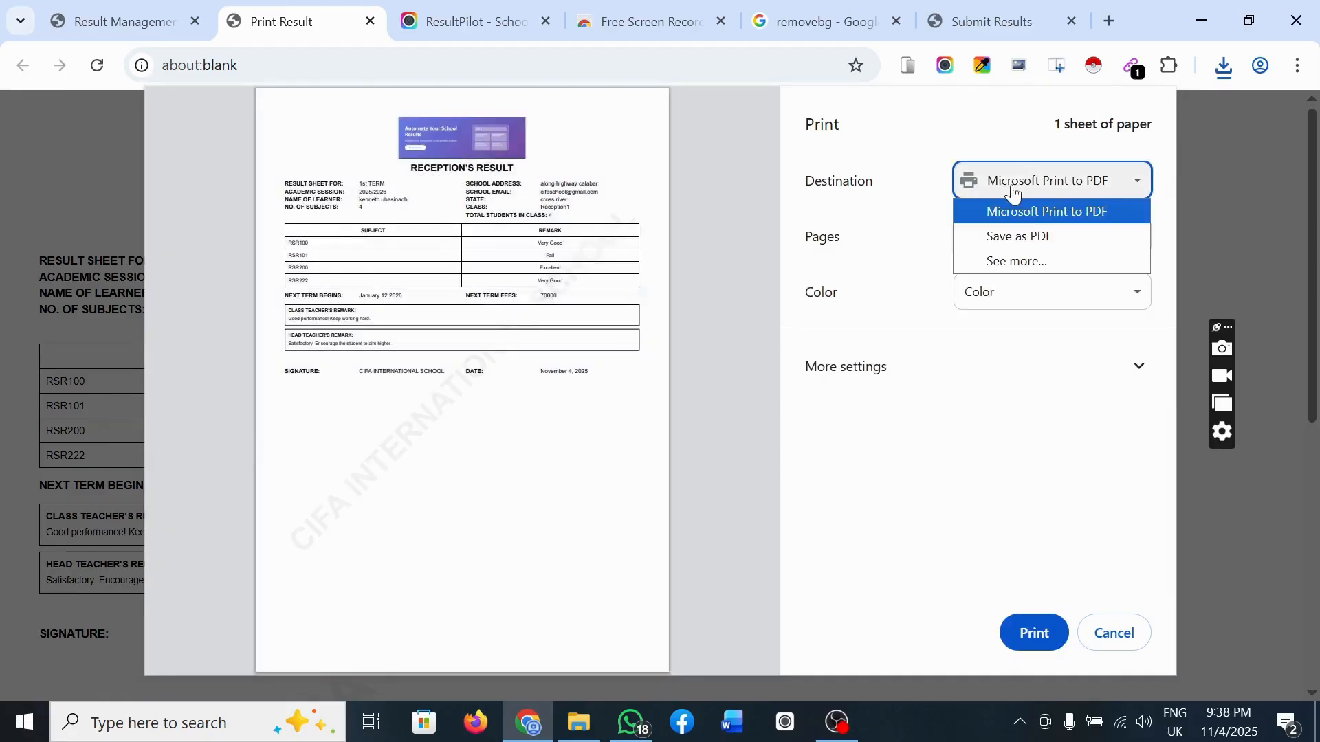
click(1005, 236)
click(1018, 237)
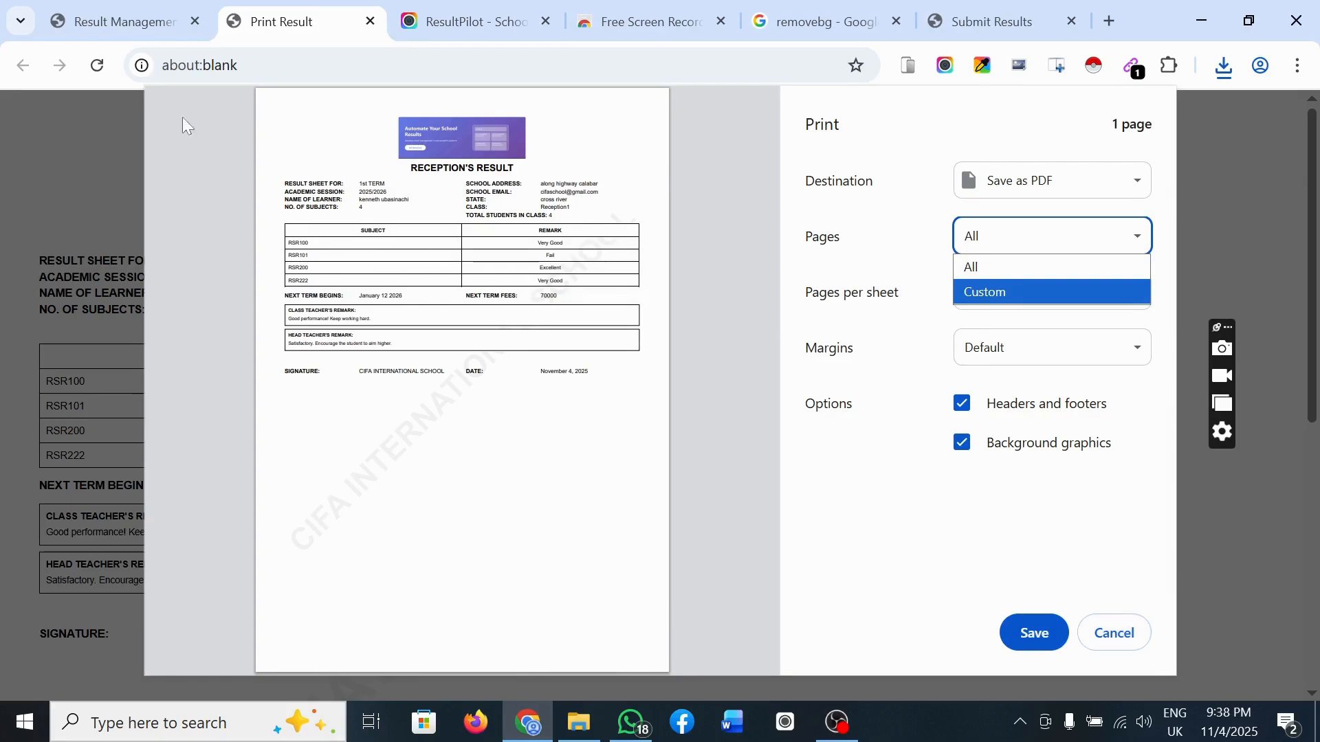
- Cancel the print preview and go back to the Result Management tab
click(116, 19)
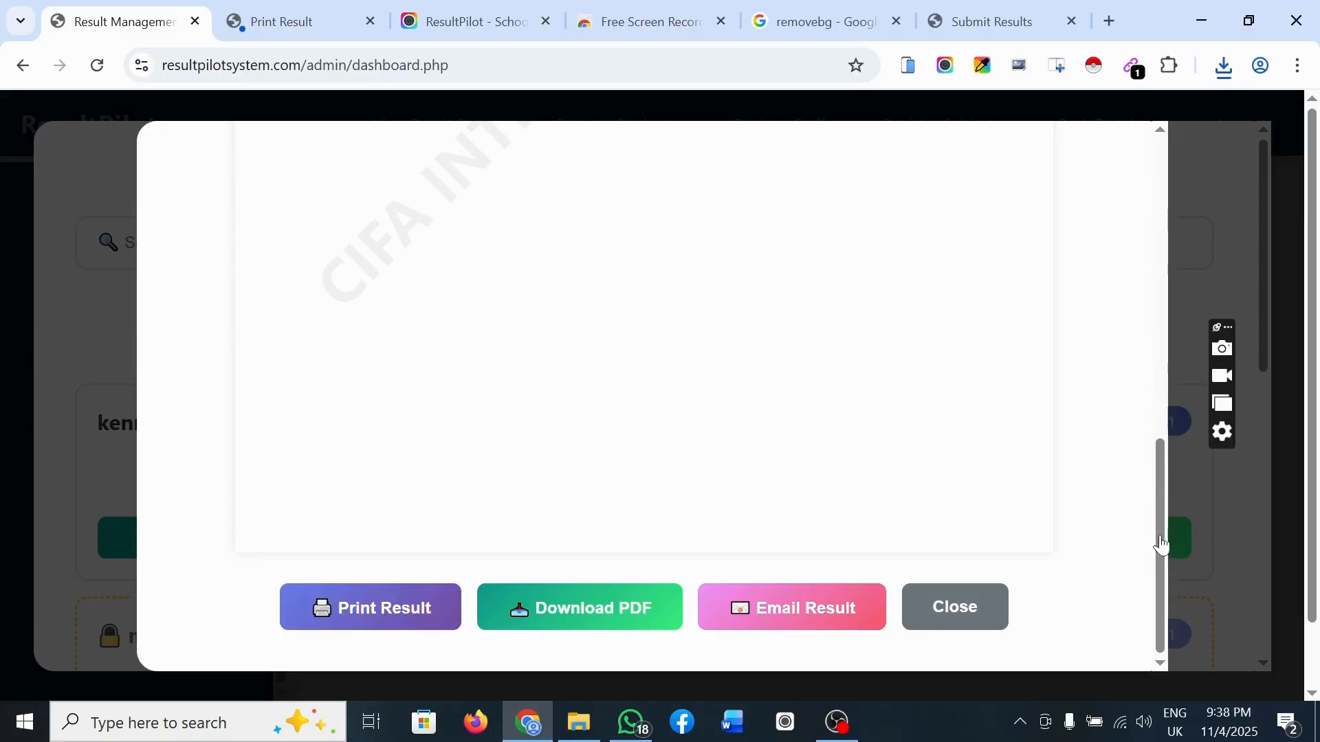
click(260, 23)
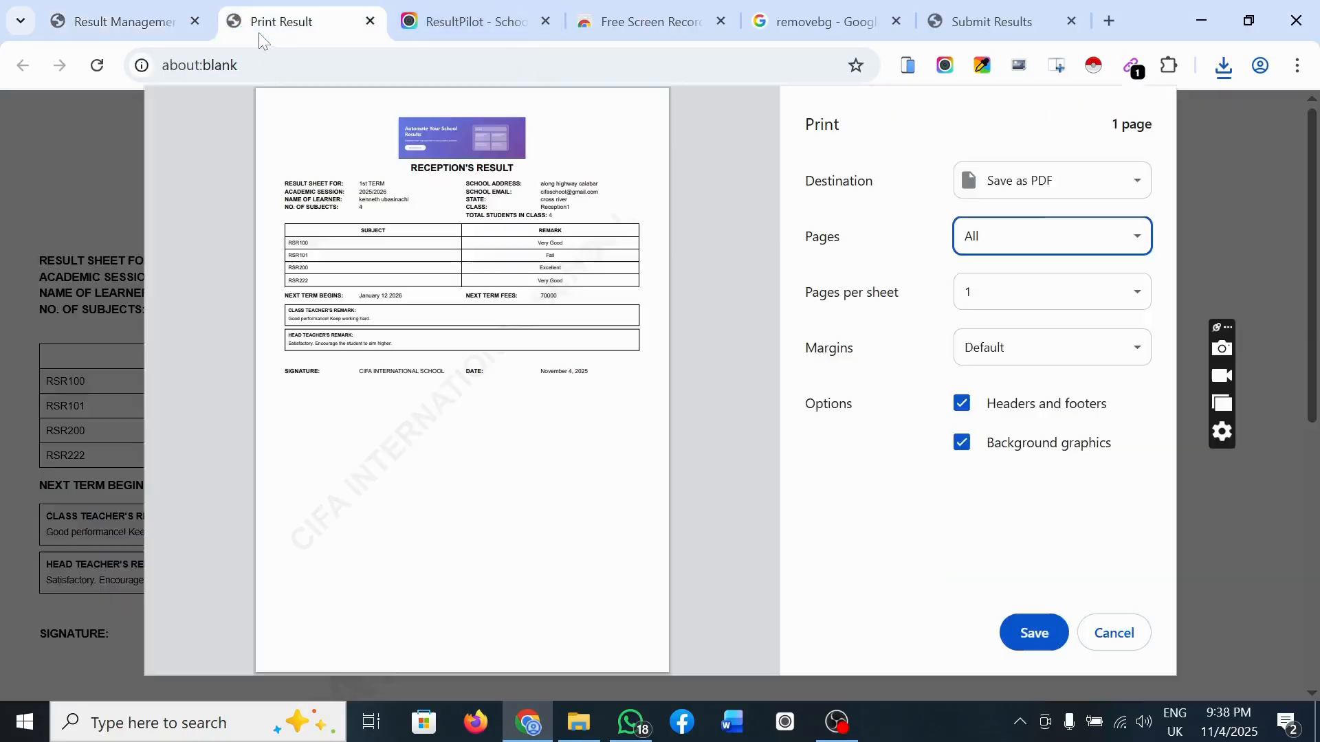
click(1102, 634)
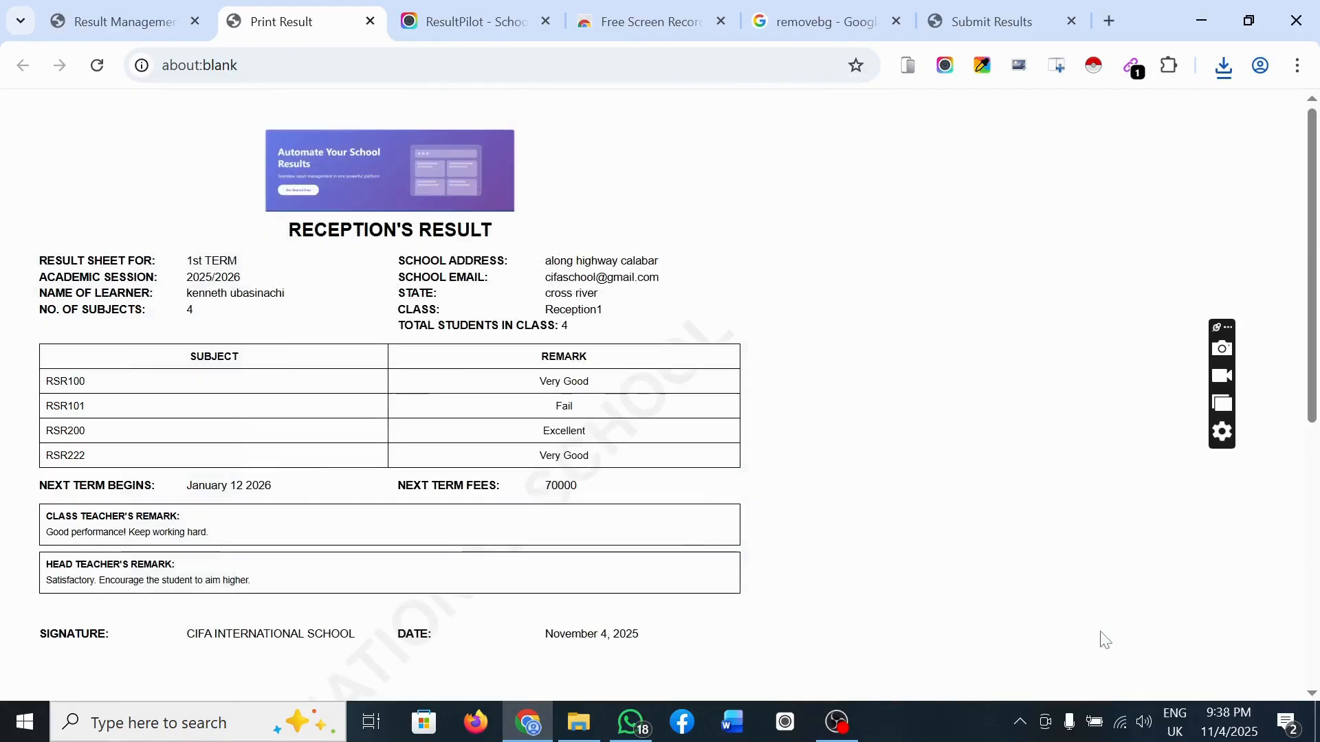
click(118, 9)
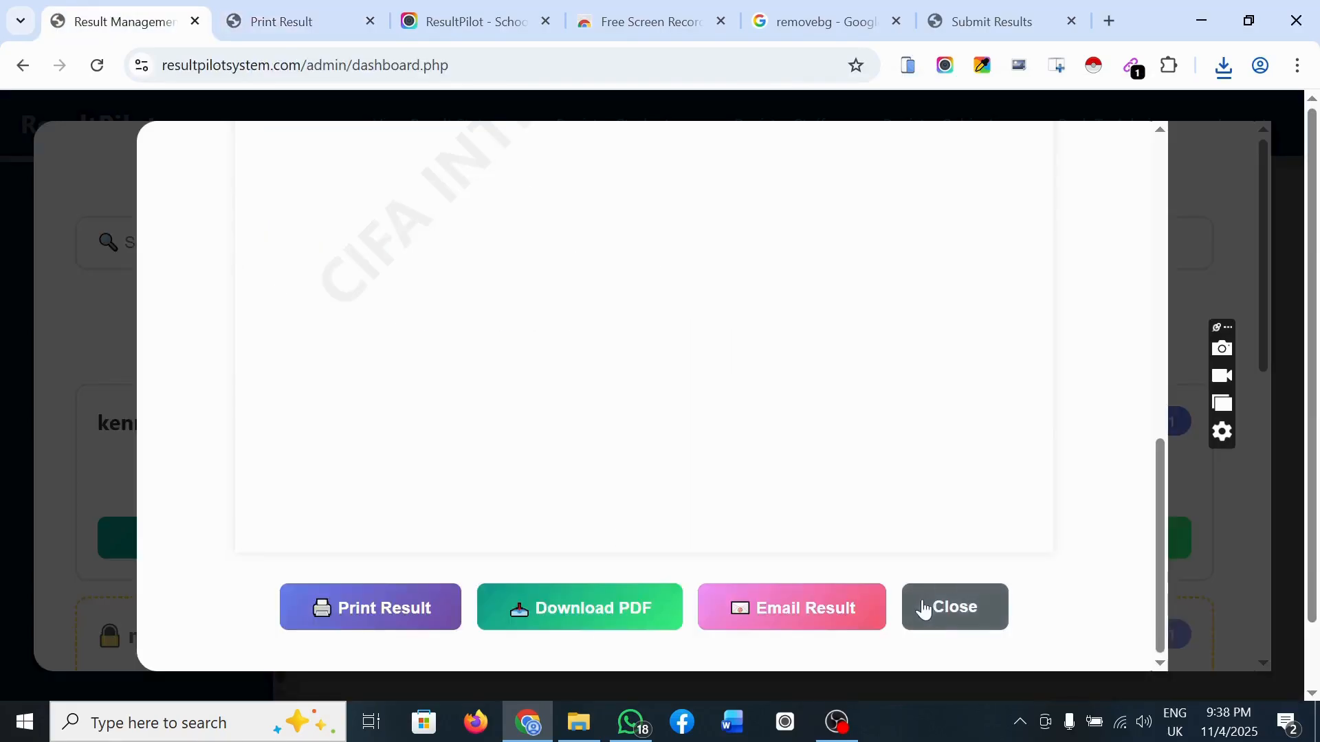
- Close the result sheet and scroll the class results list showing paid and locked results
click(949, 612)
drag(1264, 356, 1273, 388)
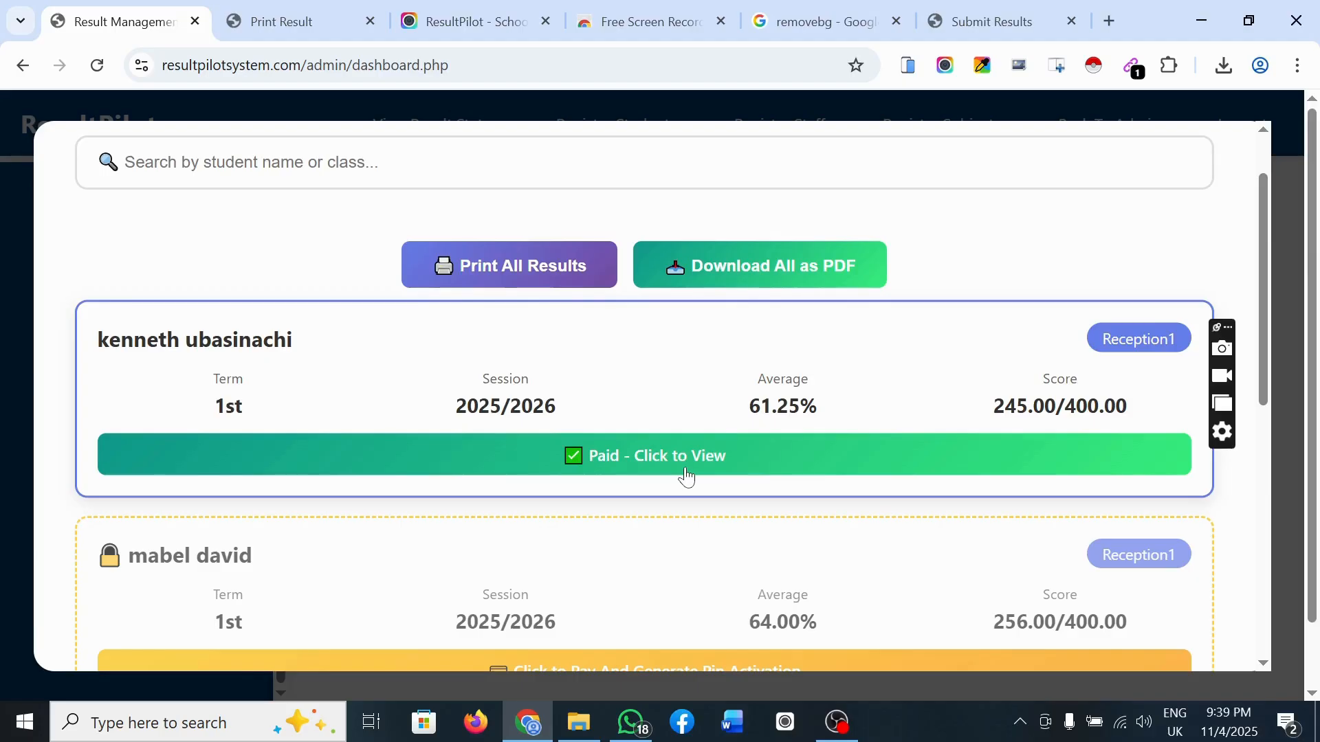
- Open the ResultPilot site in a new tab and go to Check Result's PIN field
click(1109, 22)
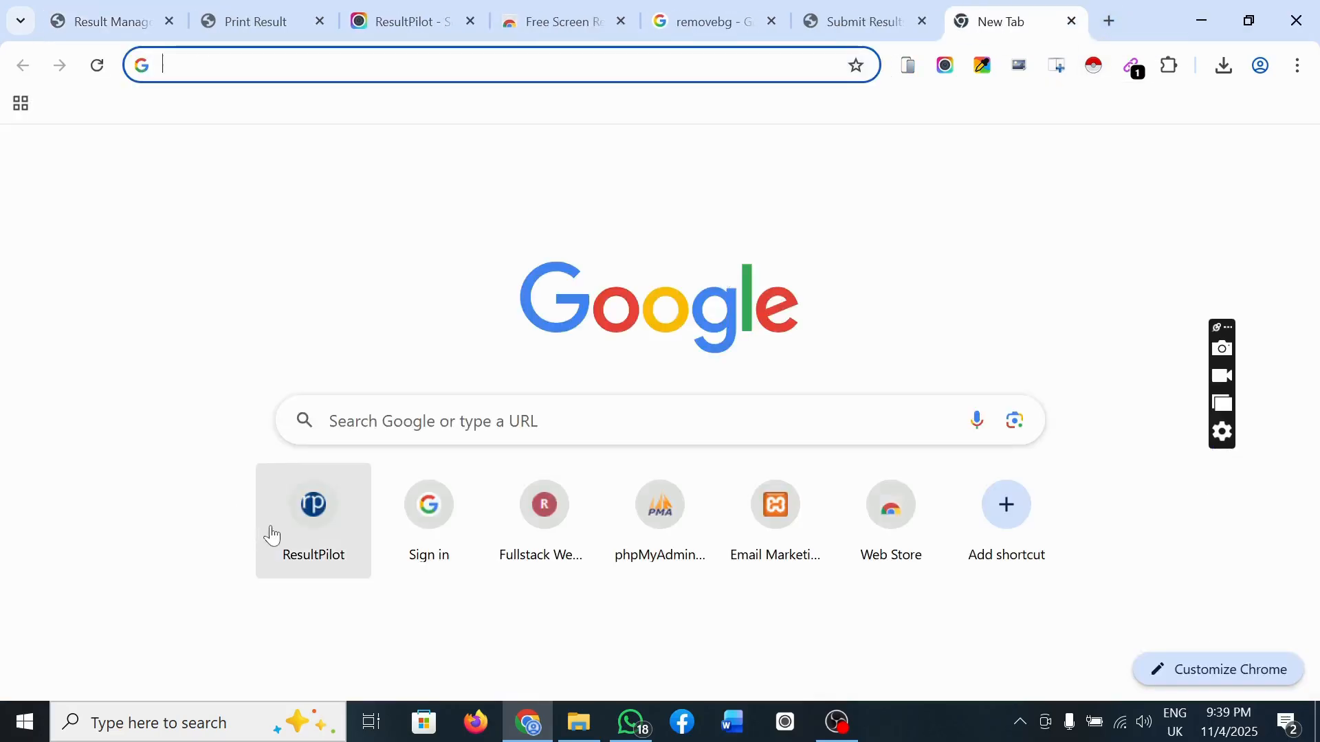
click(299, 534)
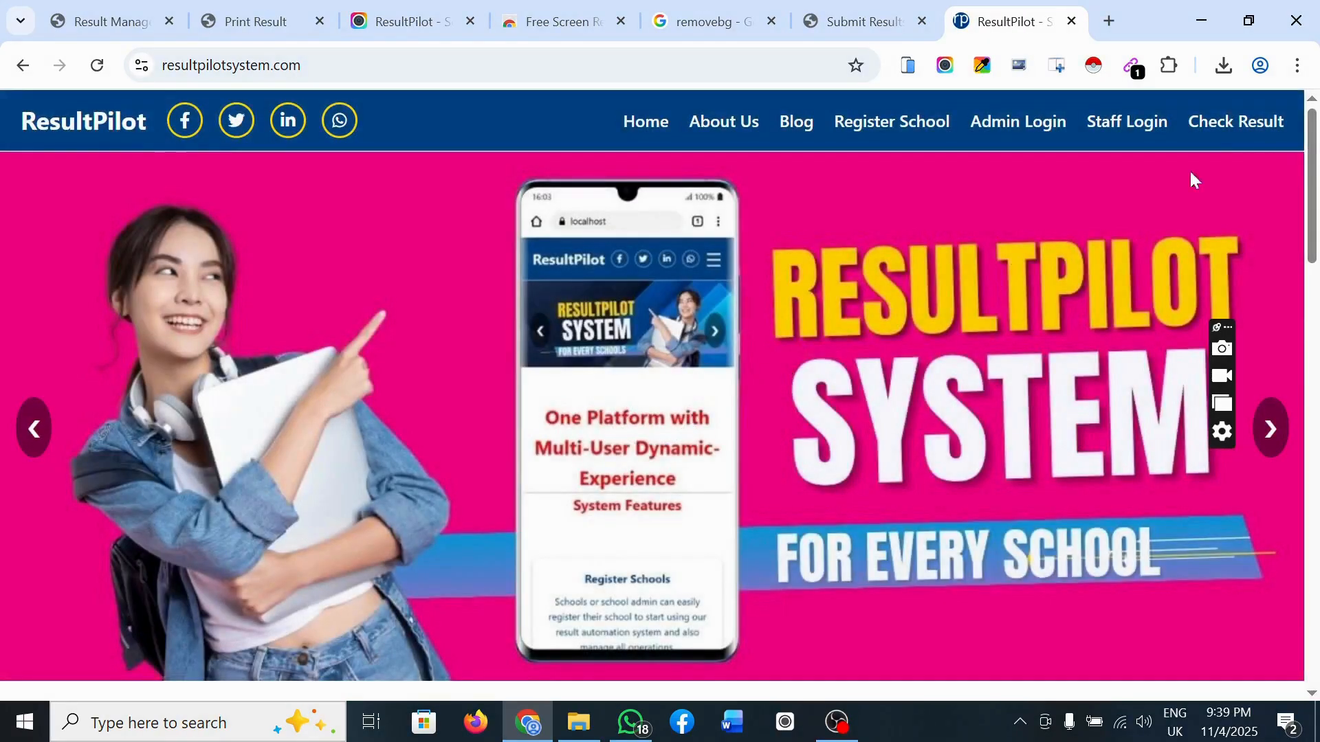
click(1226, 136)
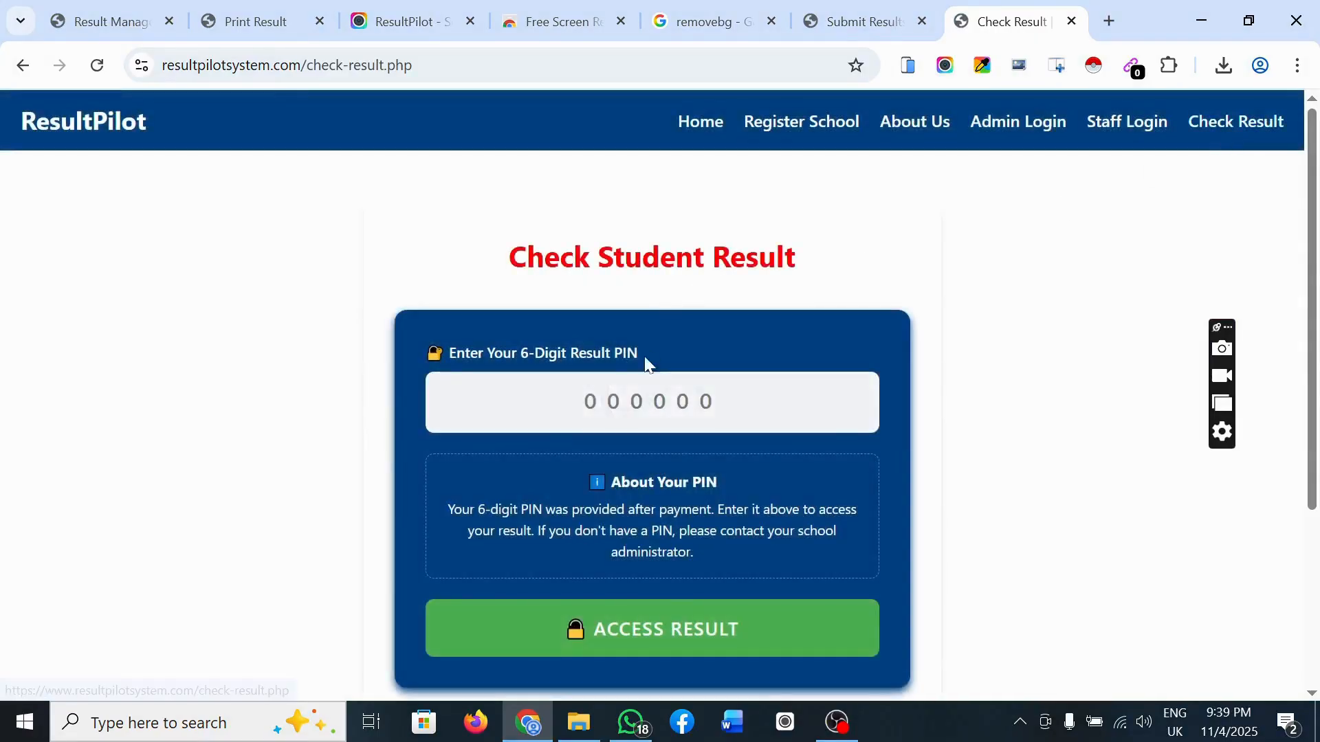
click(651, 402)
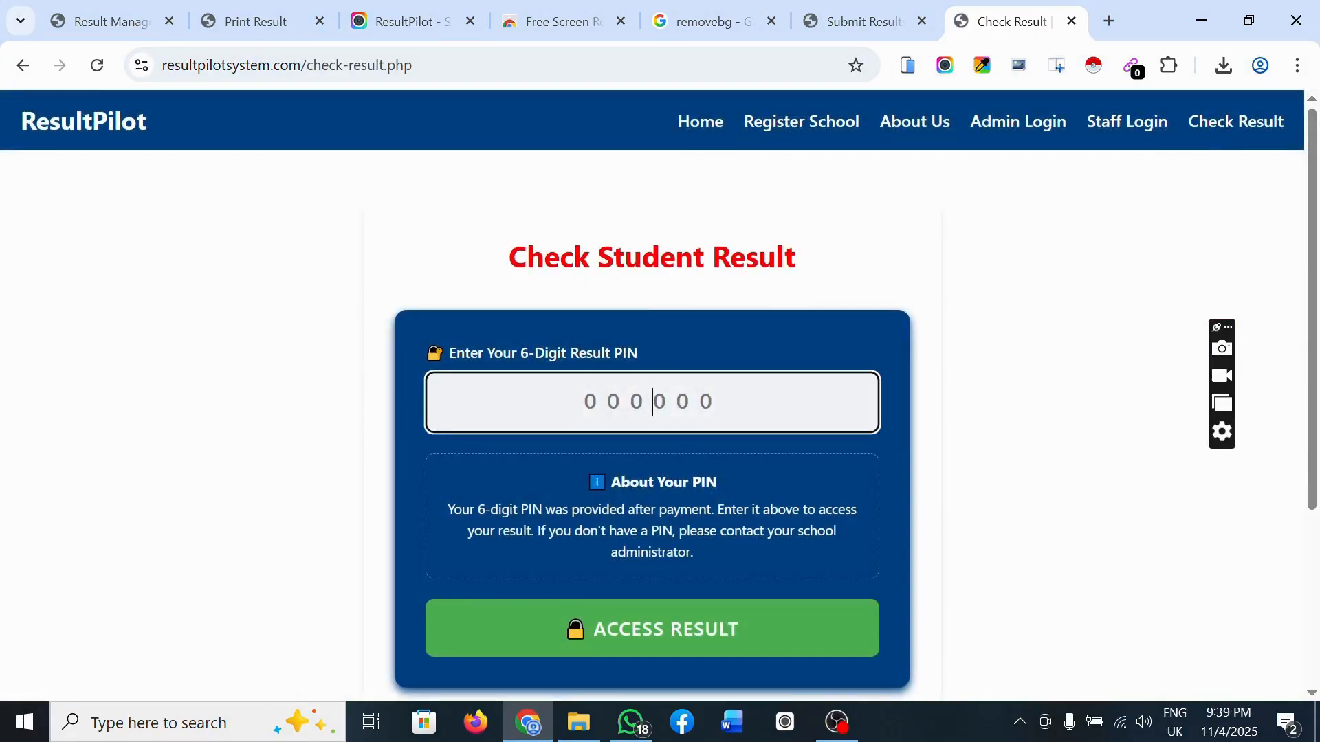
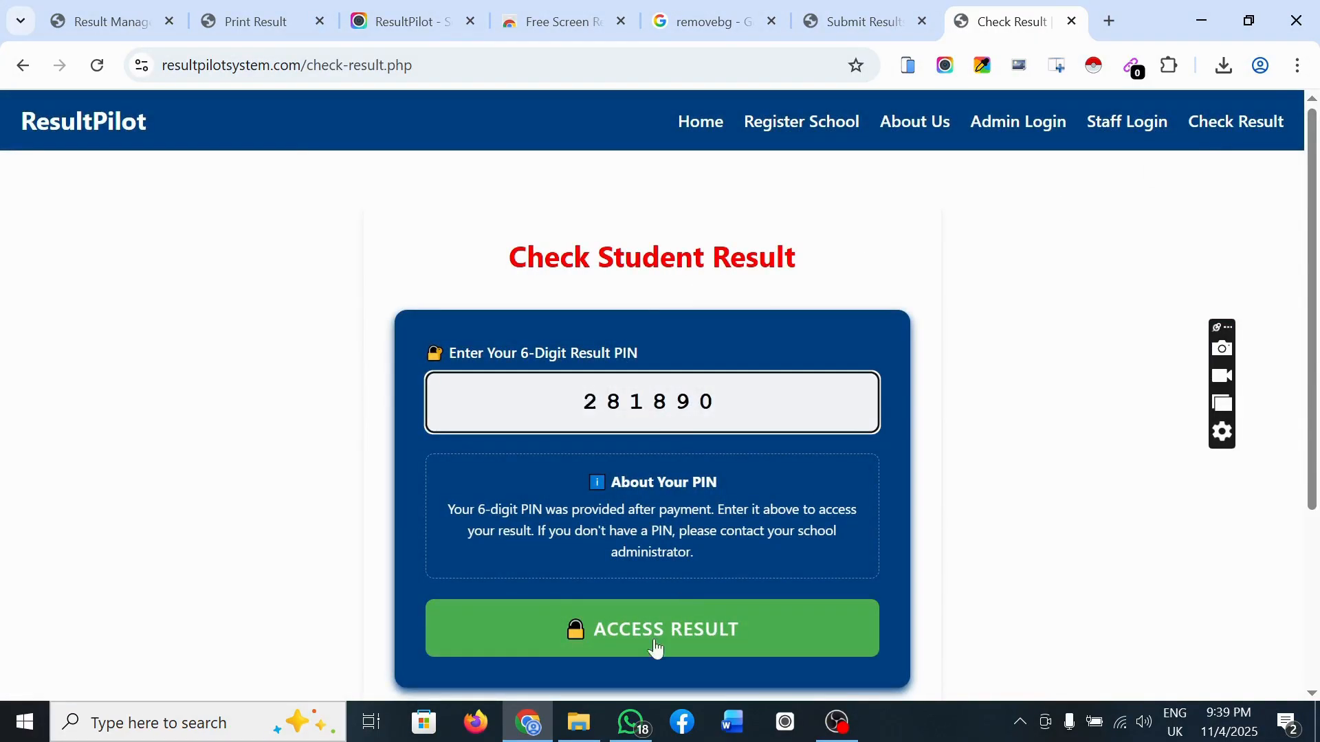
- Enter the purchased result PIN to bring up the 1st Term Reception result sheet
click(647, 644)
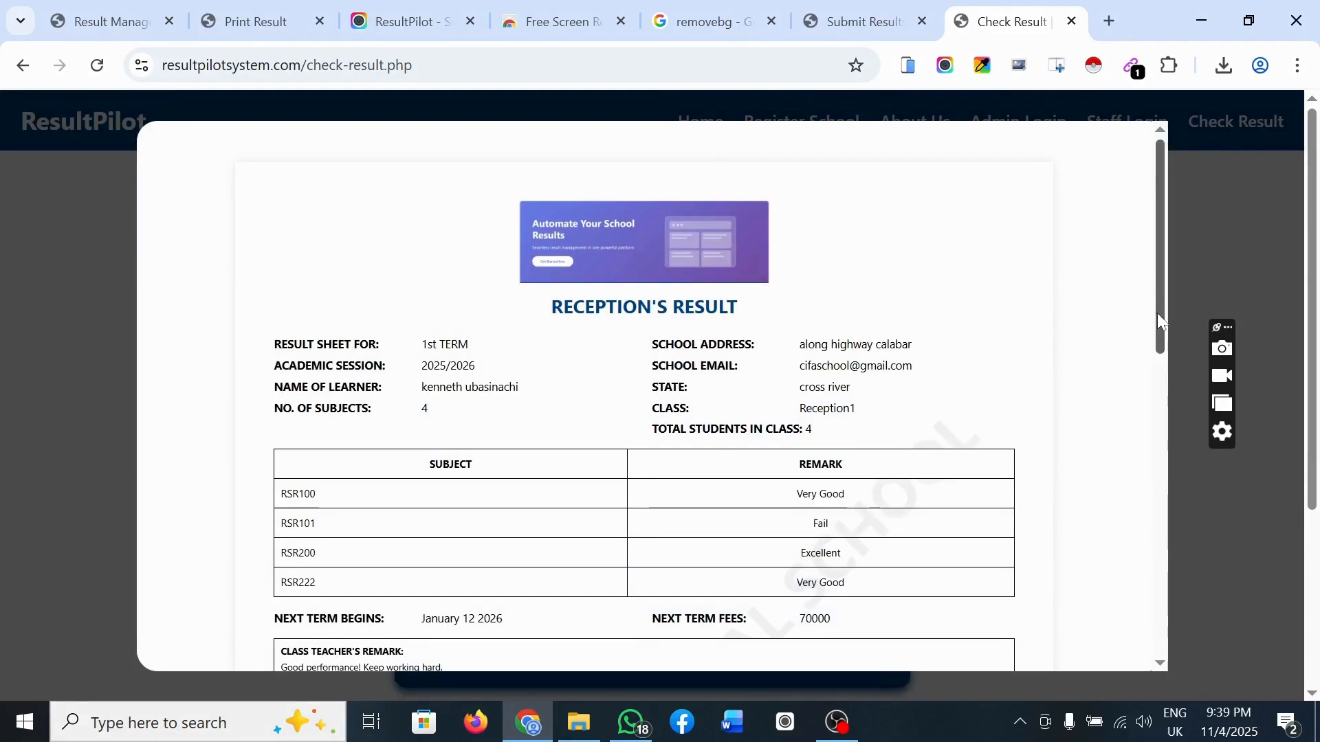
- Scroll through the public result sheet to the signature and date, then close it
scroll(1163, 354, down, 2)
drag(1163, 354, 1160, 640)
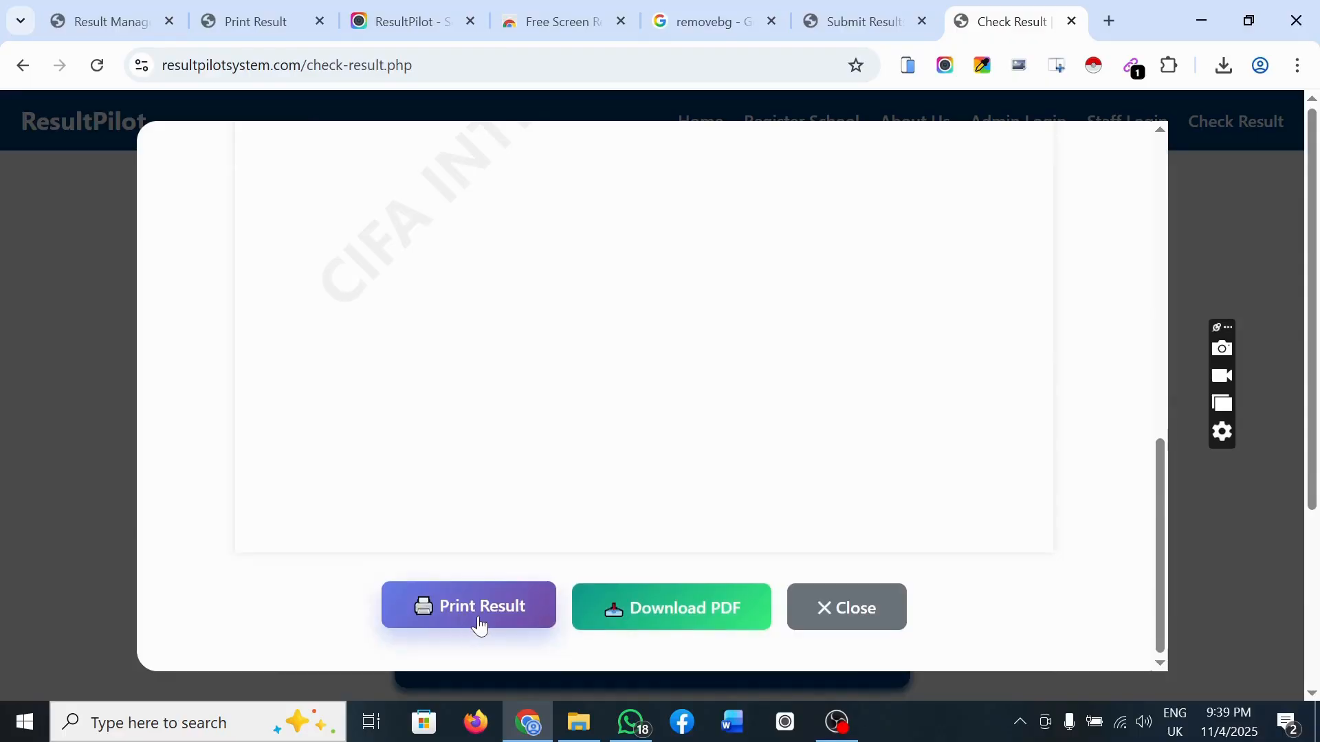
mouse_move(1163, 575)
mouse_down()
mouse_move(1161, 242)
mouse_move(1160, 392)
mouse_up()
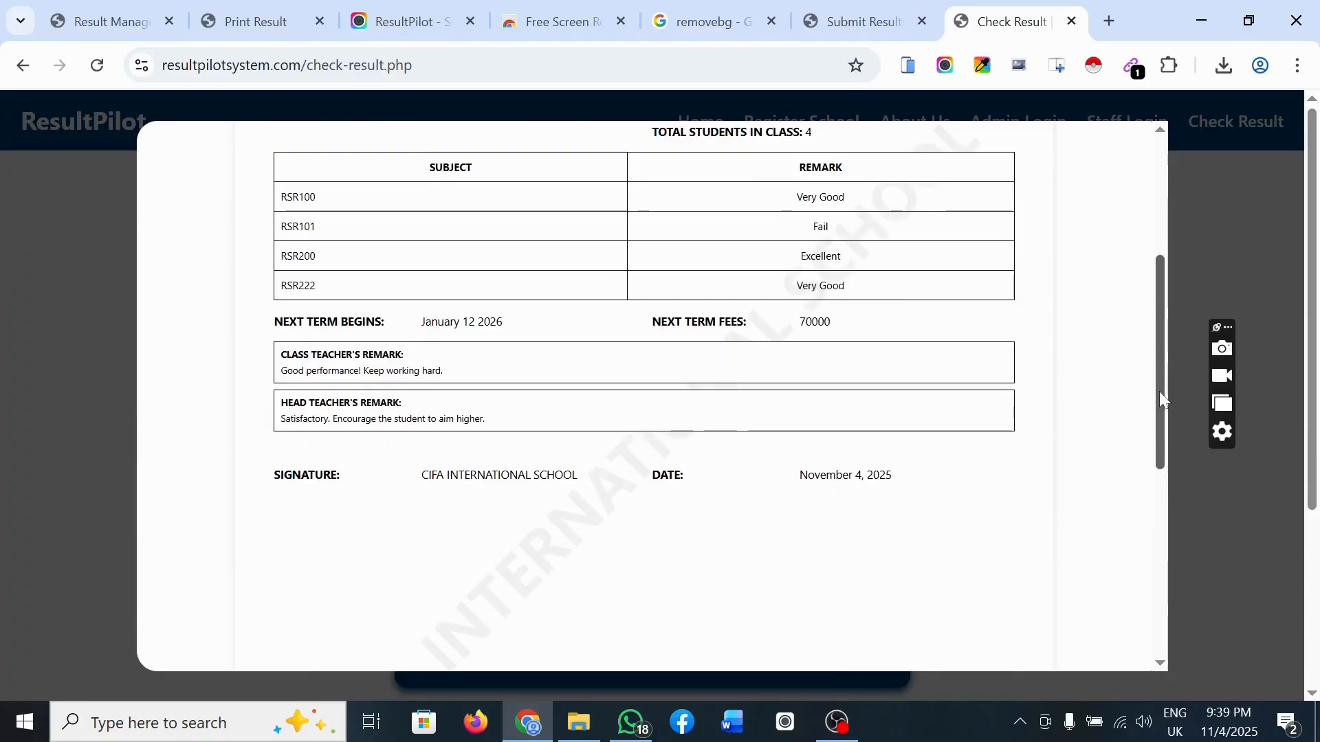
drag(1161, 392, 1163, 214)
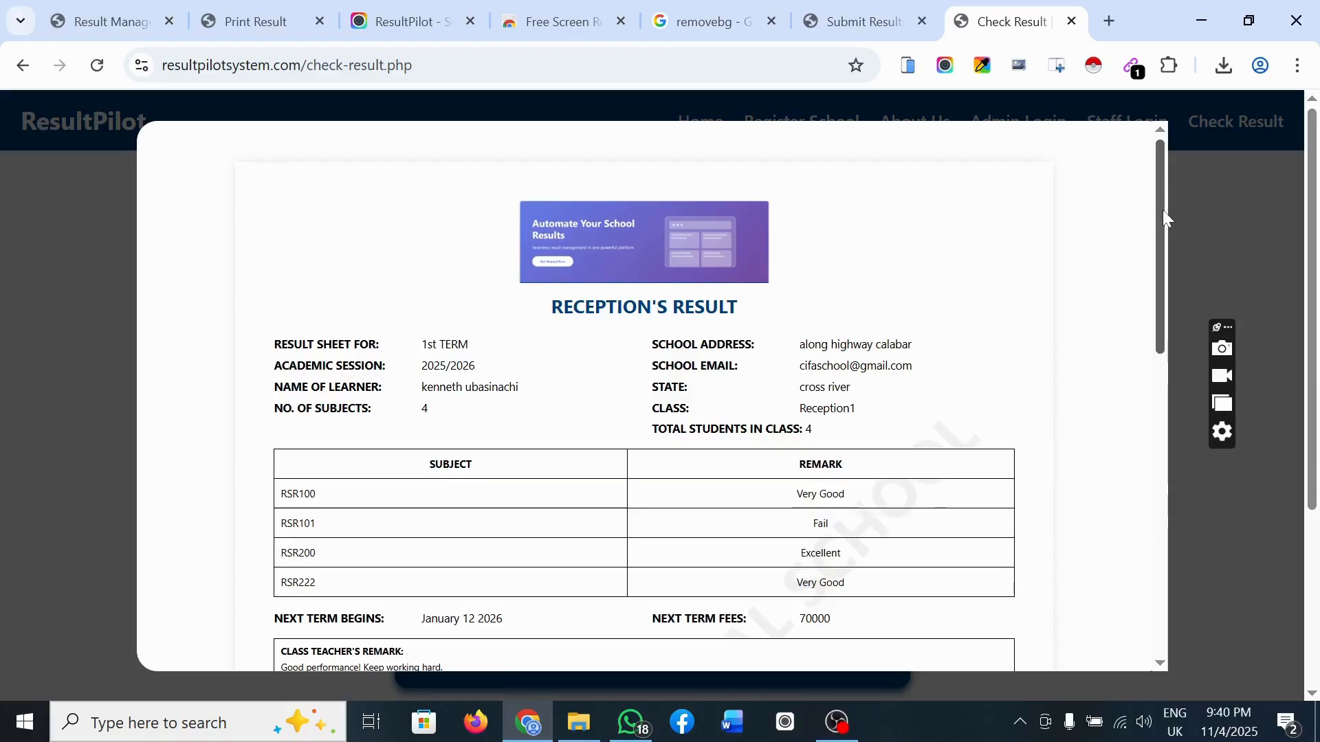
drag(1162, 209, 1170, 369)
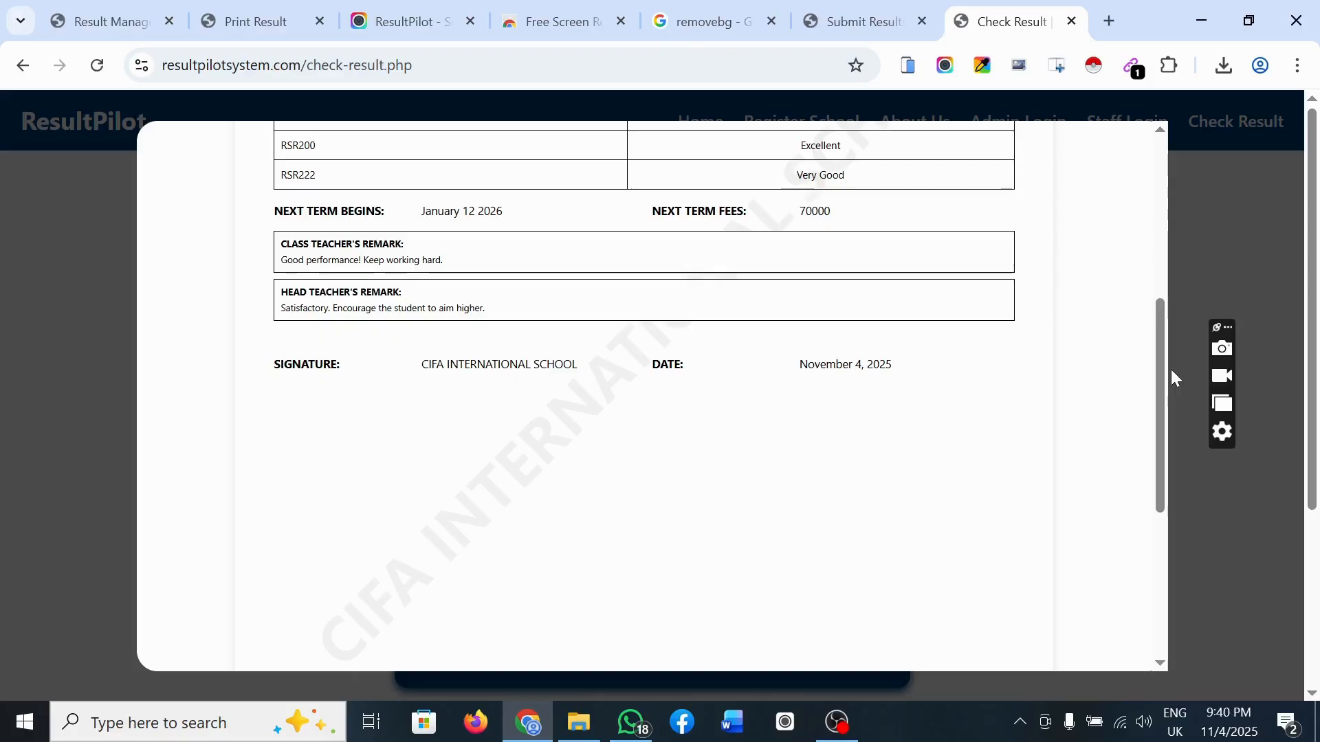
drag(1162, 369, 1177, 584)
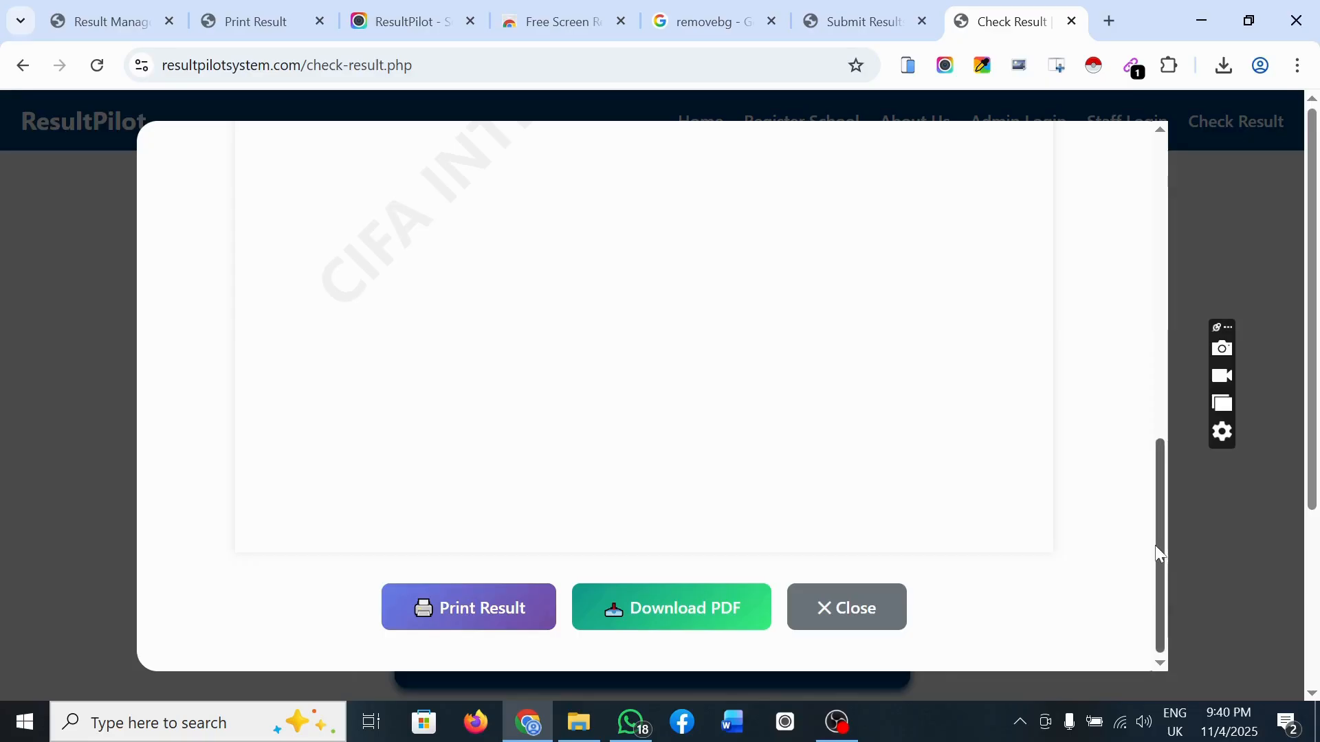
drag(1158, 543, 1178, 597)
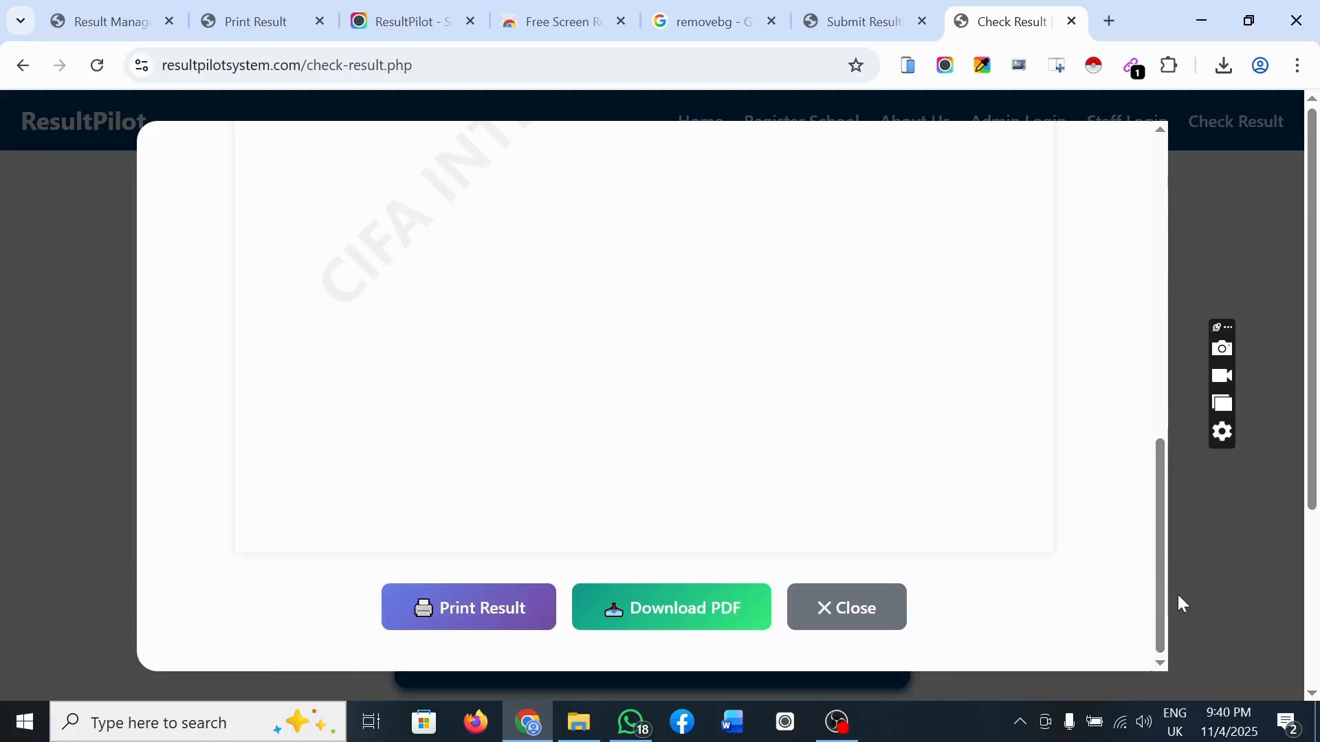
click(887, 625)
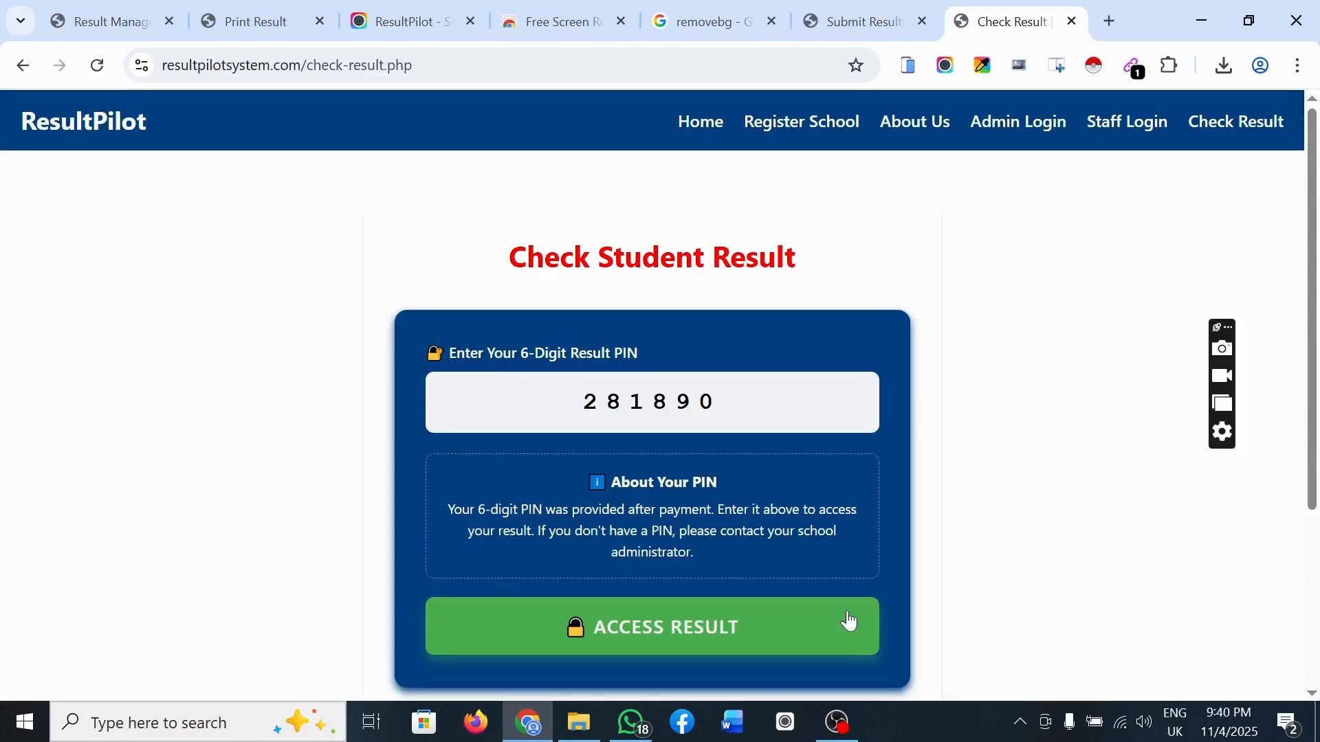
- Return to the Result Management tab, scroll the compiled results list and close it
click(93, 16)
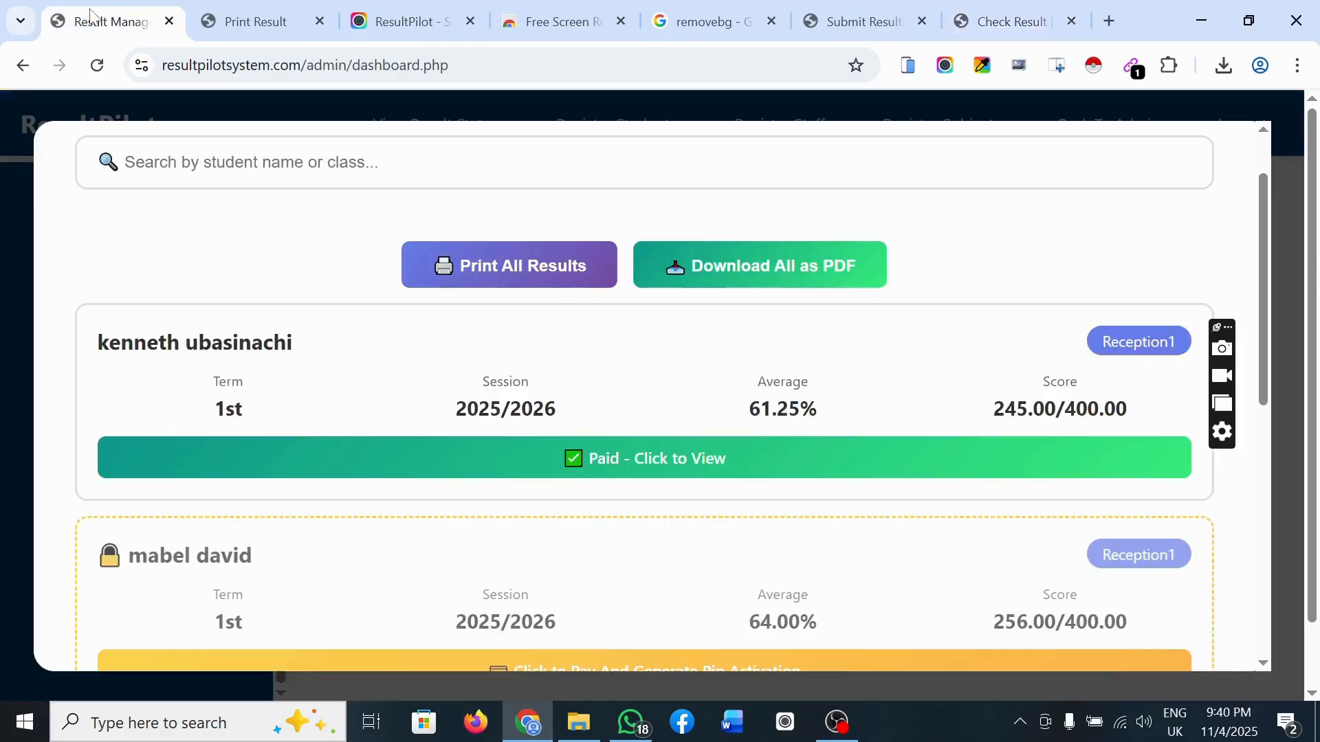
drag(1265, 203, 1310, 548)
click(629, 624)
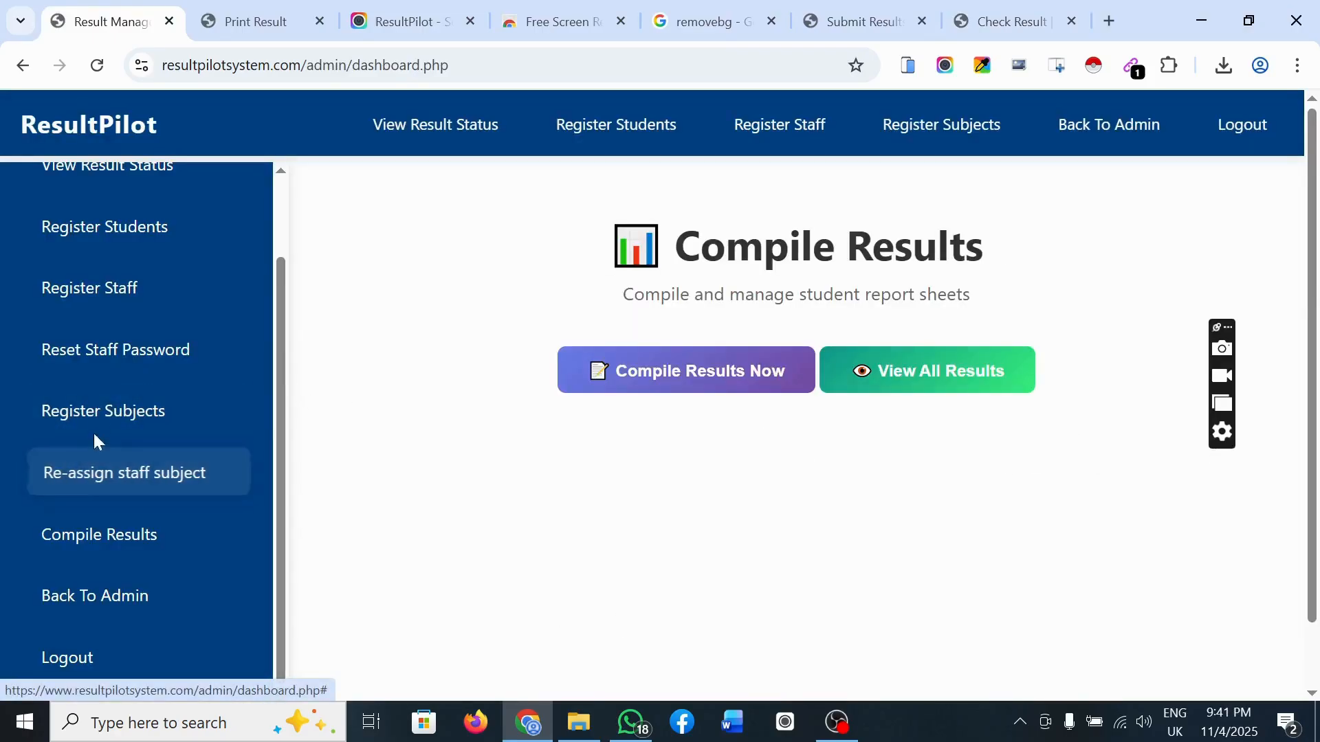
- Begin a staff password reset, clear the typed password unsubmitted, and go to Re-assign staff subject
click(121, 351)
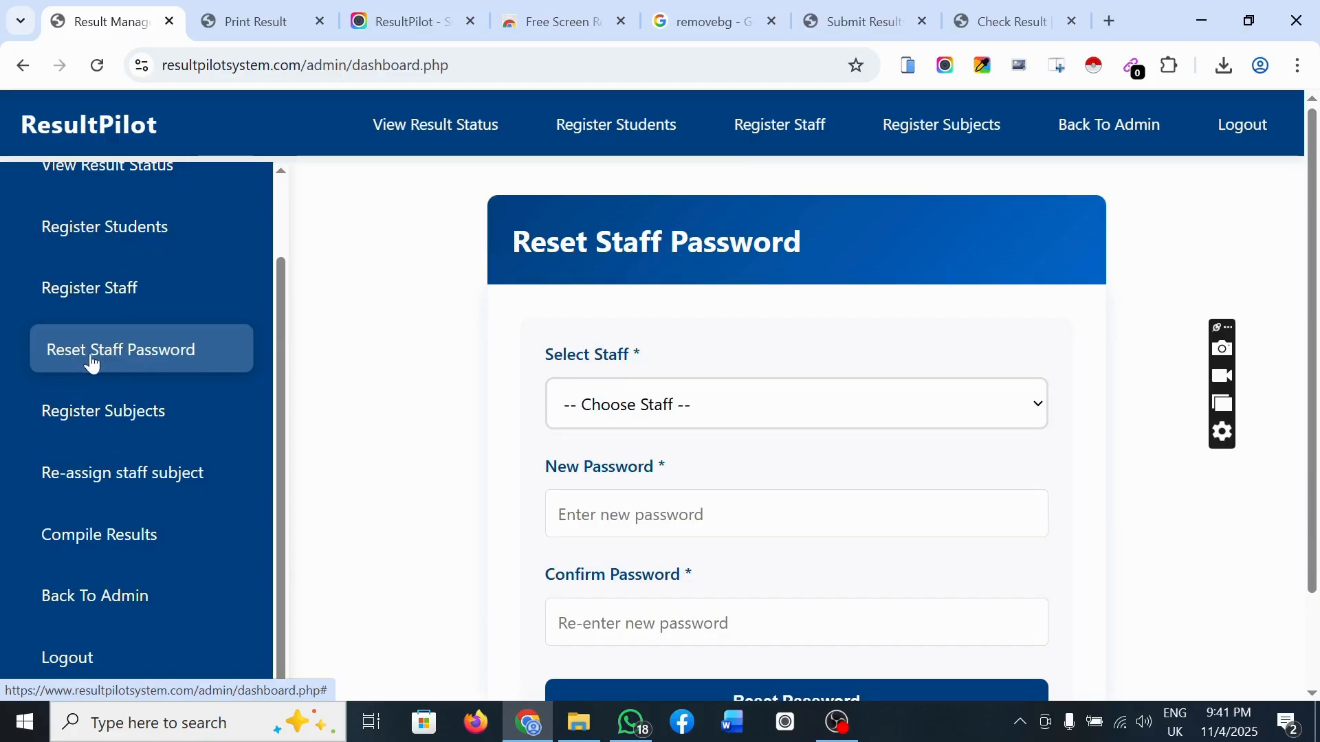
click(739, 405)
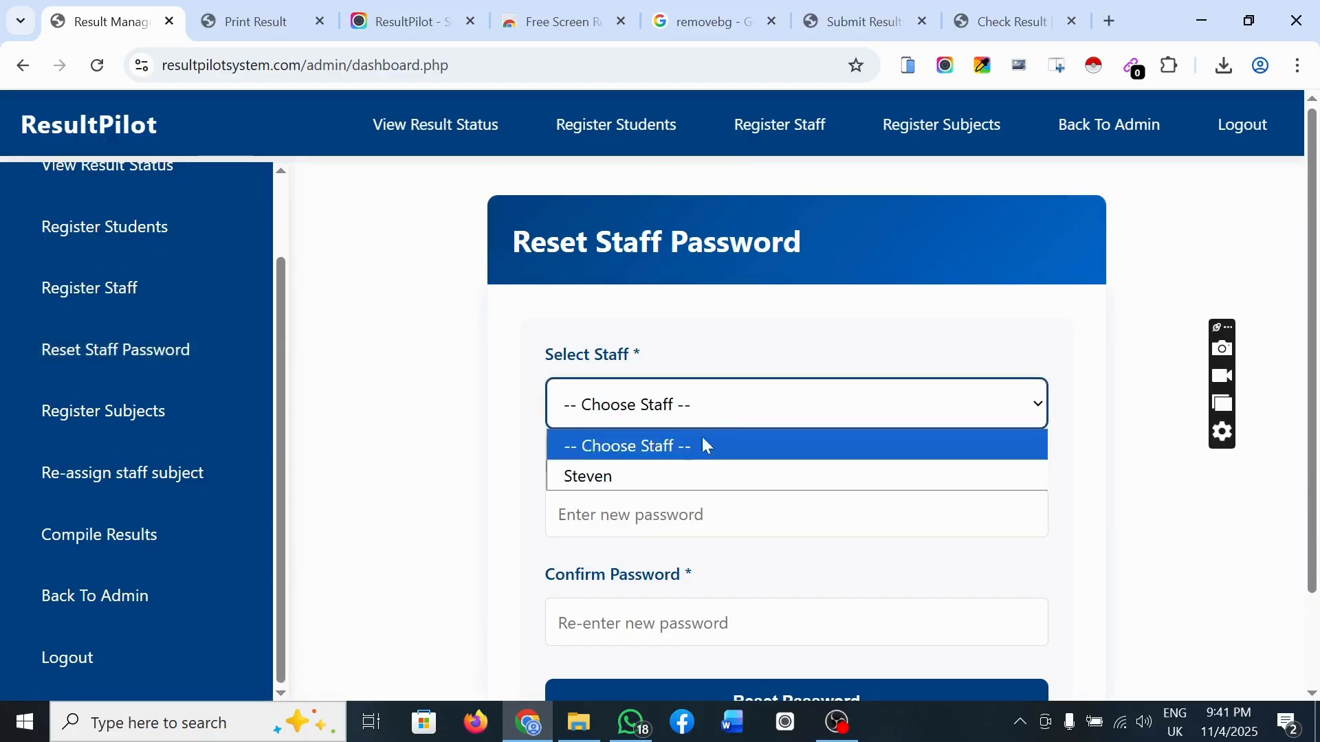
click(608, 477)
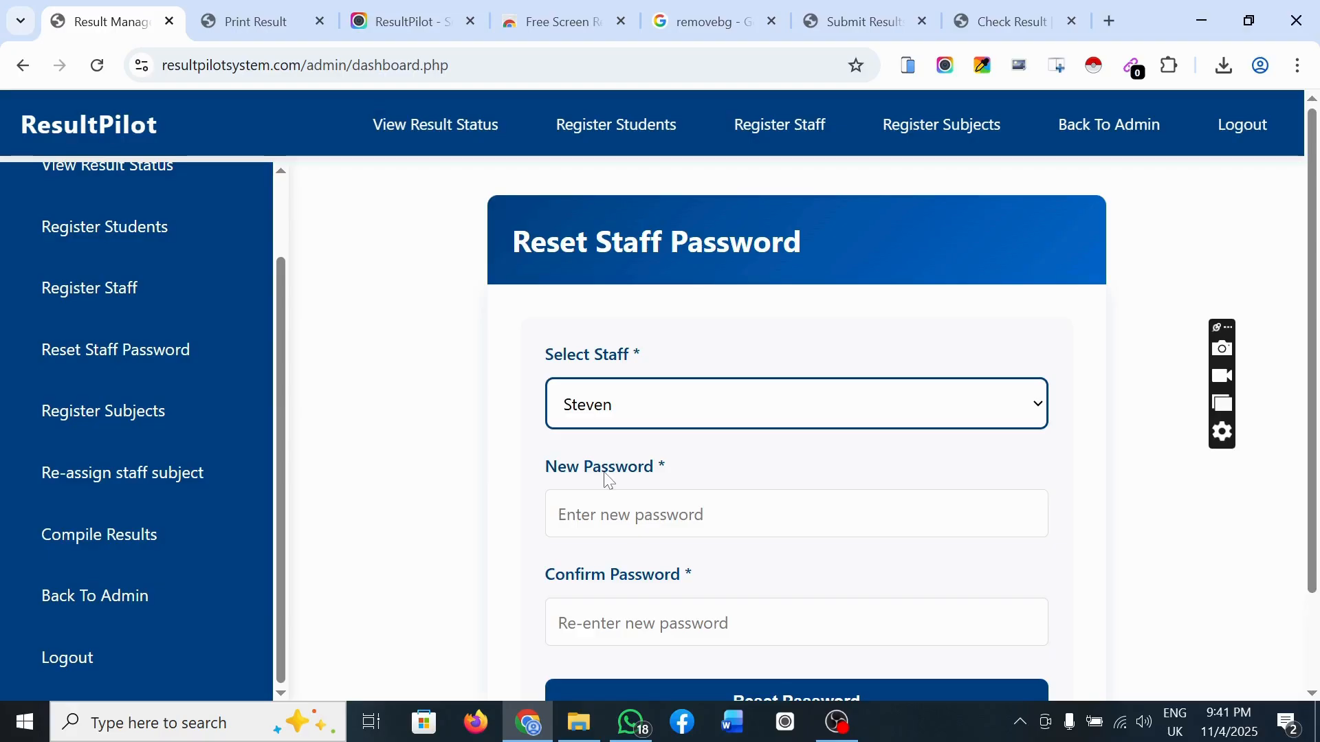
key(Tab)
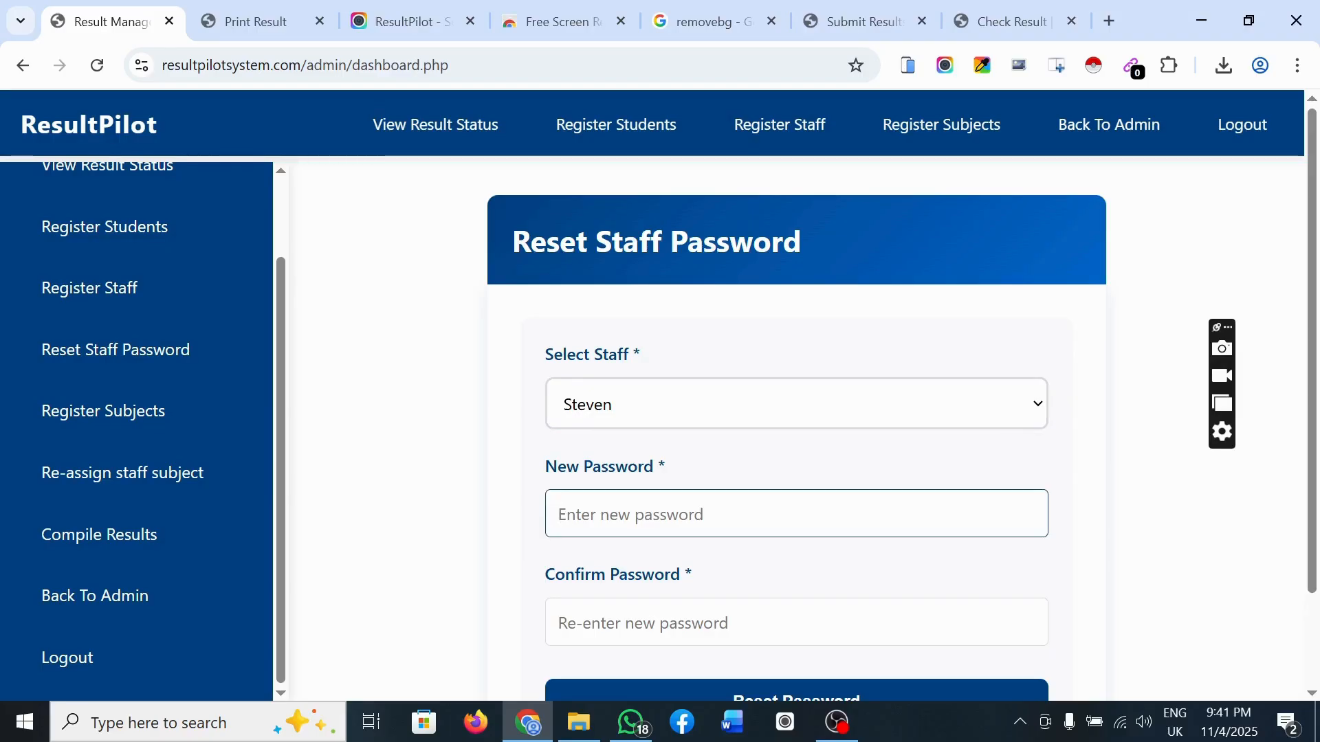
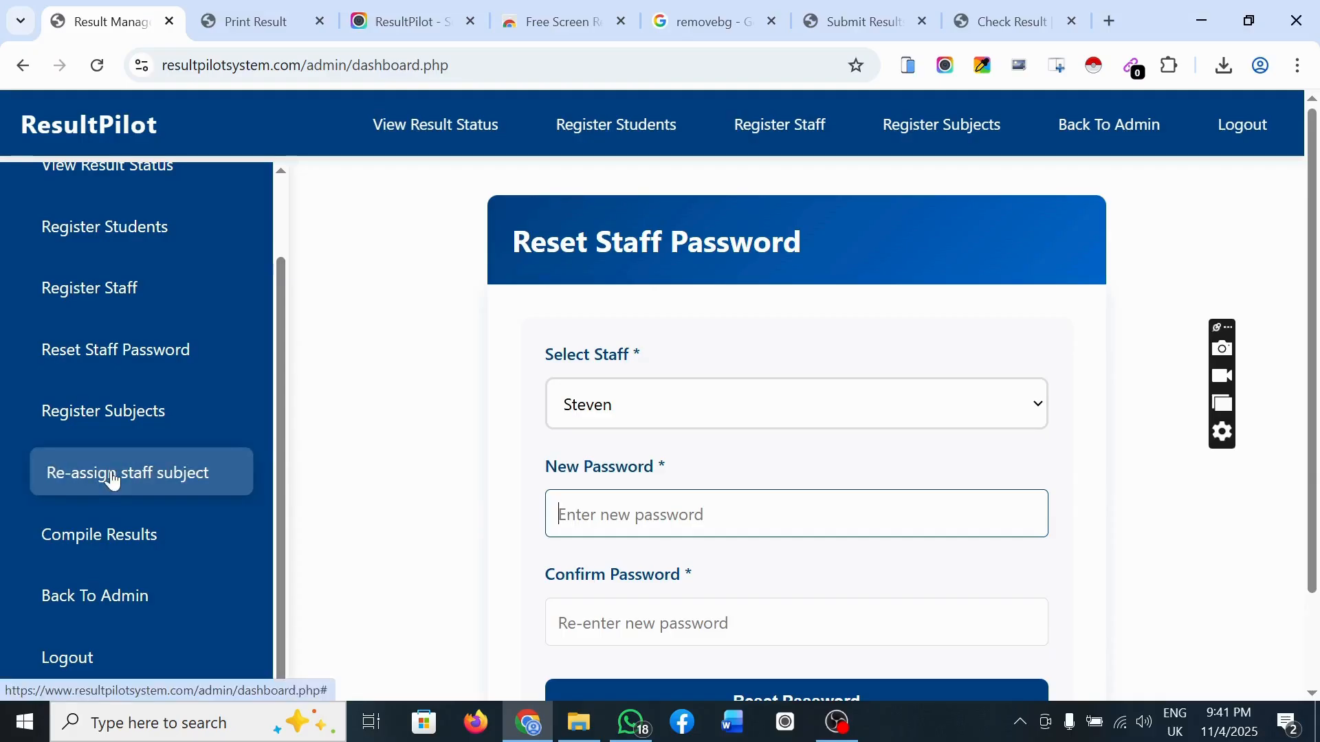
click(193, 476)
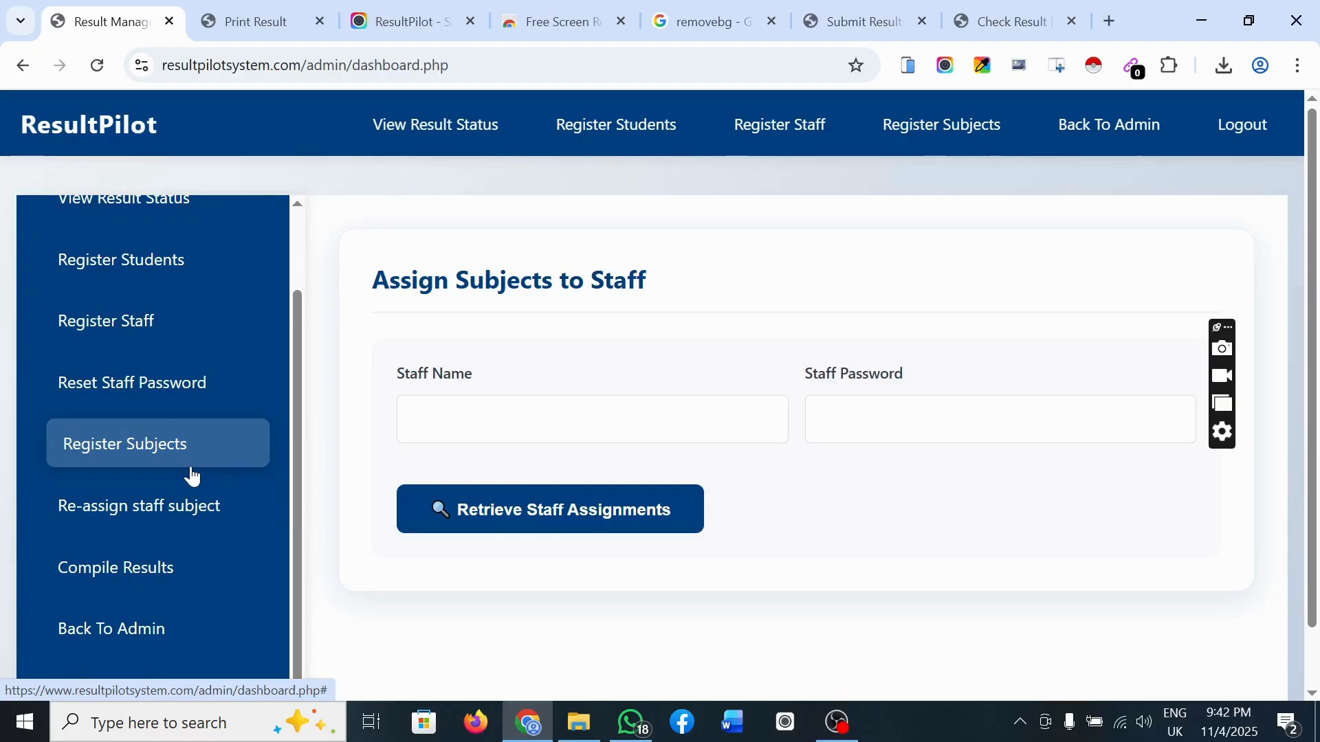
- Retrieve the staff member's subject assignments using the autofilled staff name and the staff password
click(410, 414)
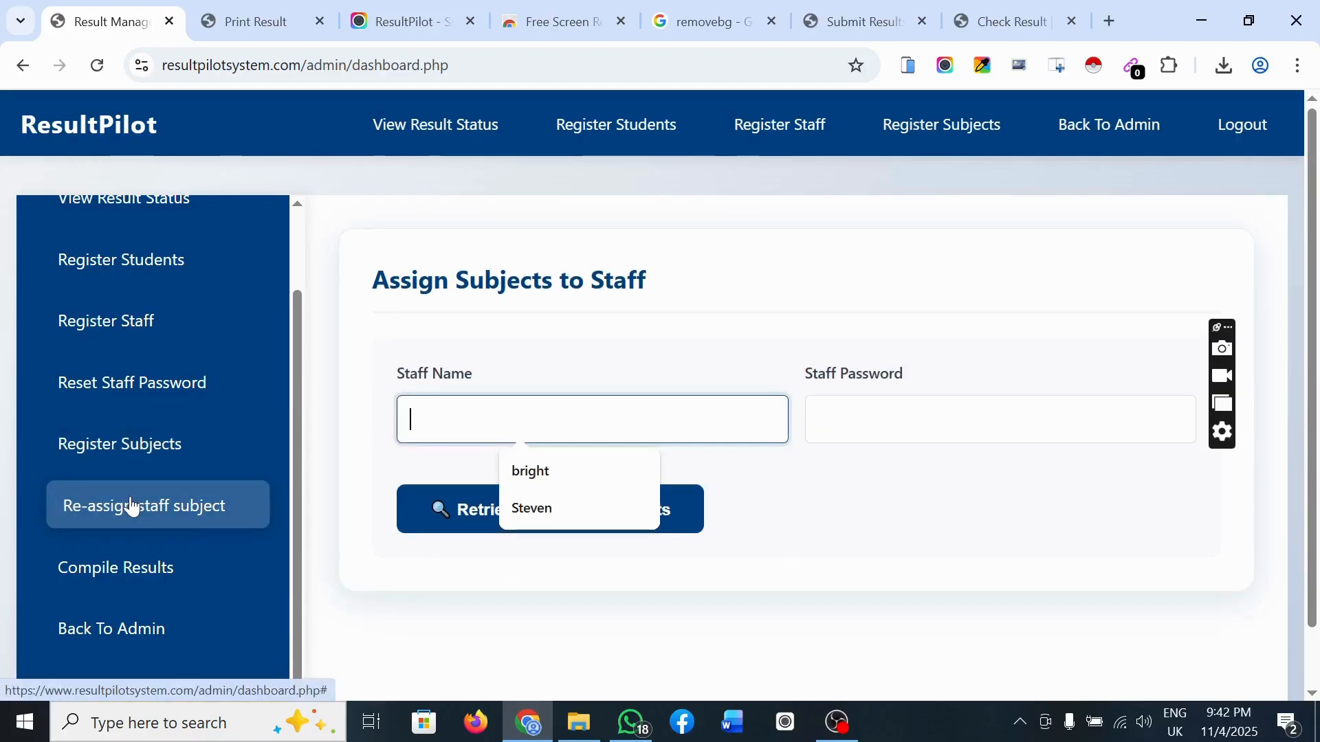
key(Down)
key(Down)
key(Return)
click(958, 413)
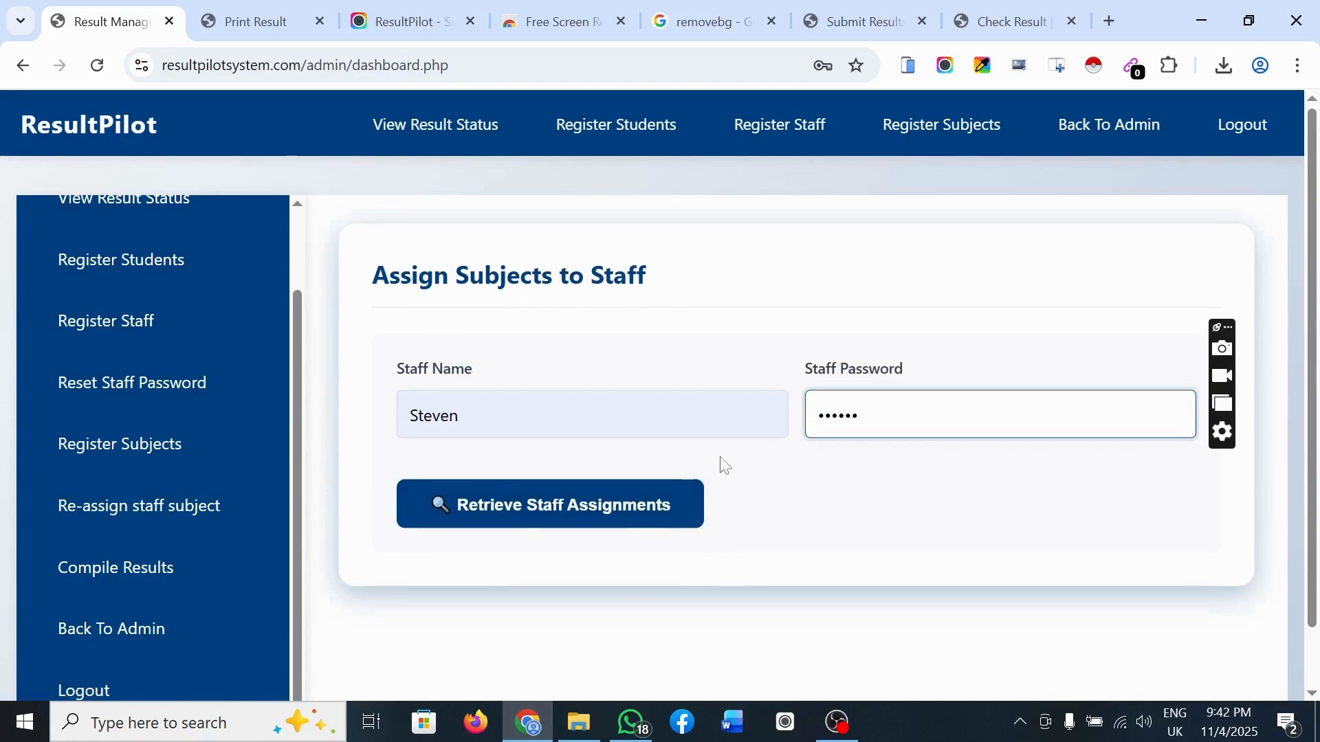
click(599, 521)
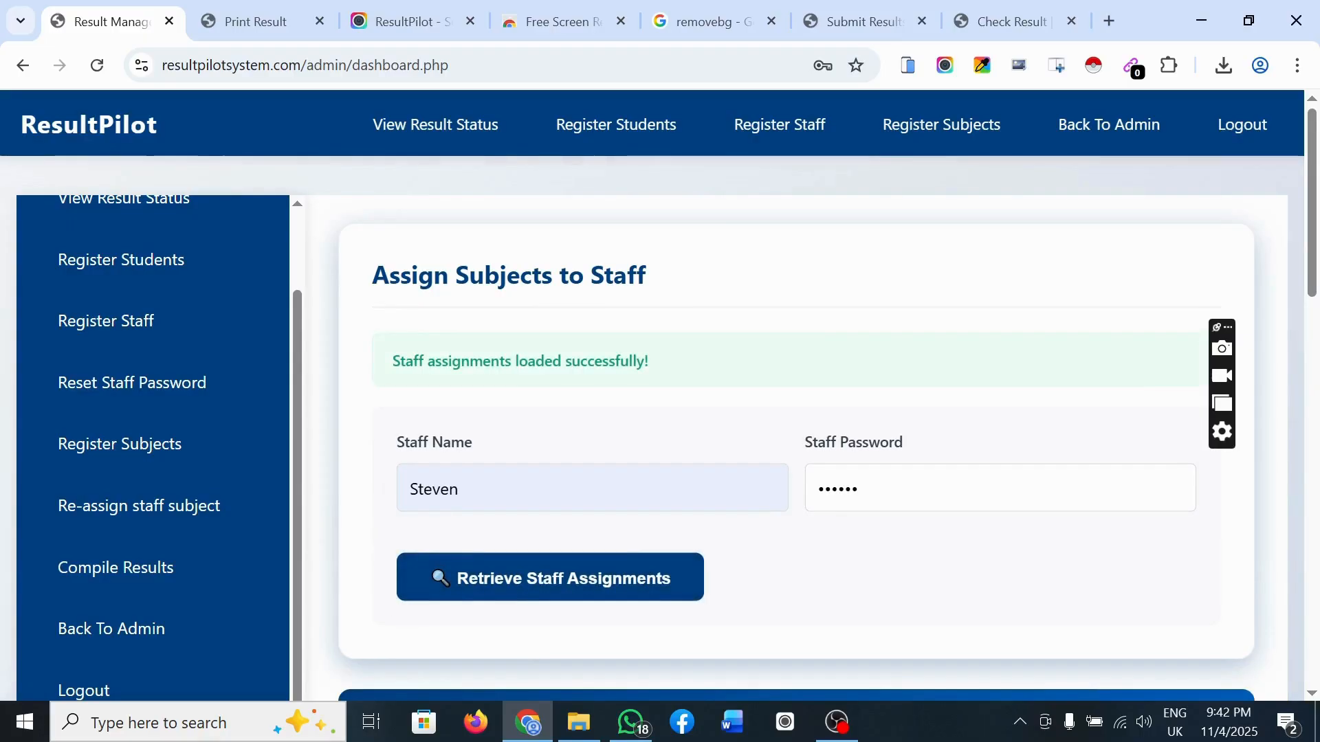
- Review the four Reception assignments (RSR100, RSR101, RSR200, RSR222) and scroll to Add/Reassign Subjects
drag(1305, 235, 1316, 386)
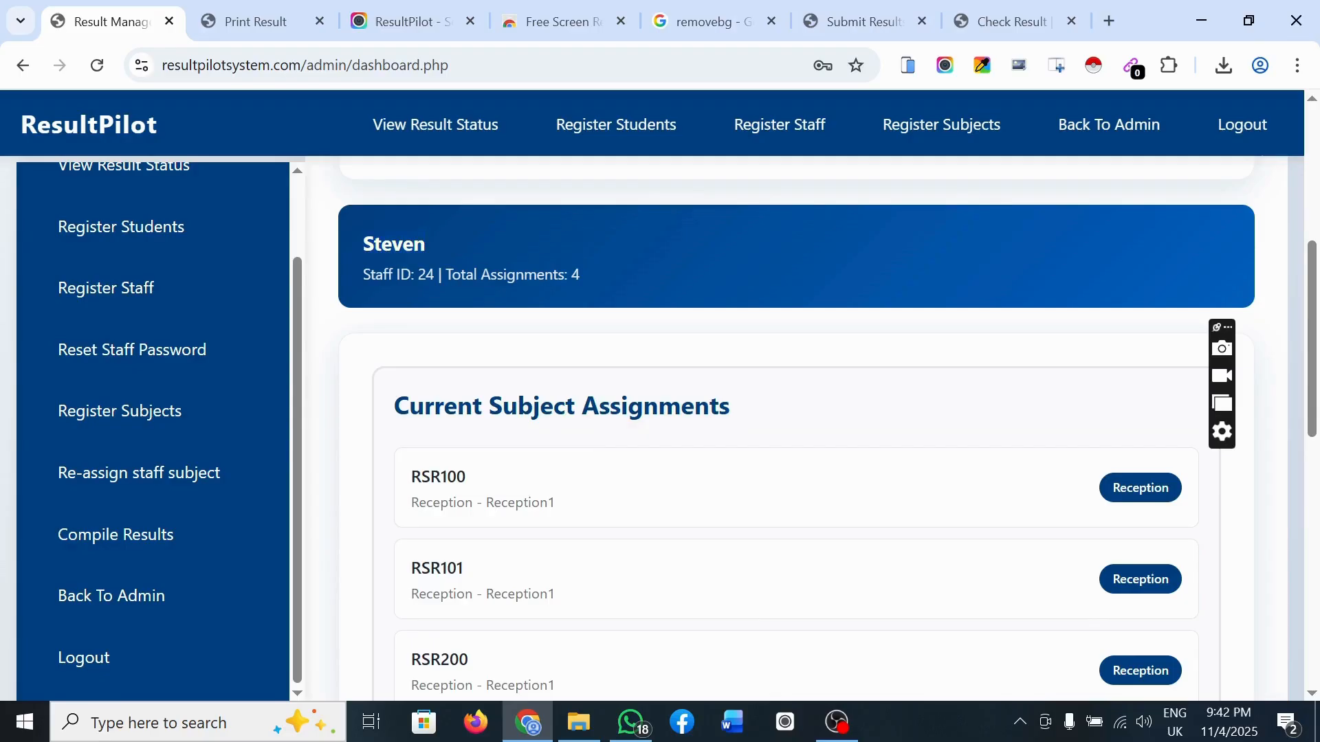
drag(446, 275, 619, 301)
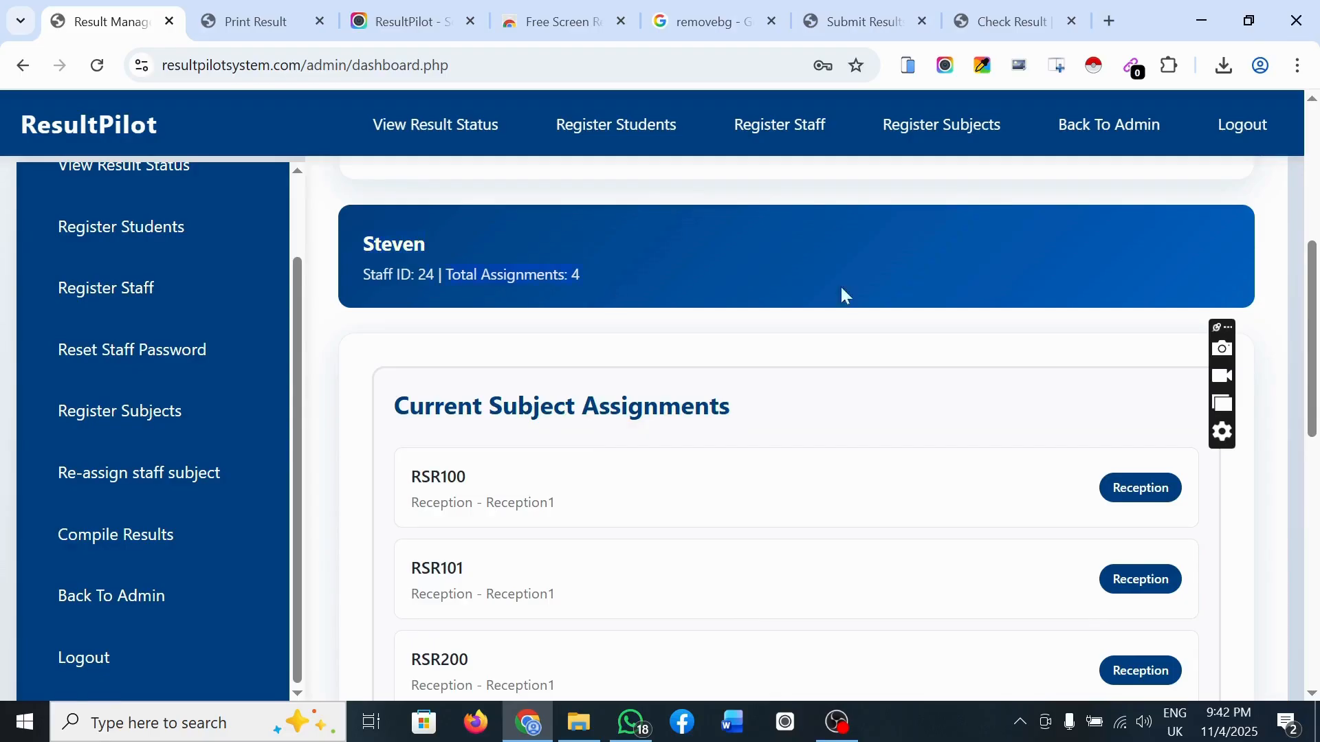
drag(1318, 327, 1317, 568)
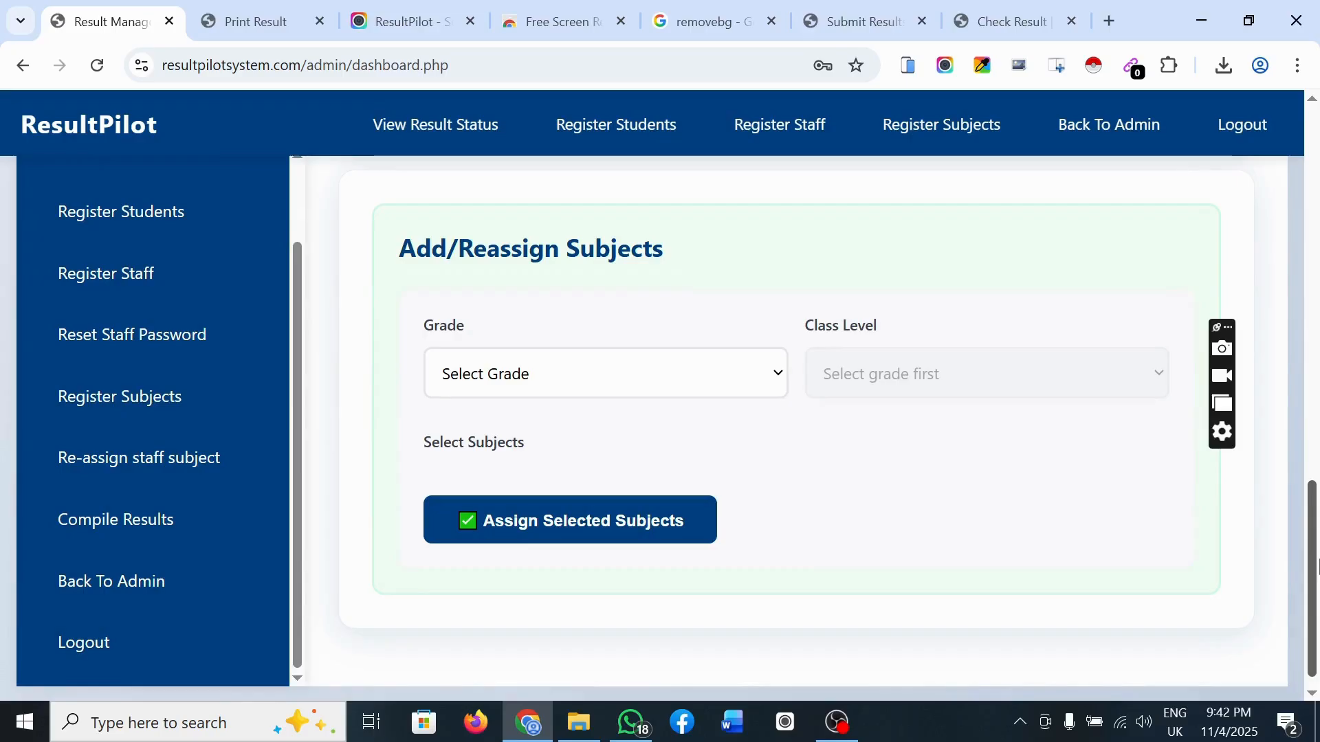
- Set the reassignment Grade to Primary and Class Level to Primary 2
scroll(857, 516, down, 1)
click(776, 368)
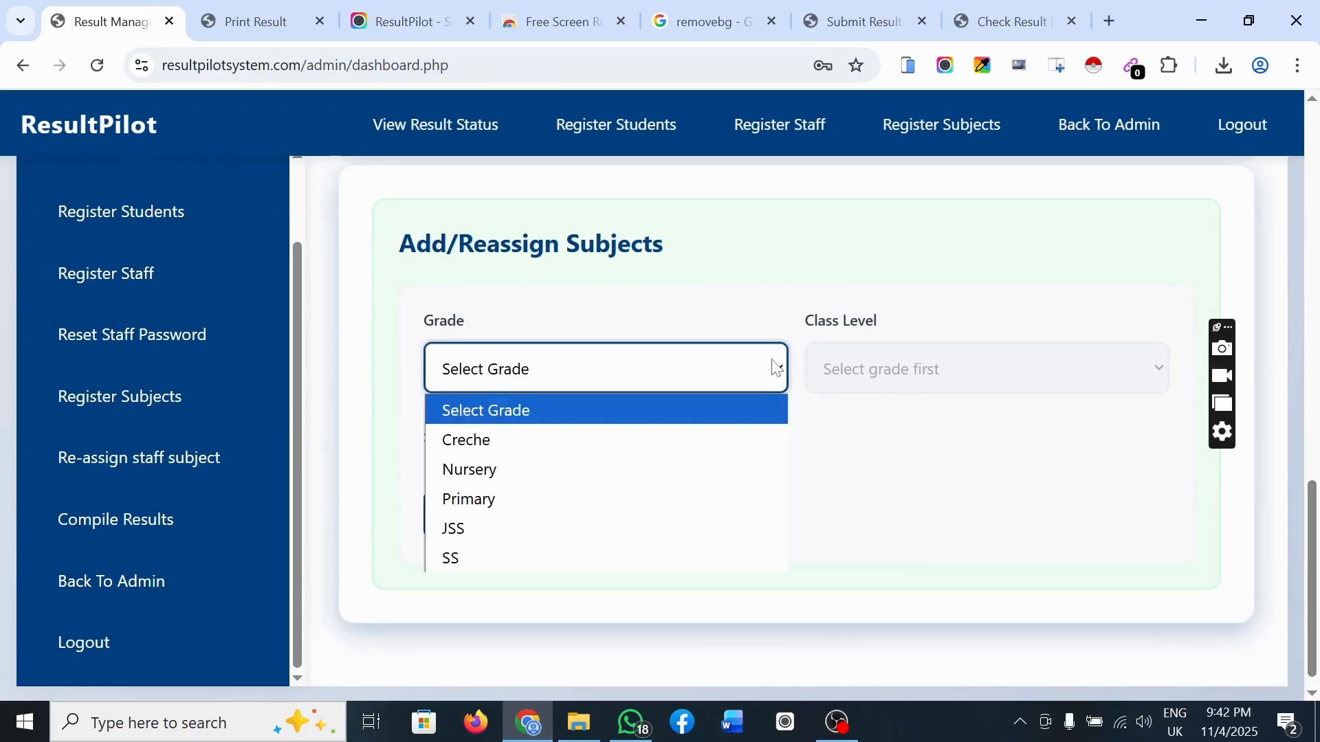
click(515, 511)
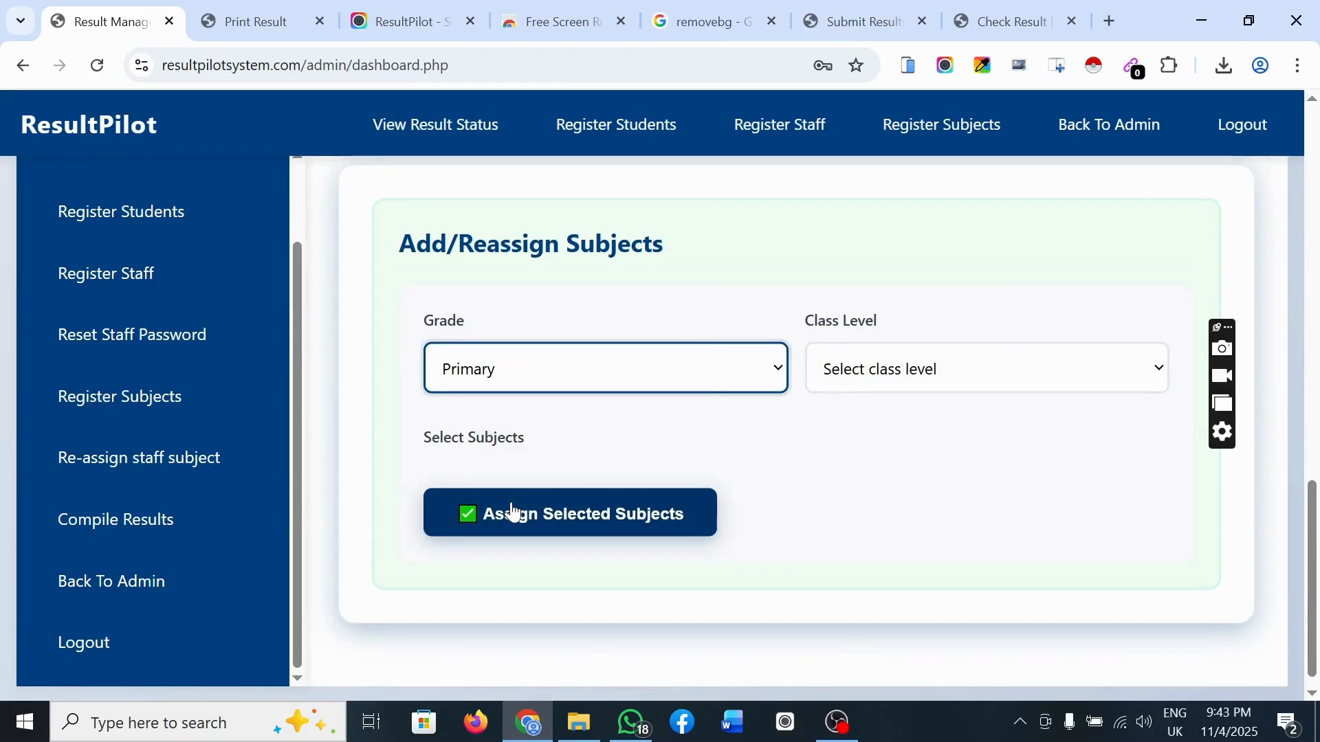
click(876, 383)
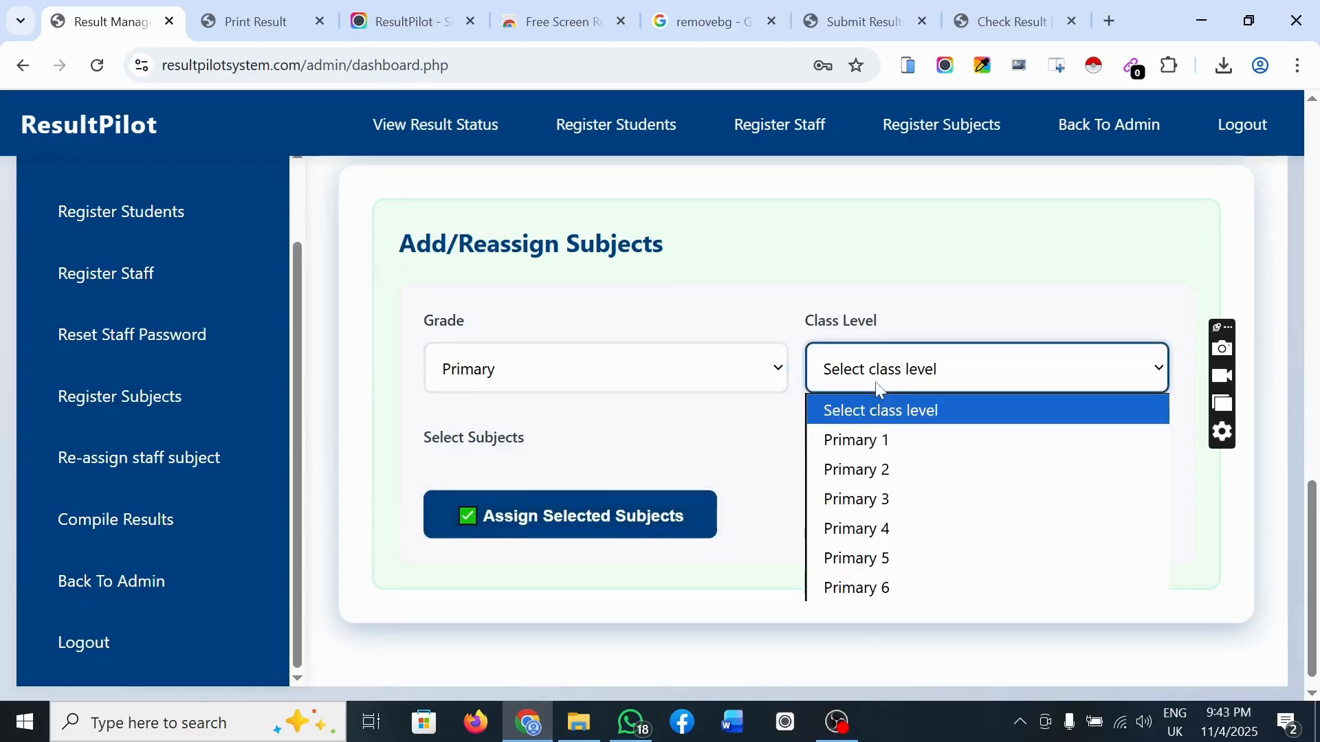
click(859, 463)
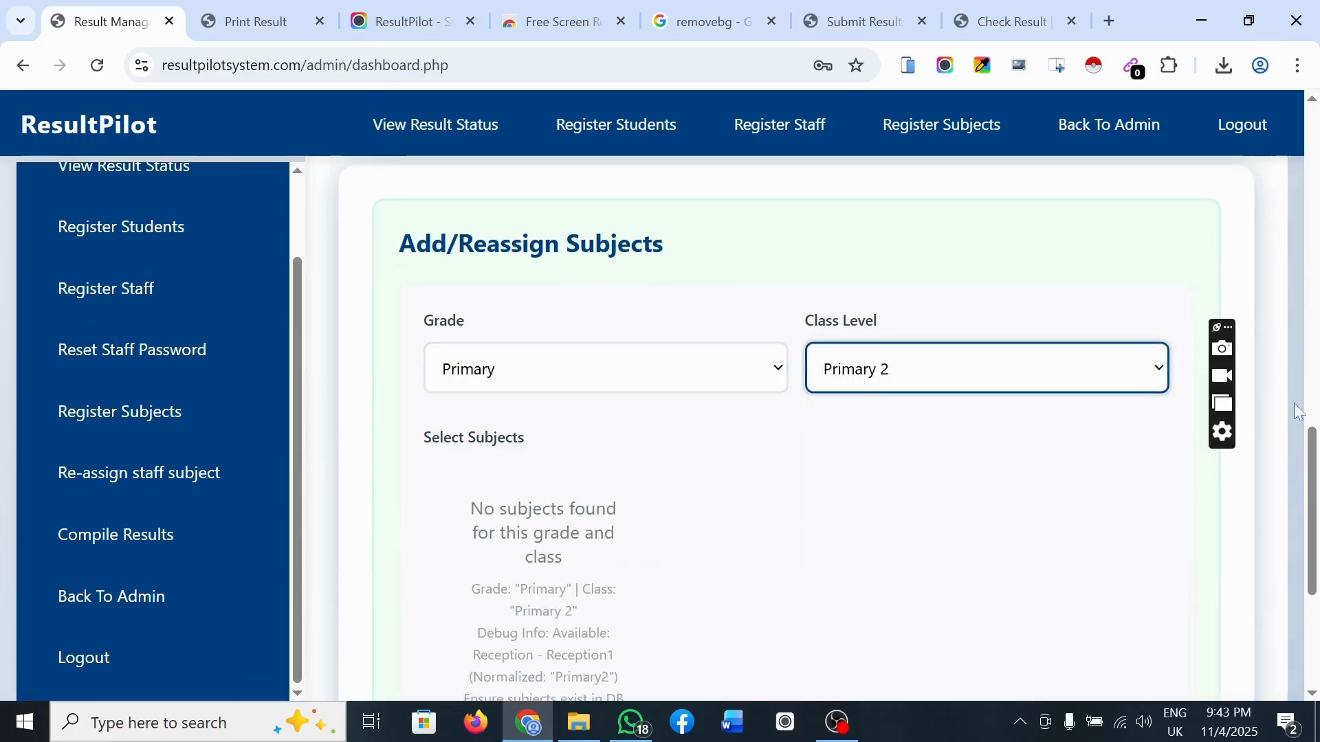
- Review the 'No subjects found' message, then switch to the Submit Results page
drag(1318, 444, 1317, 526)
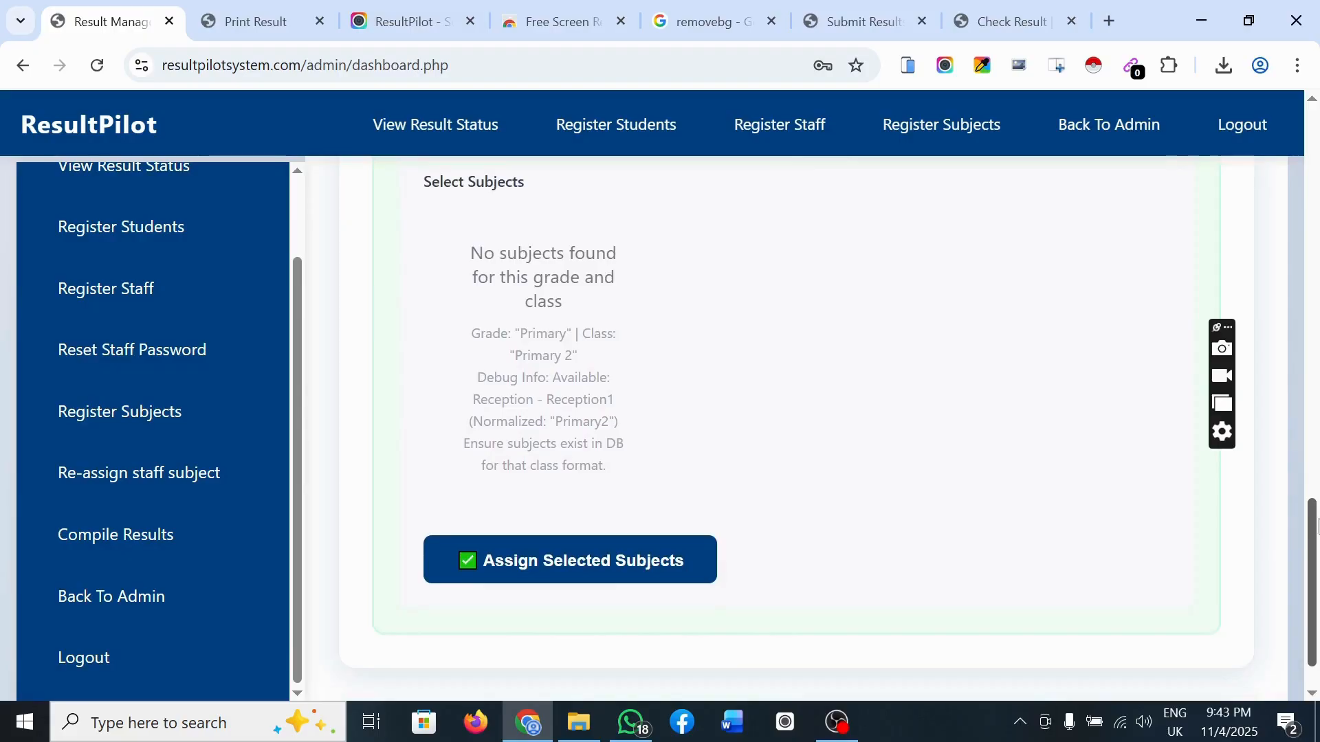
drag(1316, 526, 1317, 481)
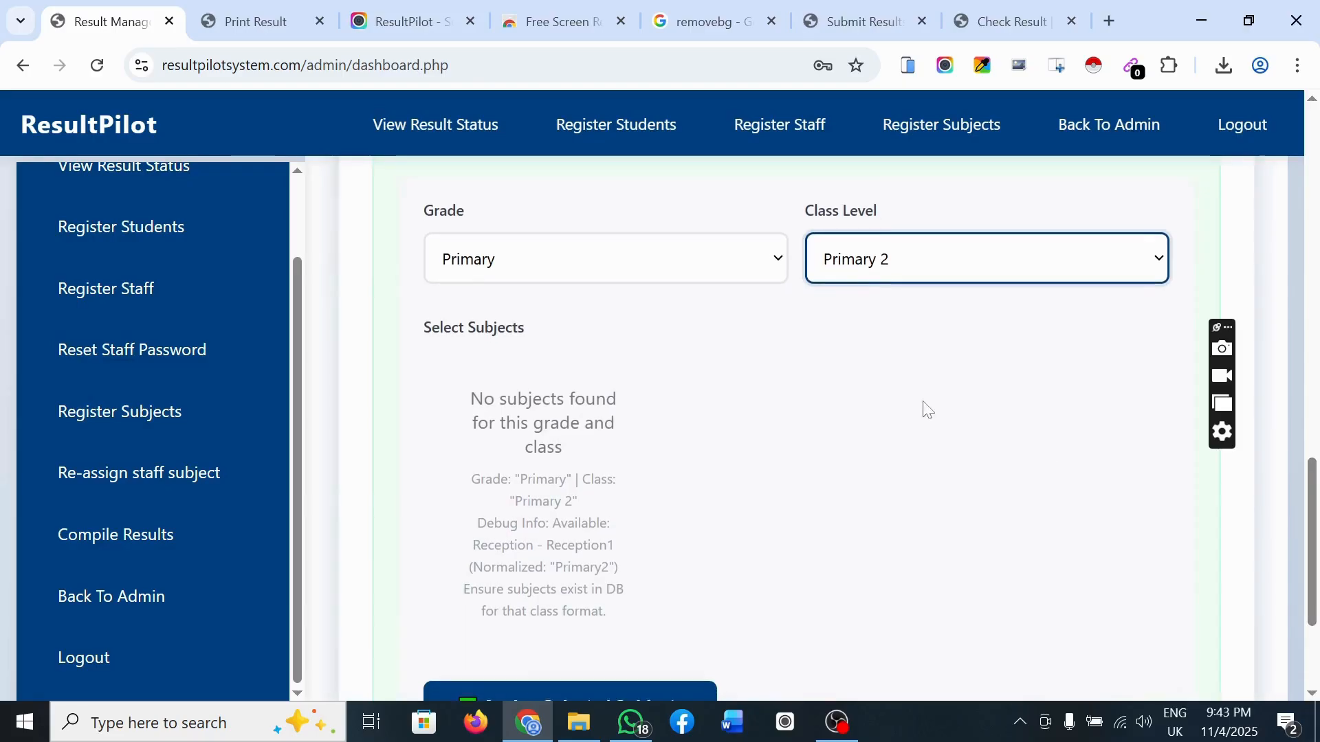
click(474, 425)
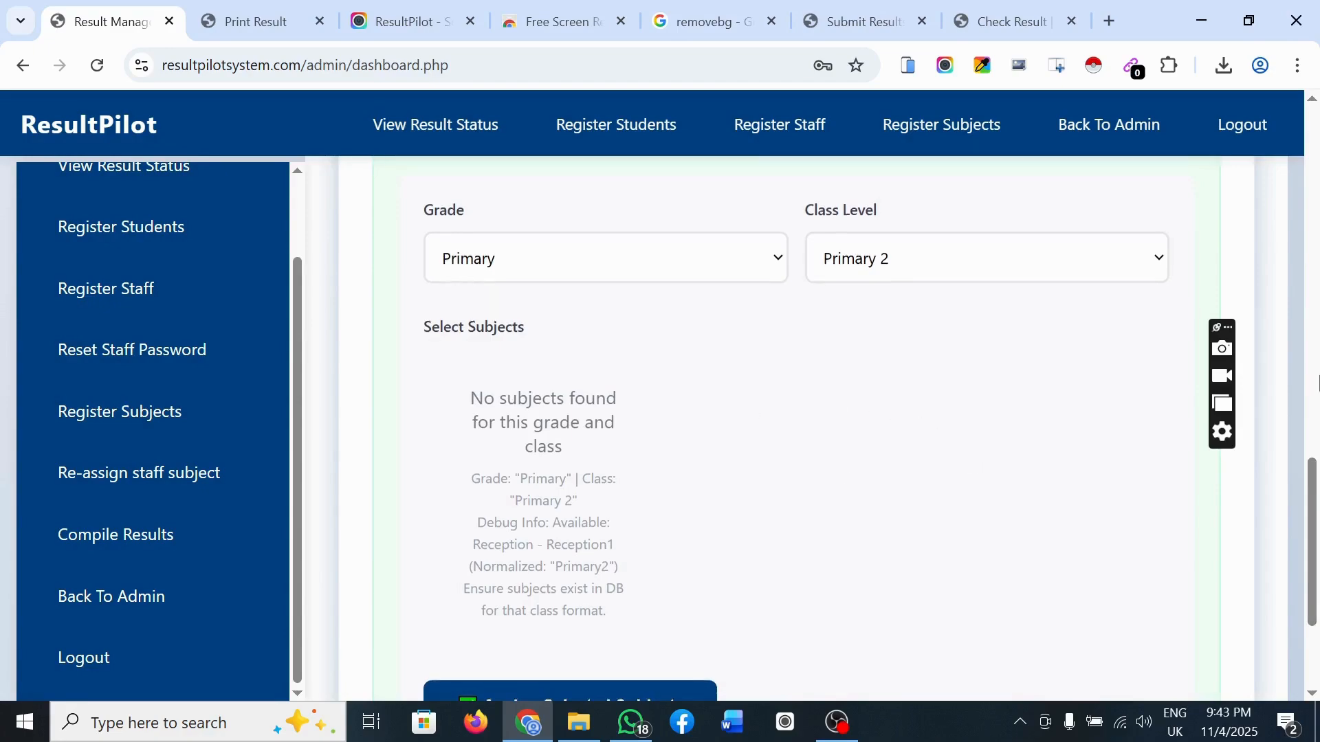
drag(1314, 488, 1314, 523)
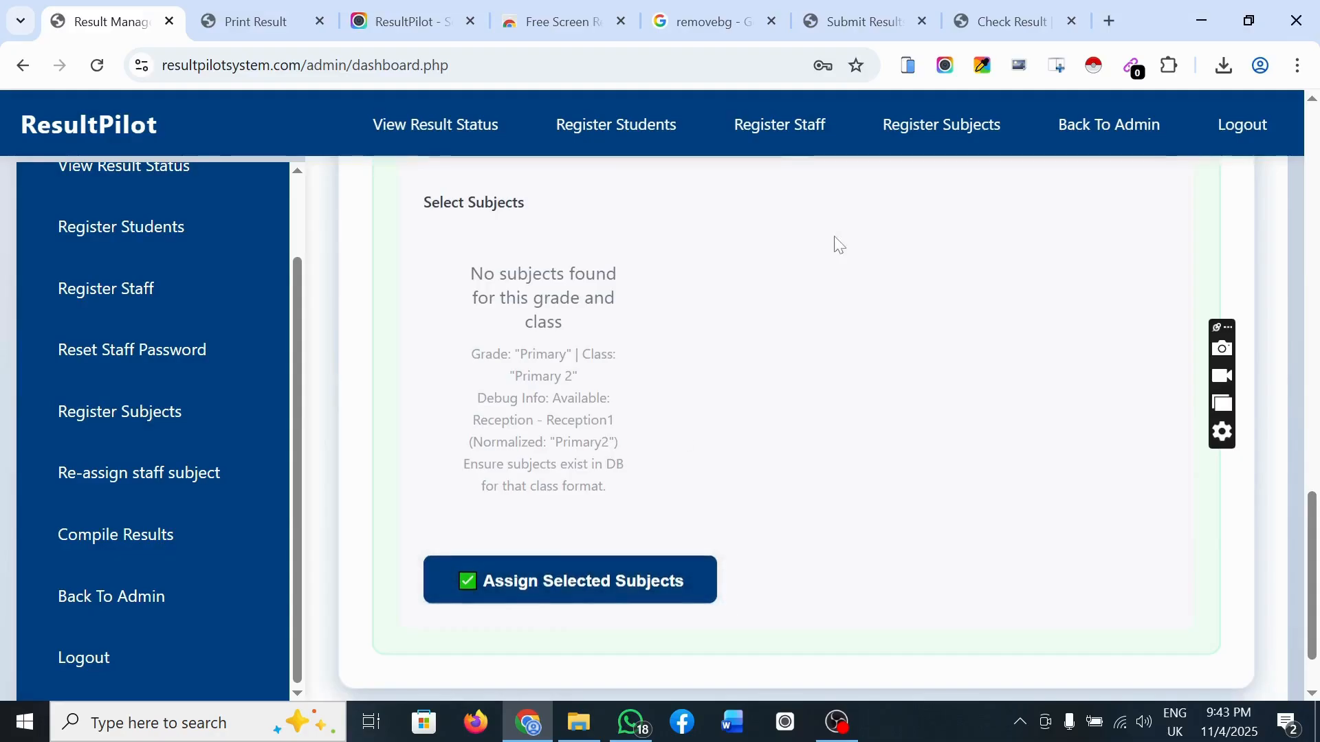
click(863, 35)
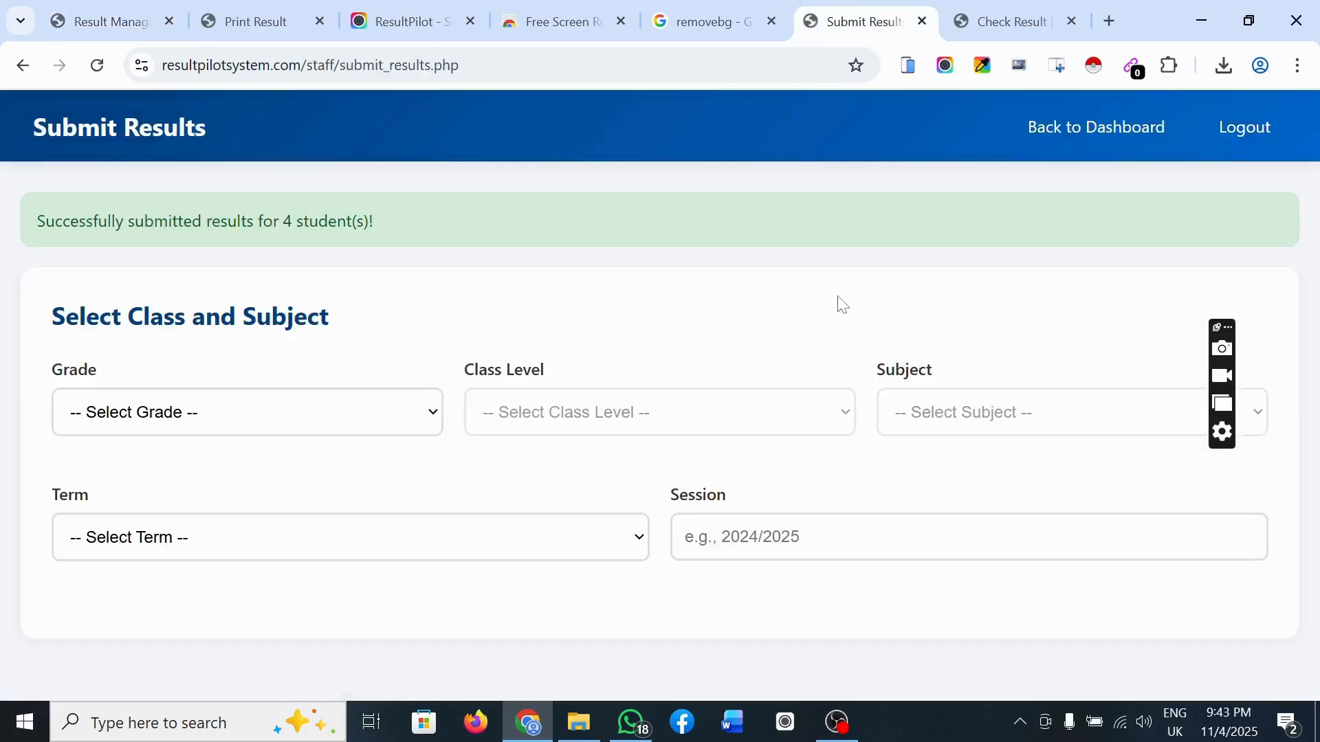
- Leave Submit Results and return to the Result Manager tab's Assign Subjects to Staff page, scrolled to the top
click(389, 420)
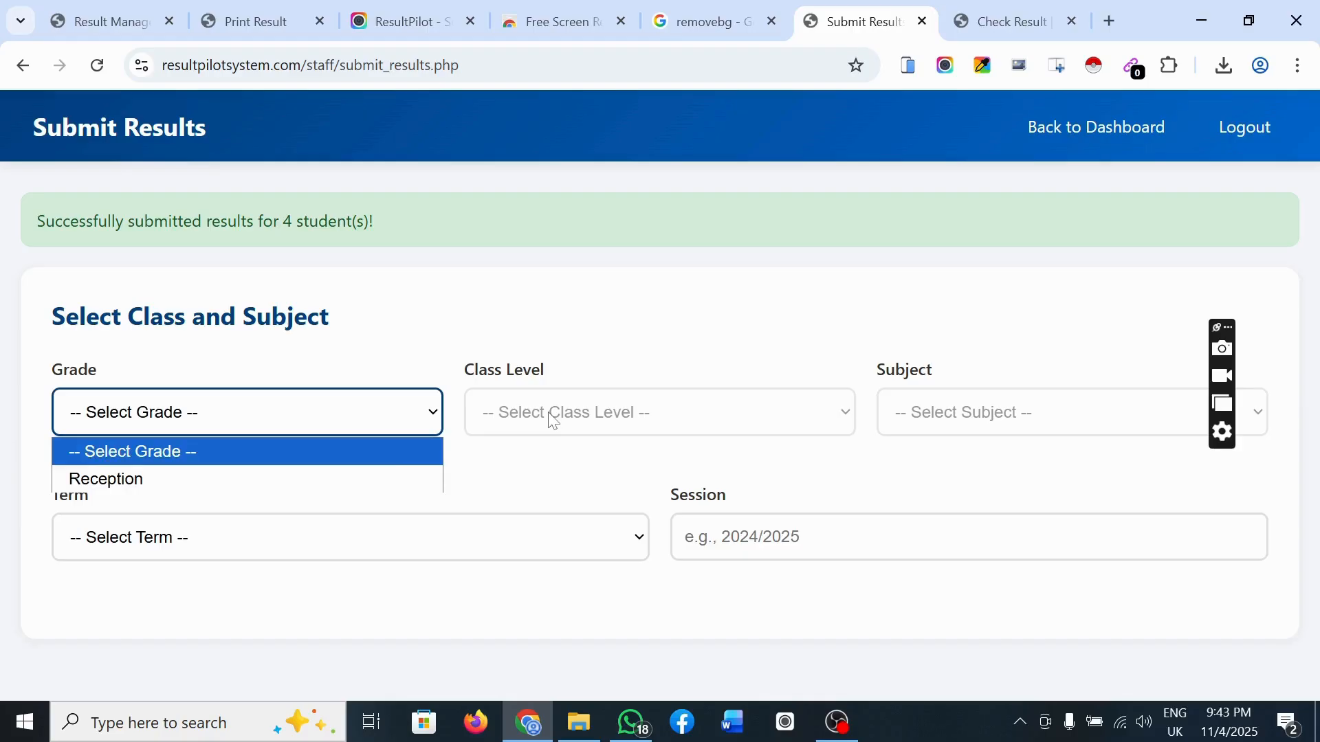
click(103, 26)
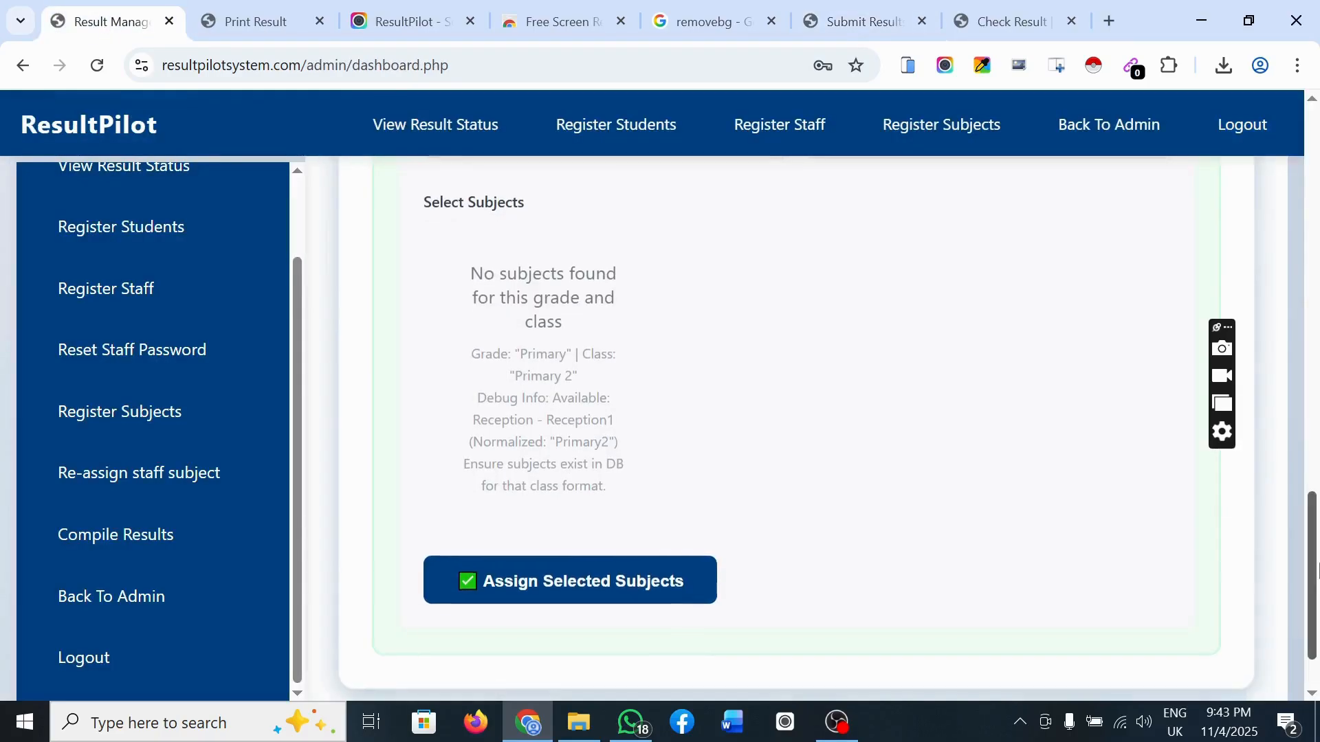
drag(1313, 578, 1316, 203)
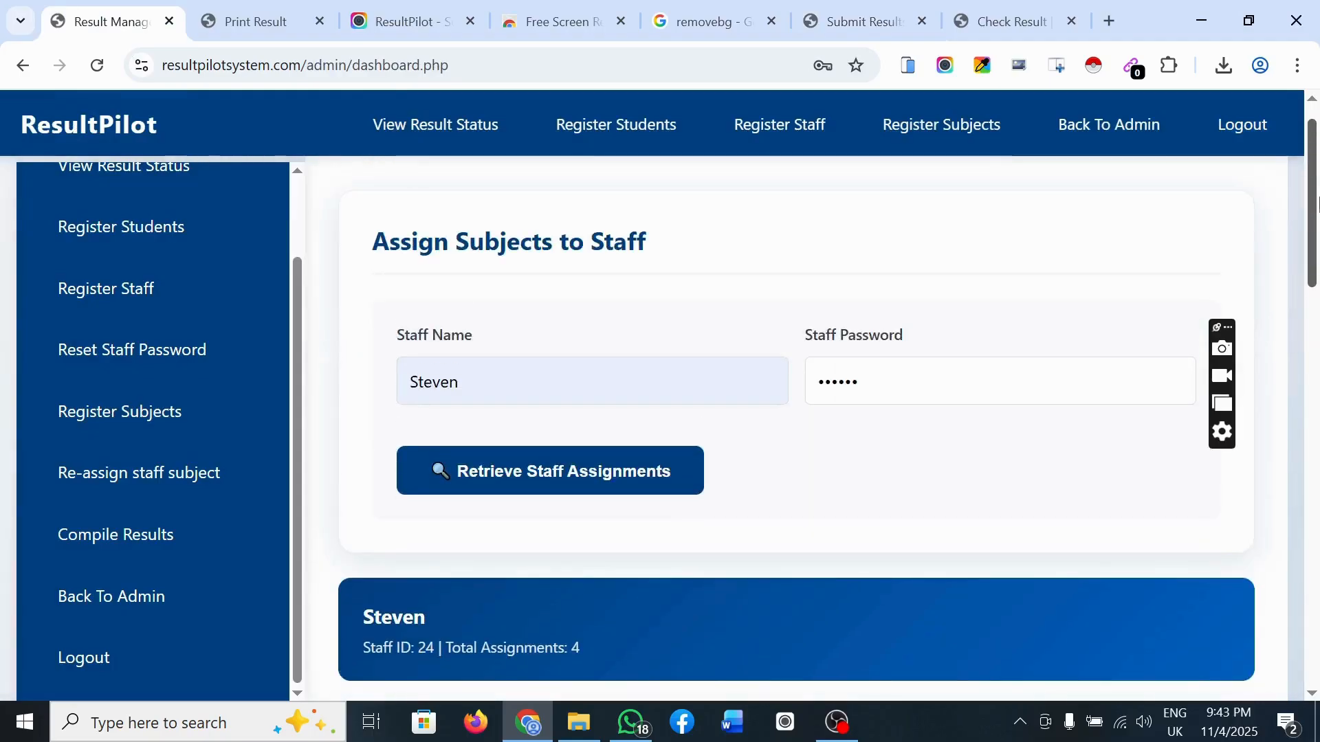